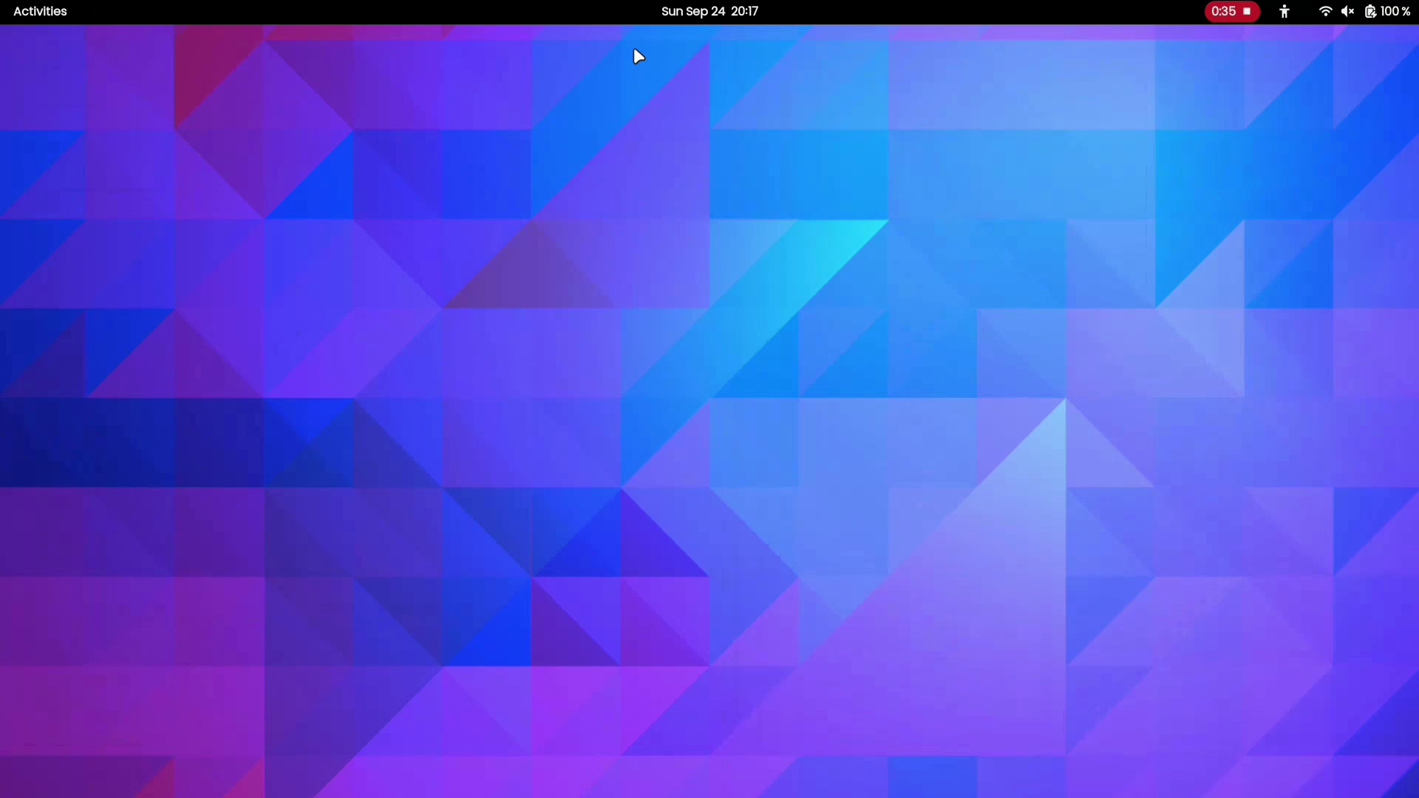
# Bring Software forward and scroll through Extension Manager's details page, description and project links.
pyautogui.press('super')
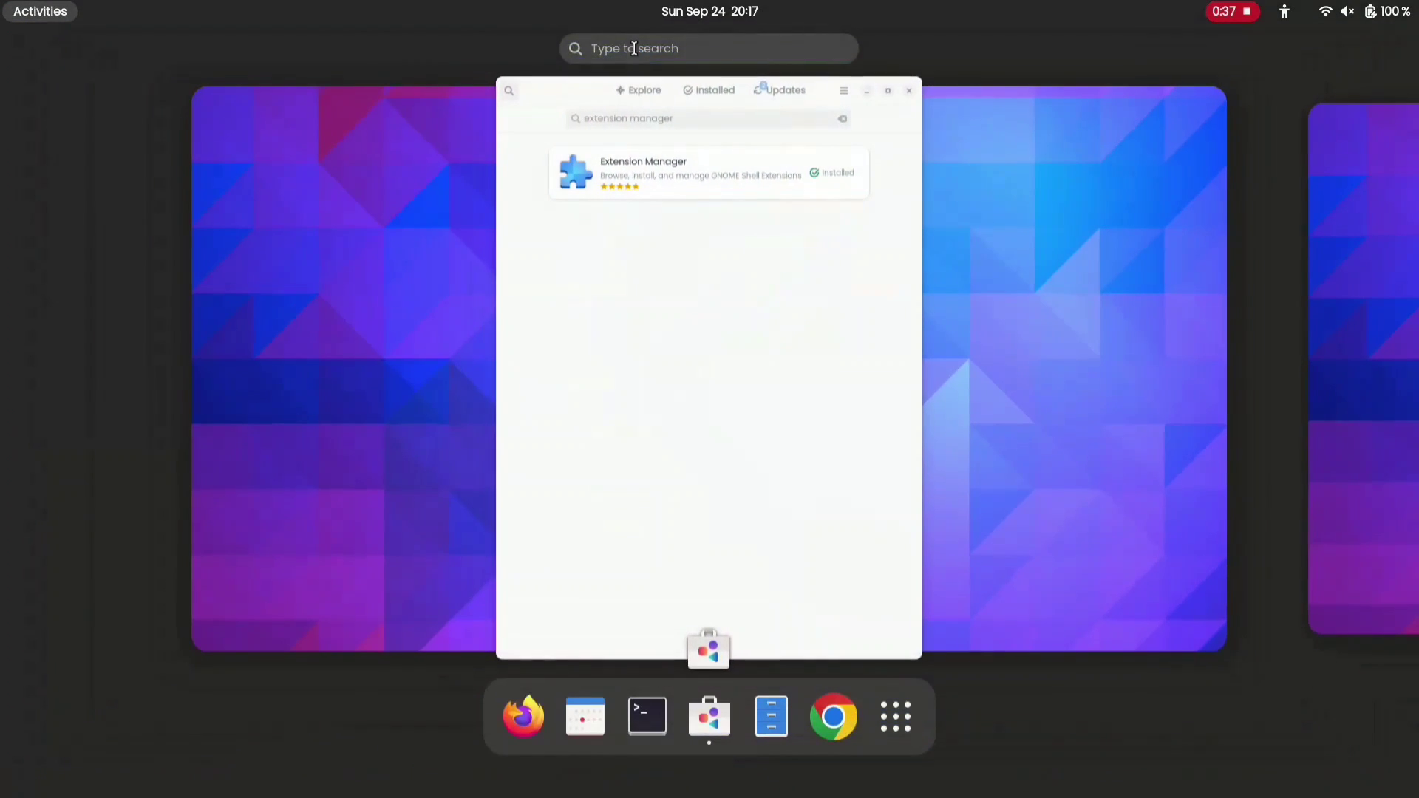
pyautogui.click(637, 377)
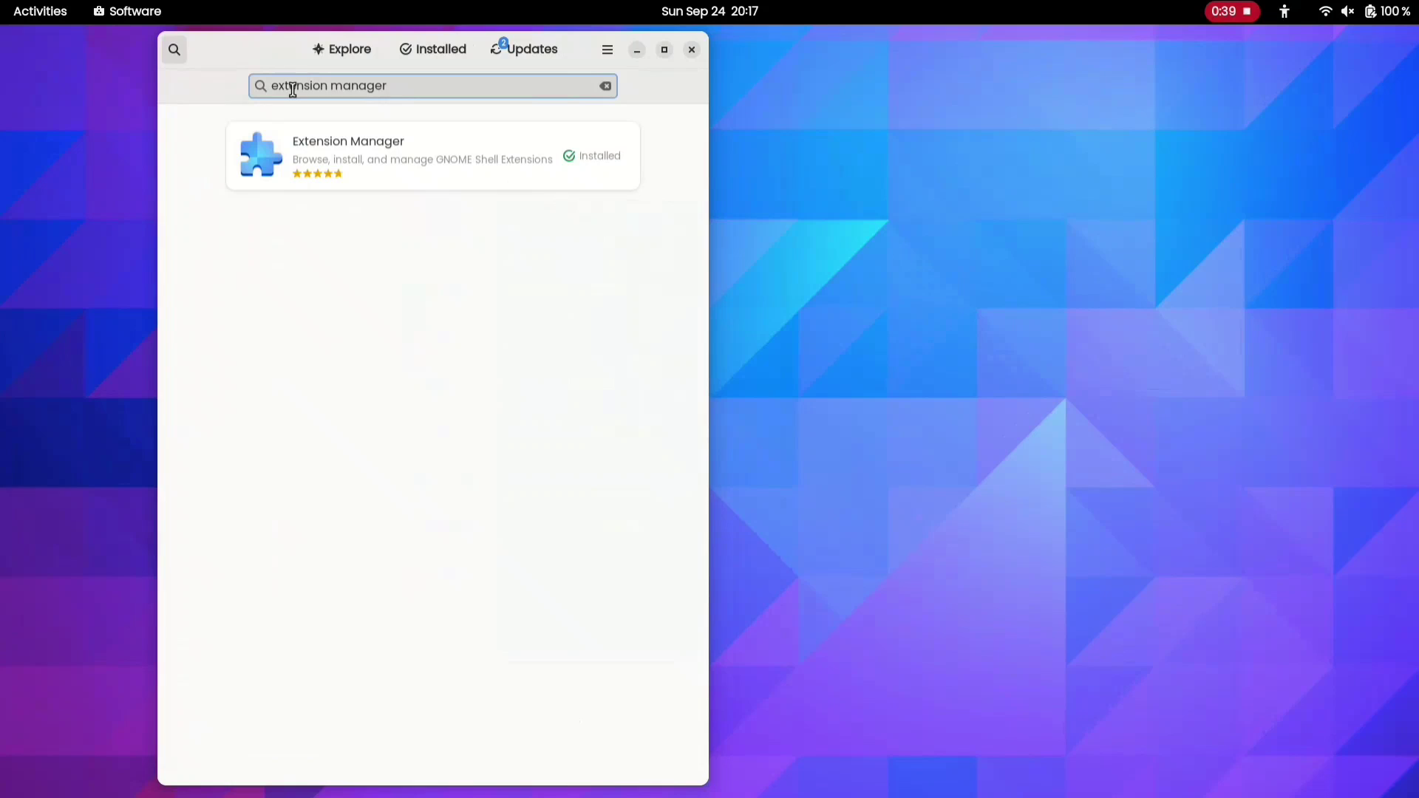
pyautogui.click(380, 155)
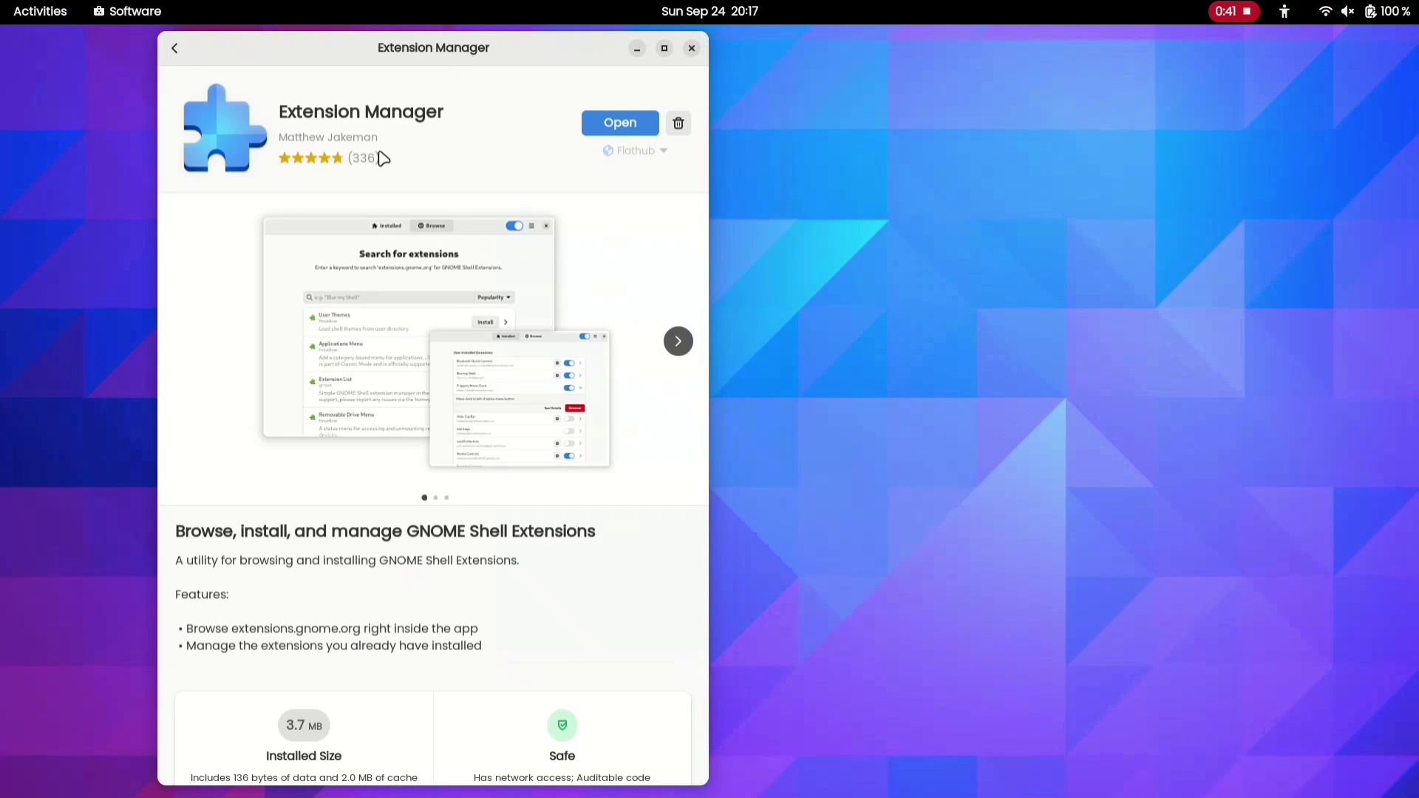
pyautogui.scroll(-8, 429, 344)
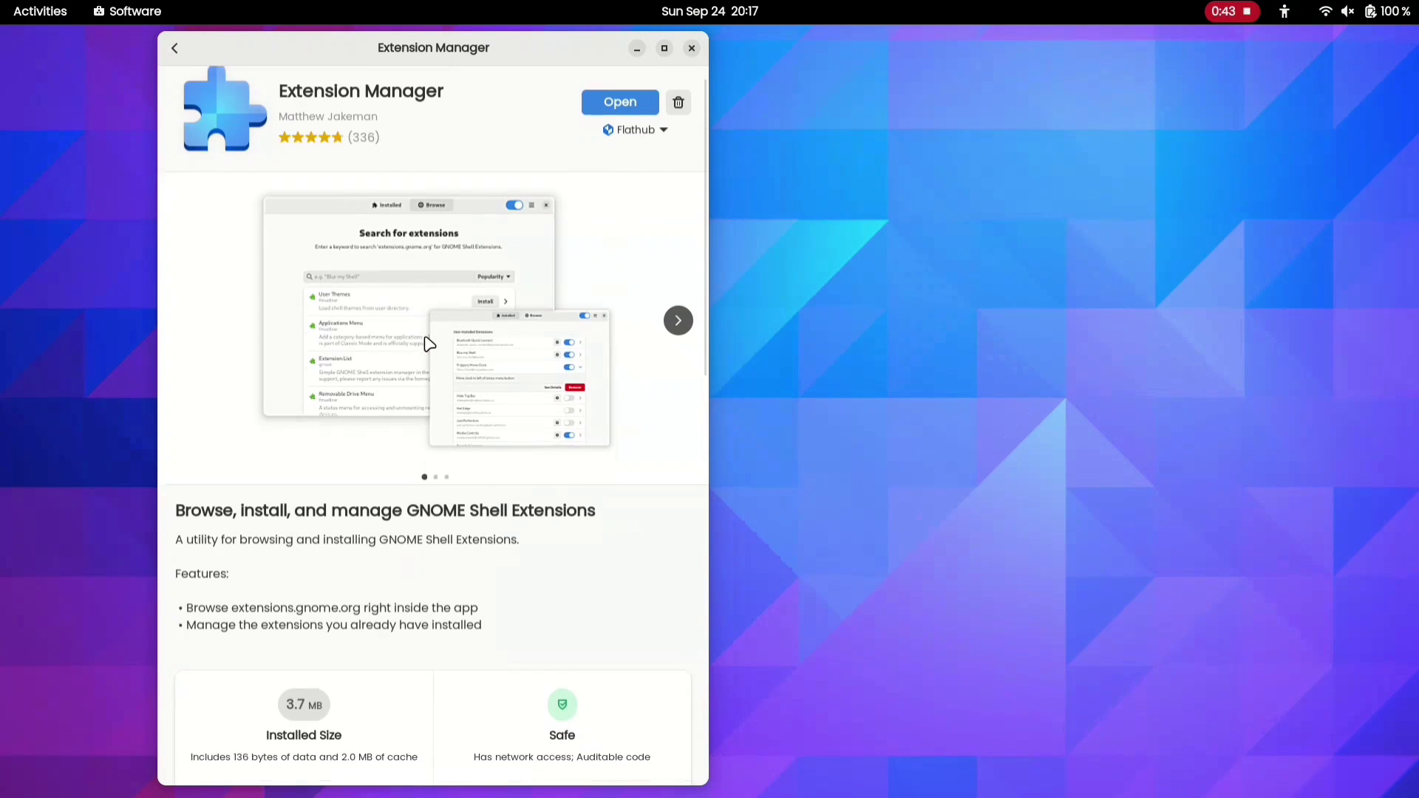
pyautogui.scroll(-5, 427, 343)
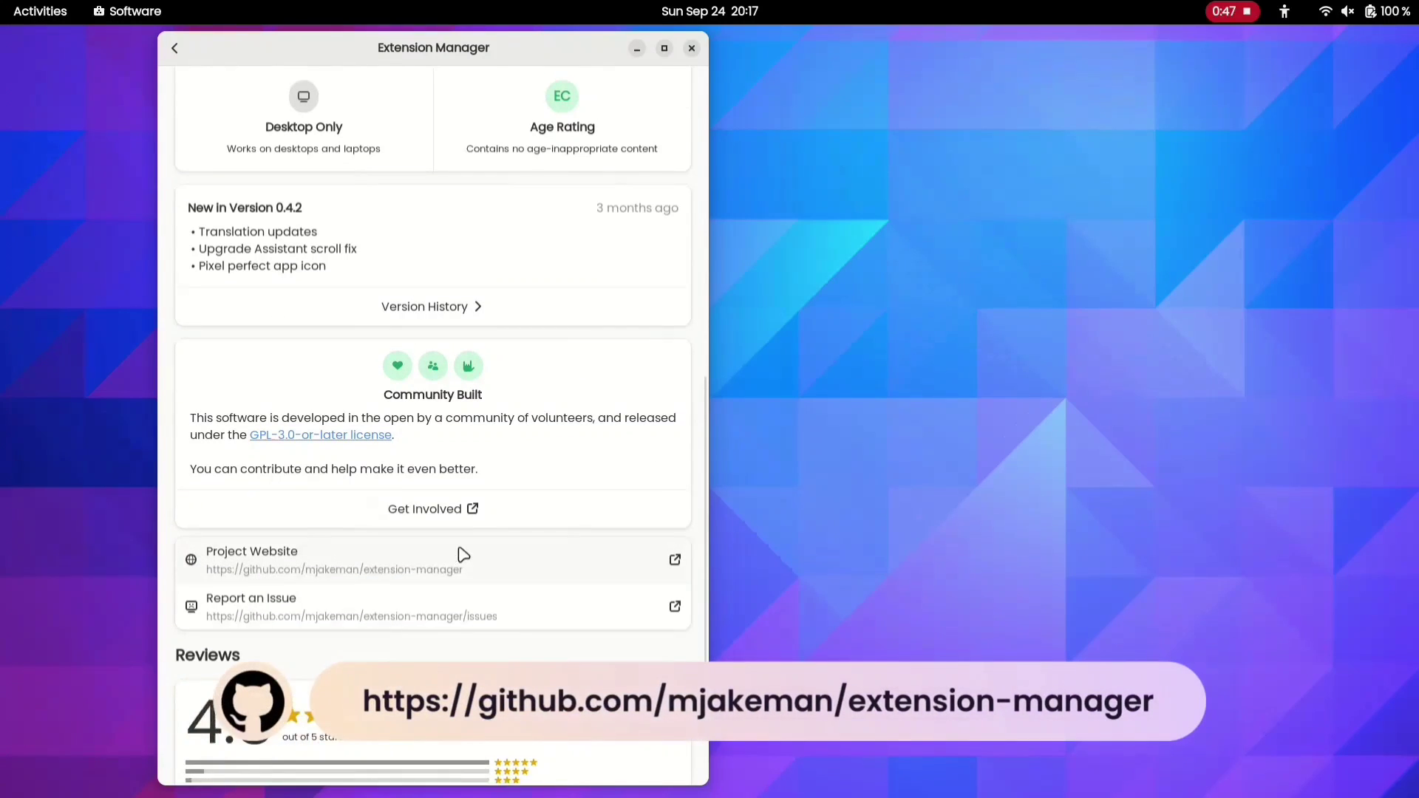
pyautogui.scroll(13, 464, 555)
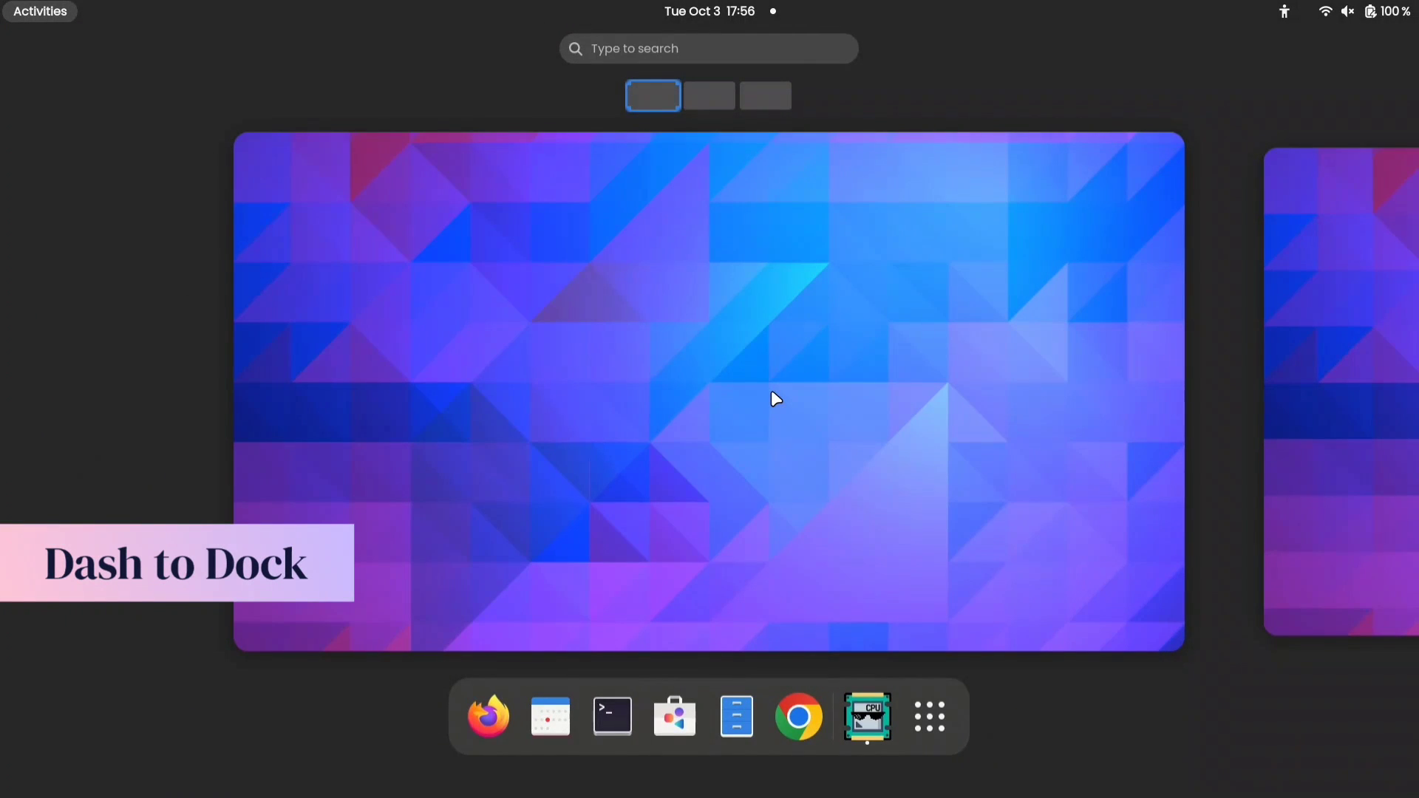
# Launch Extension Manager from the second page of the app grid.
pyautogui.click(774, 398)
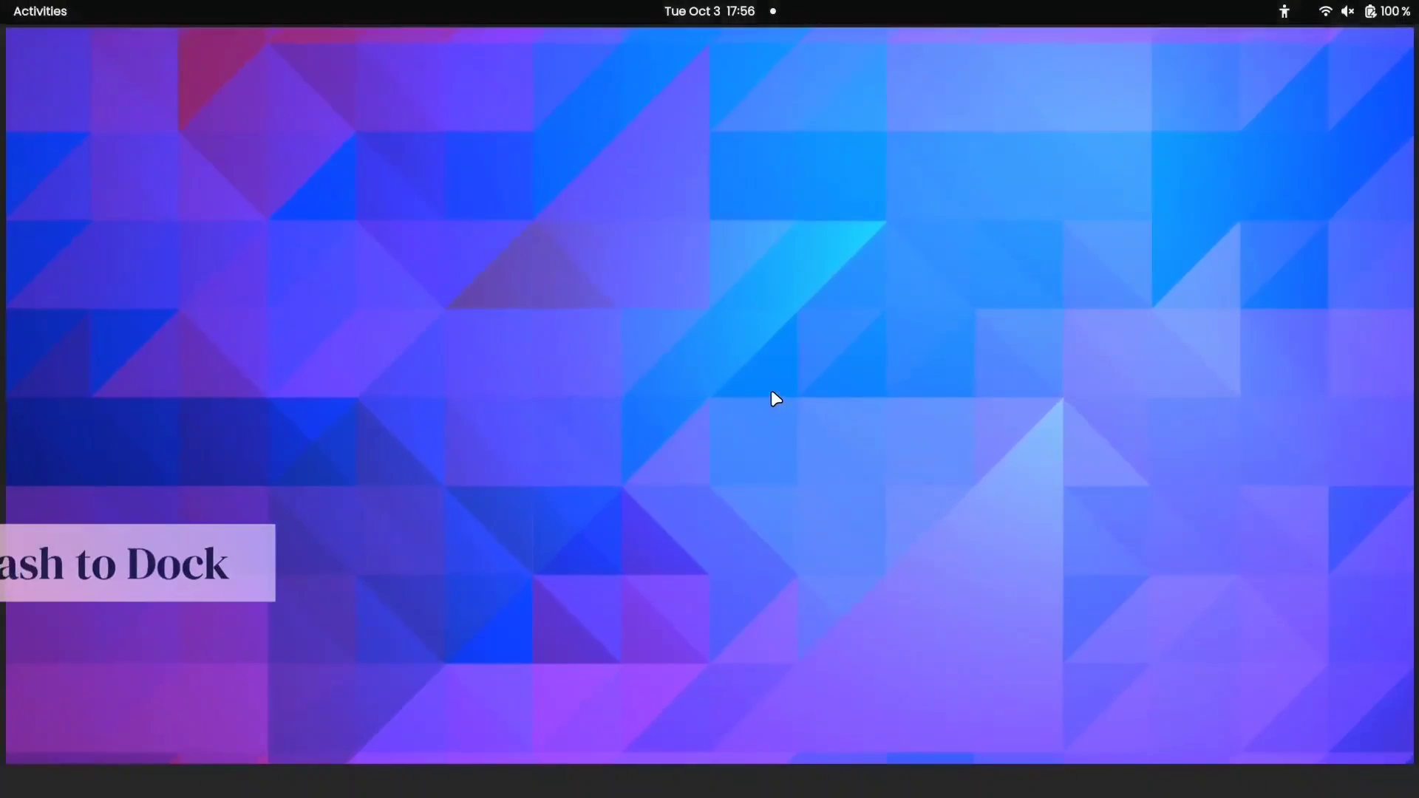
pyautogui.press('super')
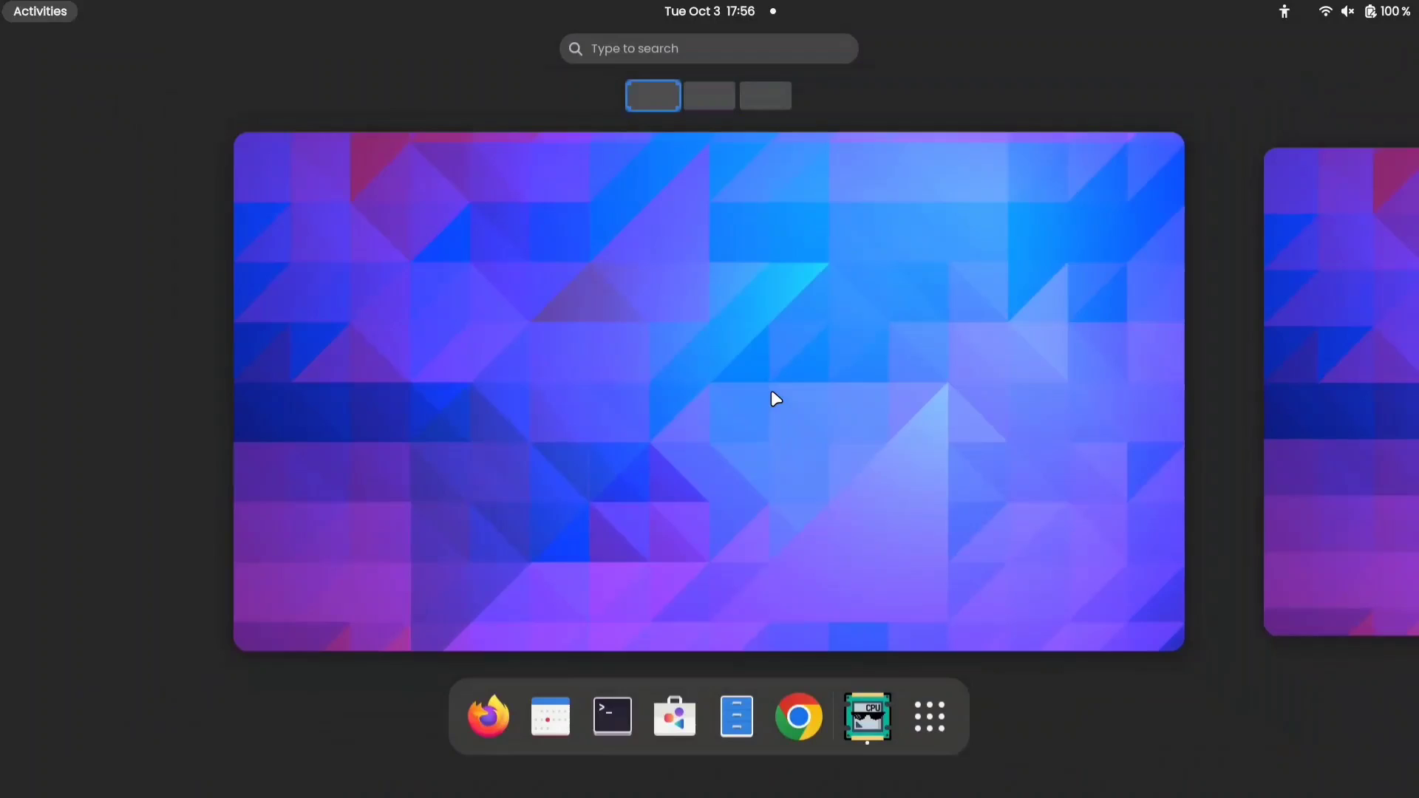
pyautogui.click(772, 393)
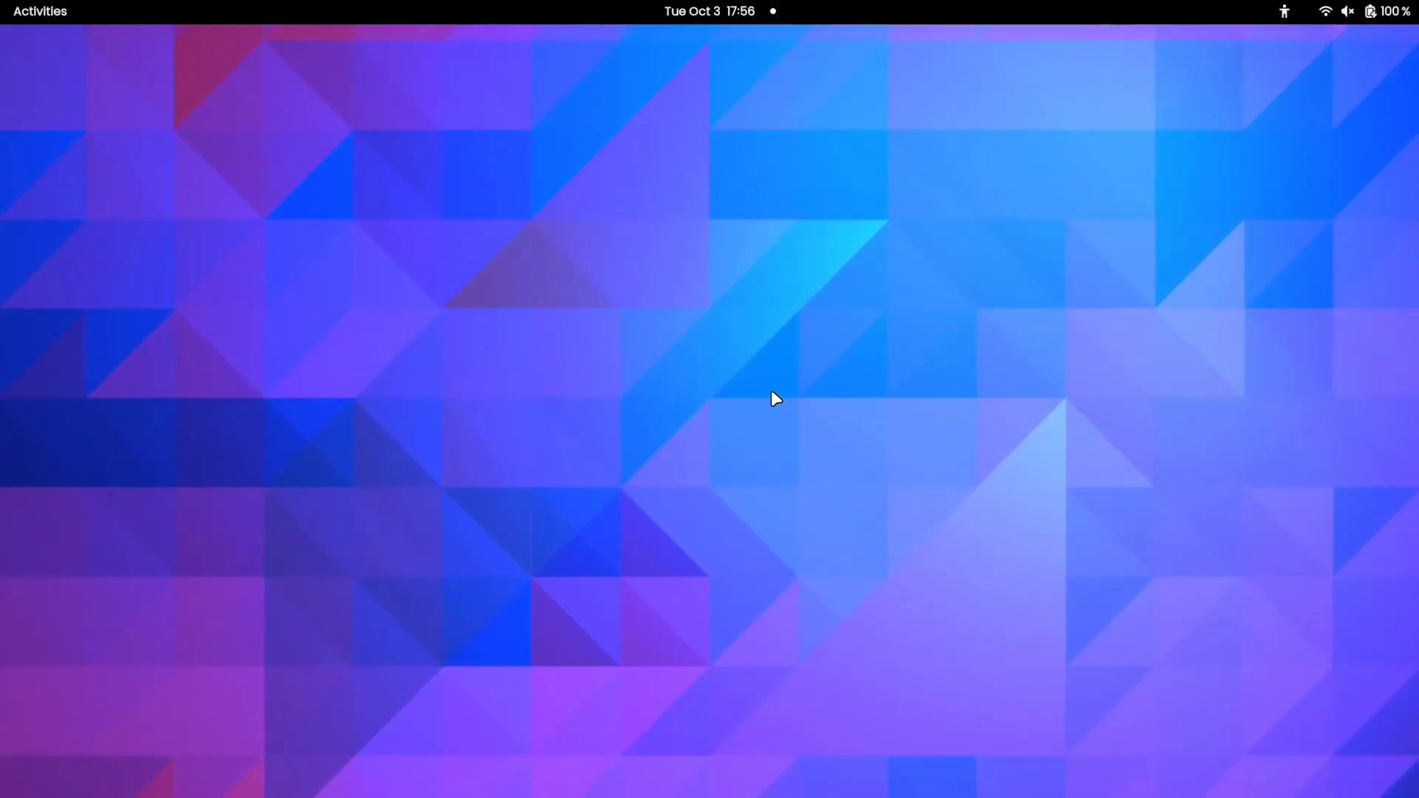
pyautogui.press('super')
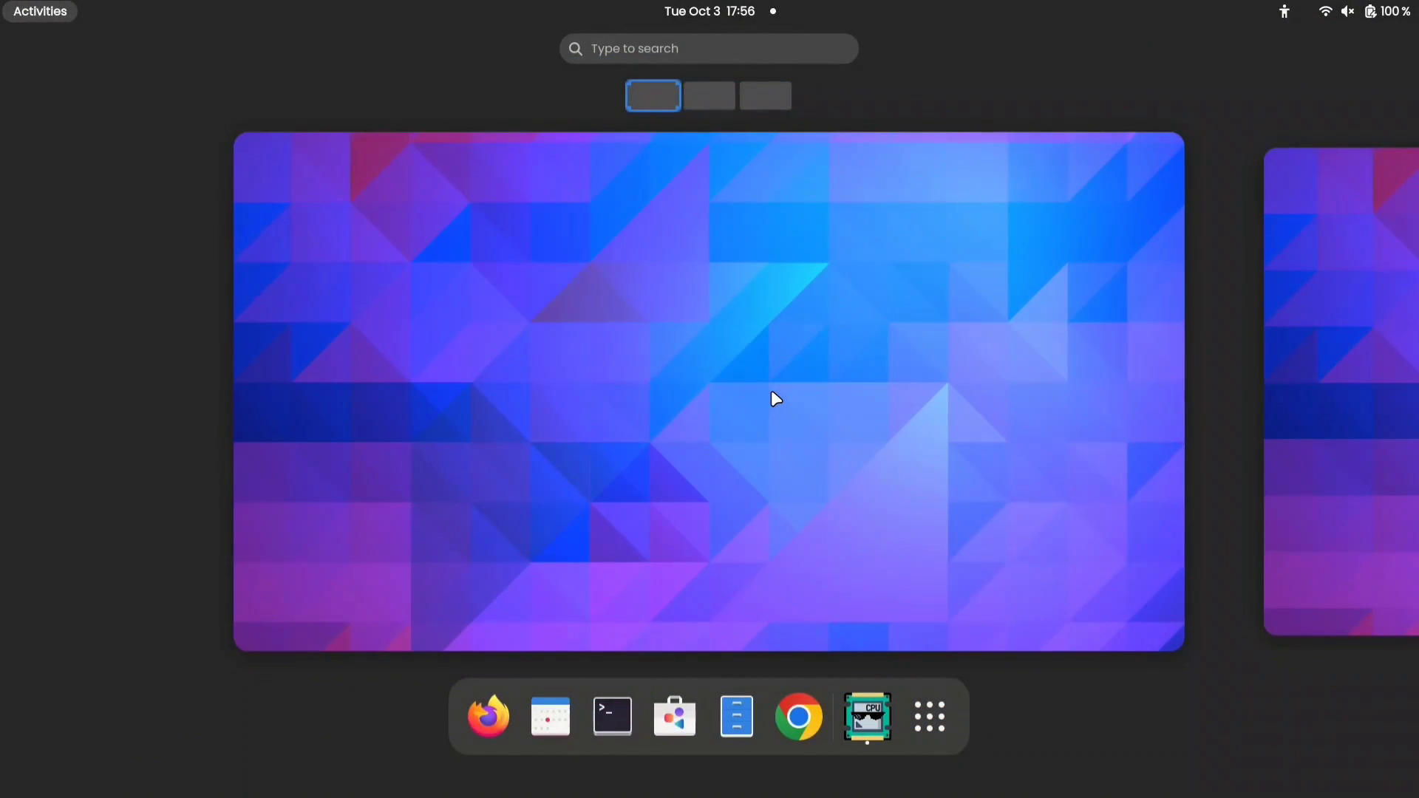
pyautogui.press('super')
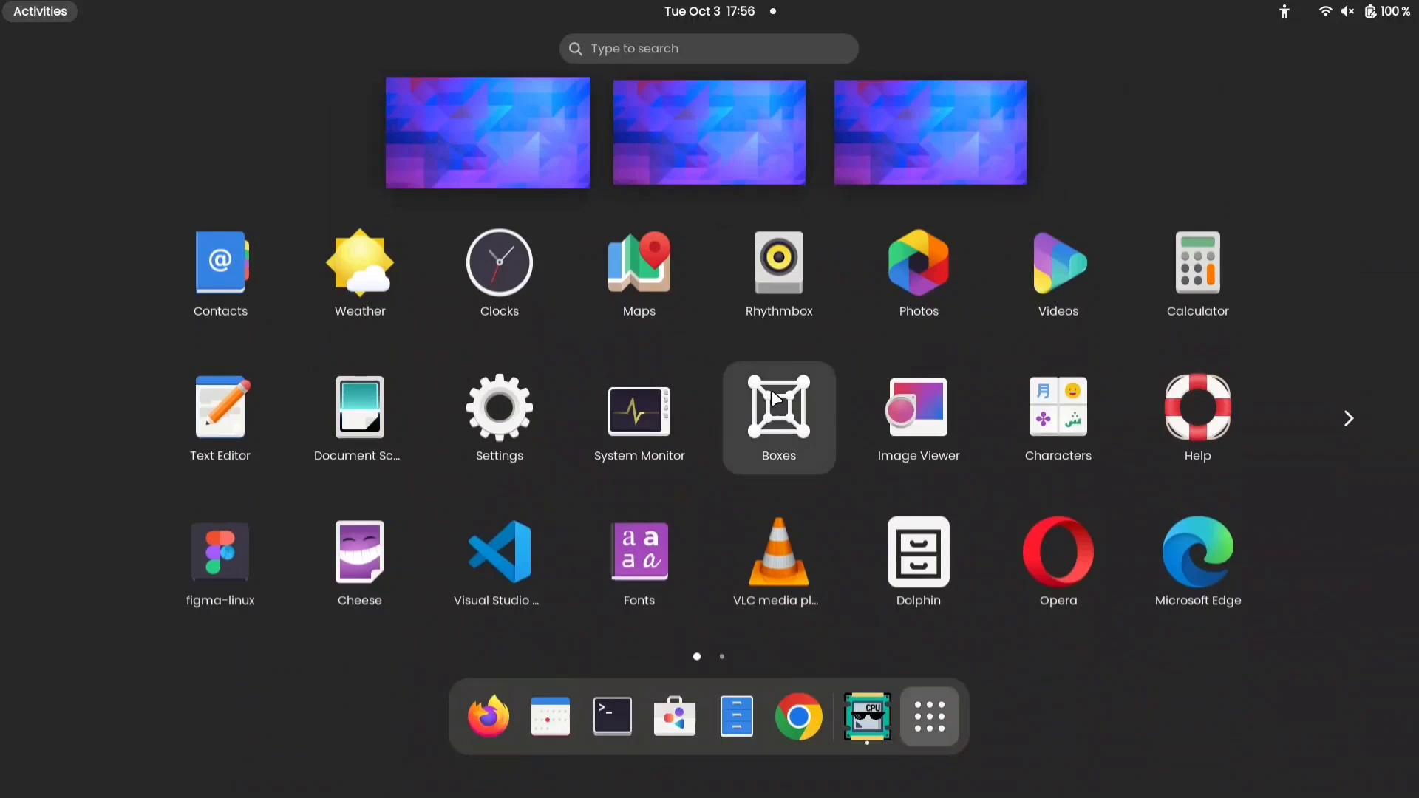
pyautogui.scroll(-1, 770, 389)
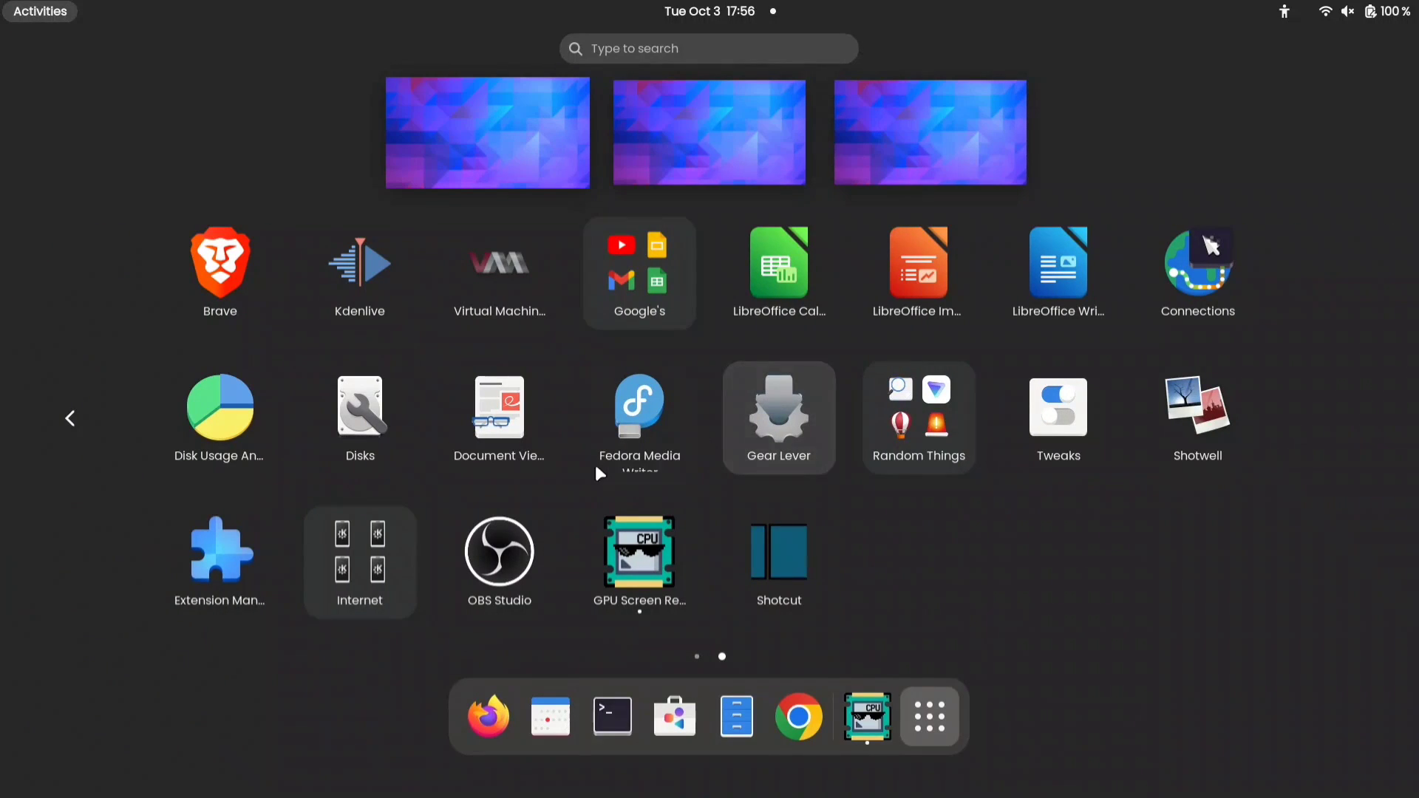
pyautogui.click(209, 553)
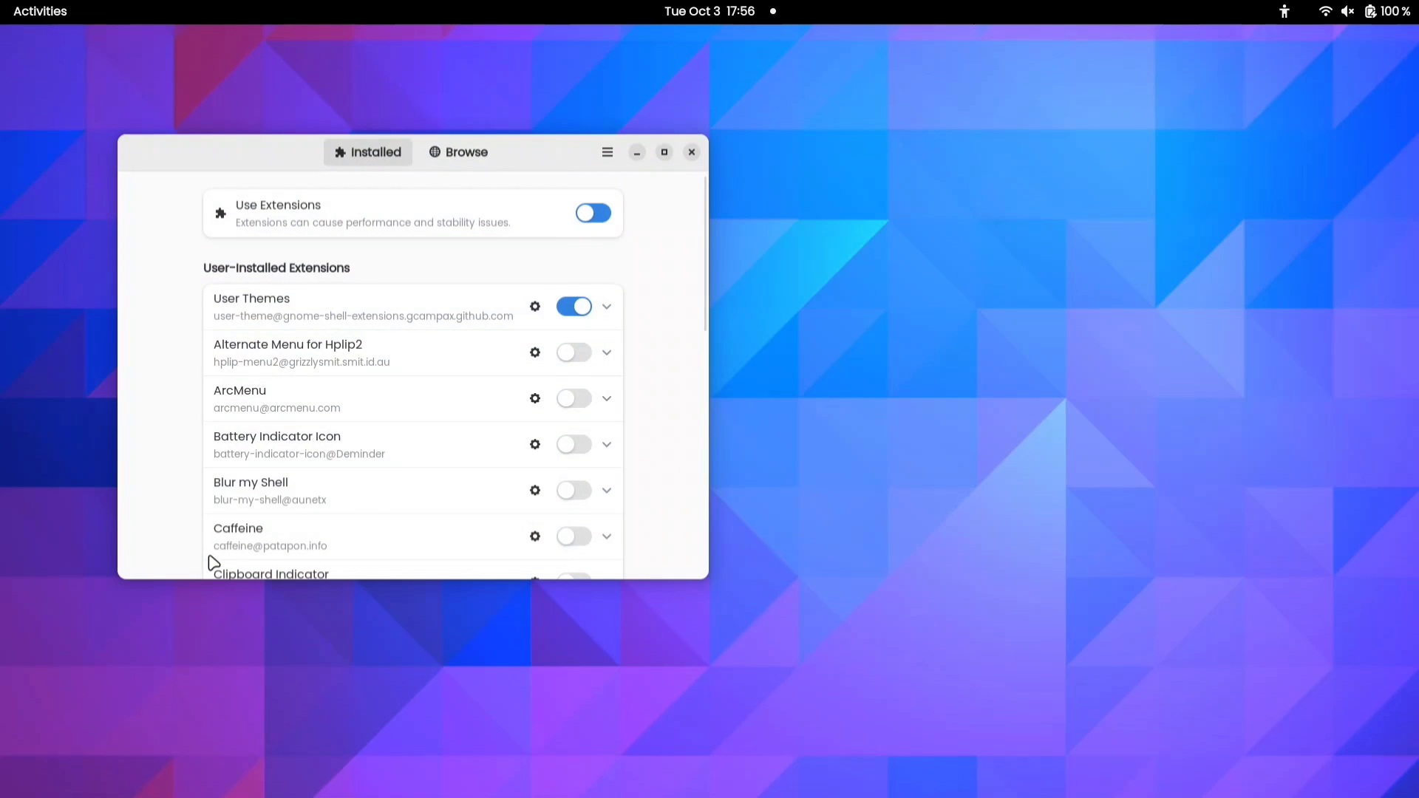
# Search the online extensions for 'dash to dock', sorted by Recent.
pyautogui.click(459, 155)
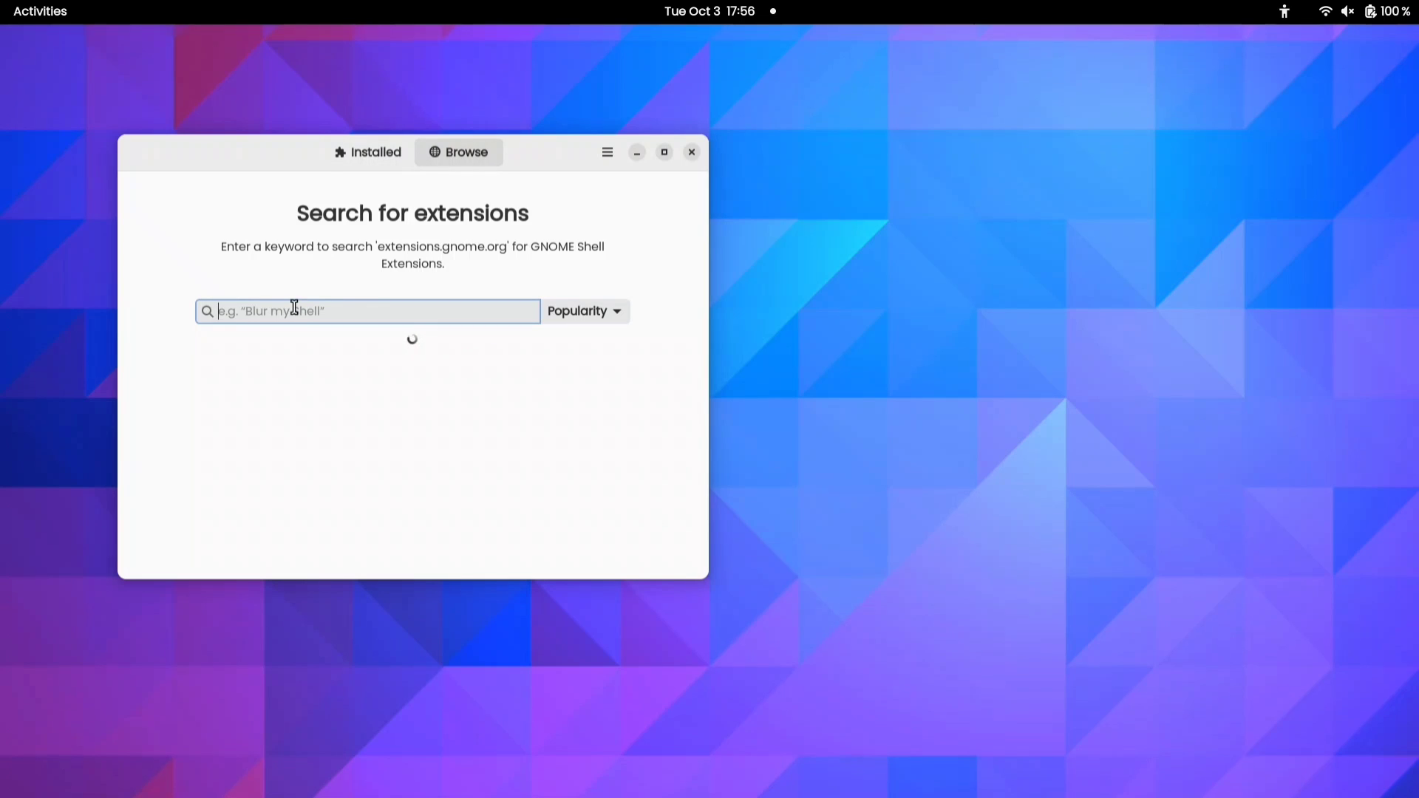
pyautogui.write('dash tpo dock')
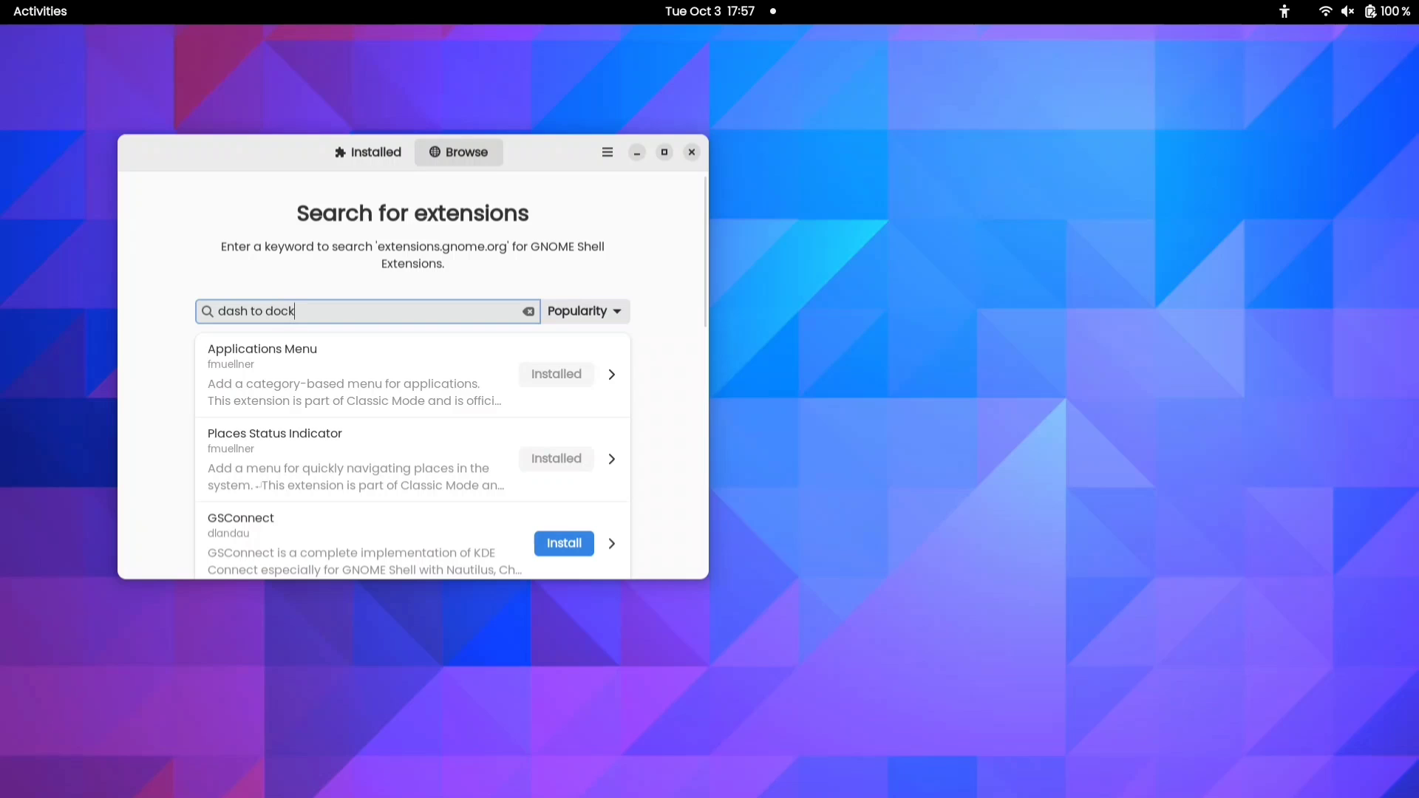
pyautogui.scroll(-2, 318, 403)
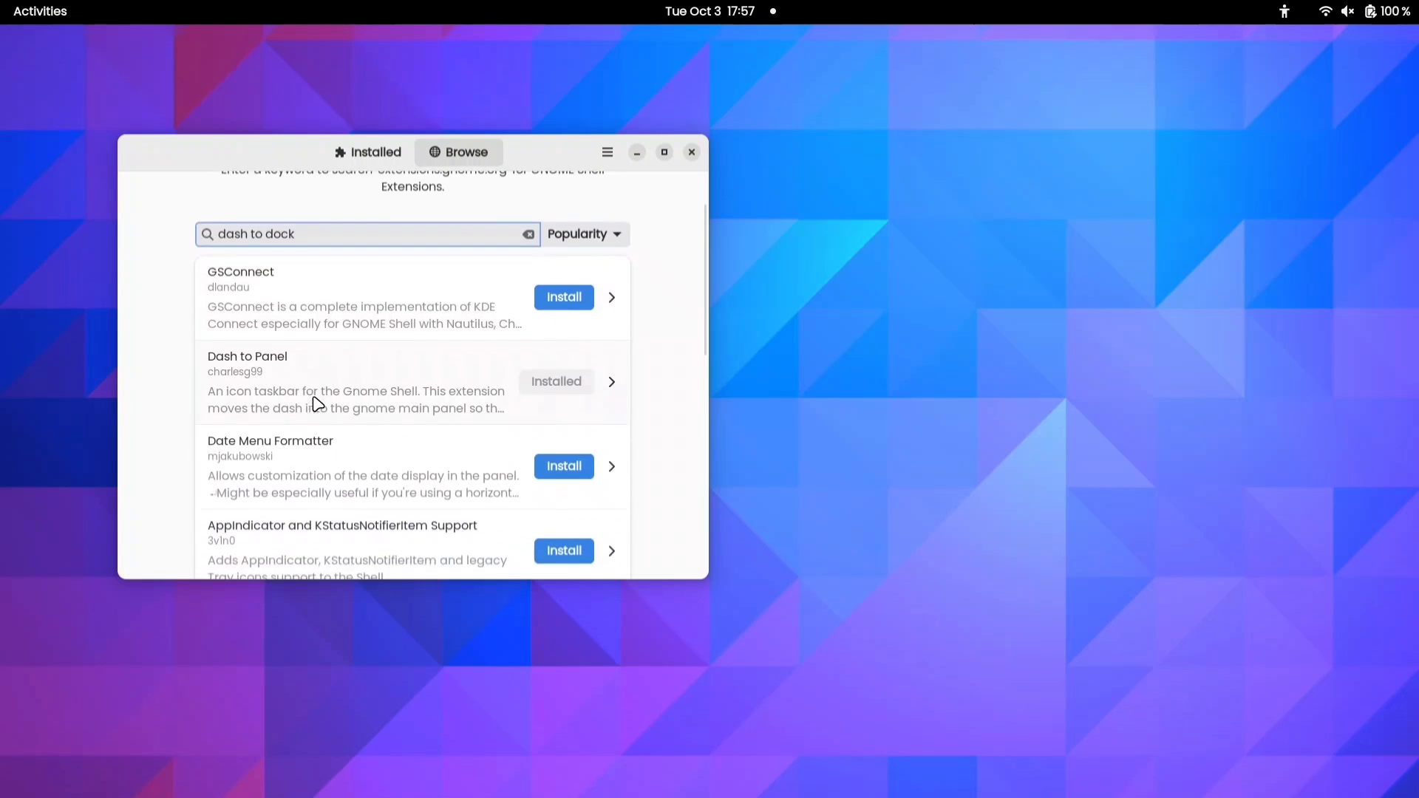
pyautogui.scroll(2, 318, 403)
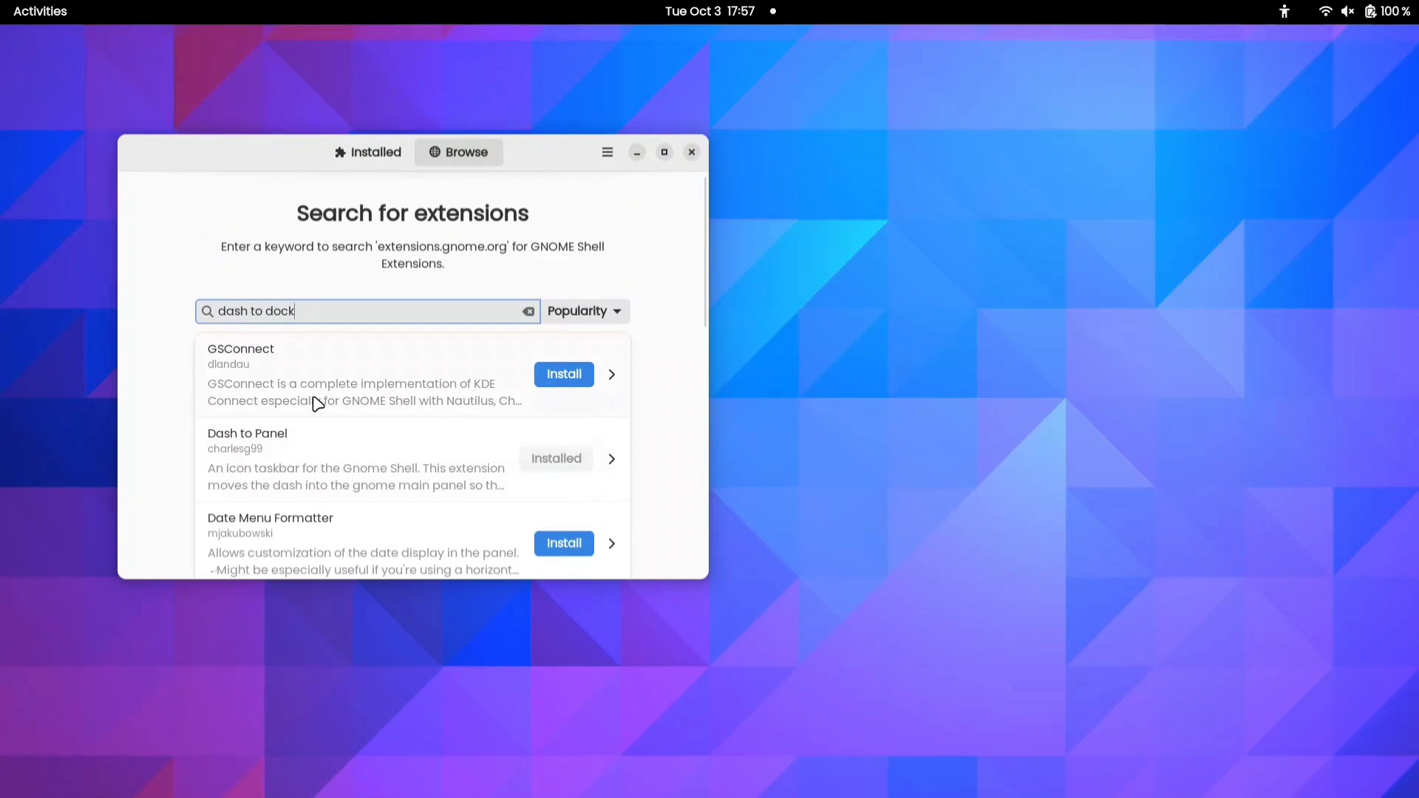
pyautogui.click(605, 316)
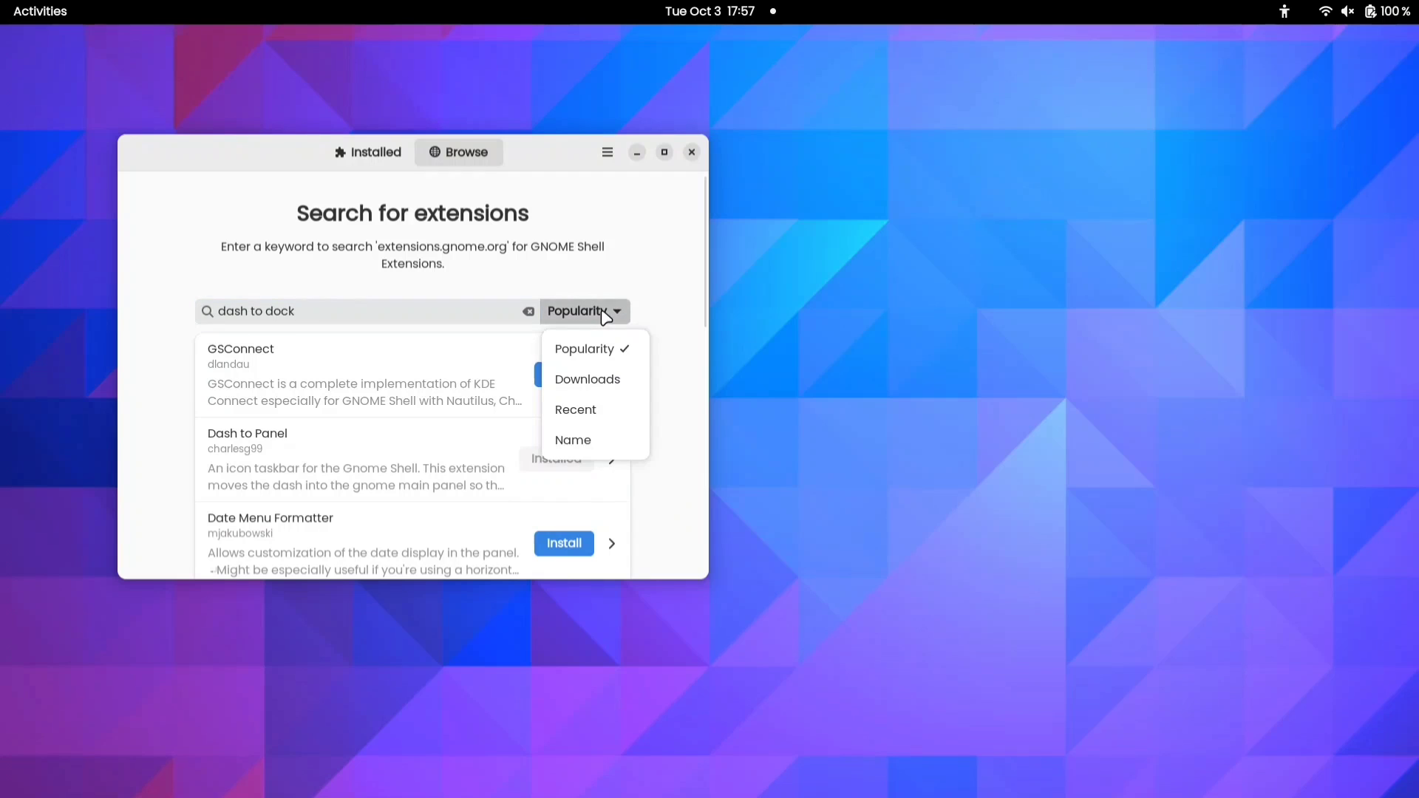
pyautogui.click(606, 420)
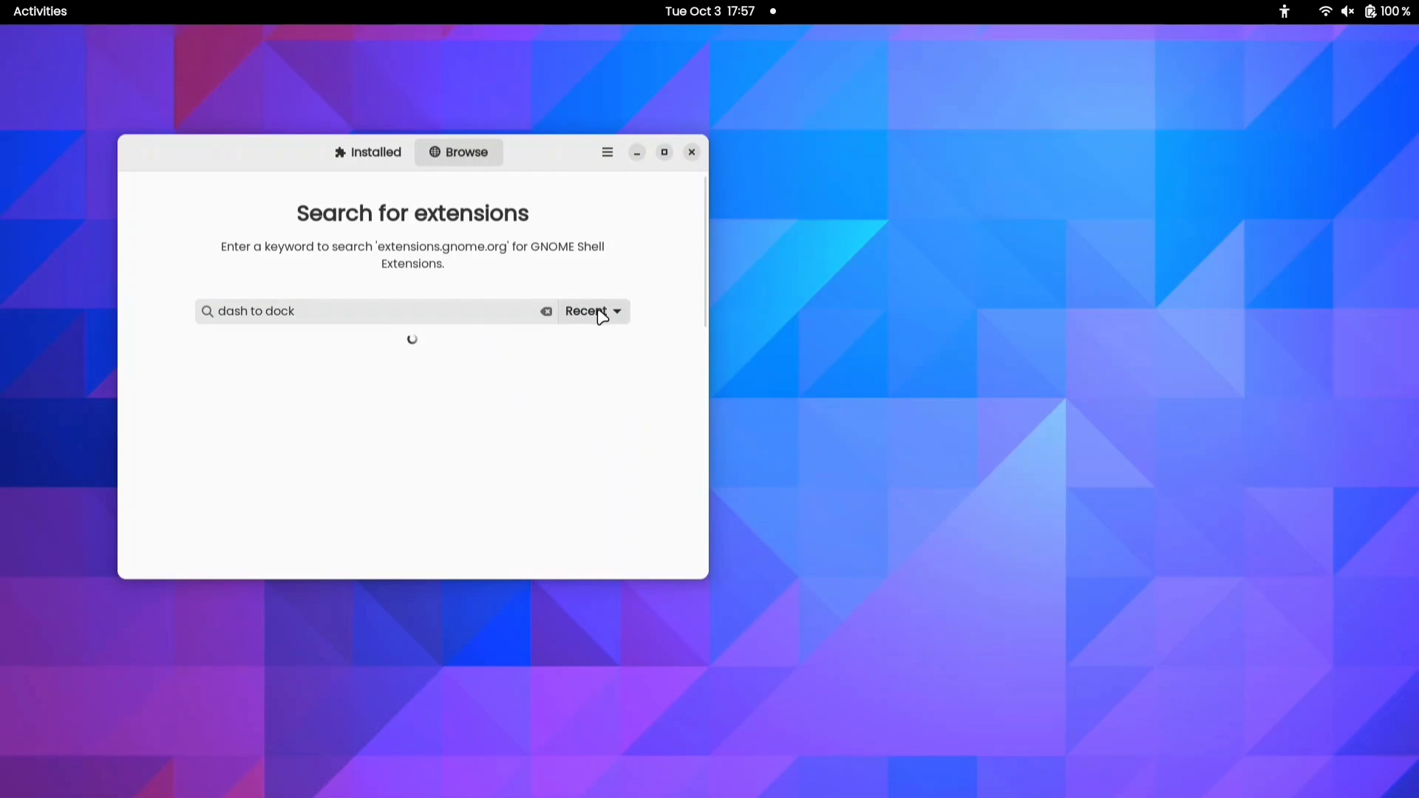
pyautogui.scroll(-2, 382, 416)
pyautogui.scroll(2, 382, 417)
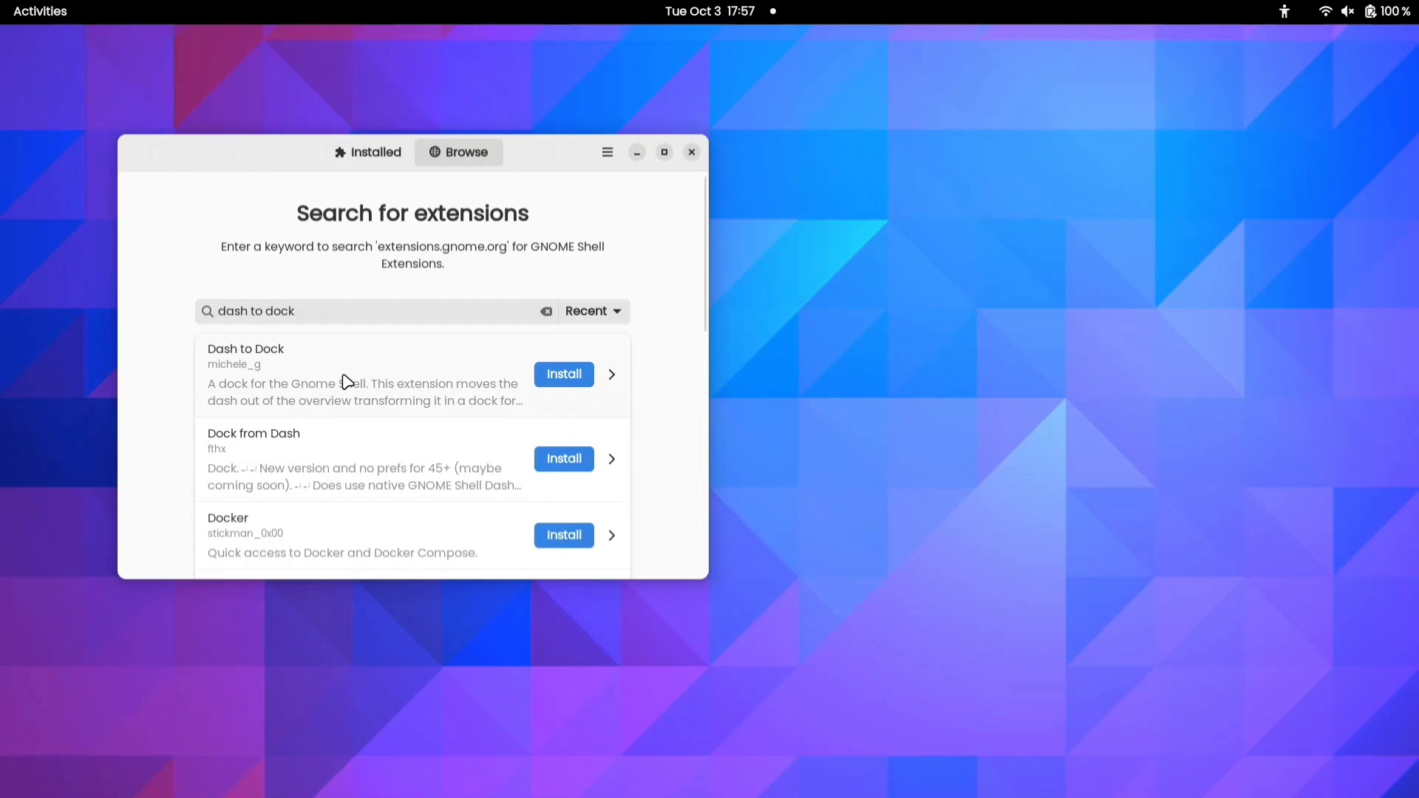
# Install the Dash to Dock extension and confirm the download.
pyautogui.click(434, 379)
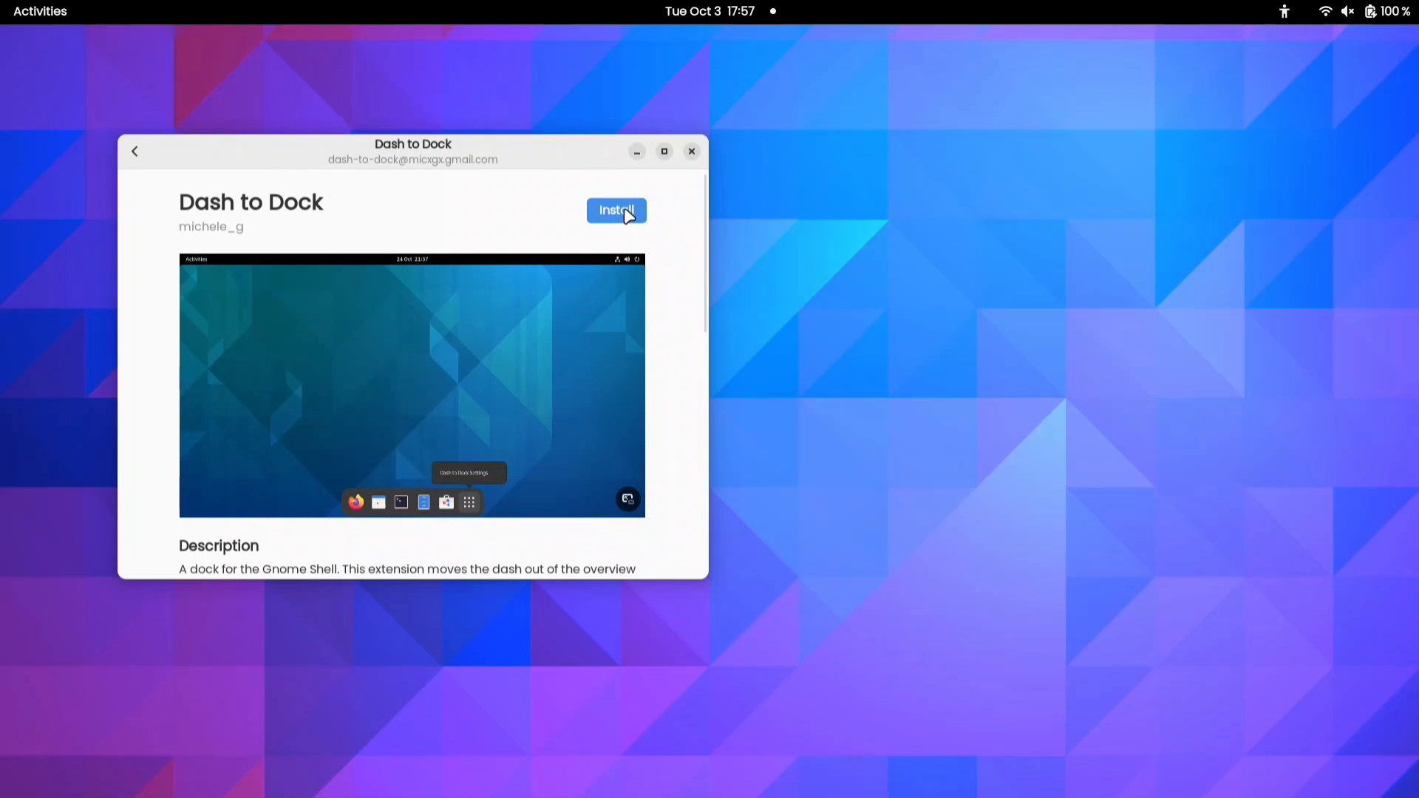
pyautogui.click(626, 210)
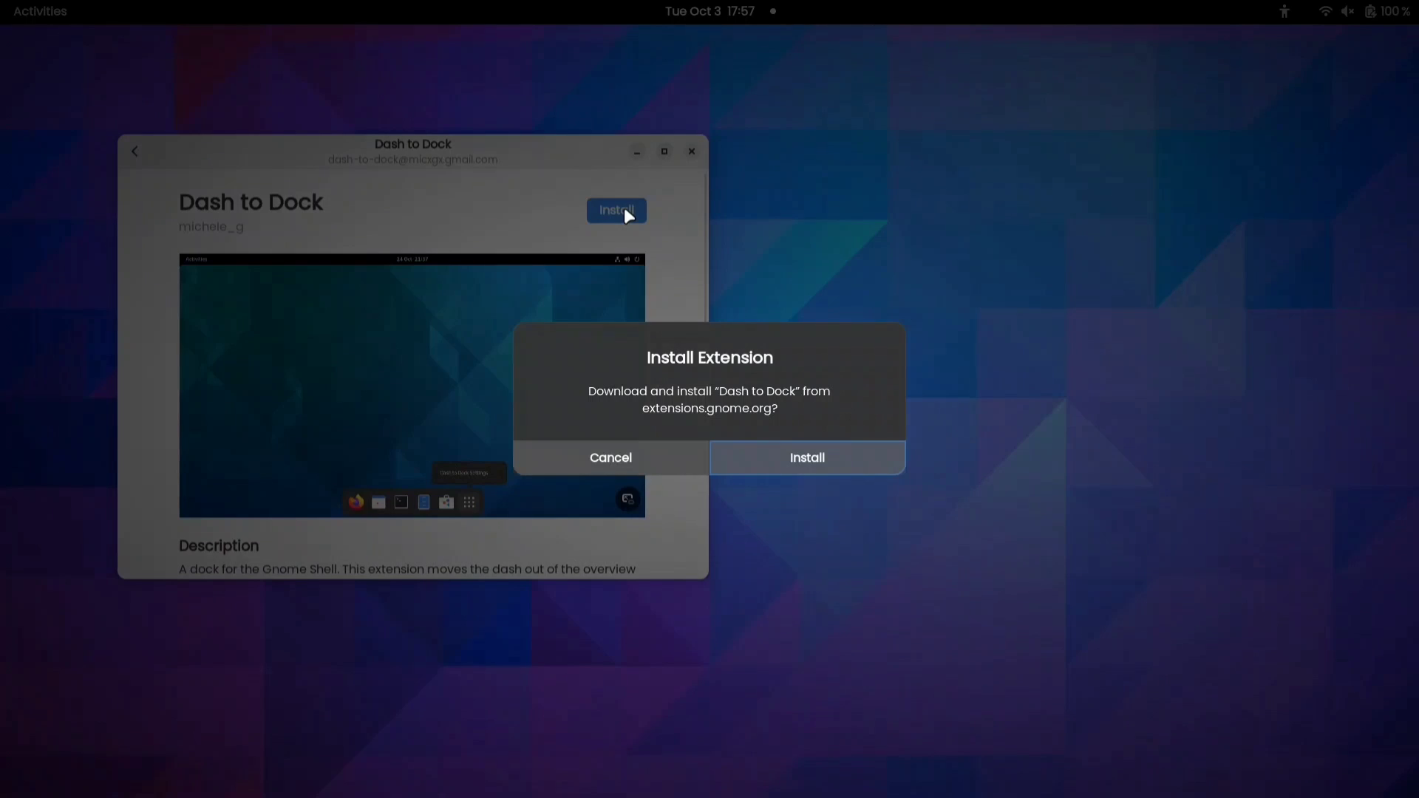
pyautogui.click(813, 459)
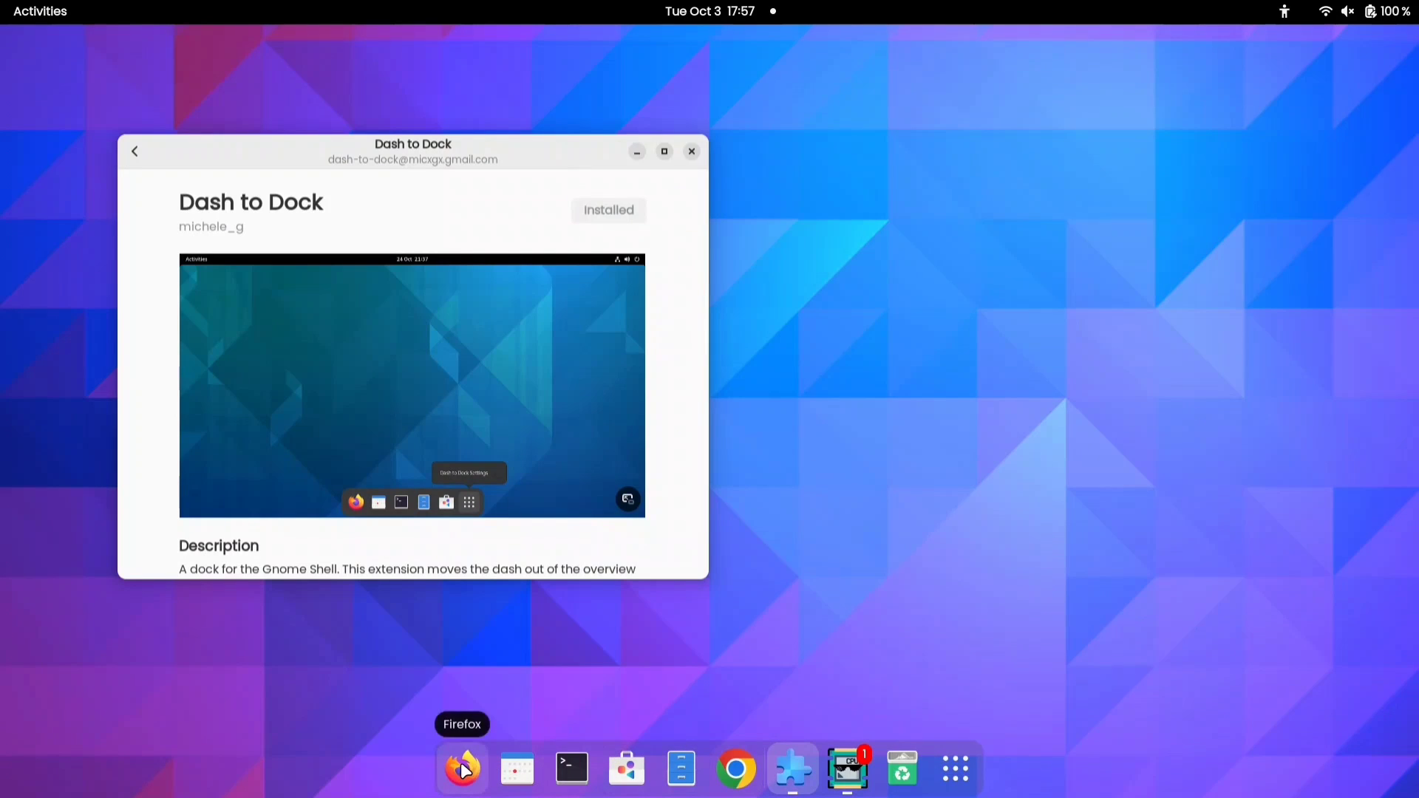
pyautogui.moveTo(278, 167); pyautogui.dragTo(365, 129)
# Give Dash to Dock a left screen position, 52 px icon size limit and intelligent autohide.
pyautogui.click(217, 116)
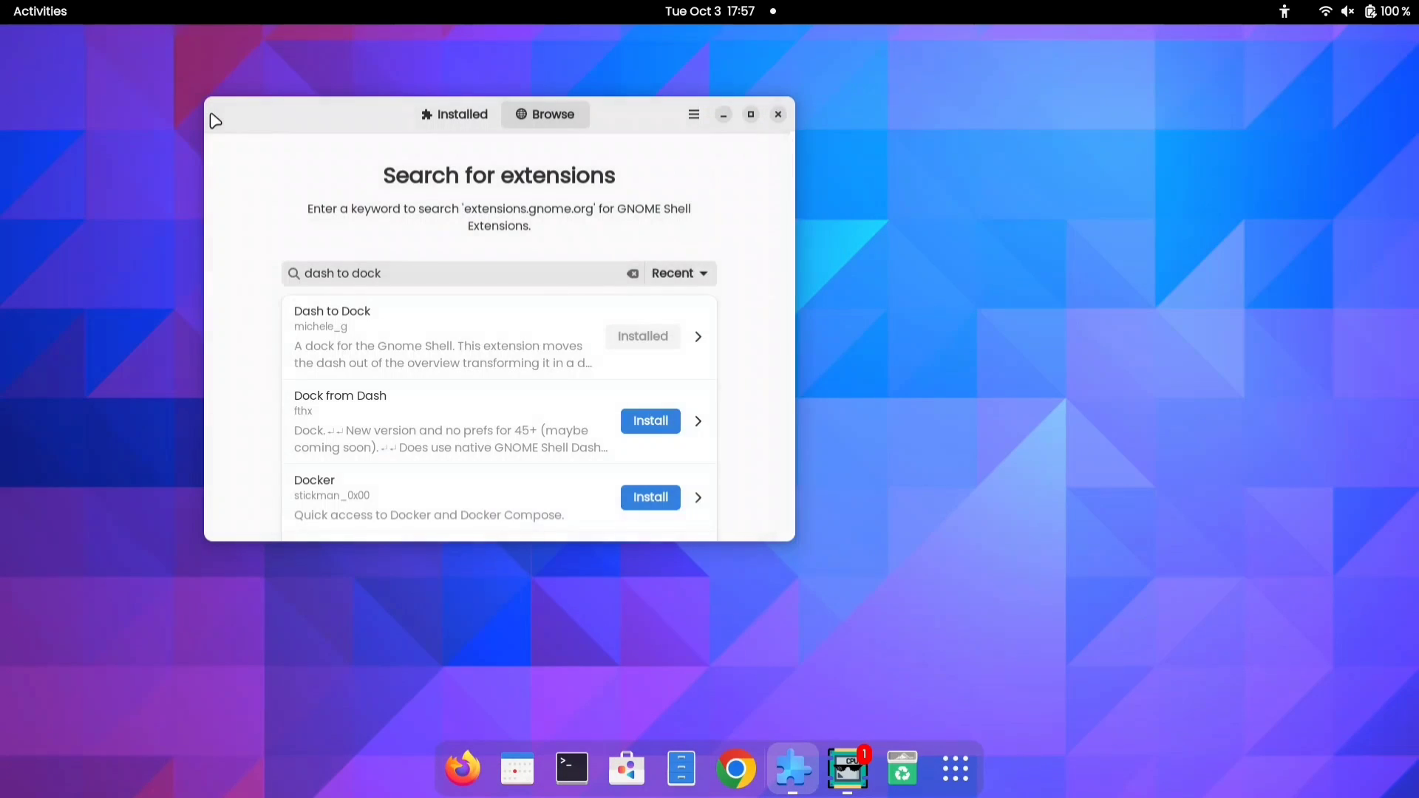
pyautogui.click(453, 125)
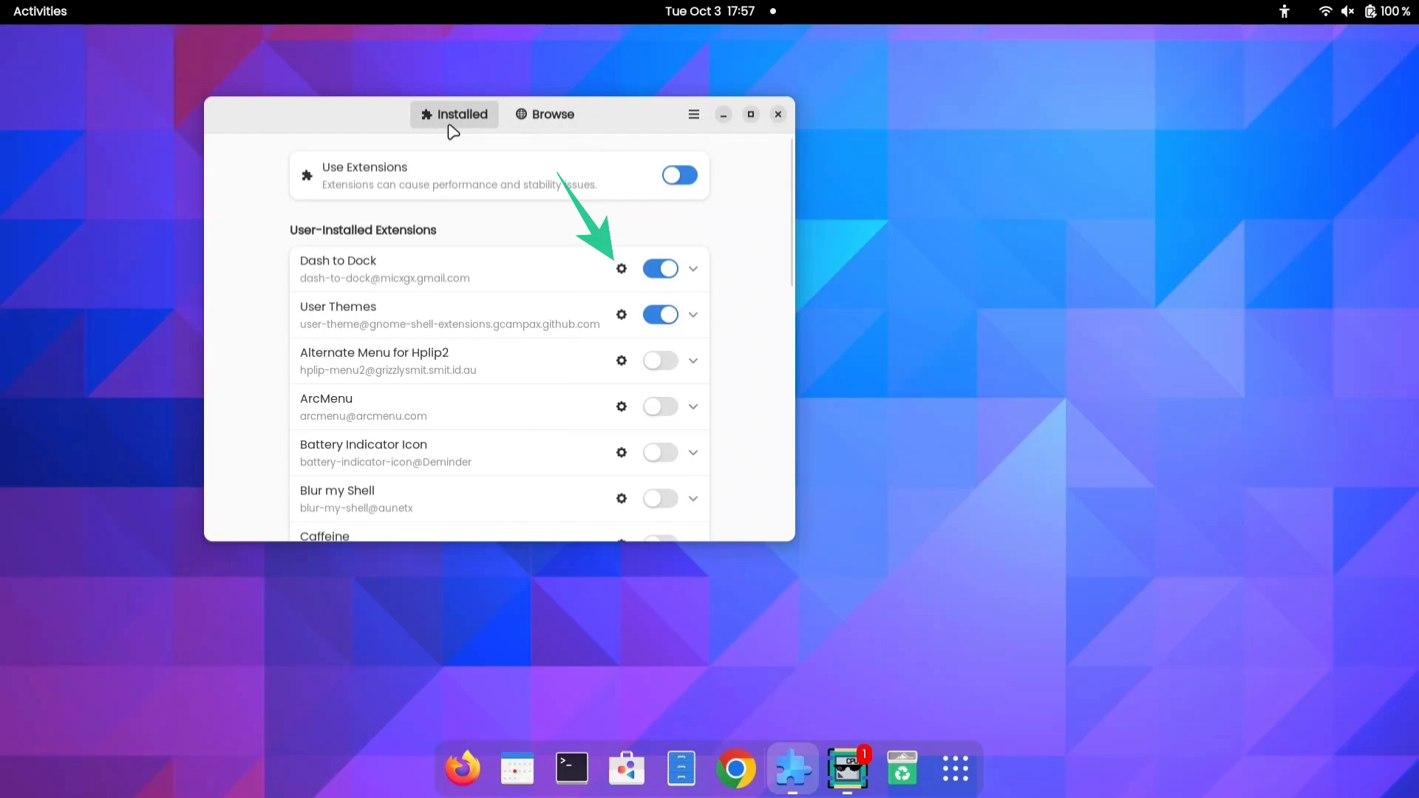
pyautogui.click(623, 270)
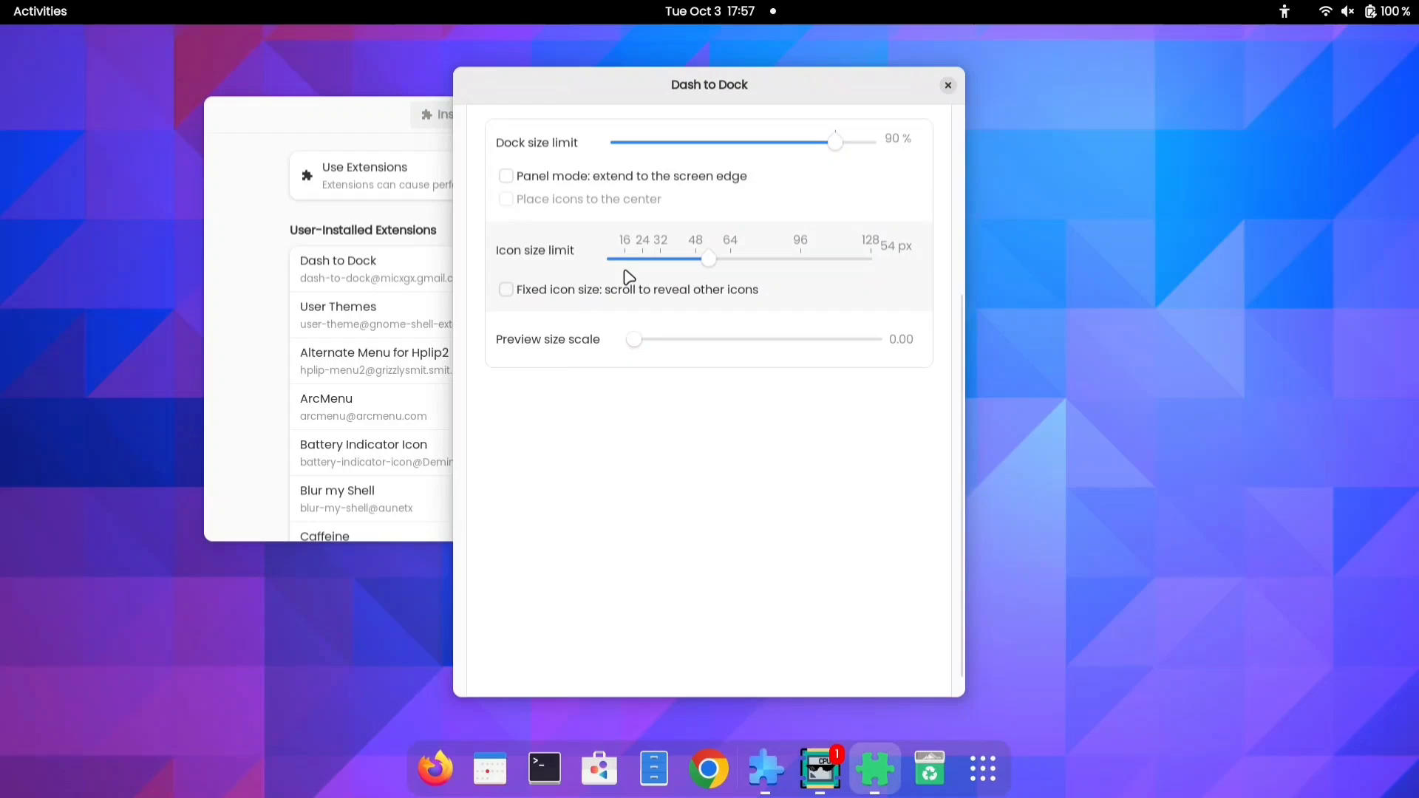
pyautogui.scroll(3, 716, 294)
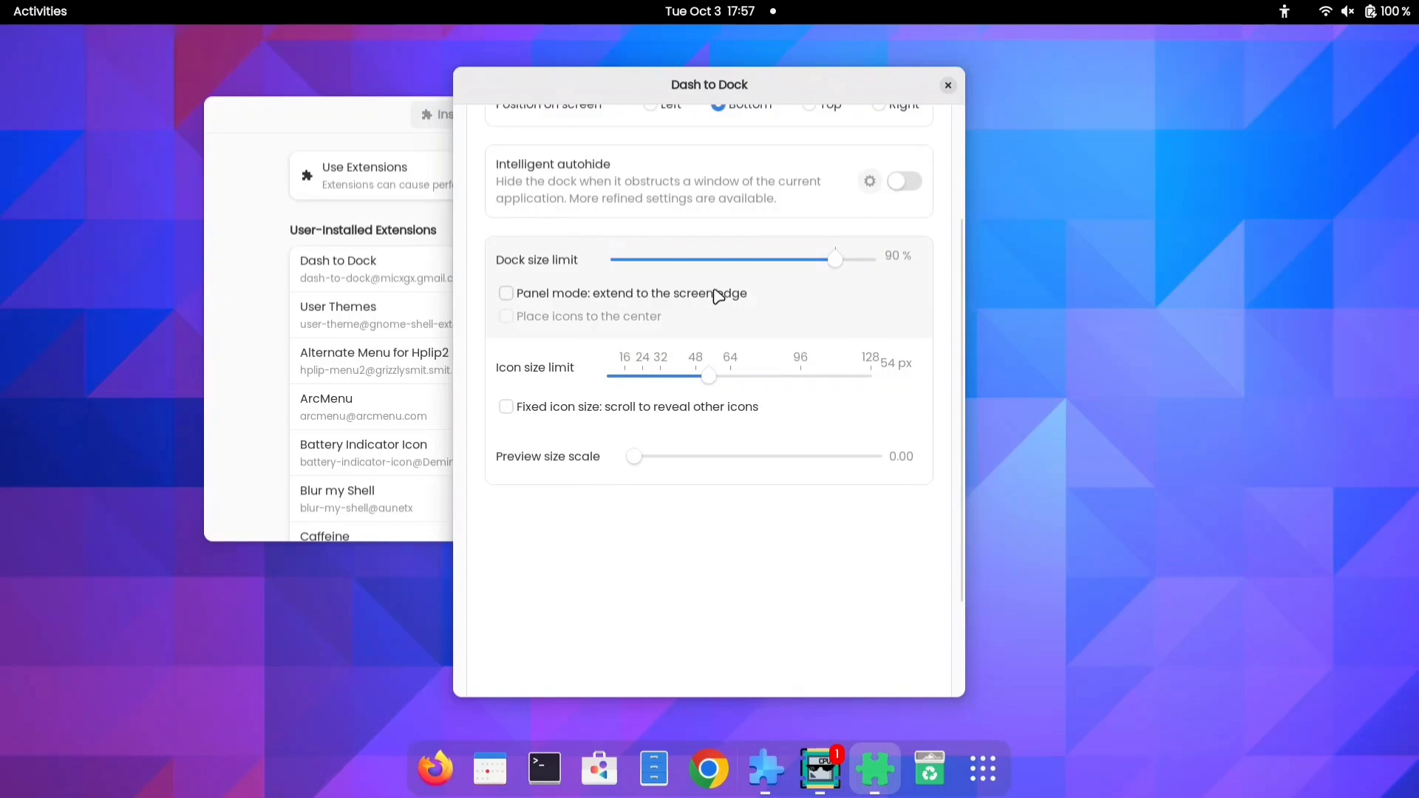
pyautogui.moveTo(716, 383)
pyautogui.mouseDown()
pyautogui.moveTo(836, 392)
pyautogui.moveTo(798, 375)
pyautogui.moveTo(703, 372)
pyautogui.mouseUp()
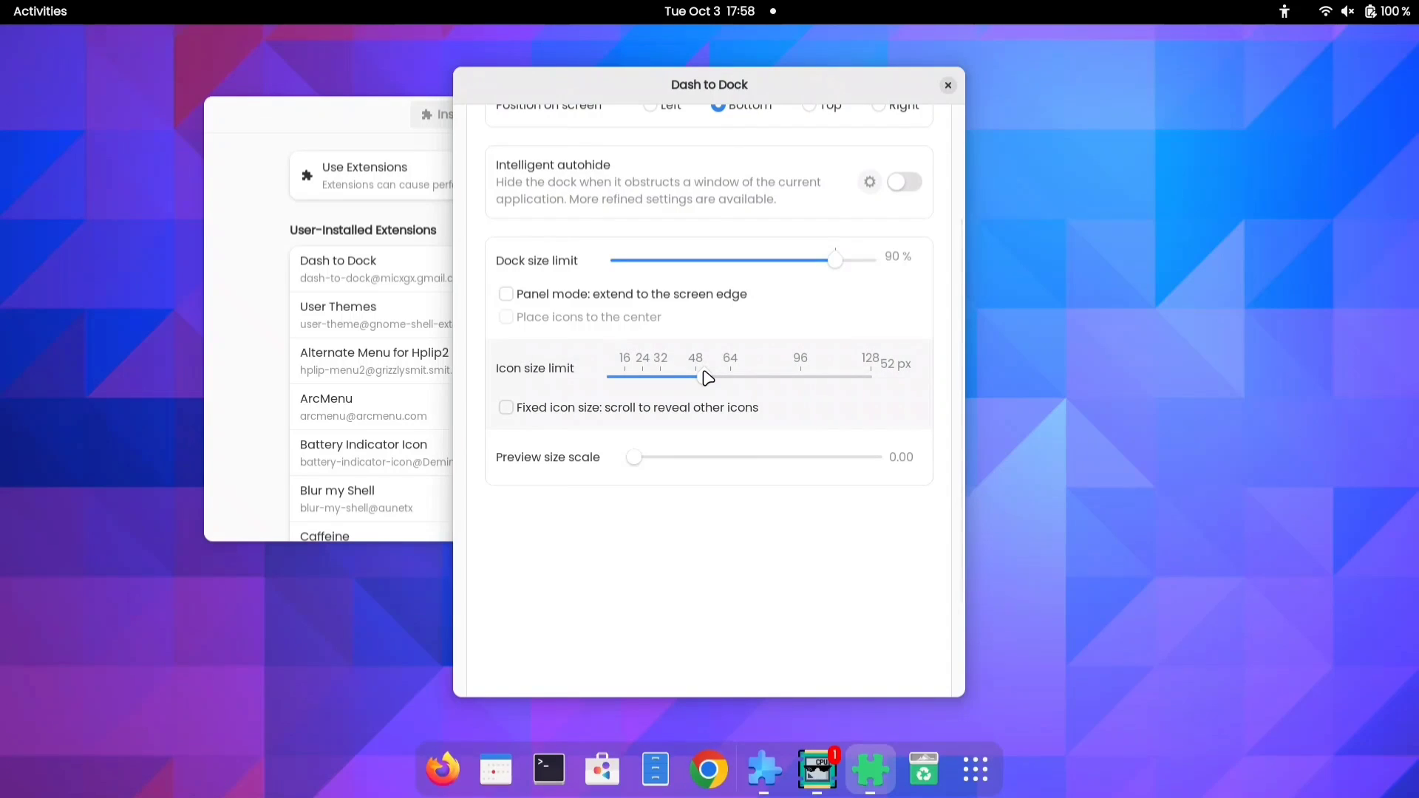
pyautogui.scroll(3, 690, 352)
pyautogui.click(664, 273)
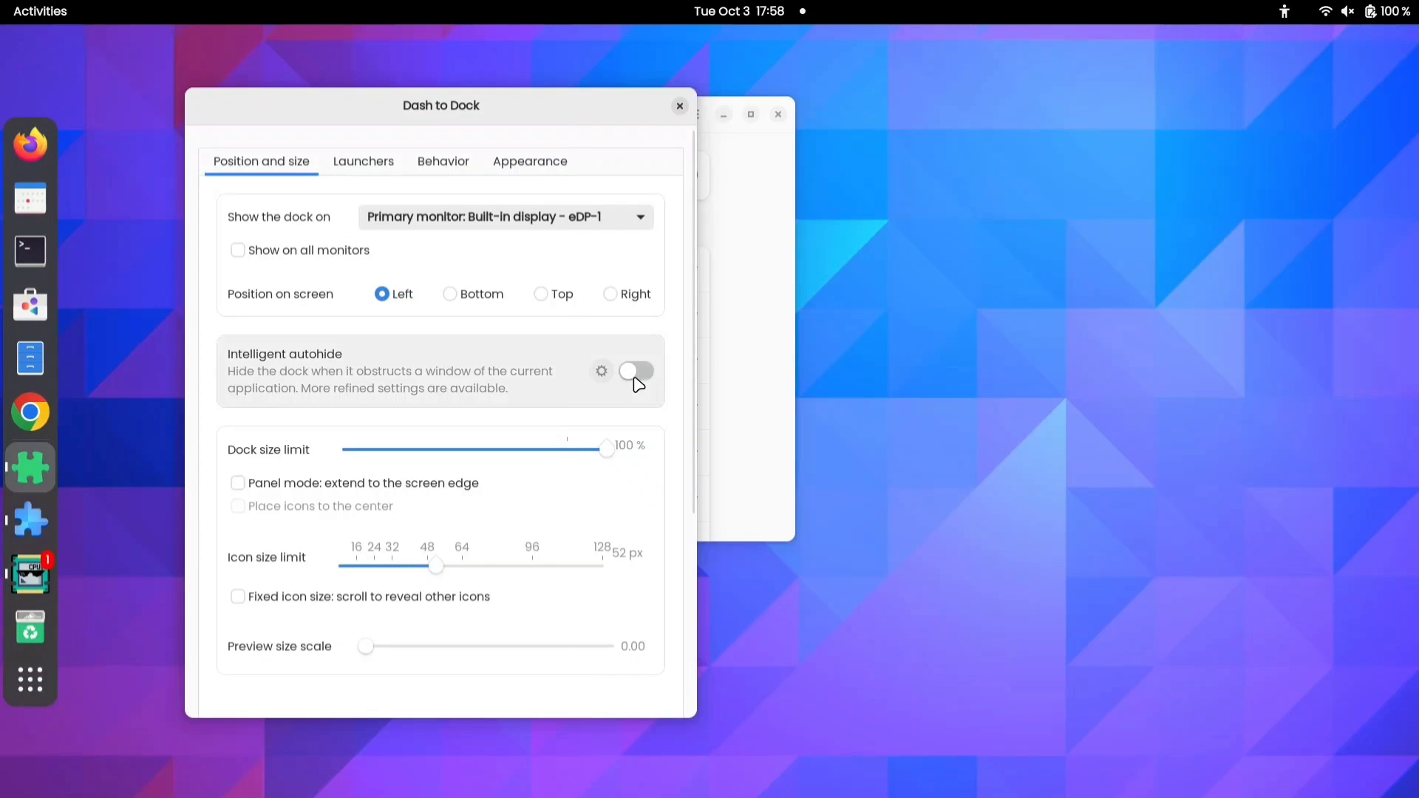
pyautogui.click(636, 376)
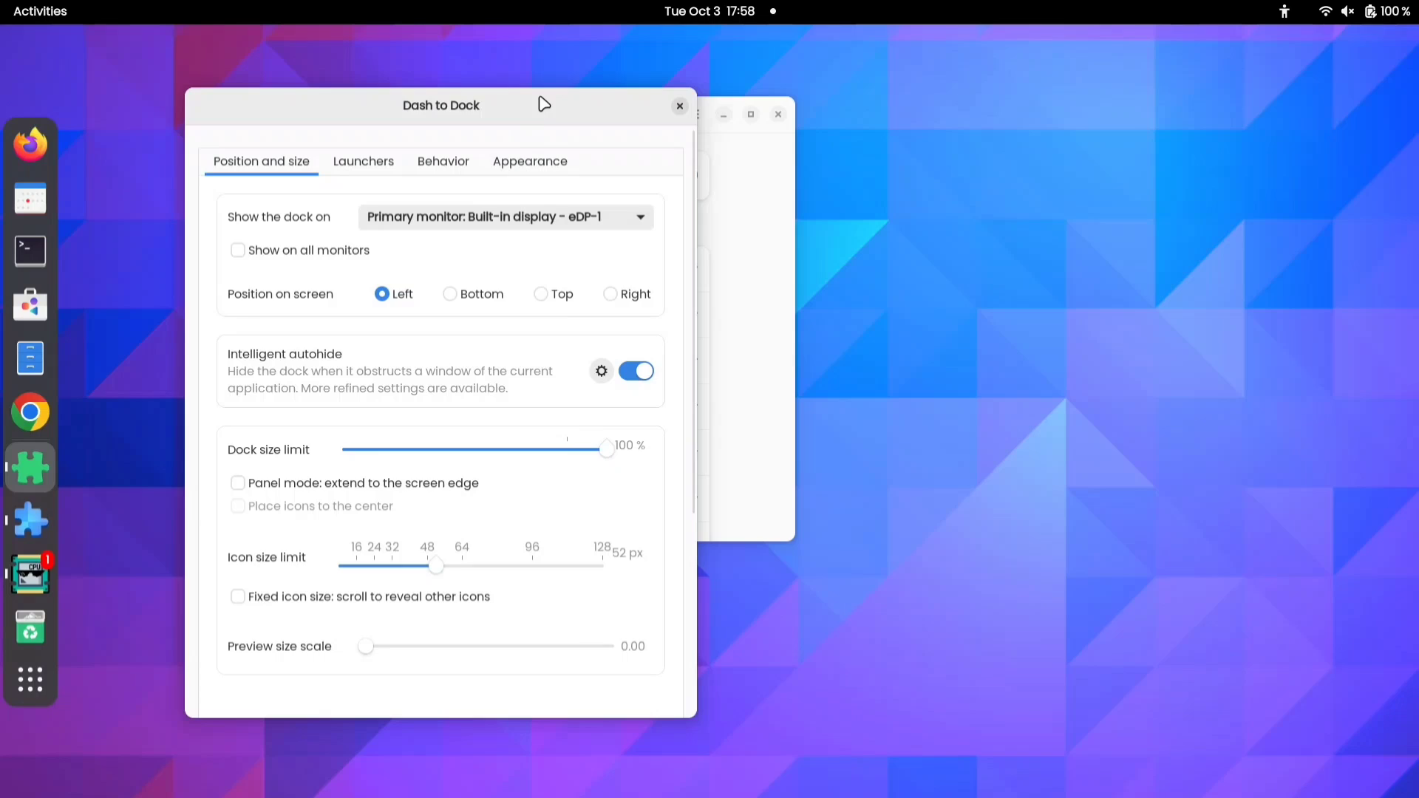
pyautogui.moveTo(544, 103); pyautogui.dragTo(364, 89)
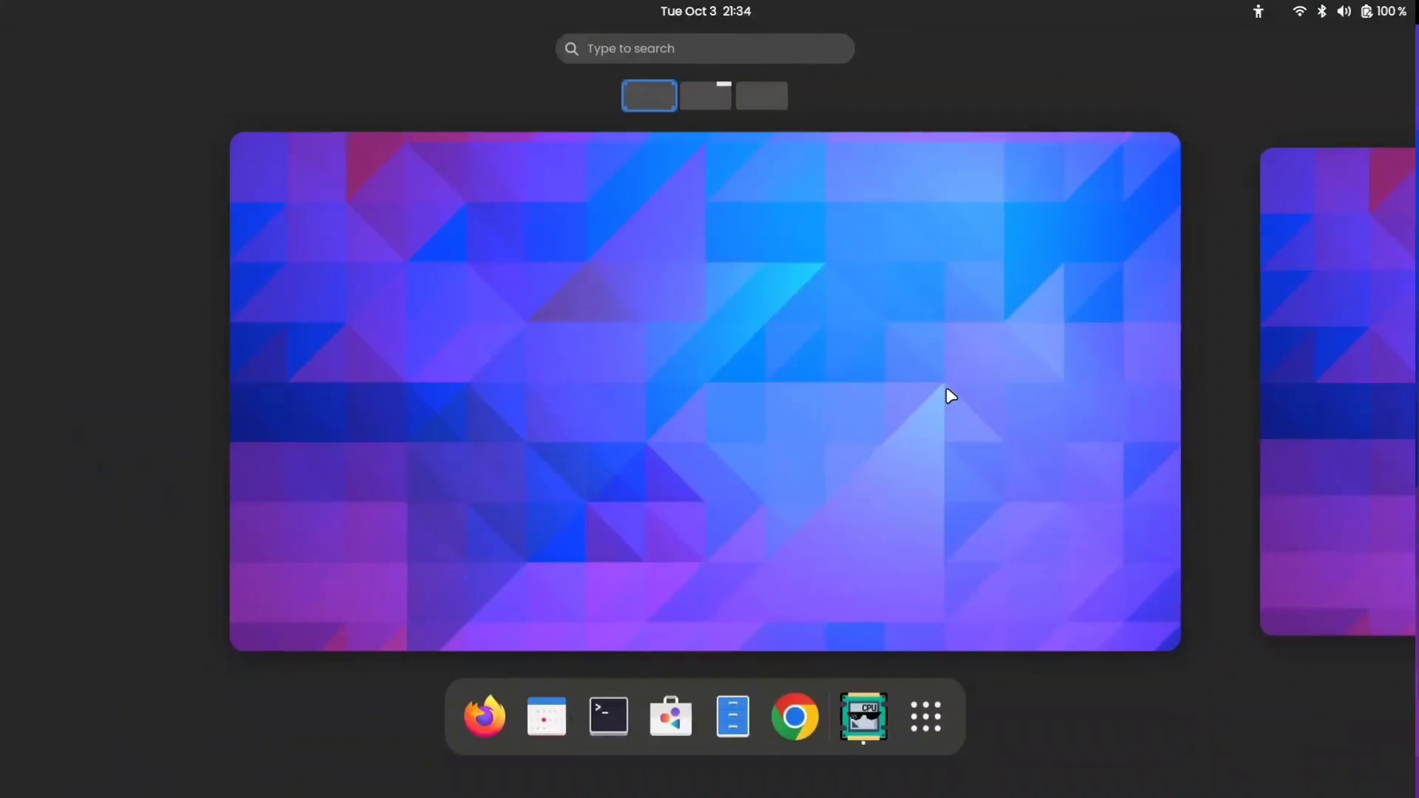
# Reopen Extension Manager from the app grid and enable Dash to Panel.
pyautogui.press('super+a')
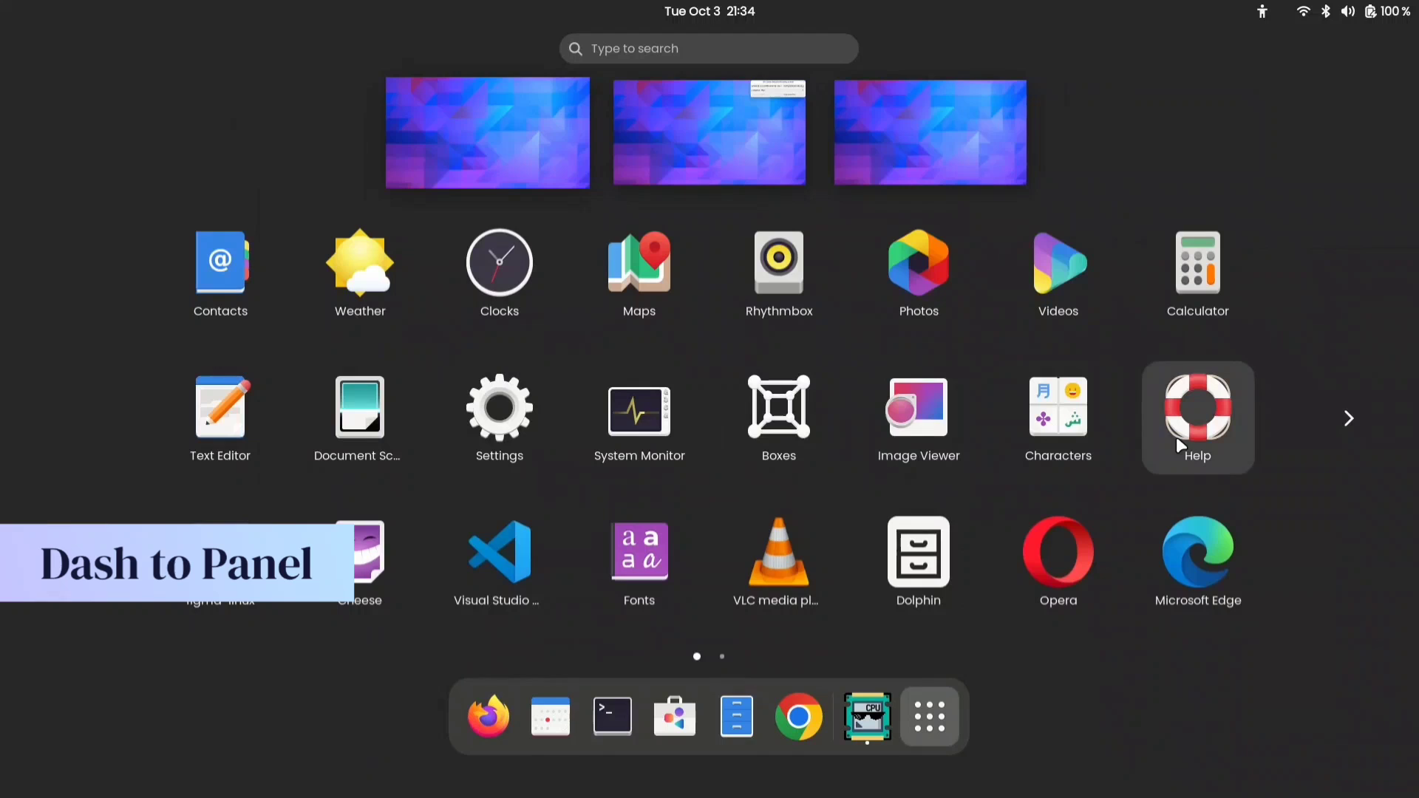
pyautogui.scroll(-1, 1178, 444)
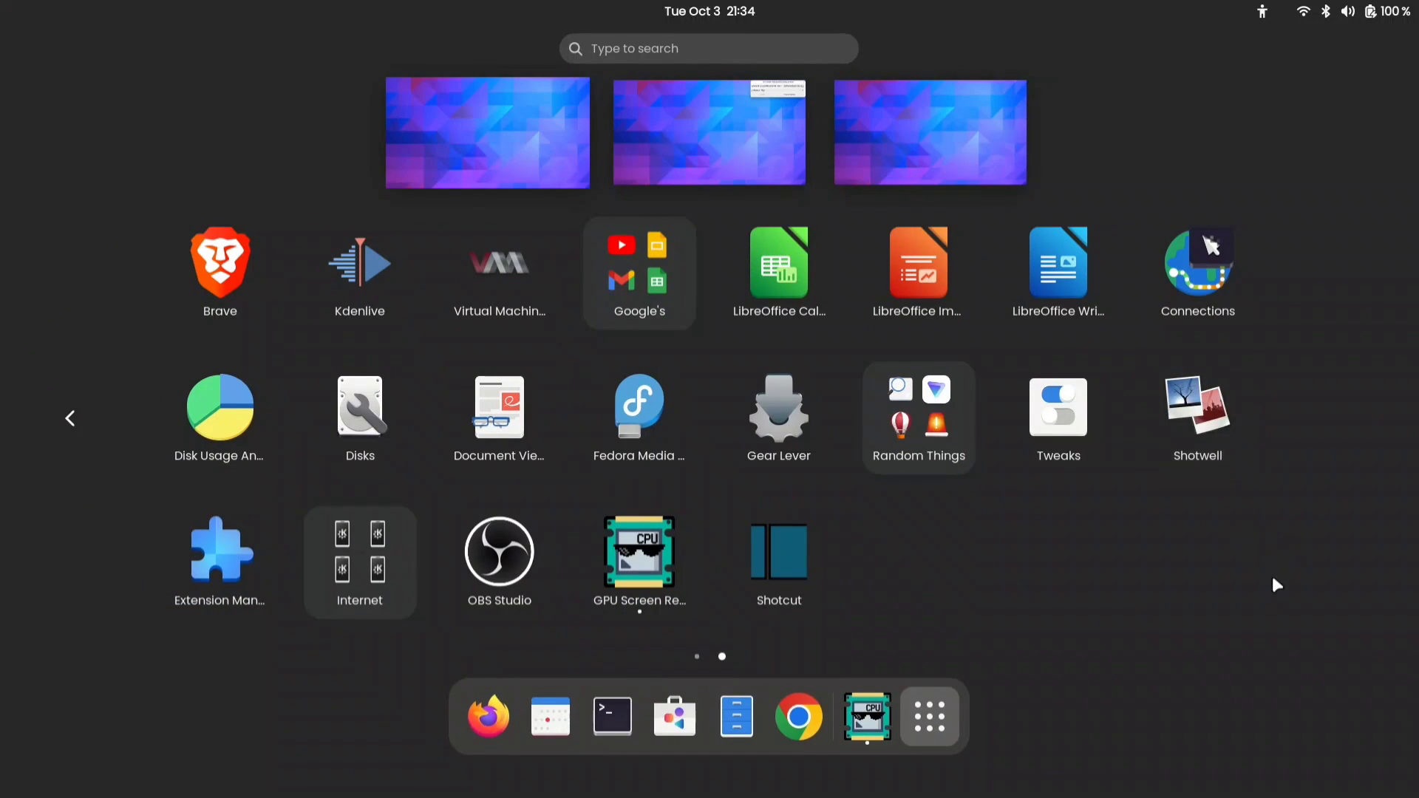
pyautogui.click(210, 575)
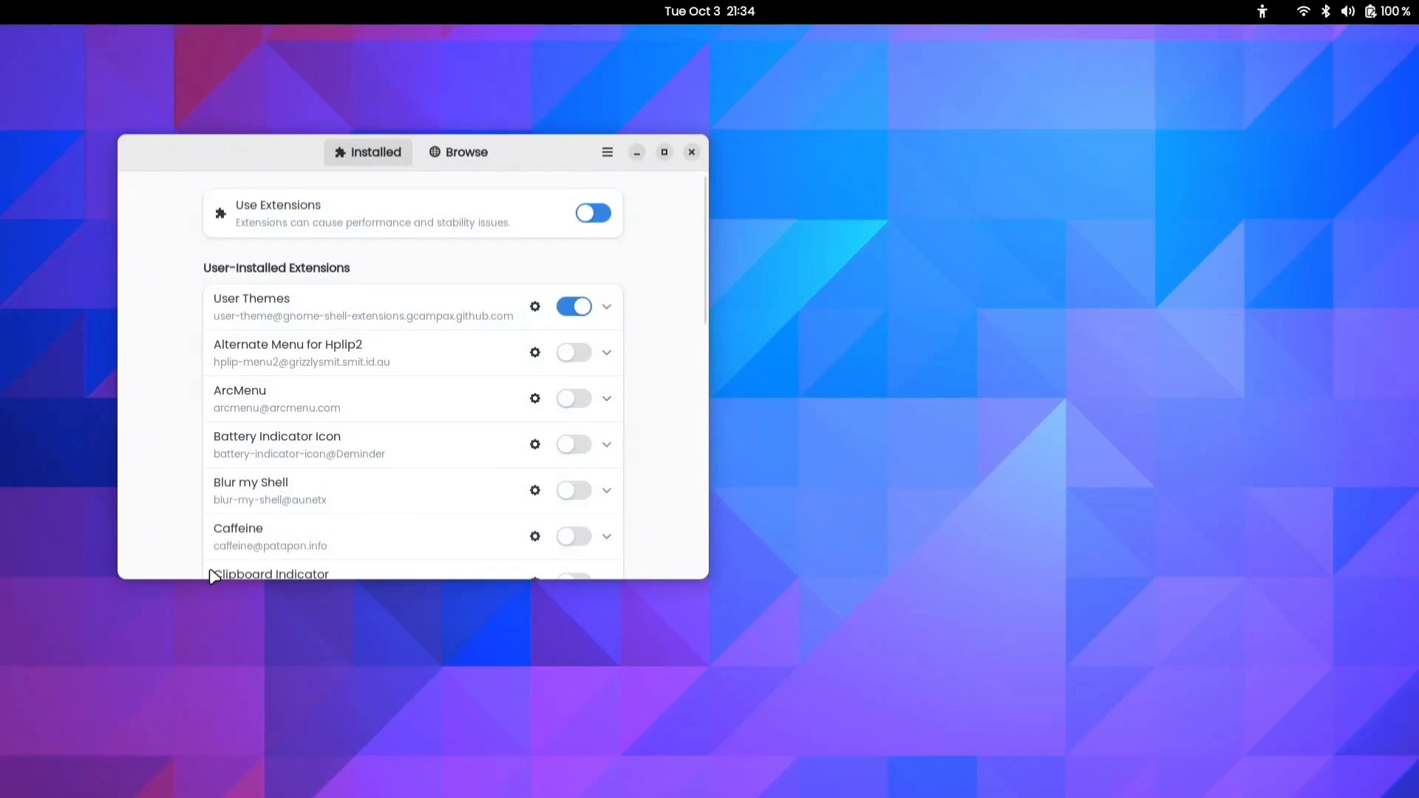
pyautogui.scroll(-10, 378, 389)
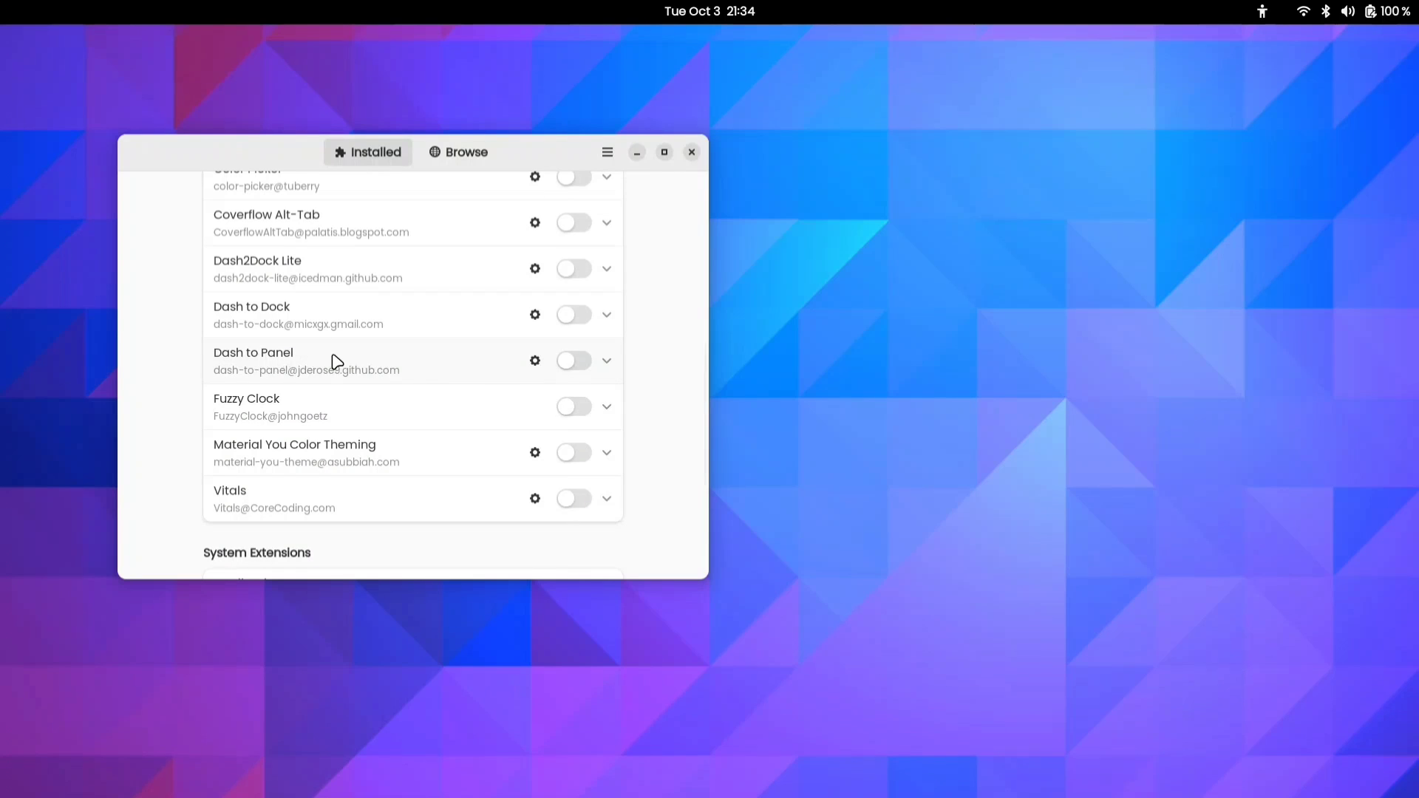
pyautogui.click(573, 361)
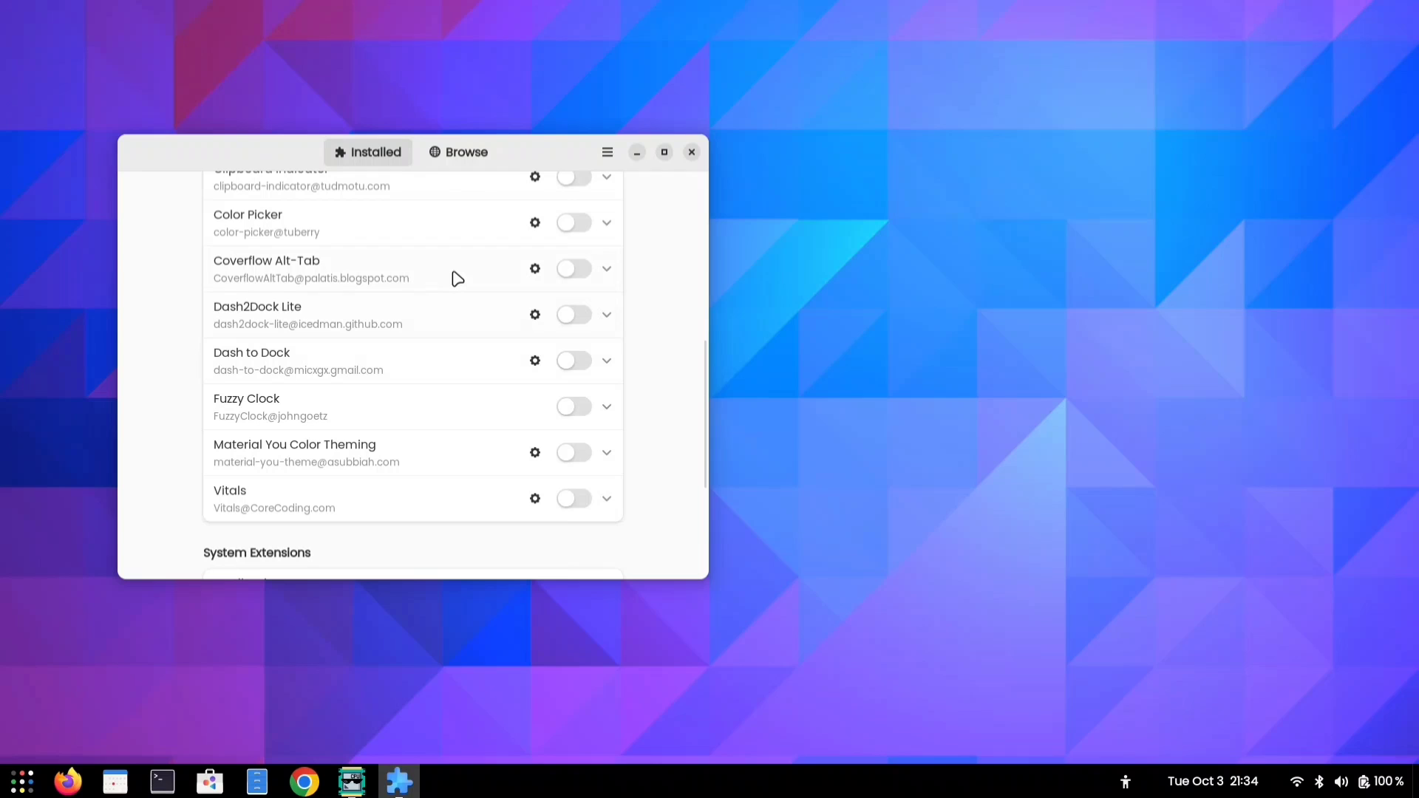
pyautogui.scroll(10, 456, 278)
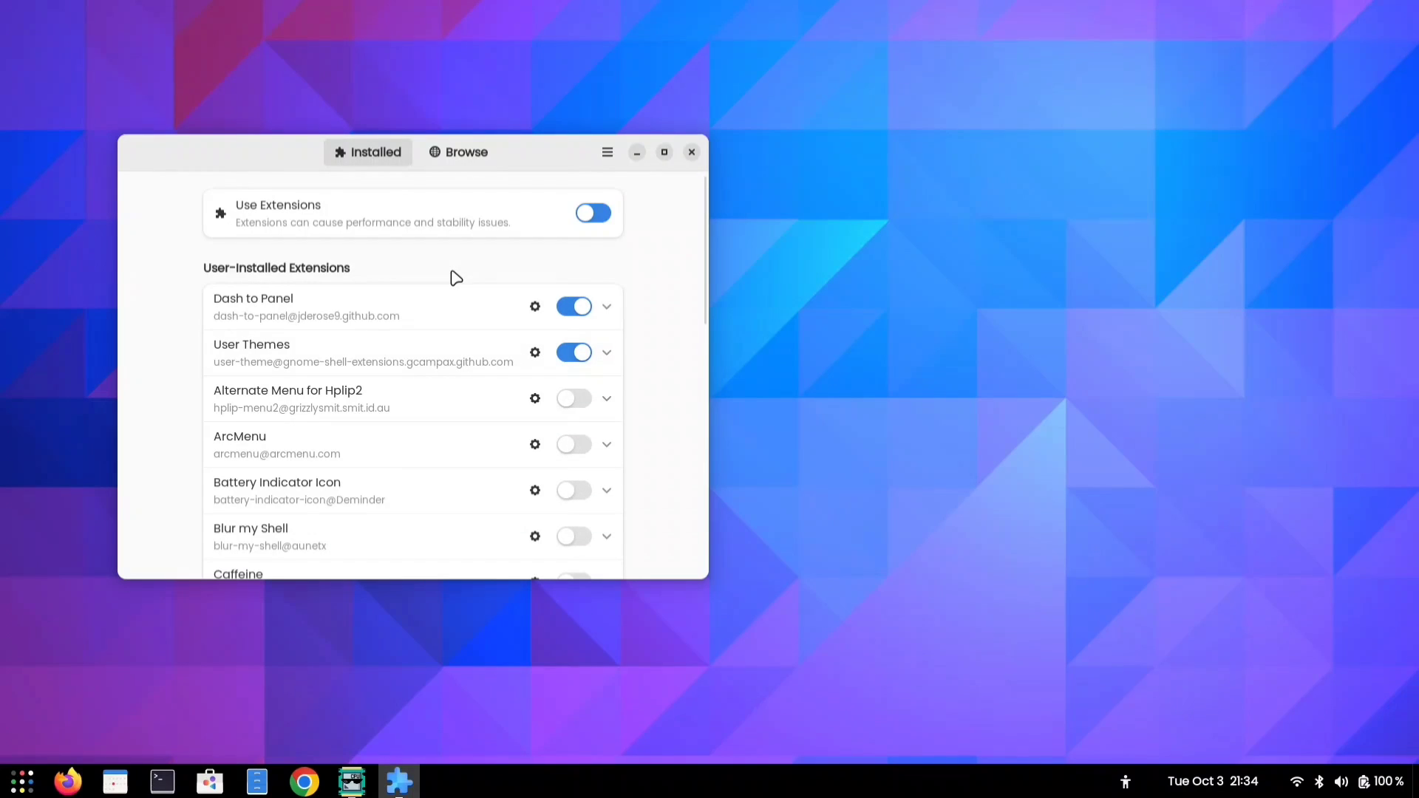
# Check the new taskbar's notifications/calendar and quick settings panels.
pyautogui.click(1199, 778)
pyautogui.click(780, 683)
pyautogui.click(1395, 786)
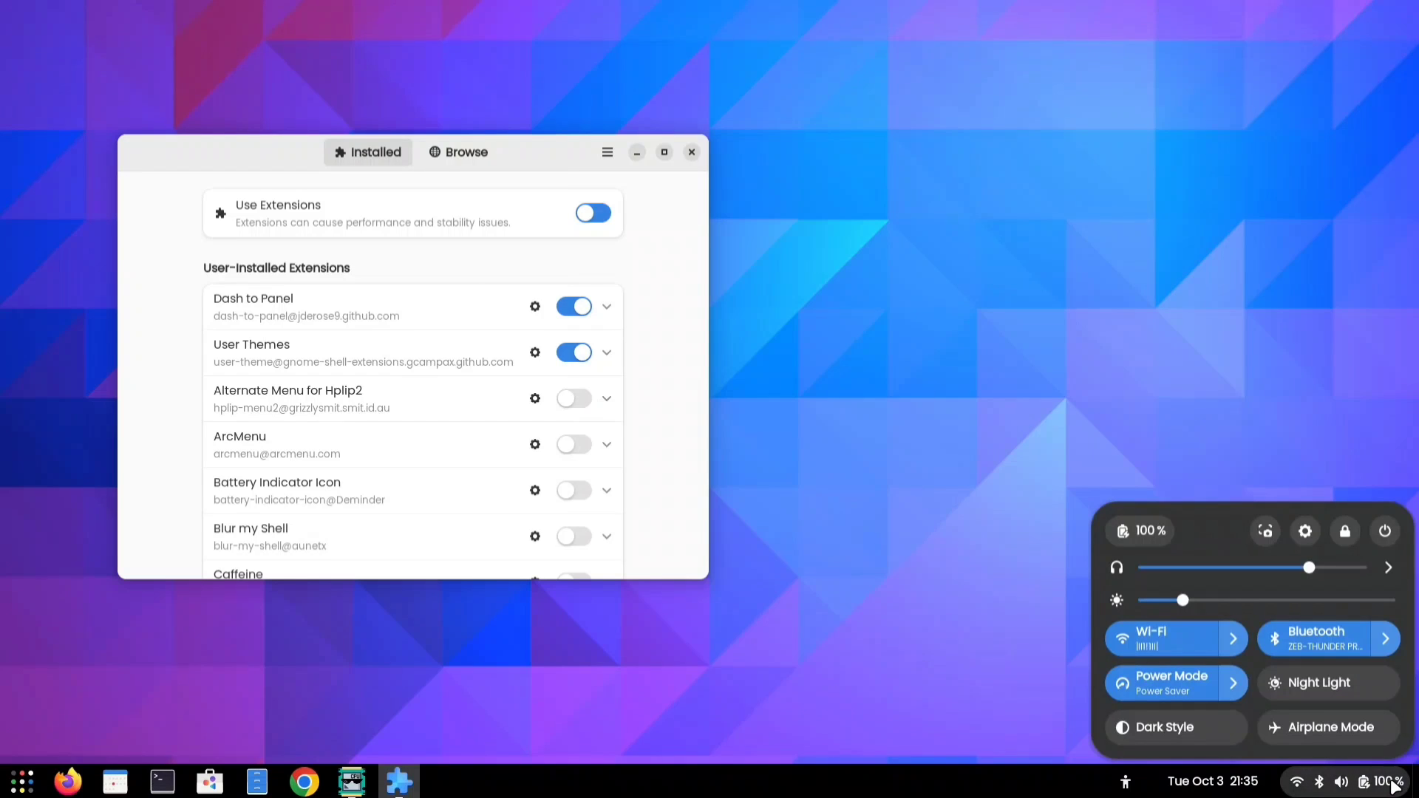
pyautogui.click(948, 671)
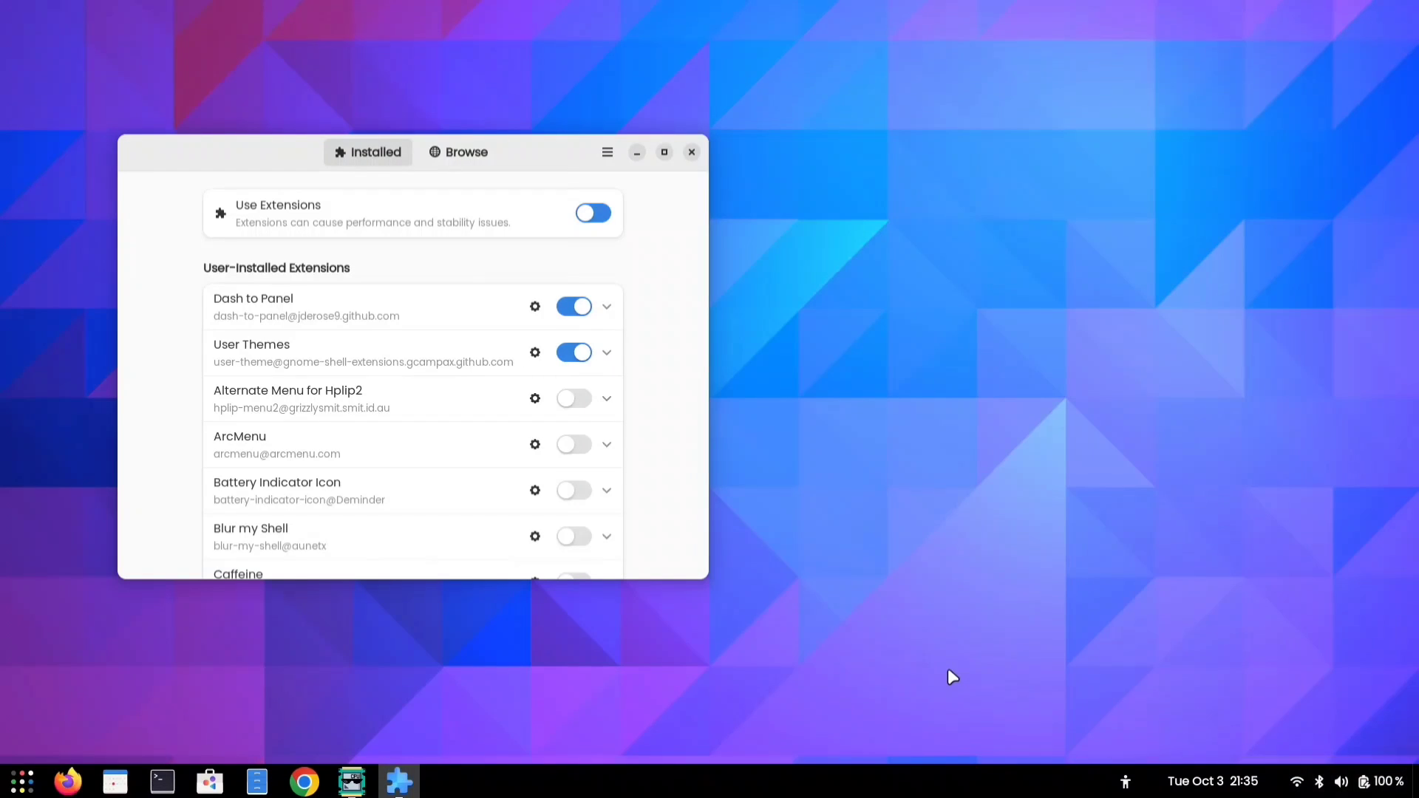
# Set the Dash to Panel position and stretch the panel length to 100%.
pyautogui.click(535, 307)
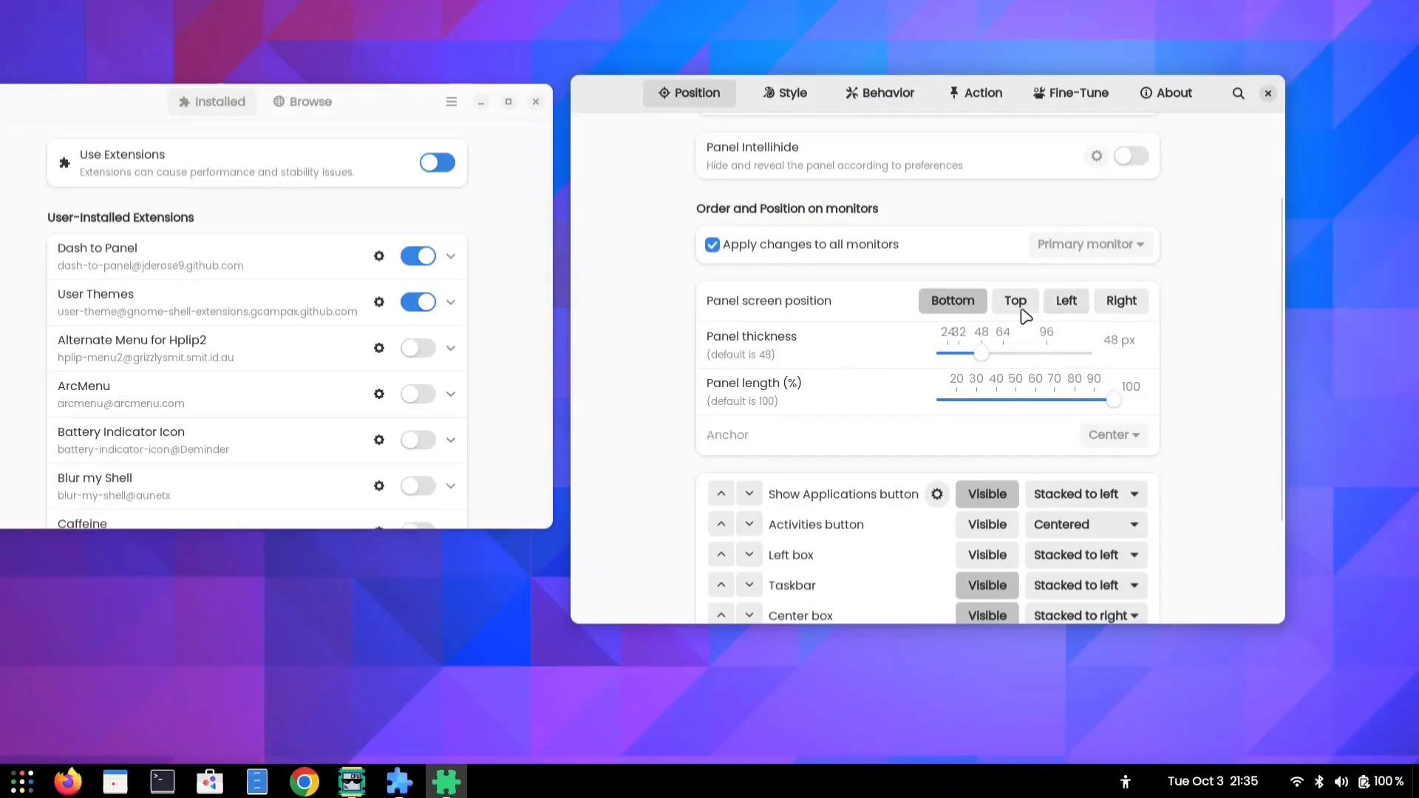
pyautogui.click(1022, 315)
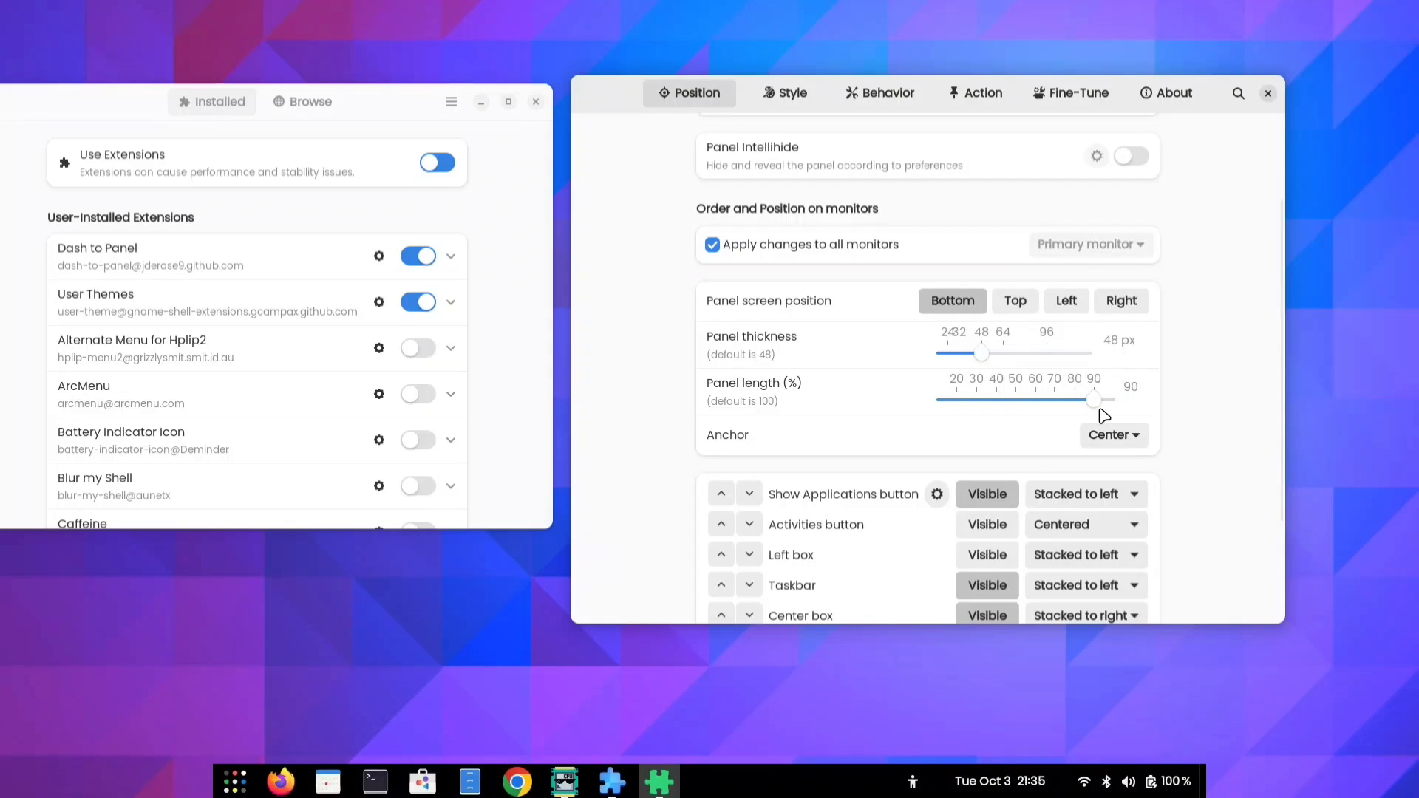
pyautogui.moveTo(1100, 411); pyautogui.dragTo(1188, 421)
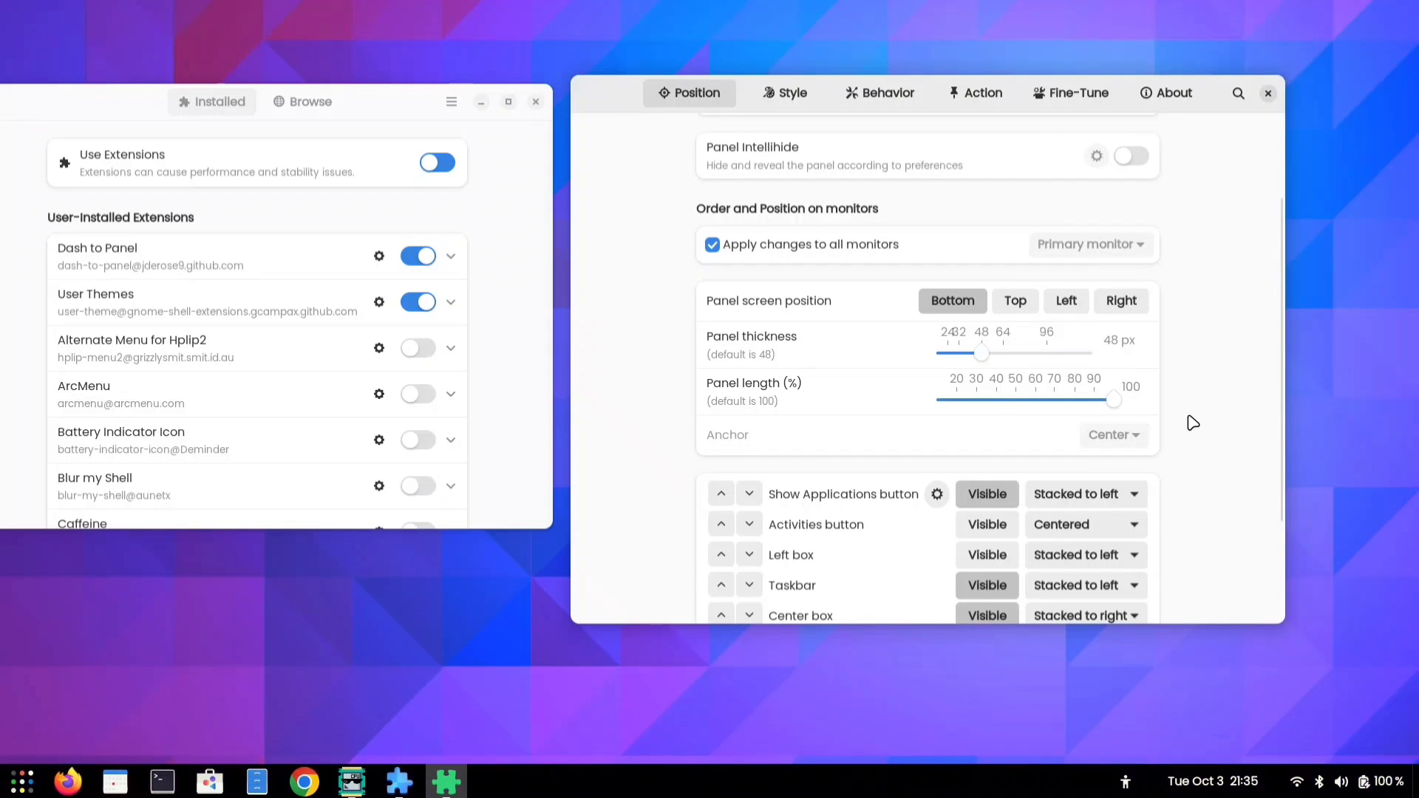
pyautogui.scroll(-2, 936, 479)
# Use drawer.png as Dash to Panel's Show Applications icon.
pyautogui.click(937, 425)
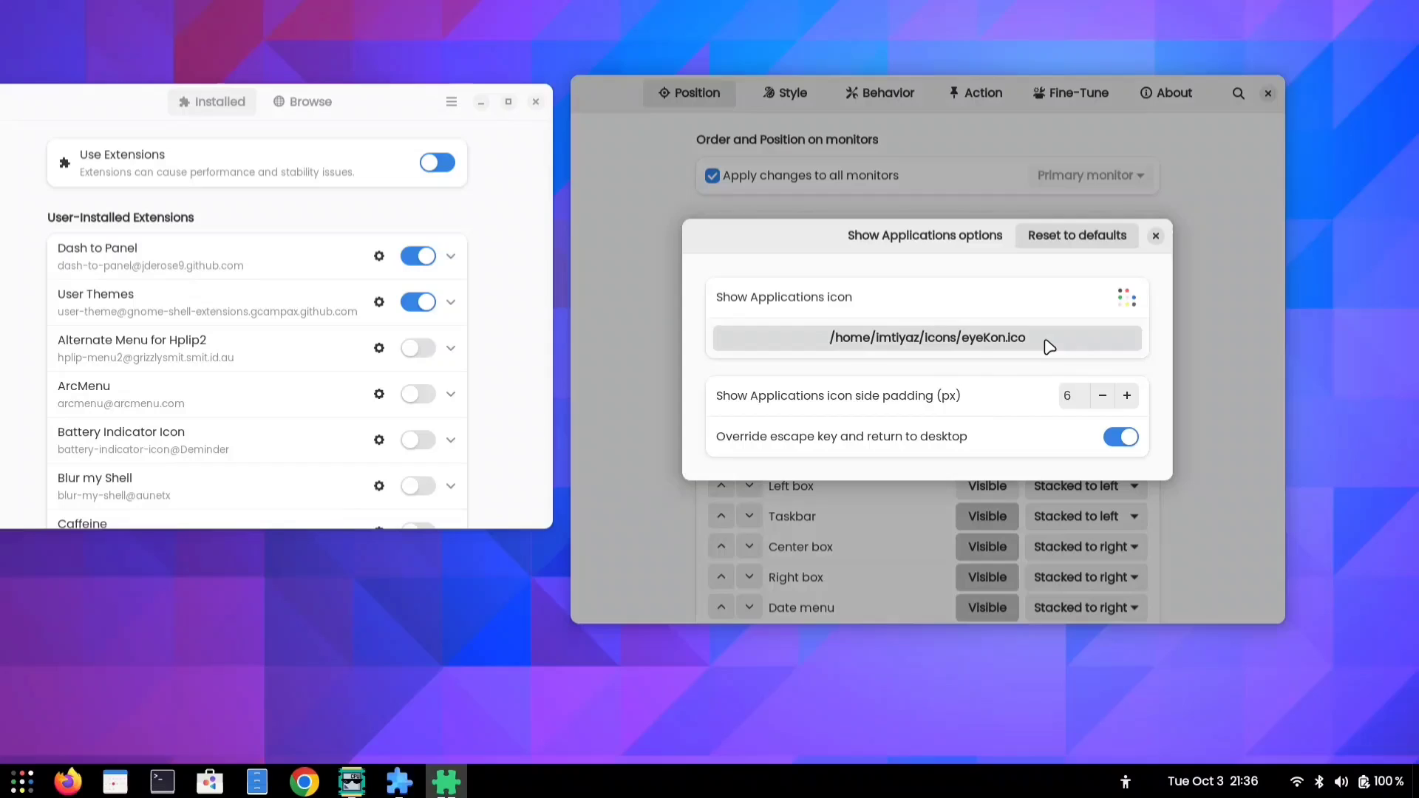
pyautogui.click(1048, 345)
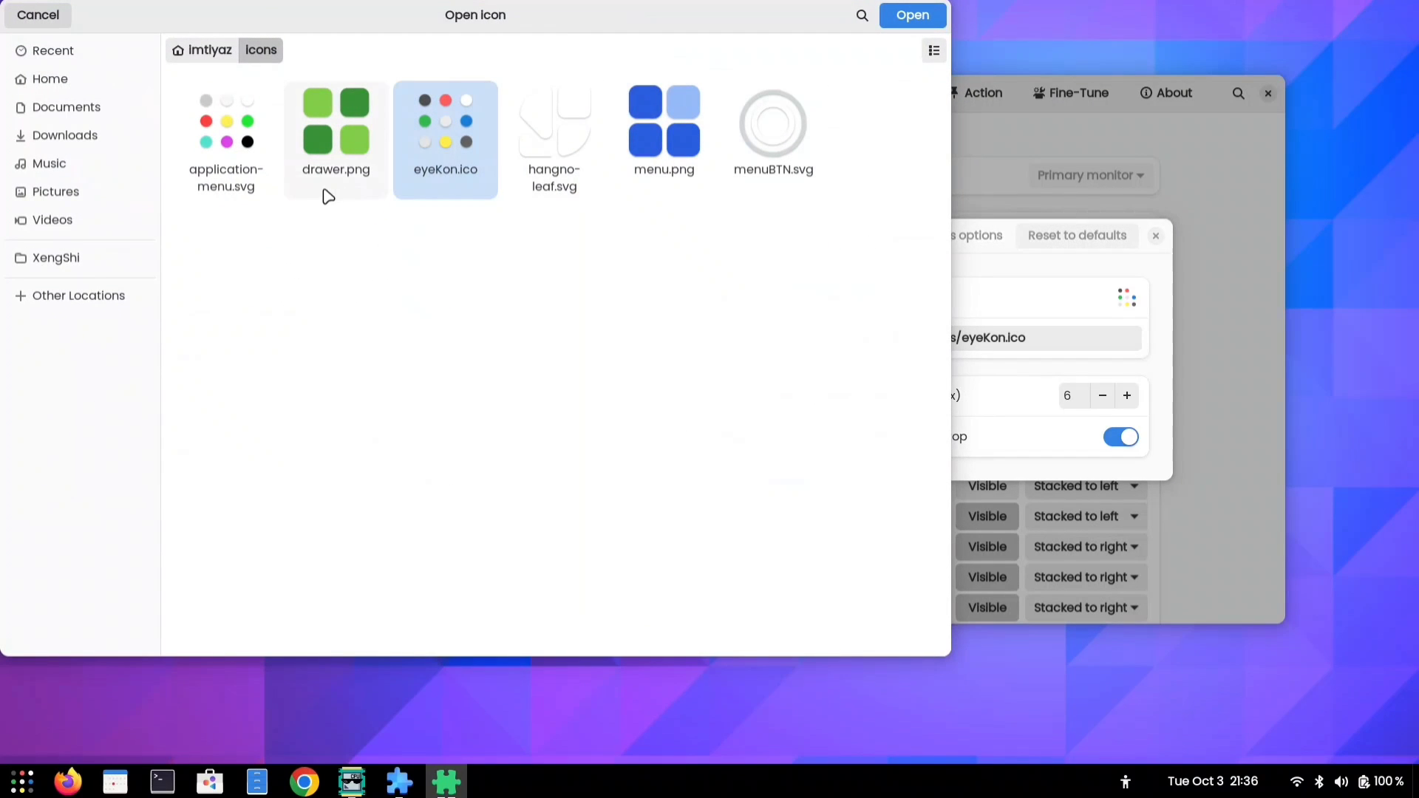
pyautogui.click(317, 193)
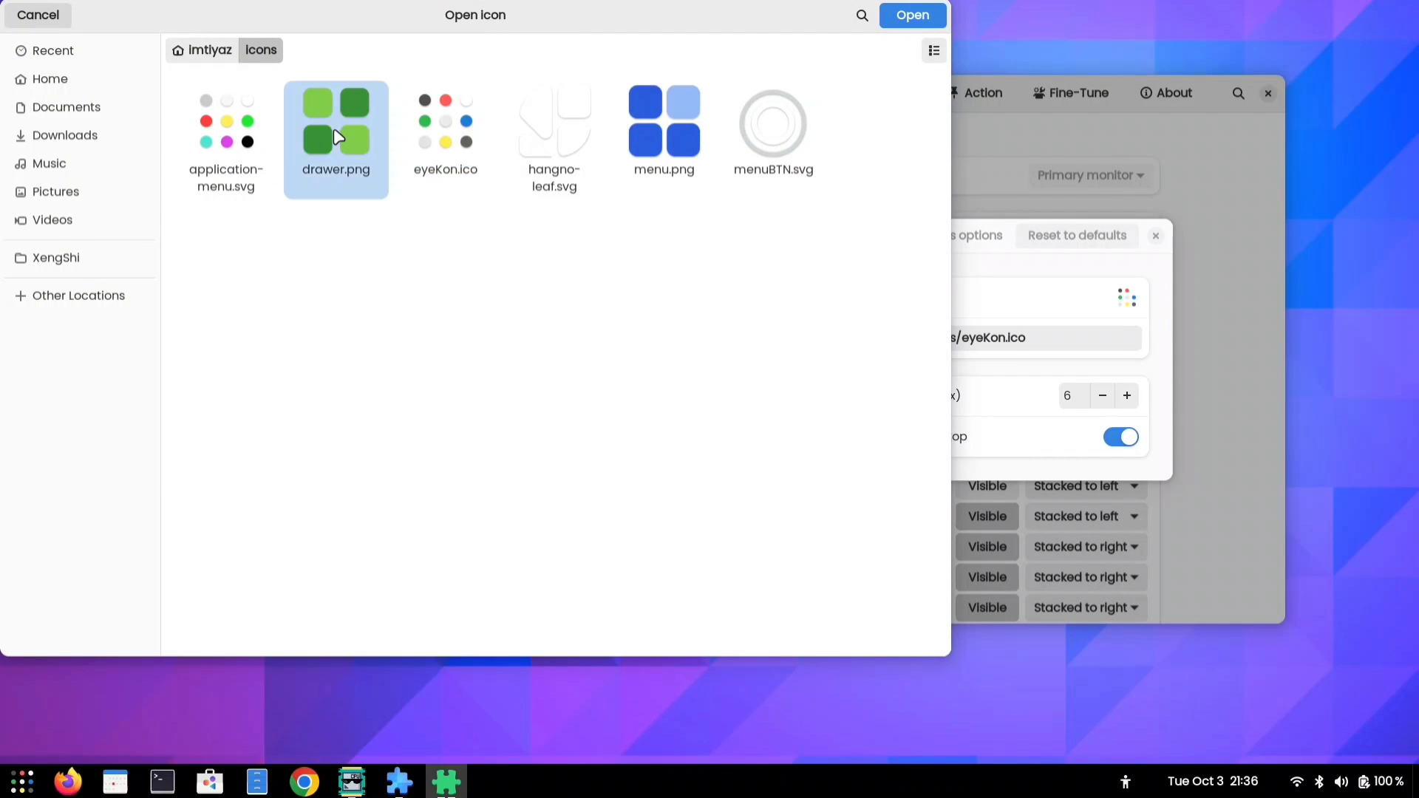
pyautogui.click(936, 18)
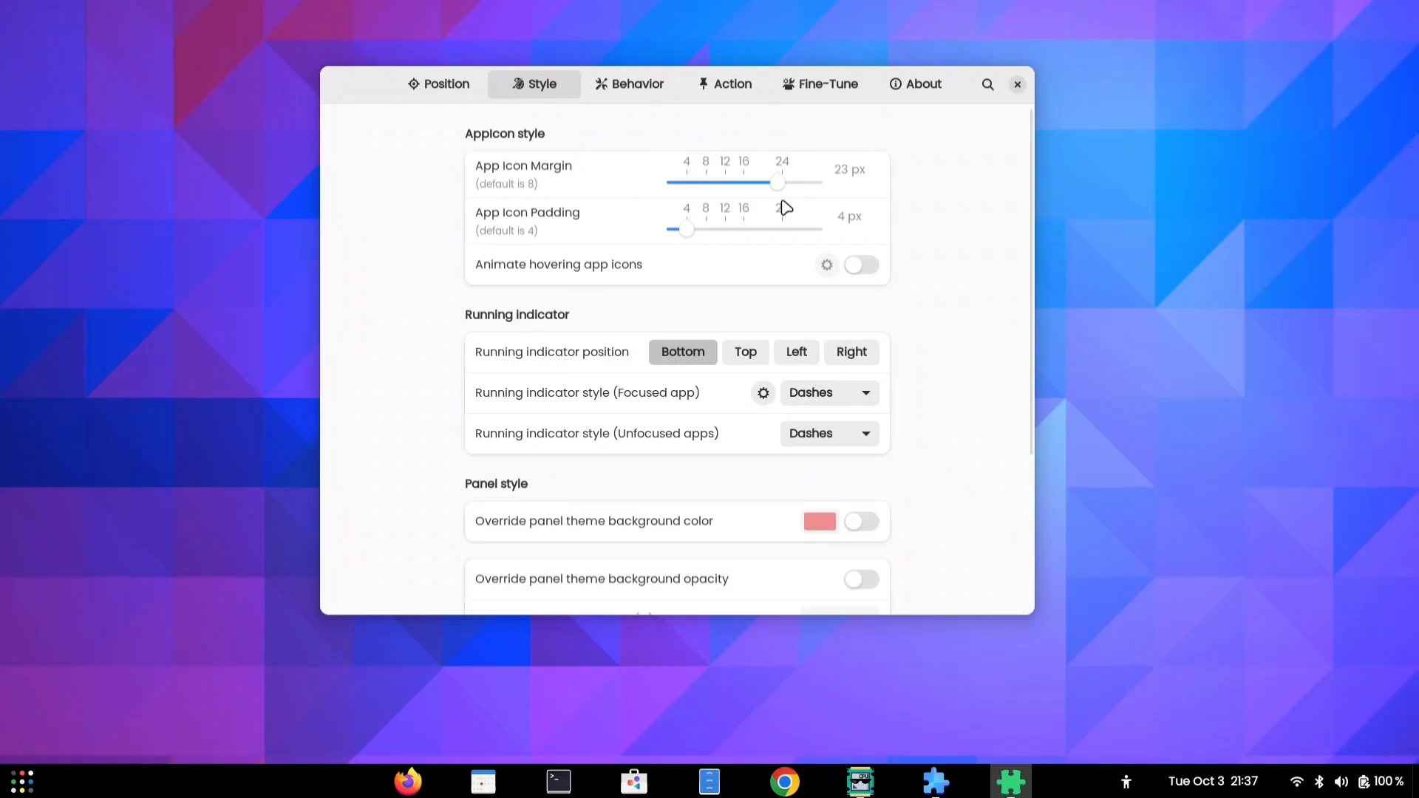
# Set the app icon margin to 4 px, enable hover animation, and close the settings.
pyautogui.moveTo(773, 187); pyautogui.dragTo(686, 183)
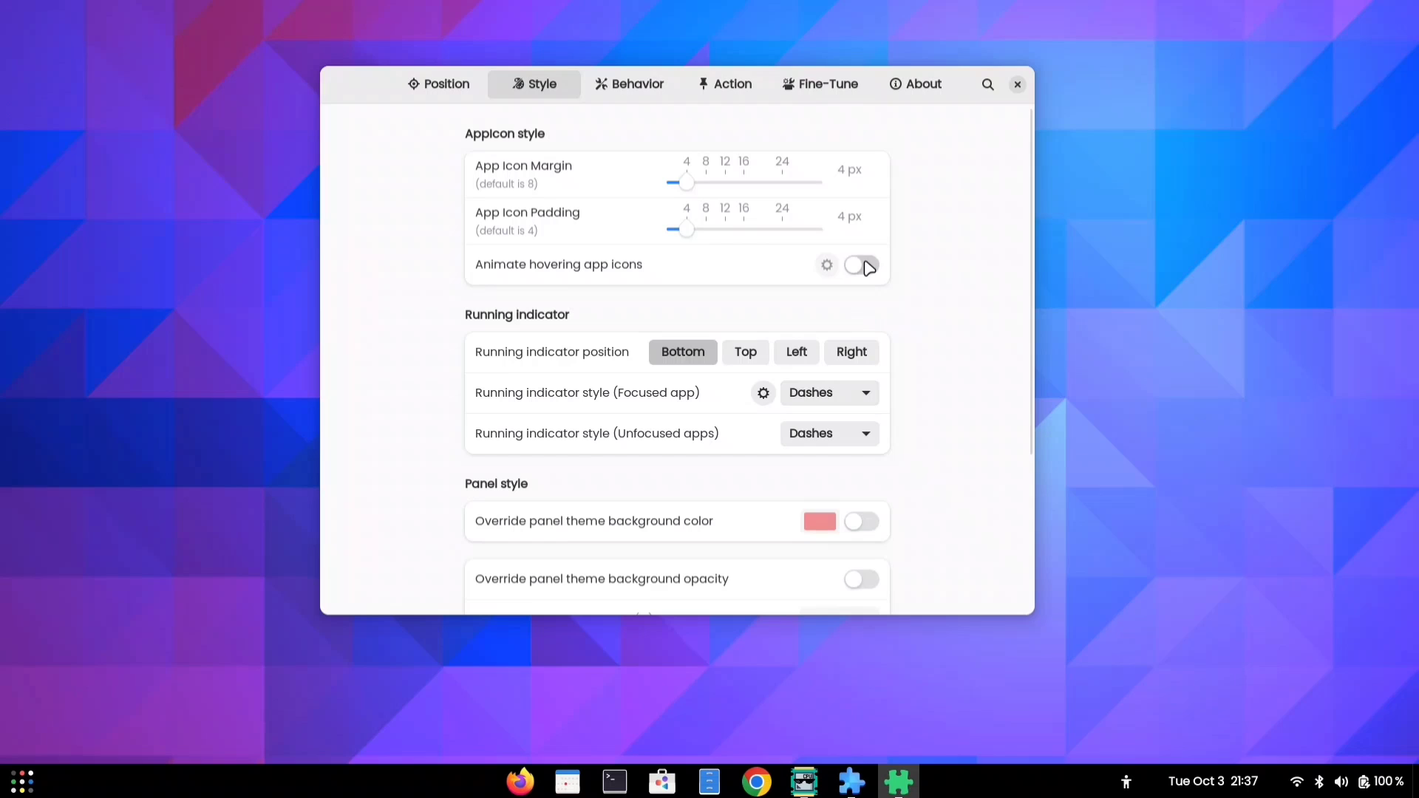
pyautogui.click(869, 267)
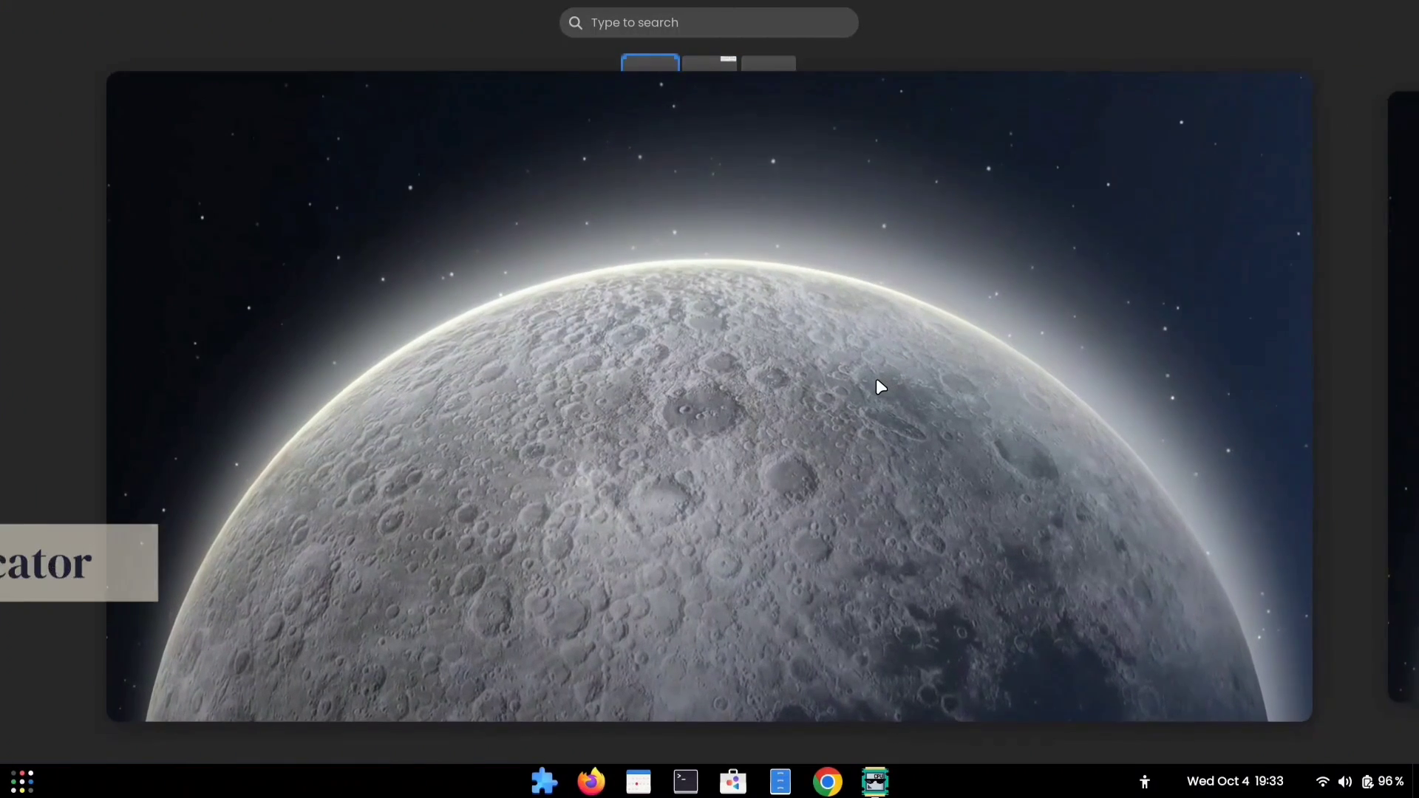
pyautogui.click(879, 387)
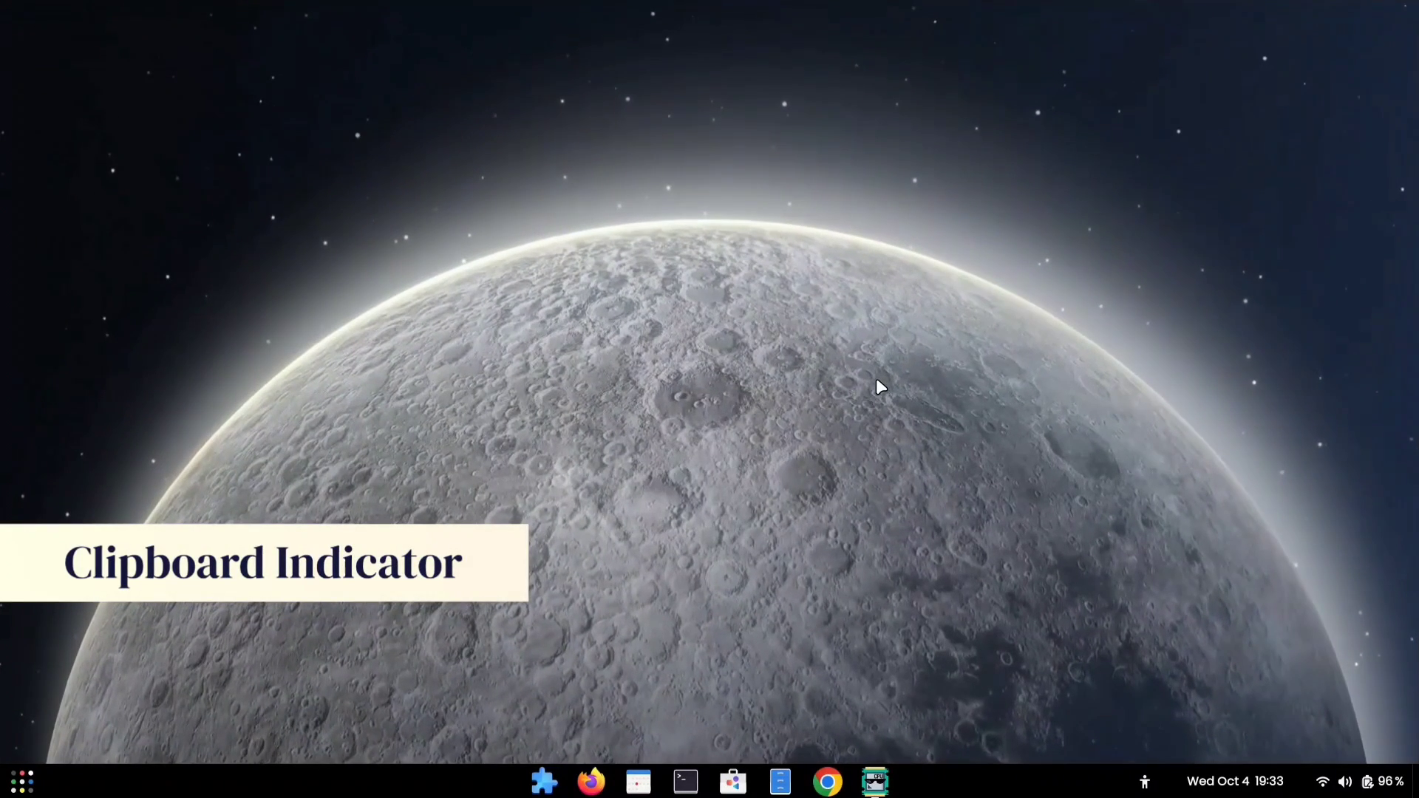
# Search the online extension catalogue for 'clipboard indicator'.
pyautogui.click(544, 782)
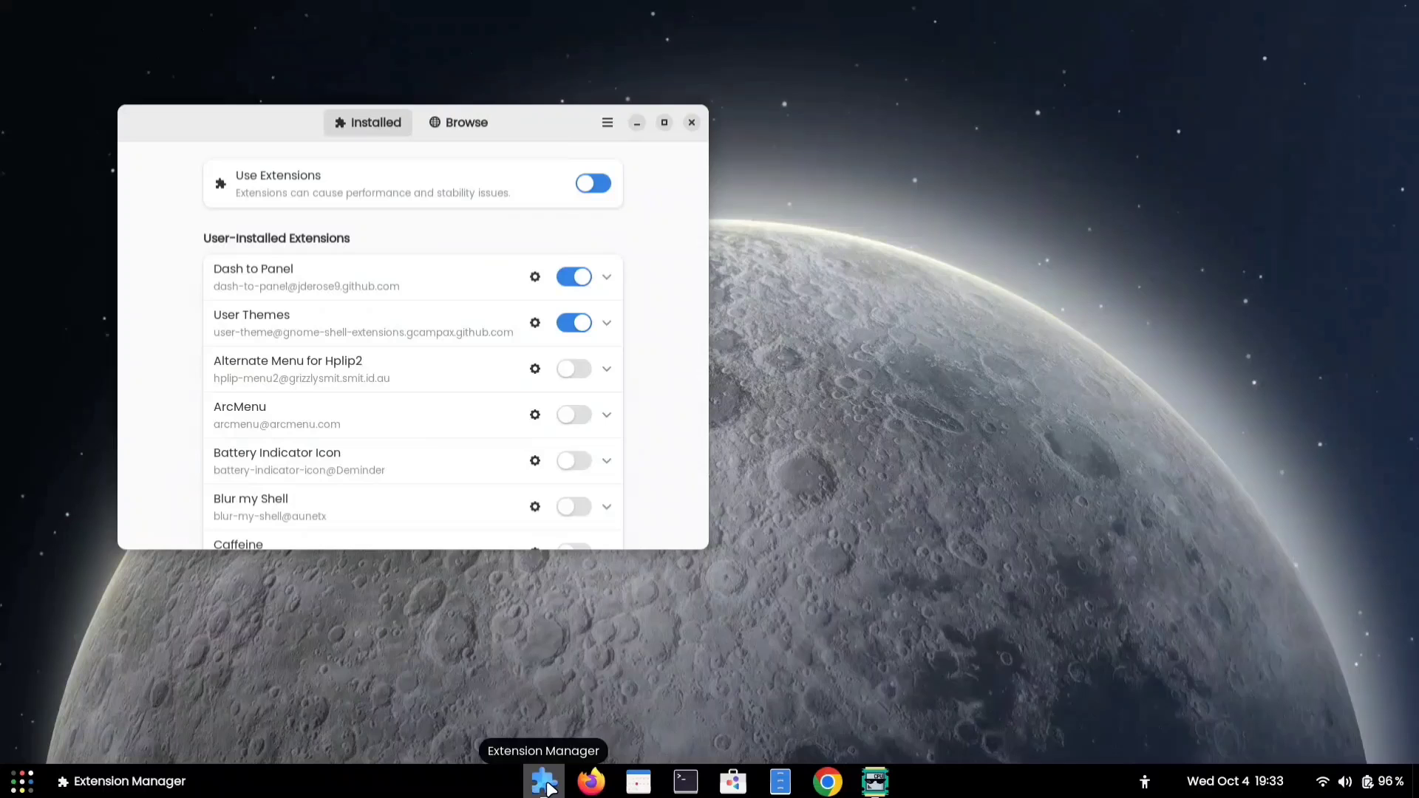
pyautogui.click(485, 127)
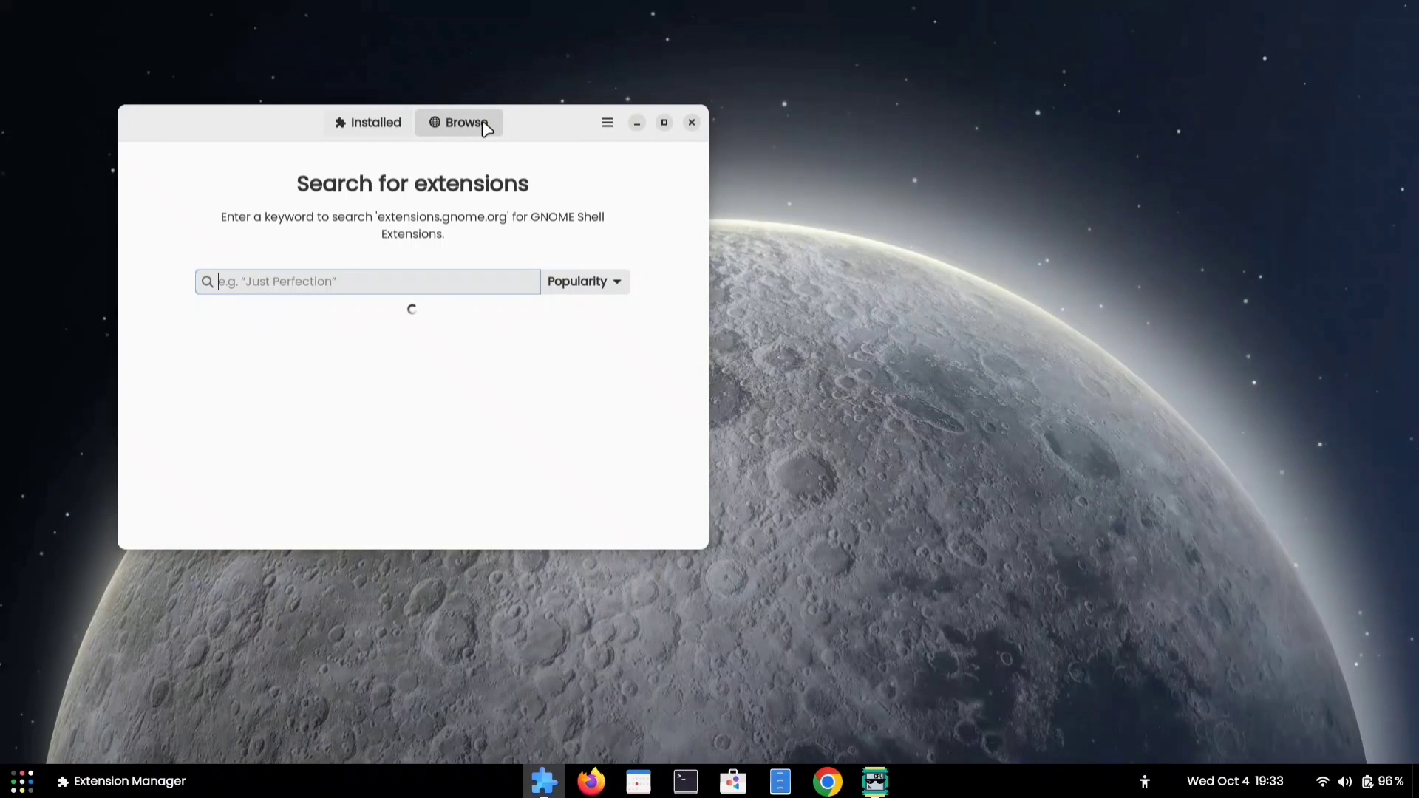
pyautogui.write('clipboard in')
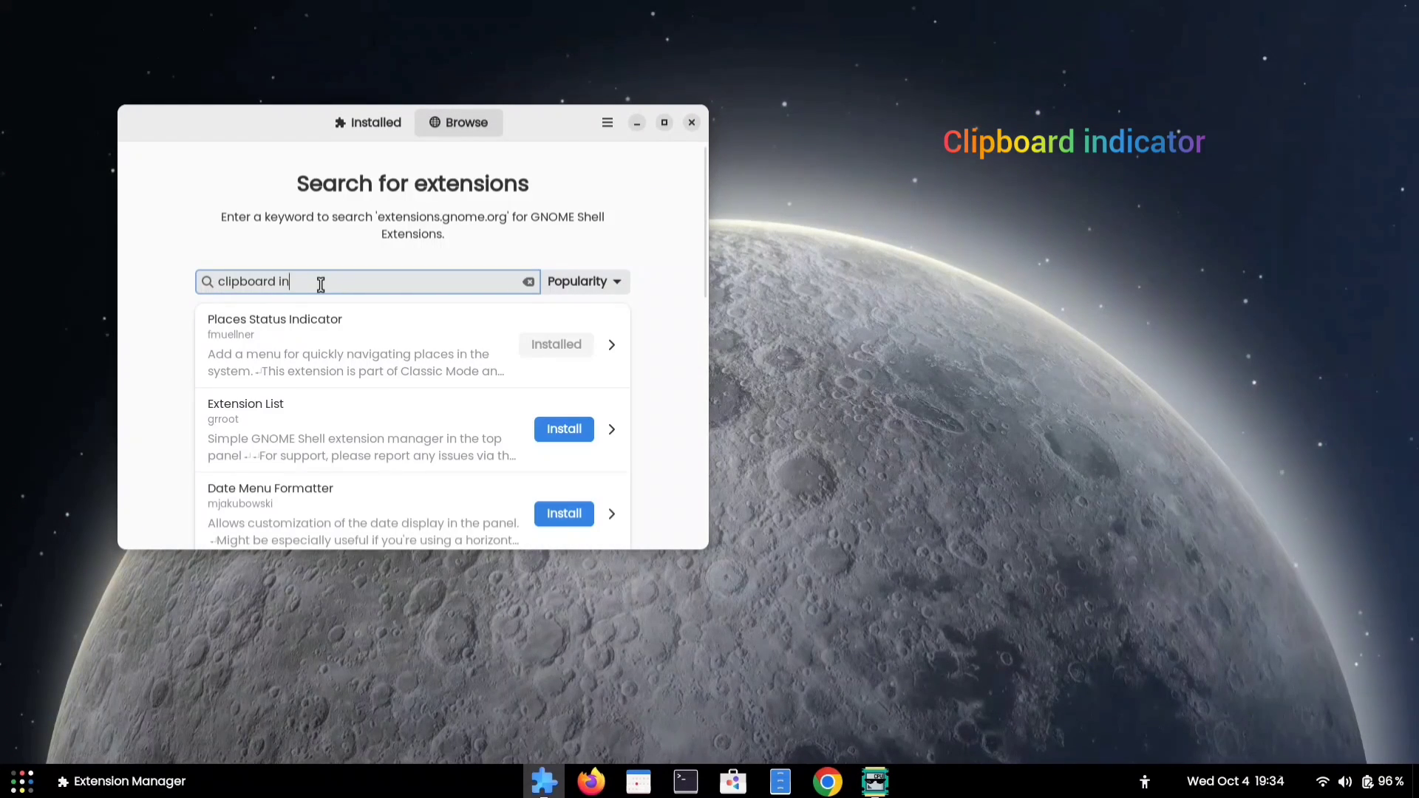
pyautogui.write('dicator')
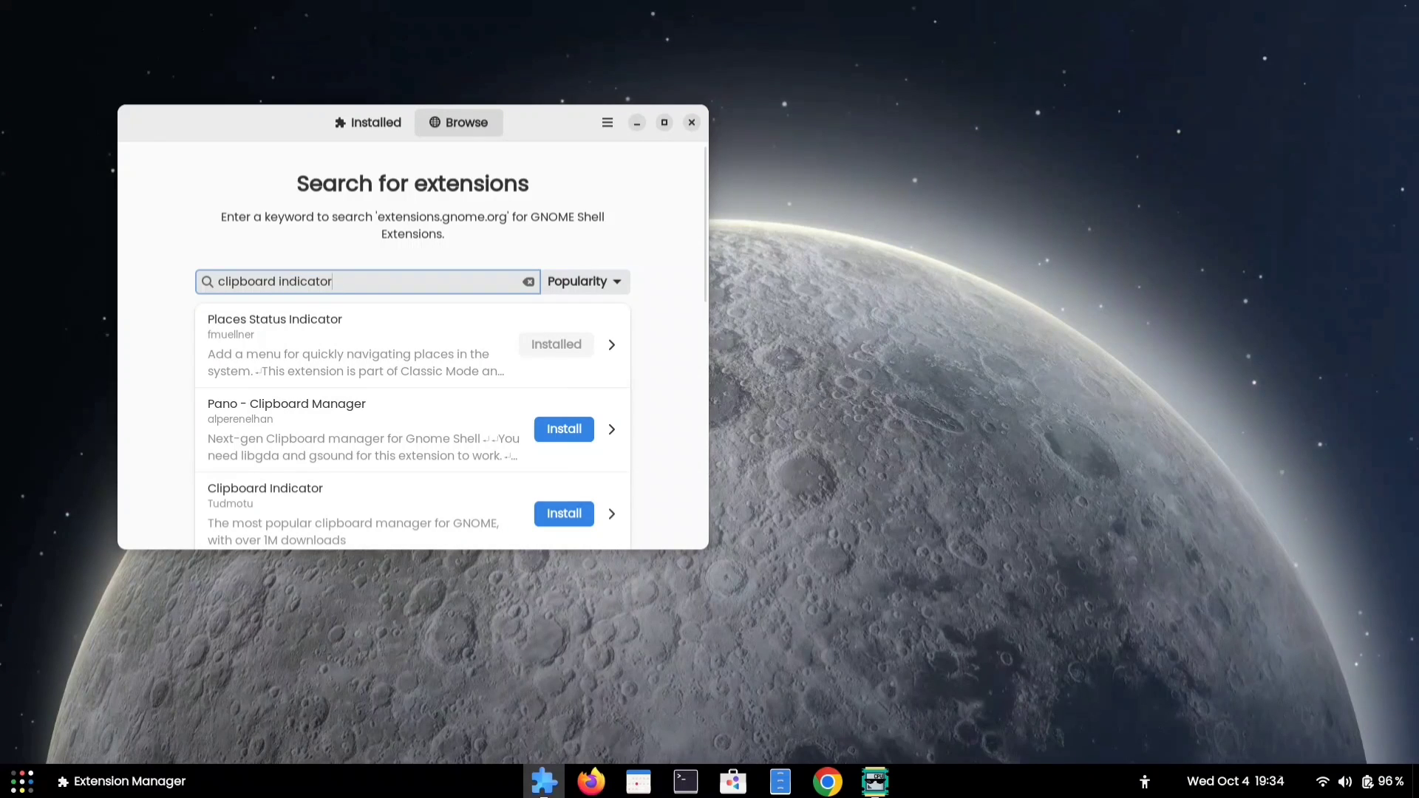
pyautogui.scroll(-3, 353, 386)
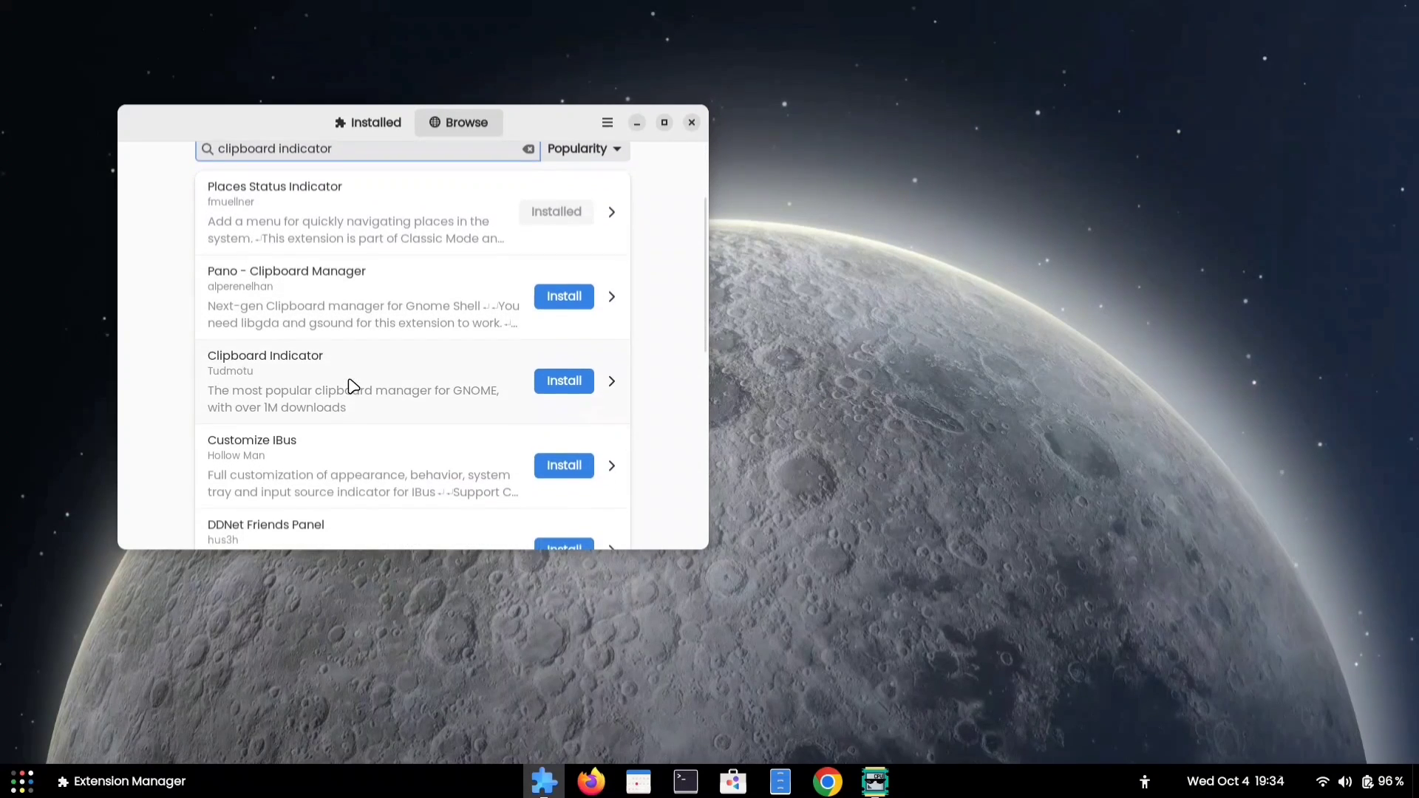
# Install Clipboard Indicator, confirm the download, and close Extension Manager.
pyautogui.click(215, 370)
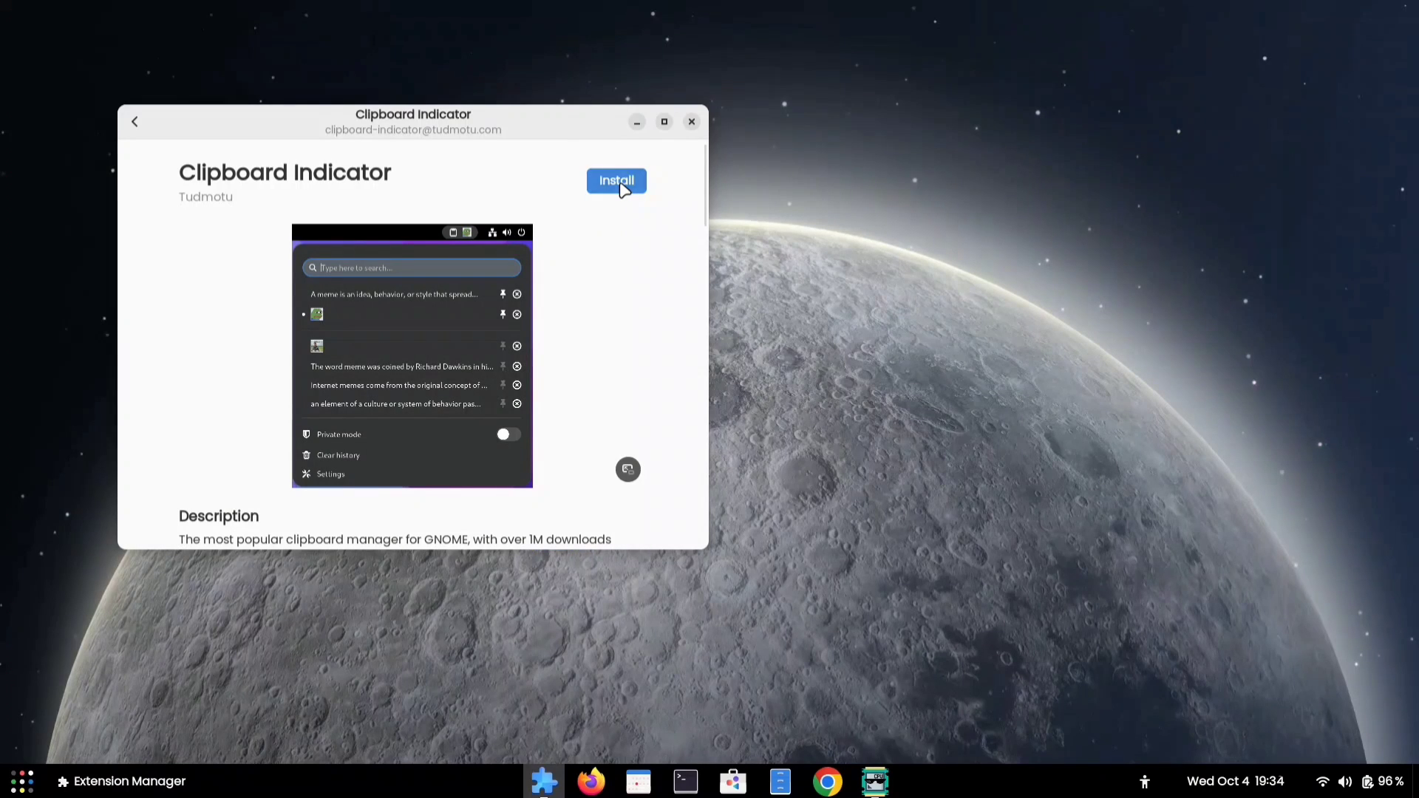
pyautogui.click(619, 182)
pyautogui.click(808, 462)
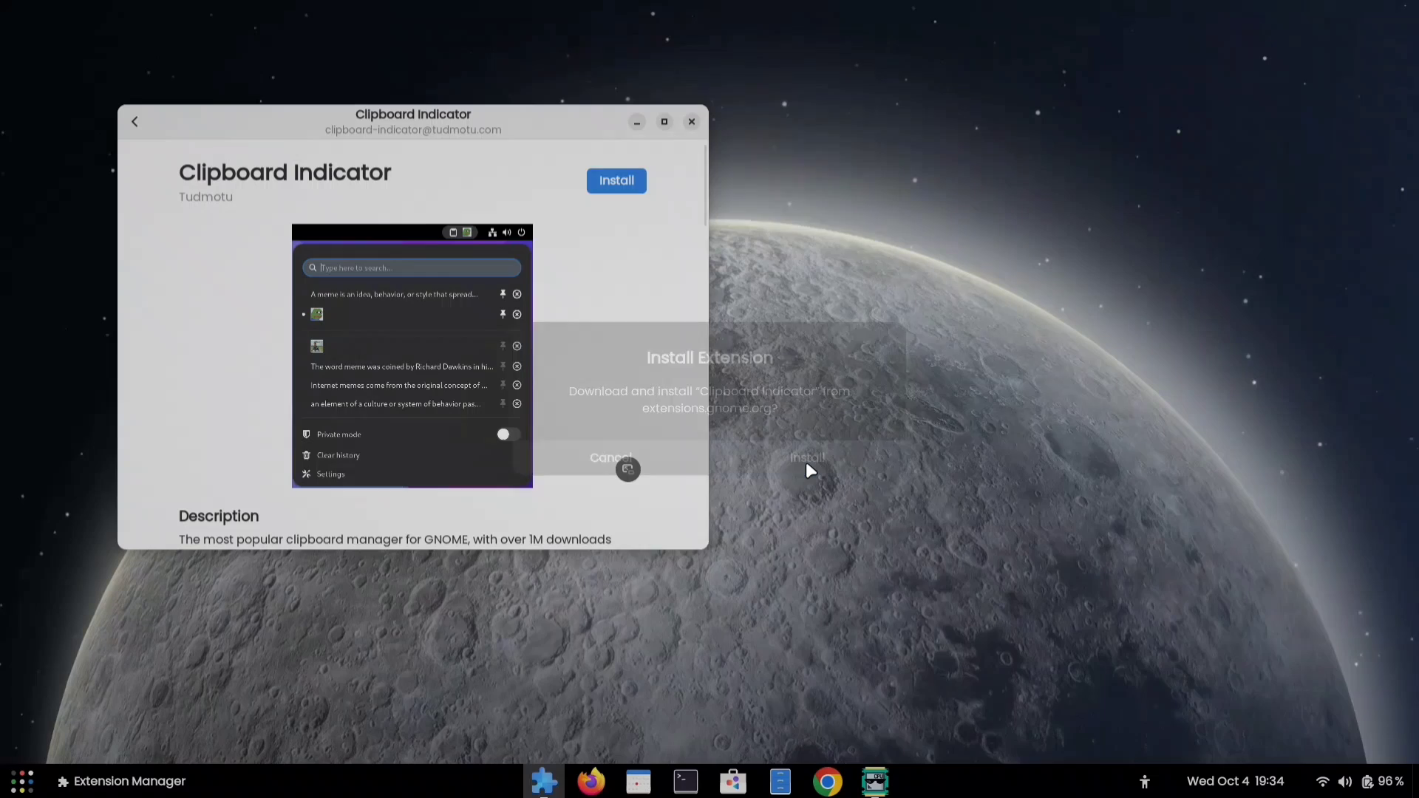
pyautogui.hotkey('alt', 'F4')
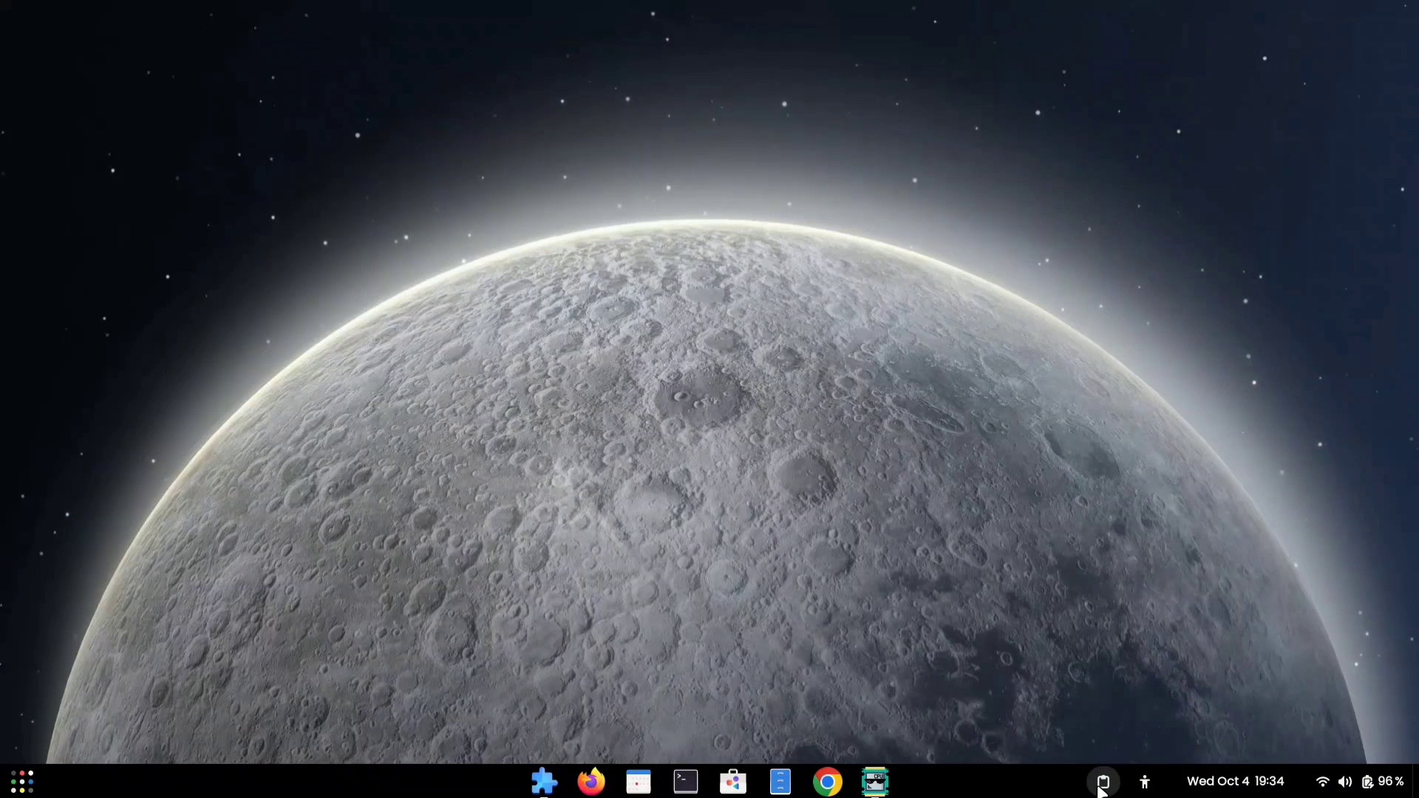
# Open the clipboard history menu from the taskbar and toggle its private mode.
pyautogui.click(1102, 783)
pyautogui.click(1144, 782)
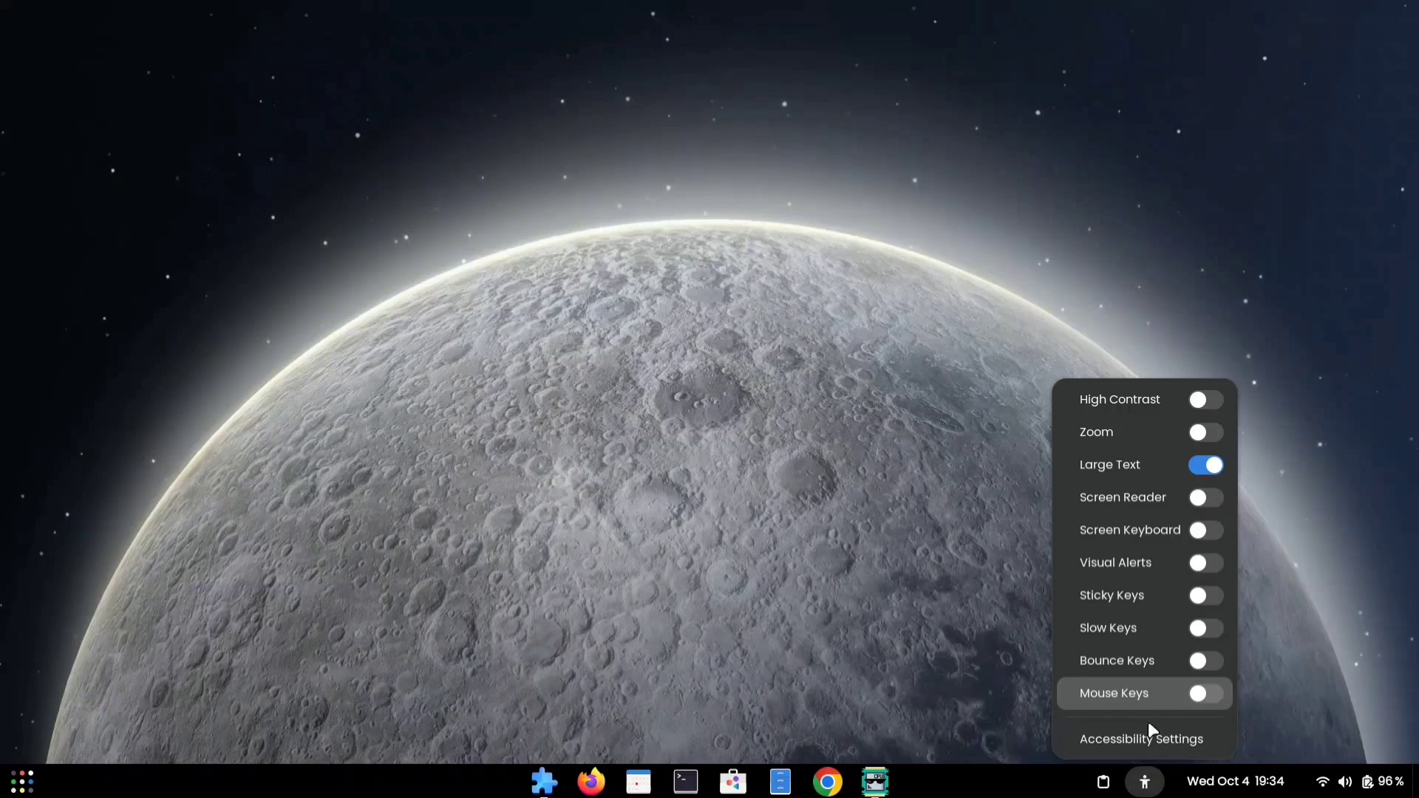
pyautogui.click(1102, 782)
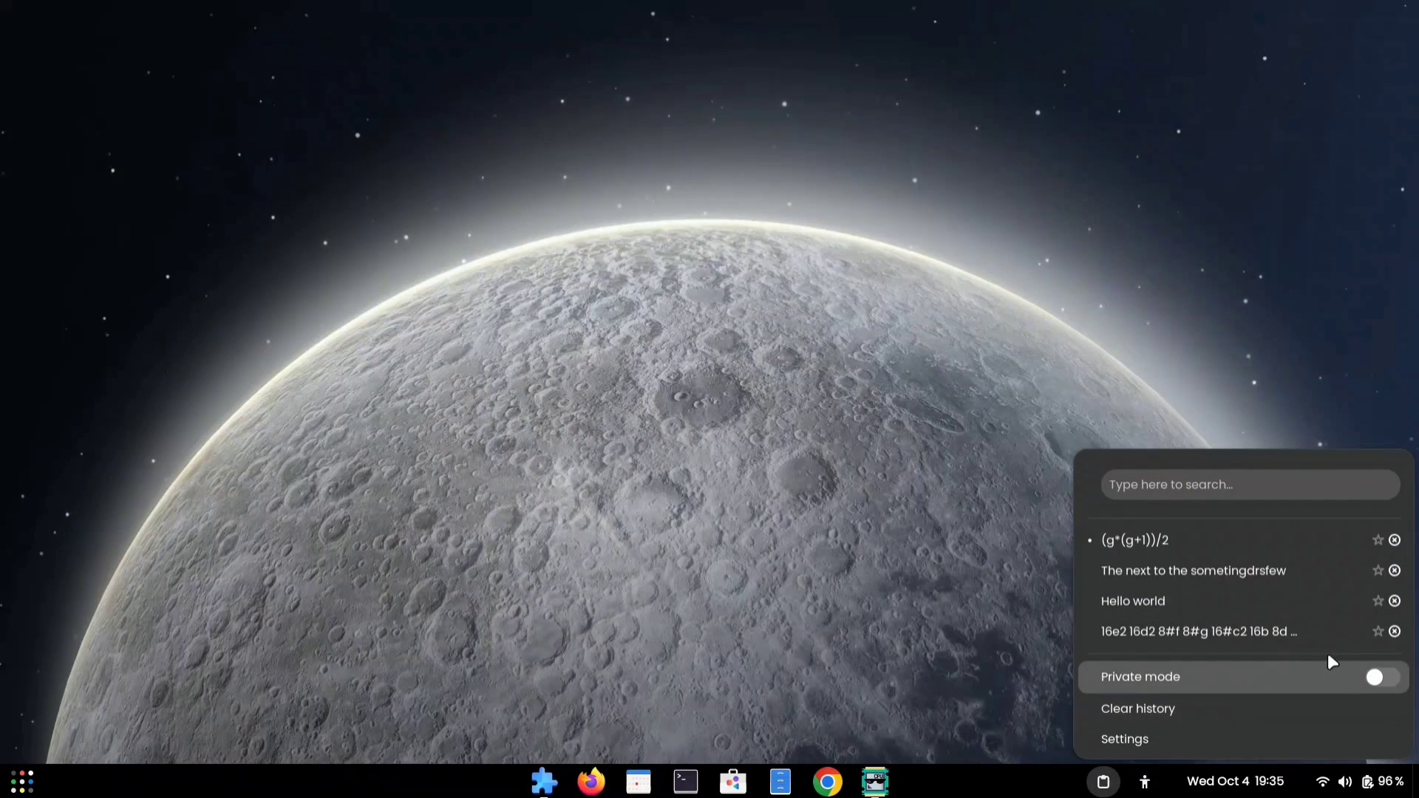
pyautogui.click(1378, 677)
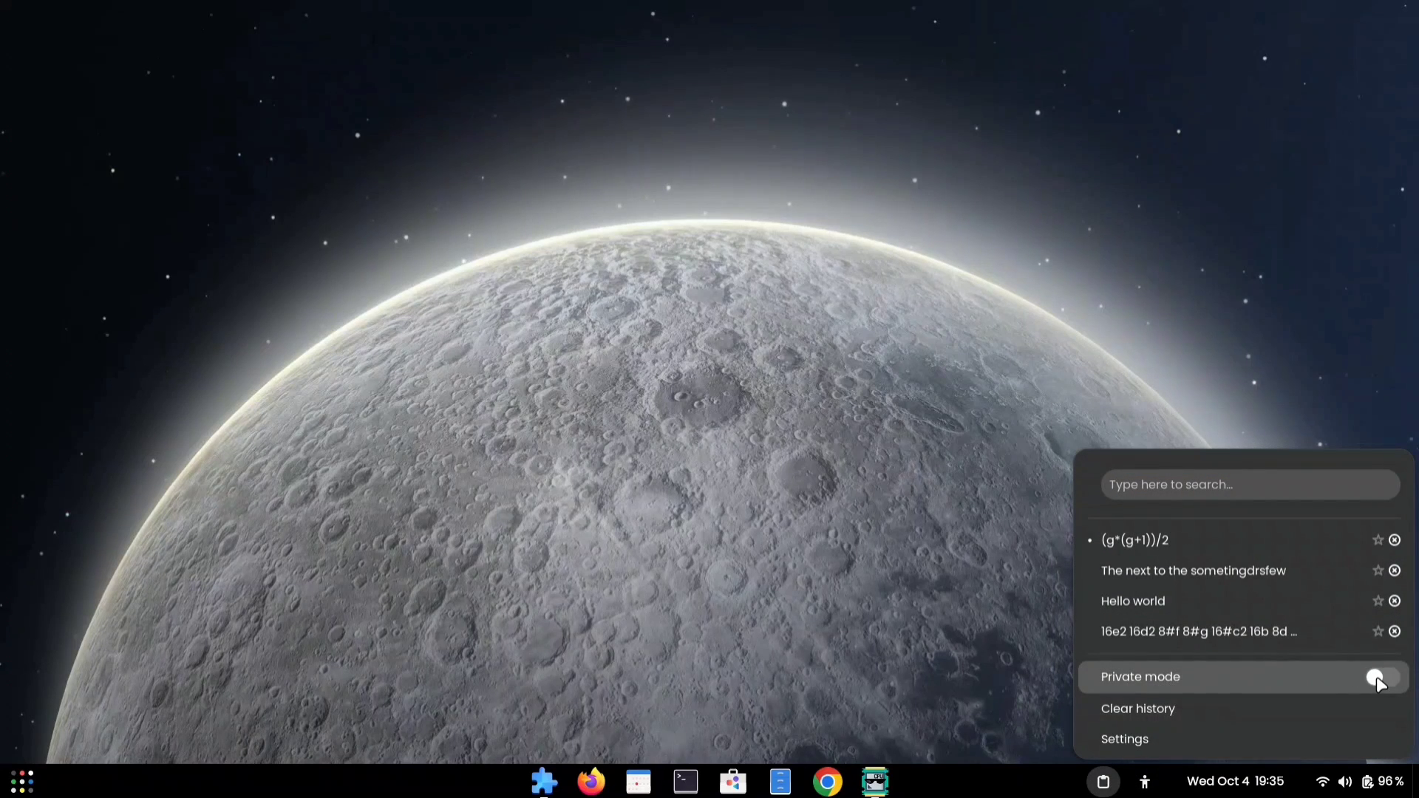
pyautogui.click(1100, 787)
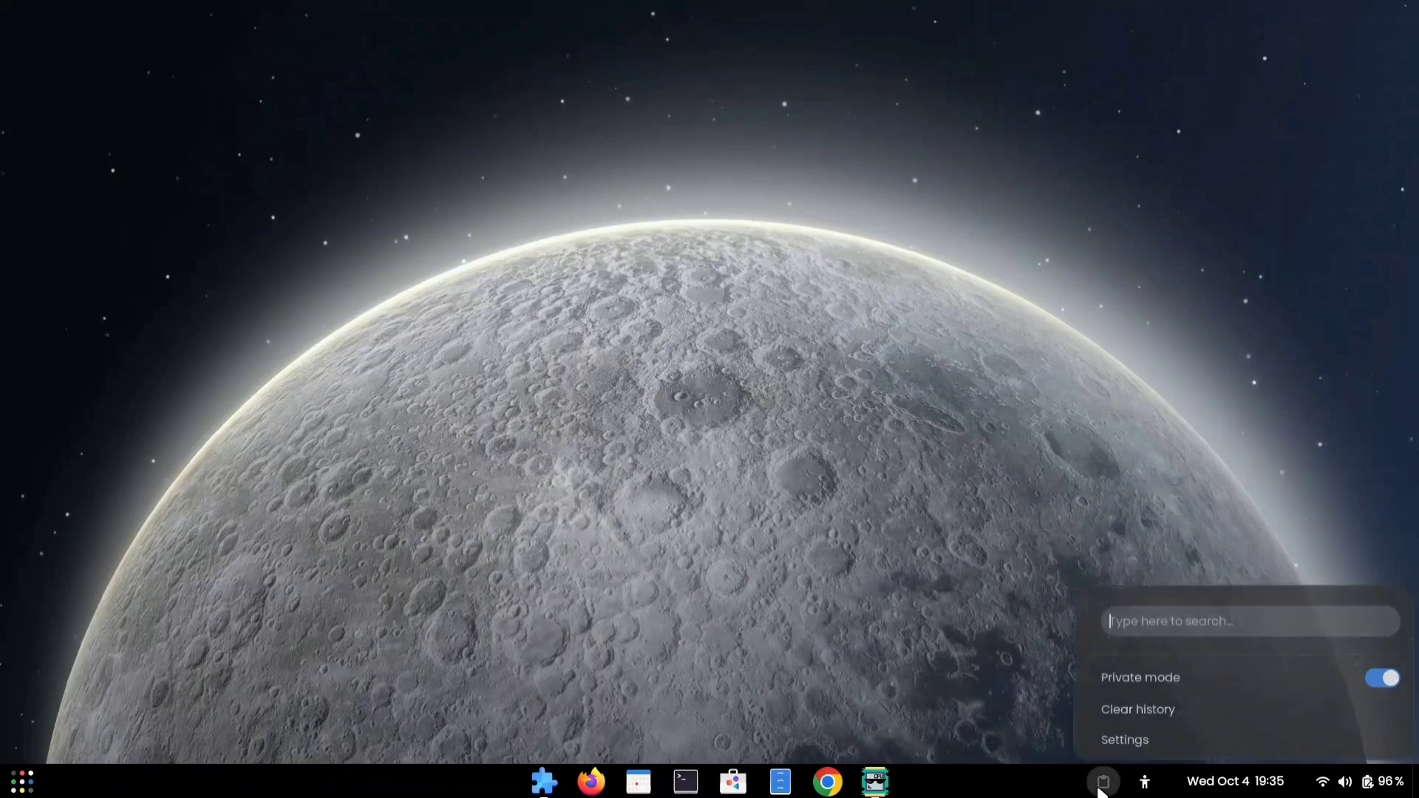
pyautogui.click(1377, 677)
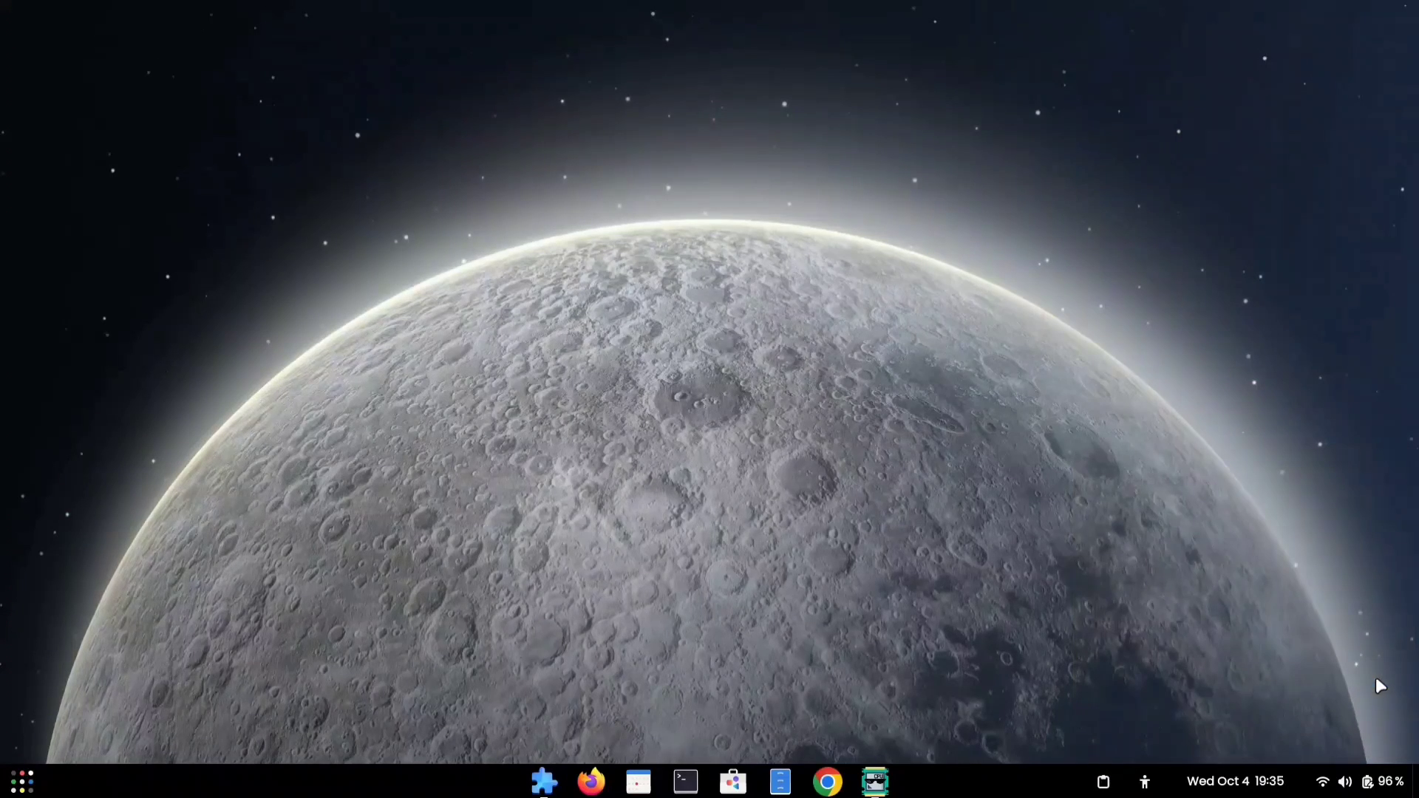
pyautogui.click(1119, 784)
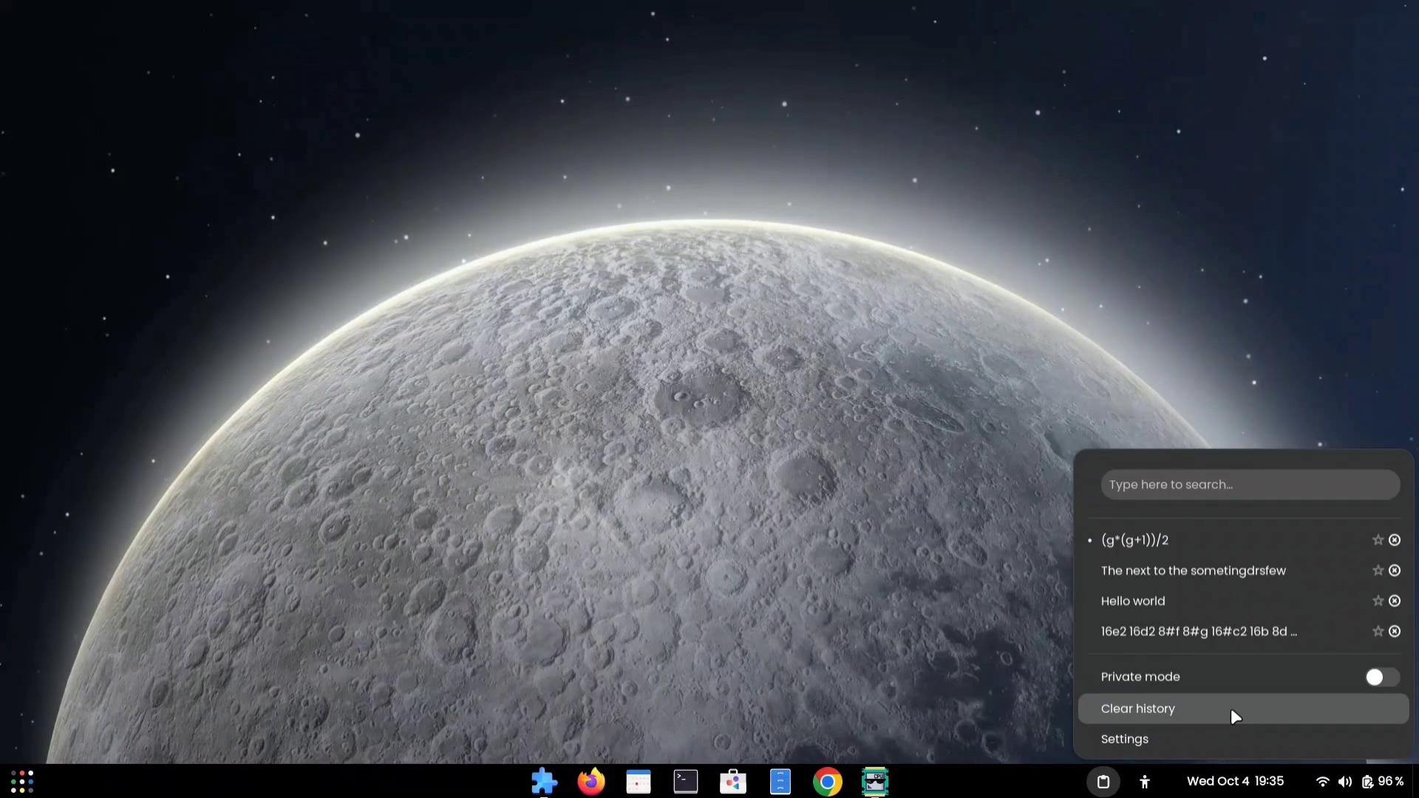
# Scroll through the Clipboard Indicator settings, including keyboard shortcuts, then close them.
pyautogui.click(1140, 742)
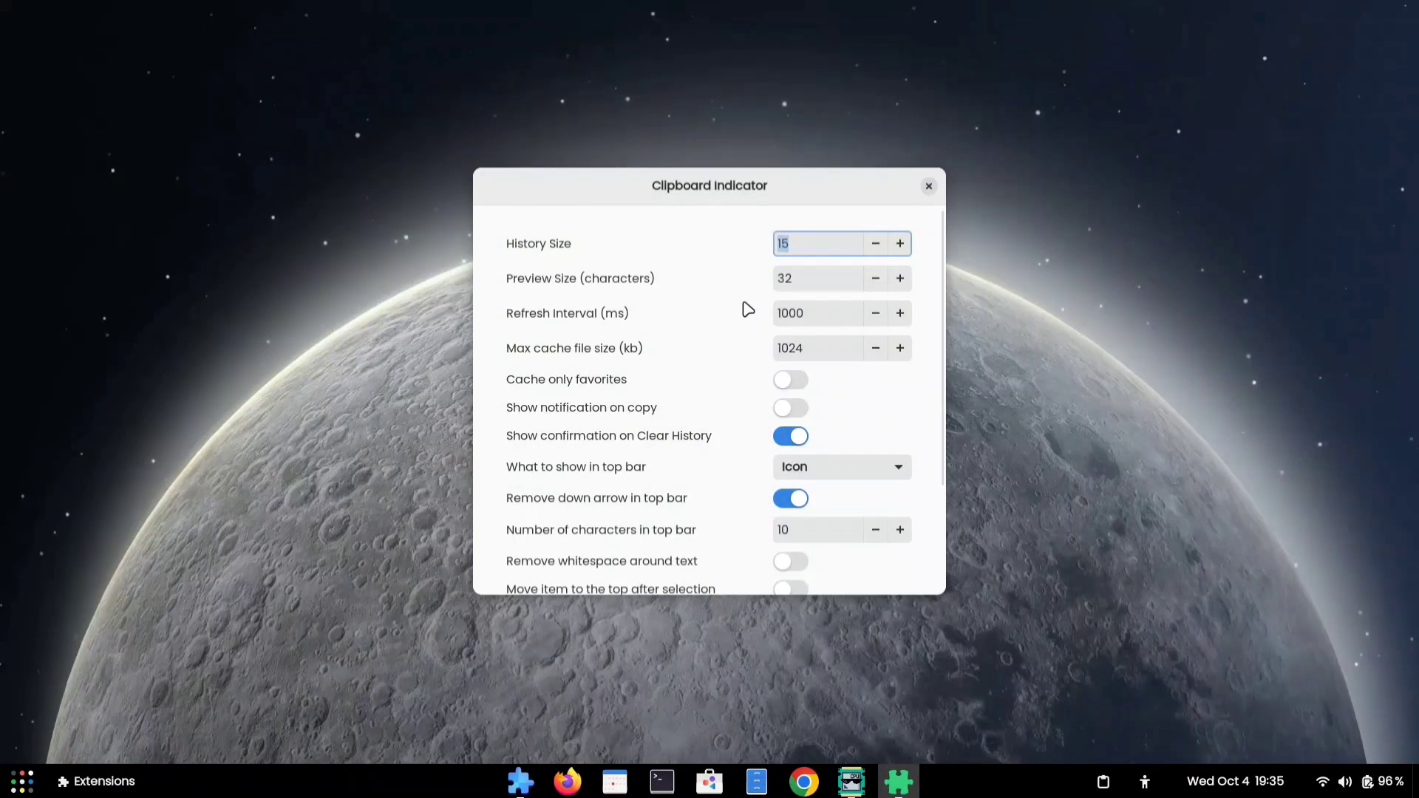
pyautogui.scroll(-4, 748, 309)
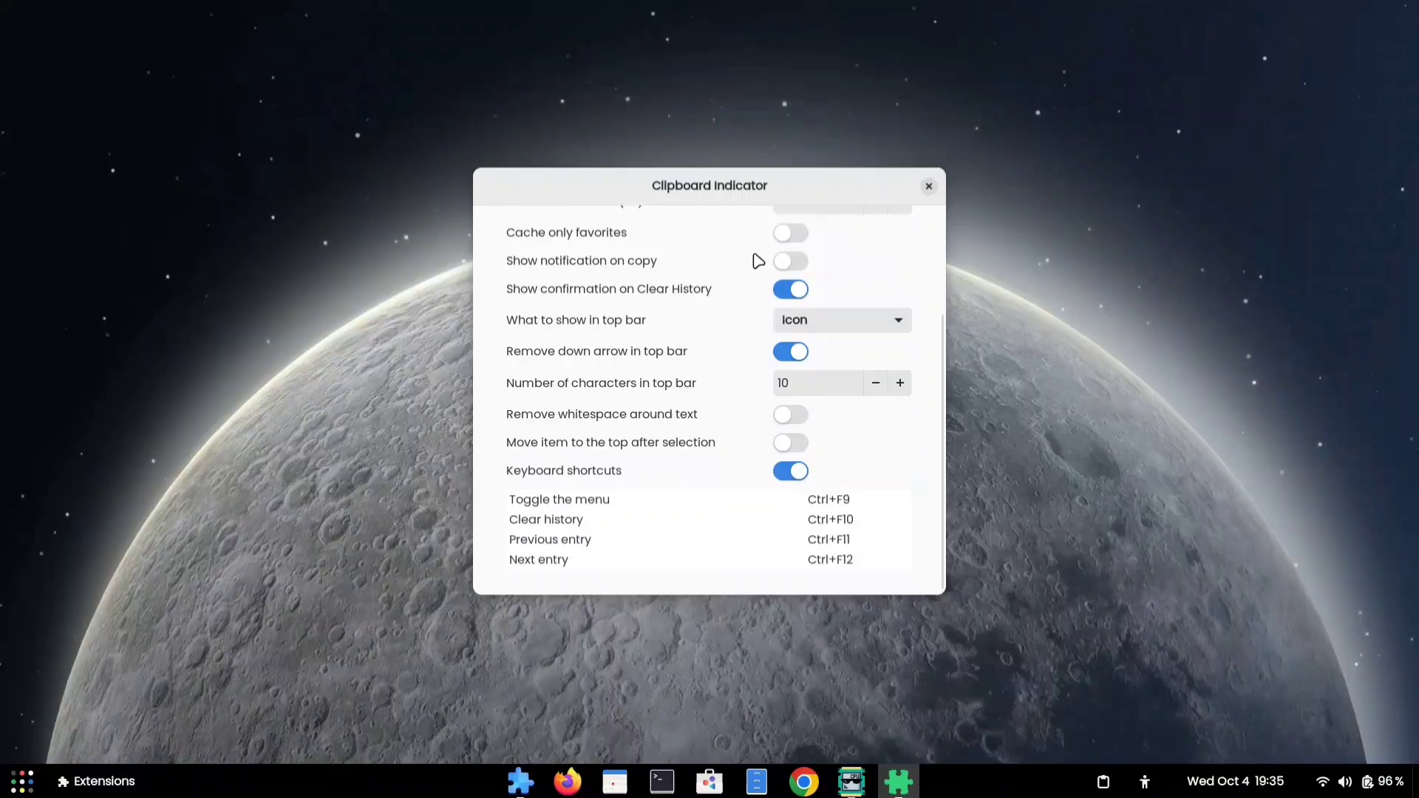
pyautogui.scroll(4, 754, 260)
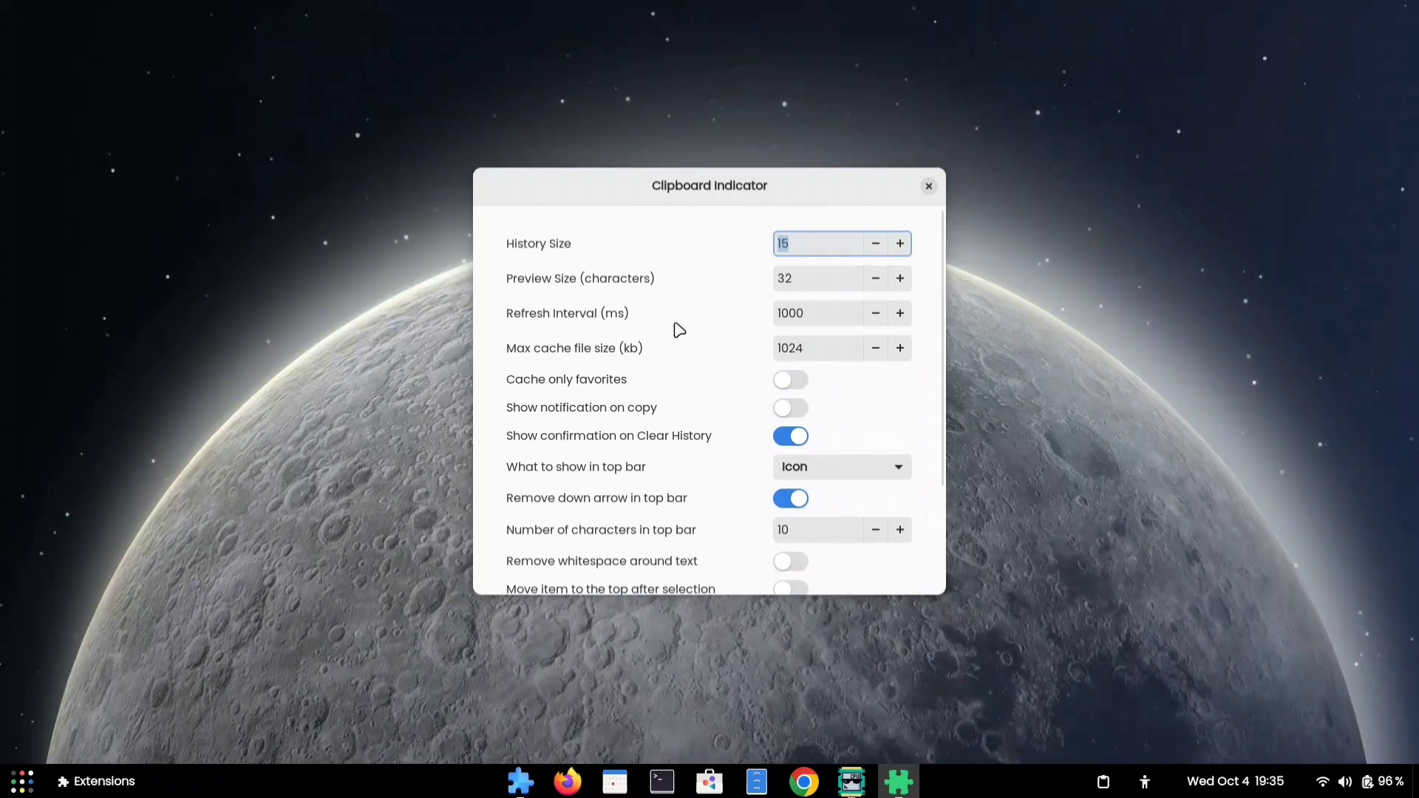
pyautogui.scroll(-4, 732, 360)
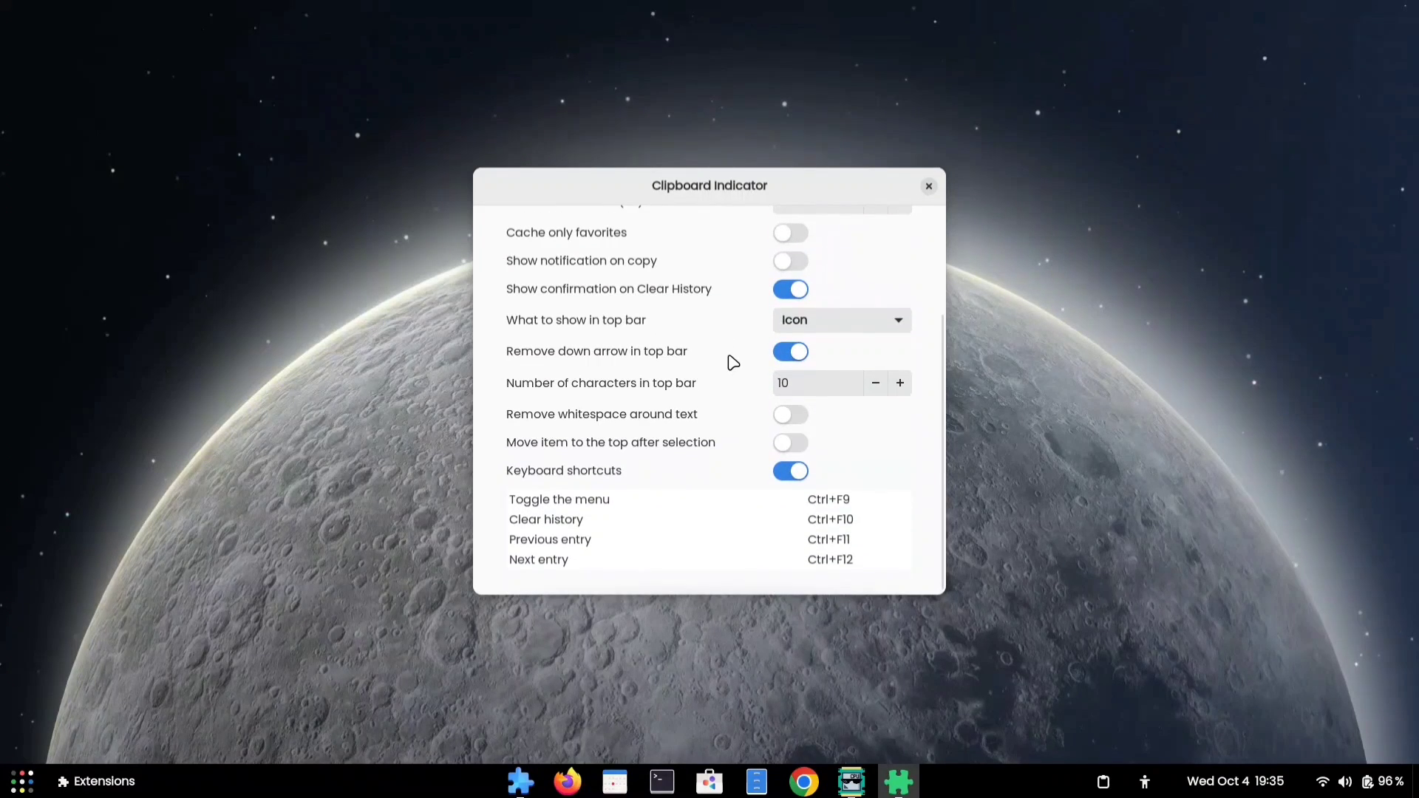
pyautogui.click(930, 185)
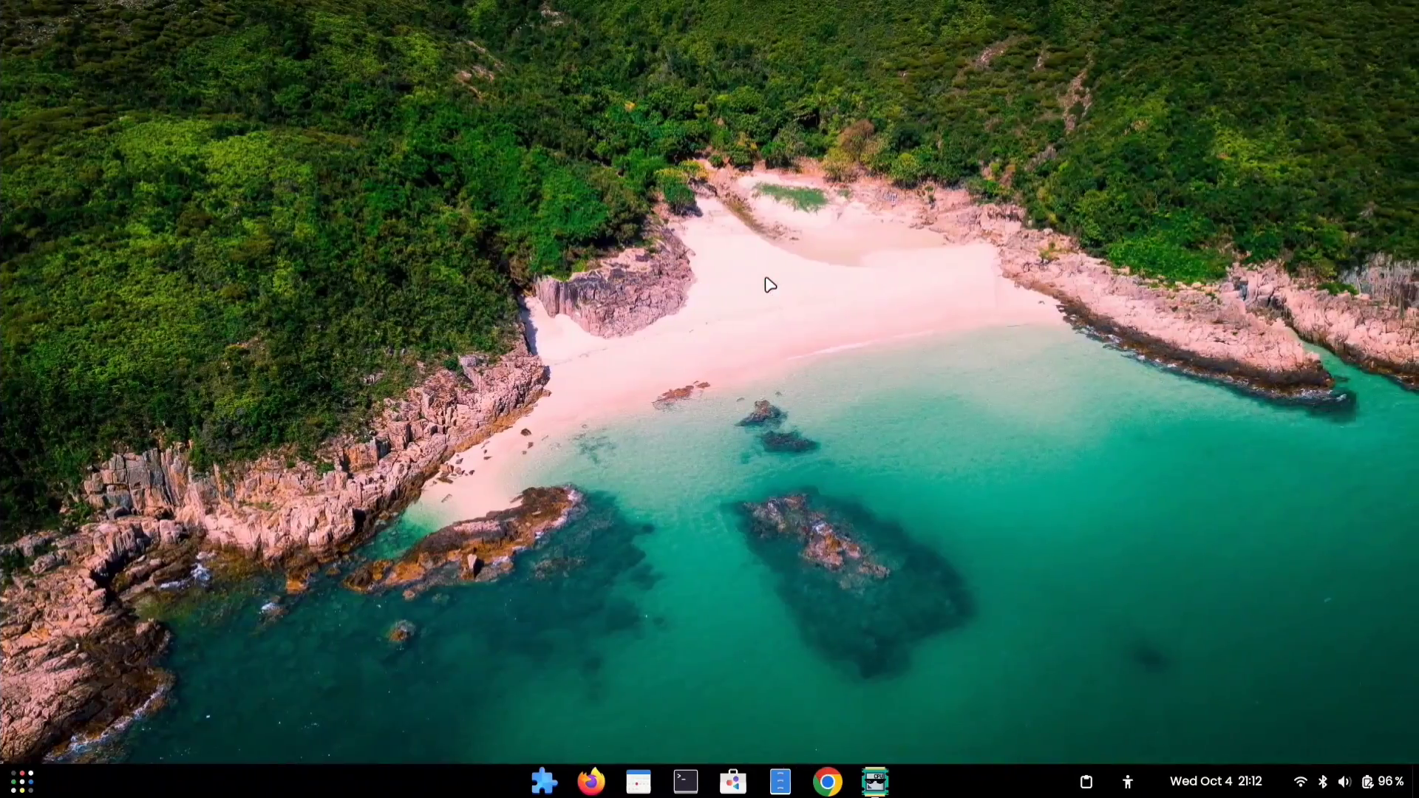
pyautogui.press('super')
pyautogui.press('super')
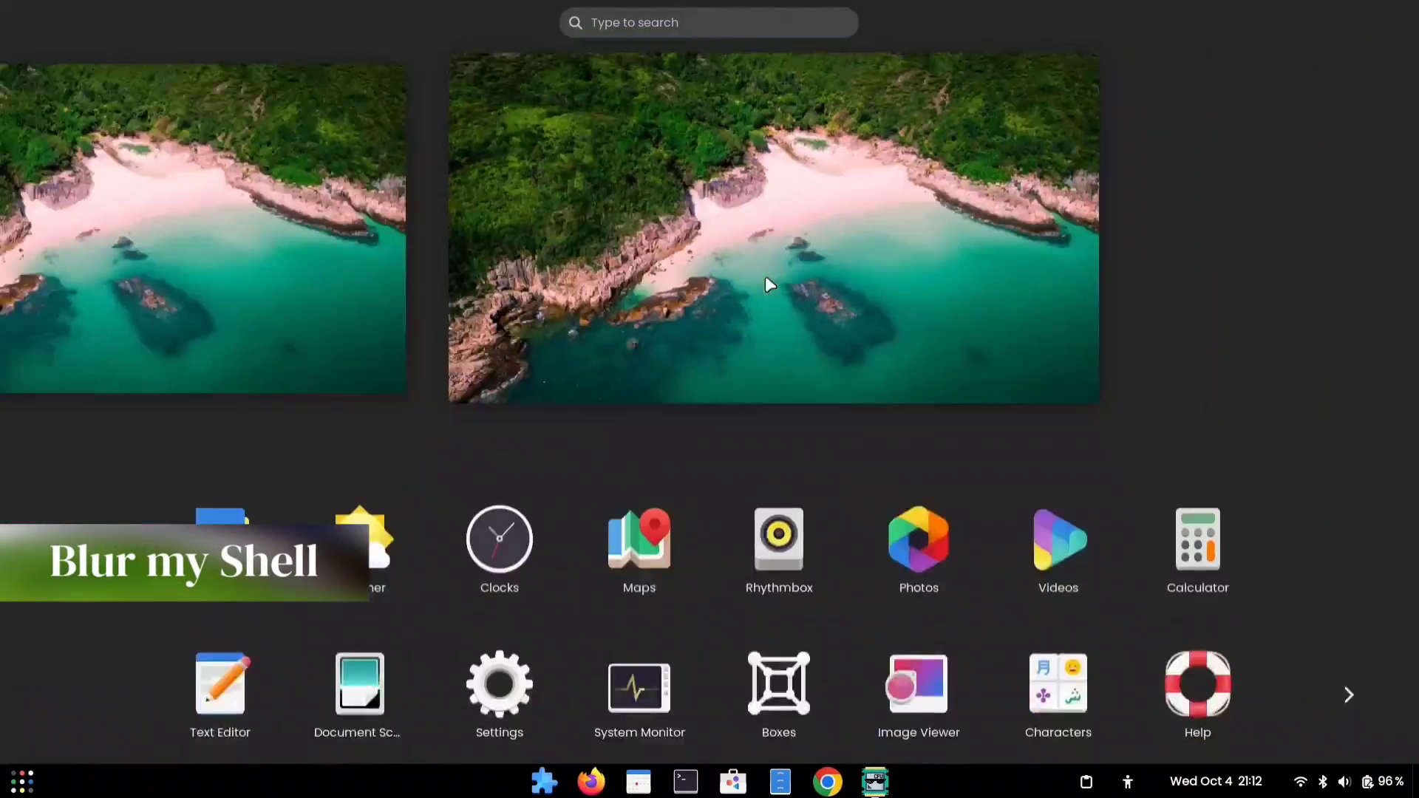
pyautogui.scroll(-1, 1035, 390)
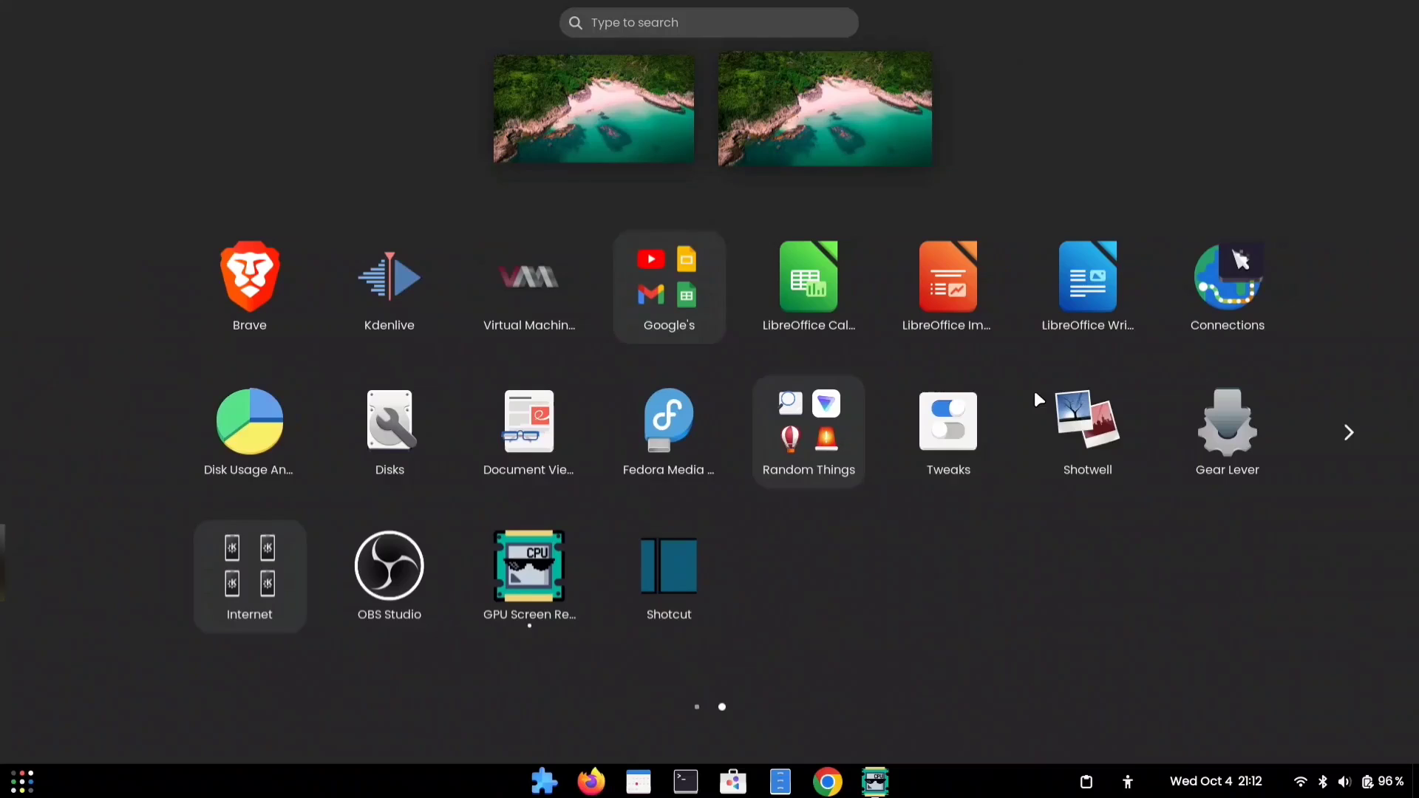
pyautogui.scroll(1, 1034, 395)
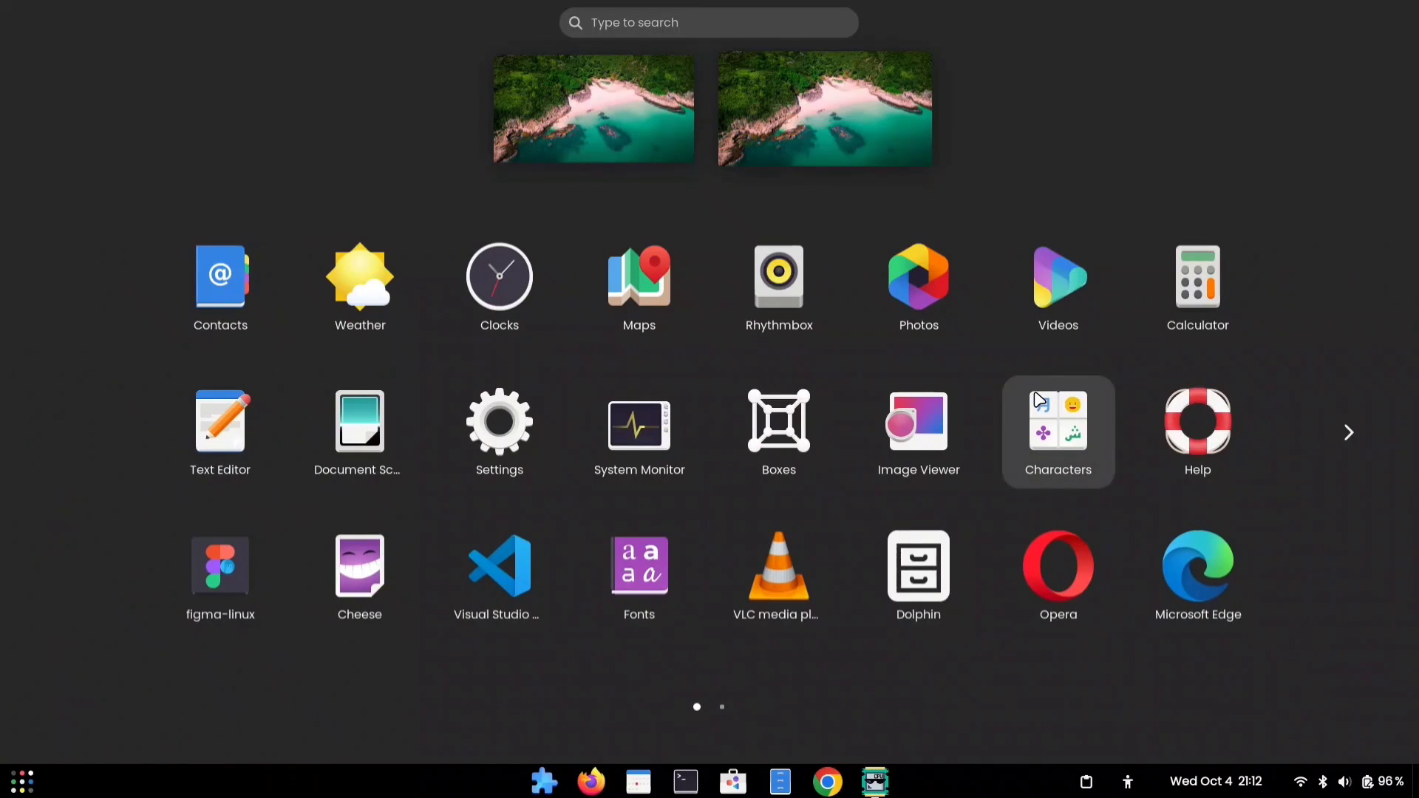
pyautogui.scroll(-1, 1028, 396)
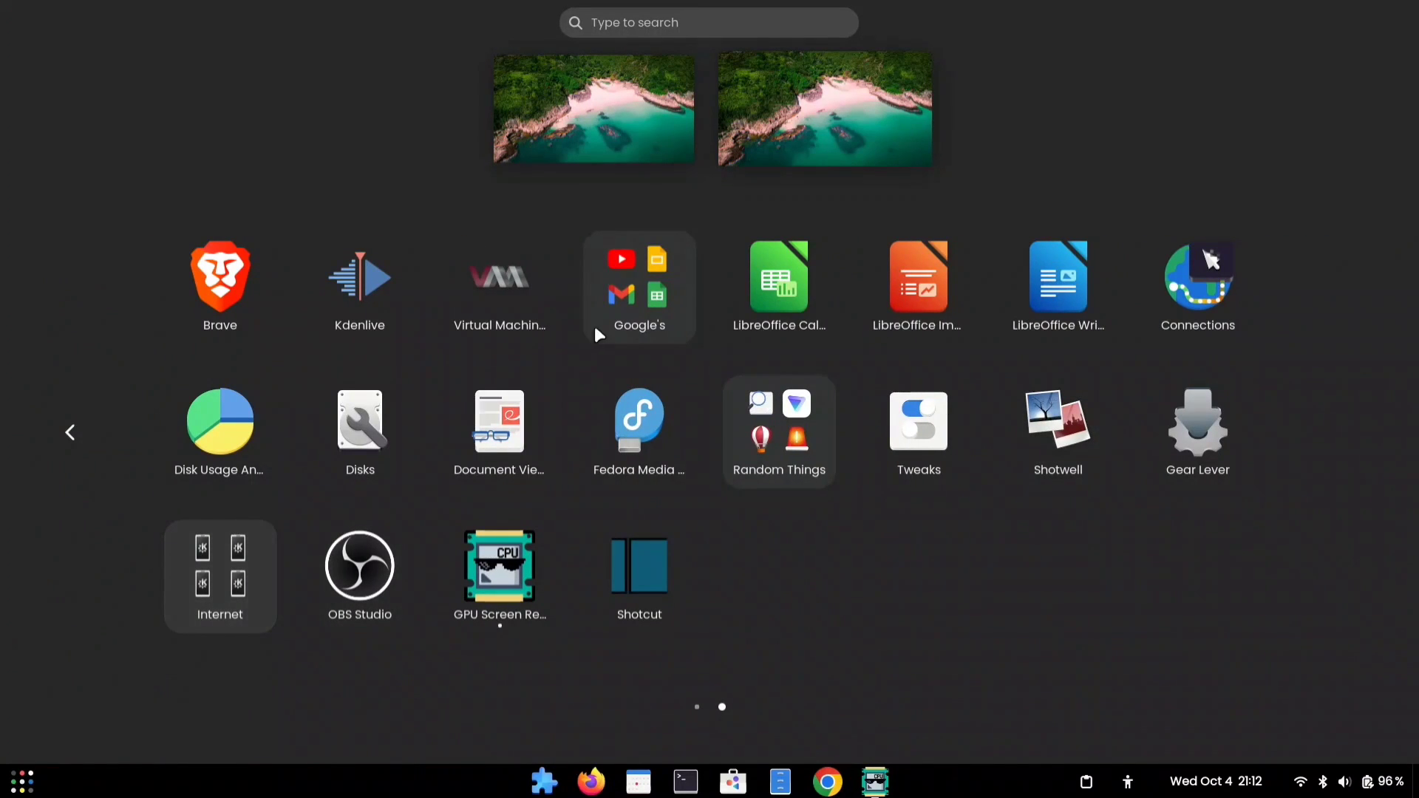
pyautogui.click(636, 317)
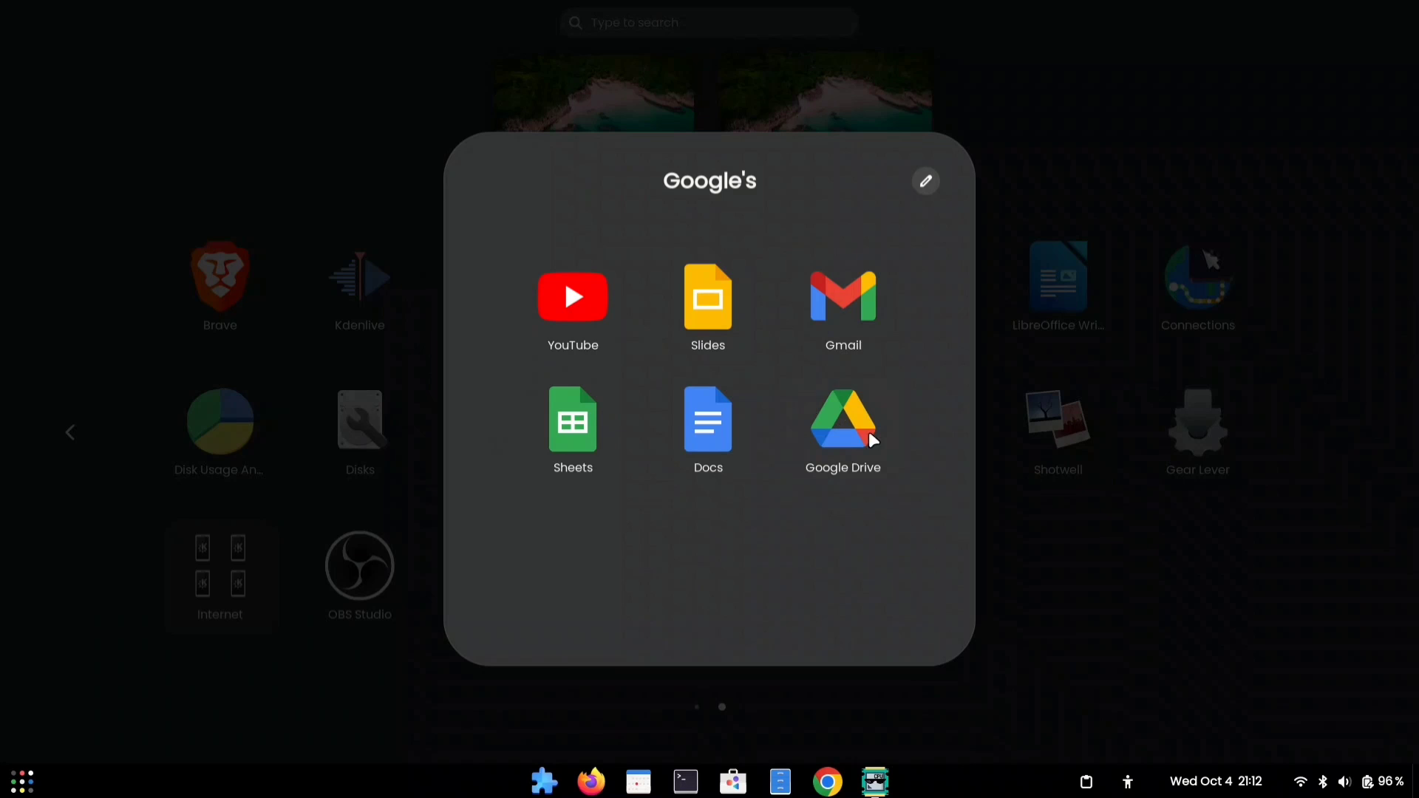
pyautogui.click(1089, 605)
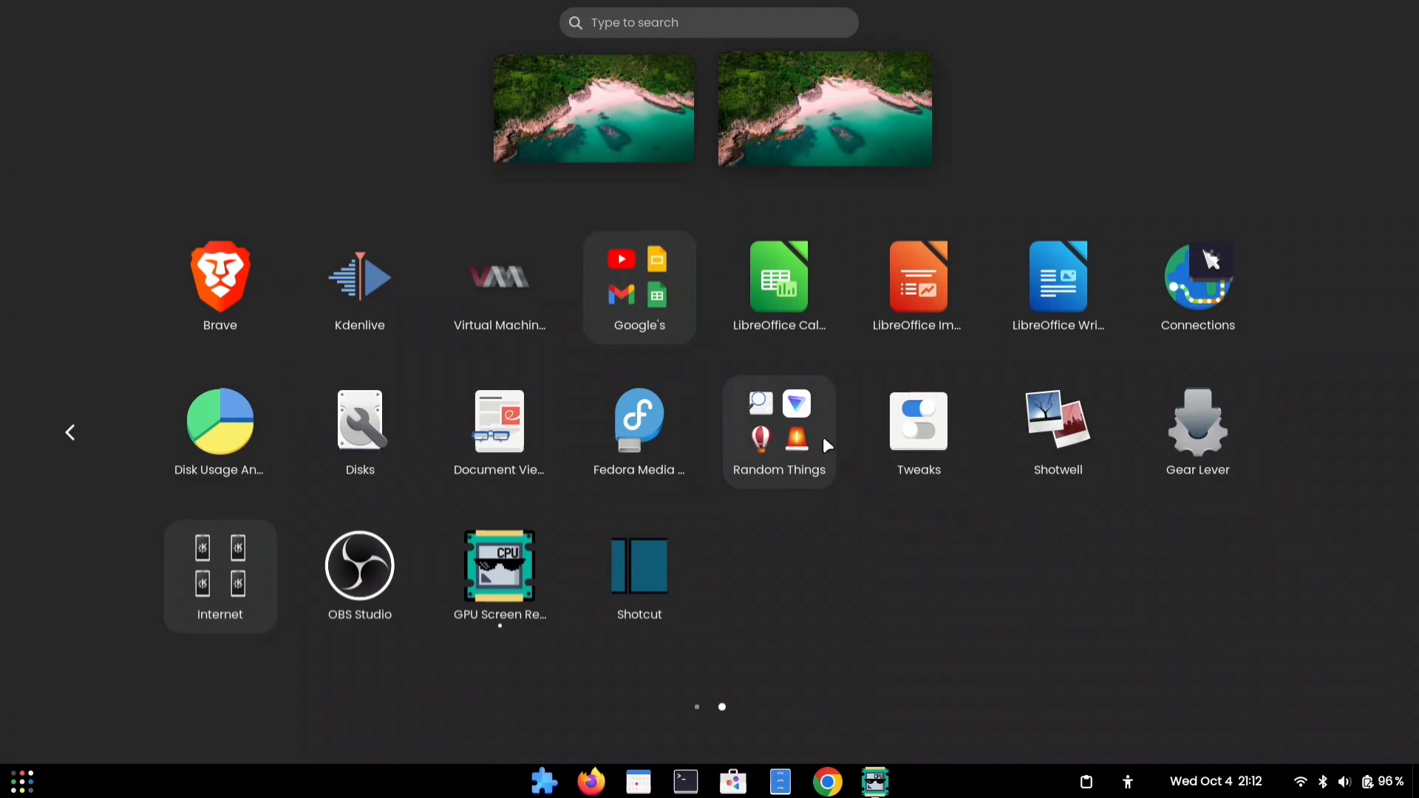
pyautogui.click(804, 424)
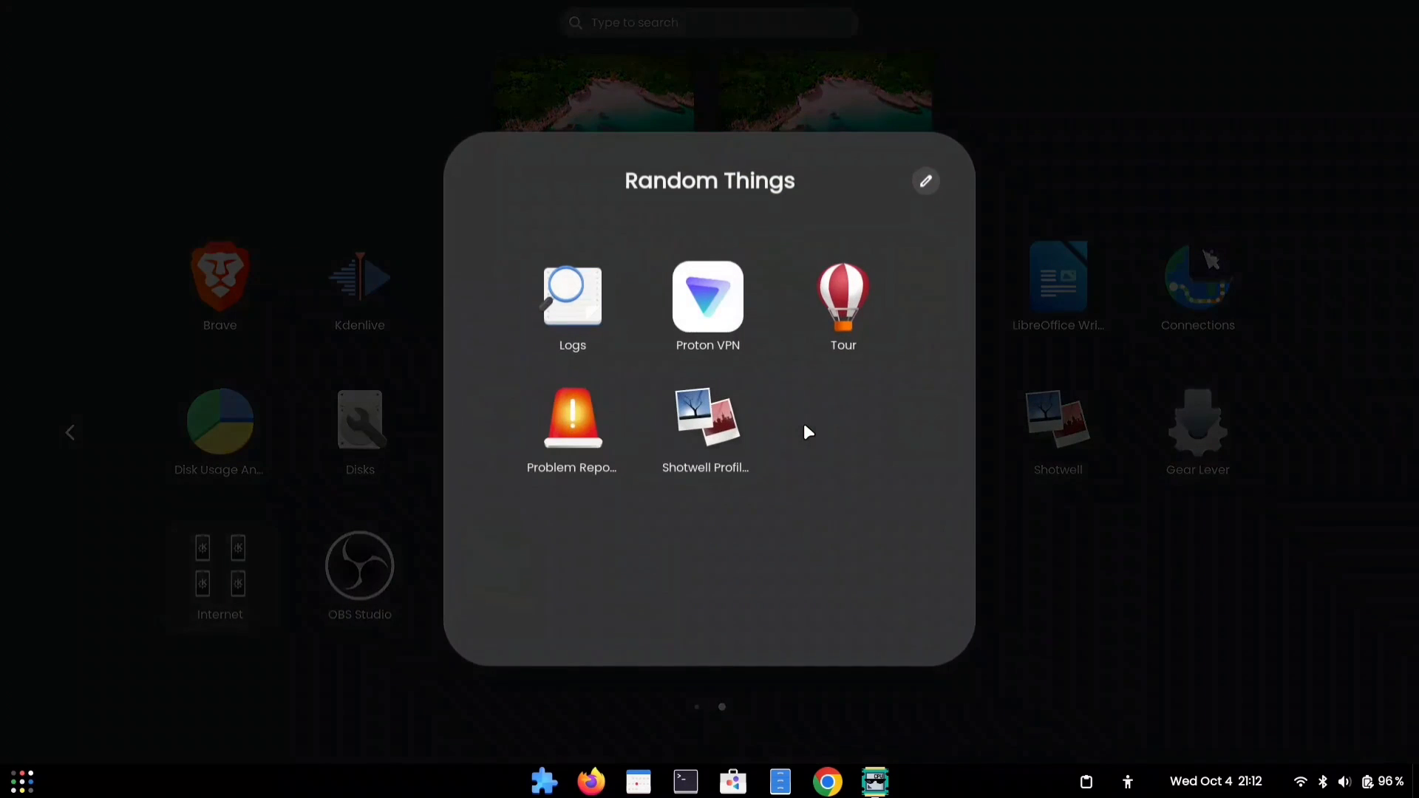
pyautogui.click(1087, 562)
pyautogui.scroll(1, 822, 553)
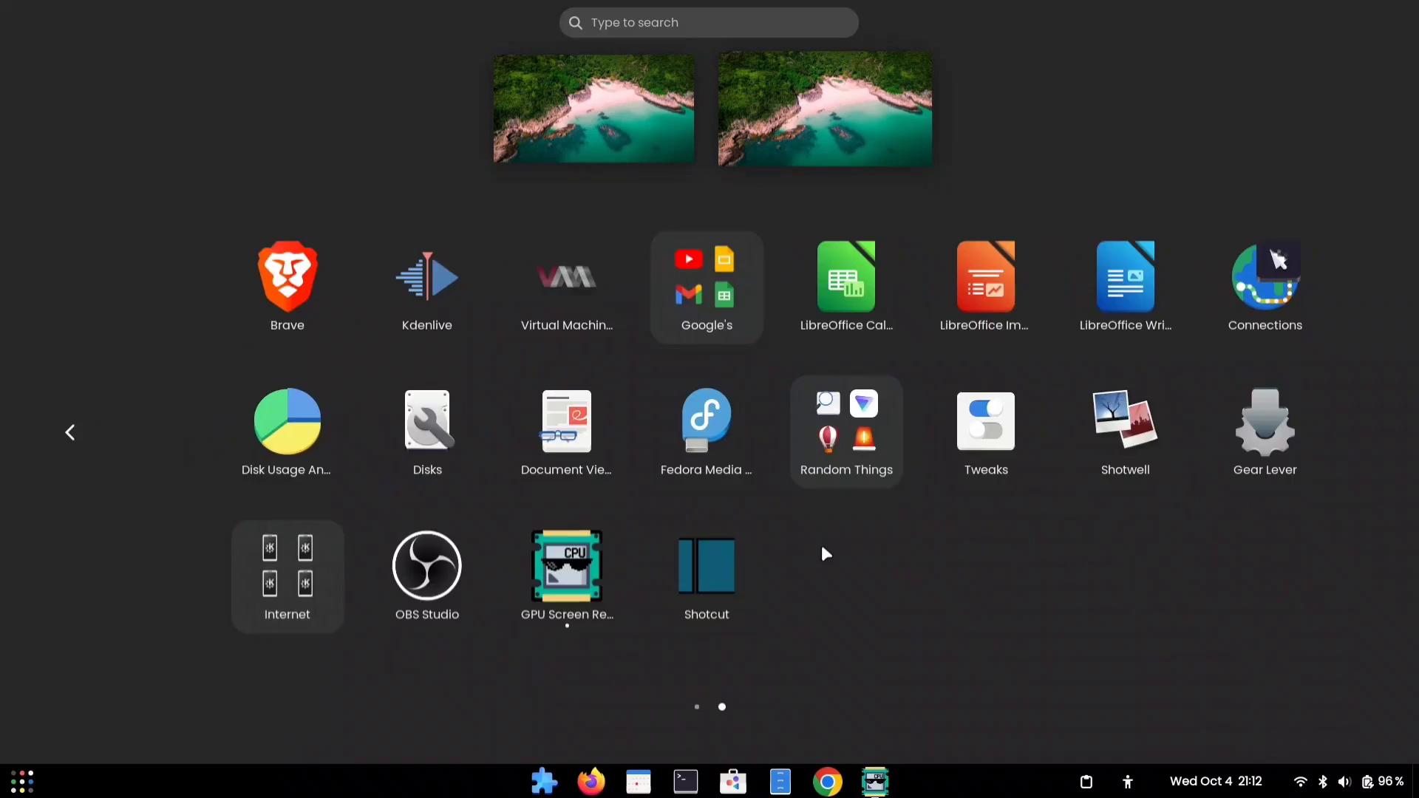
pyautogui.press('super')
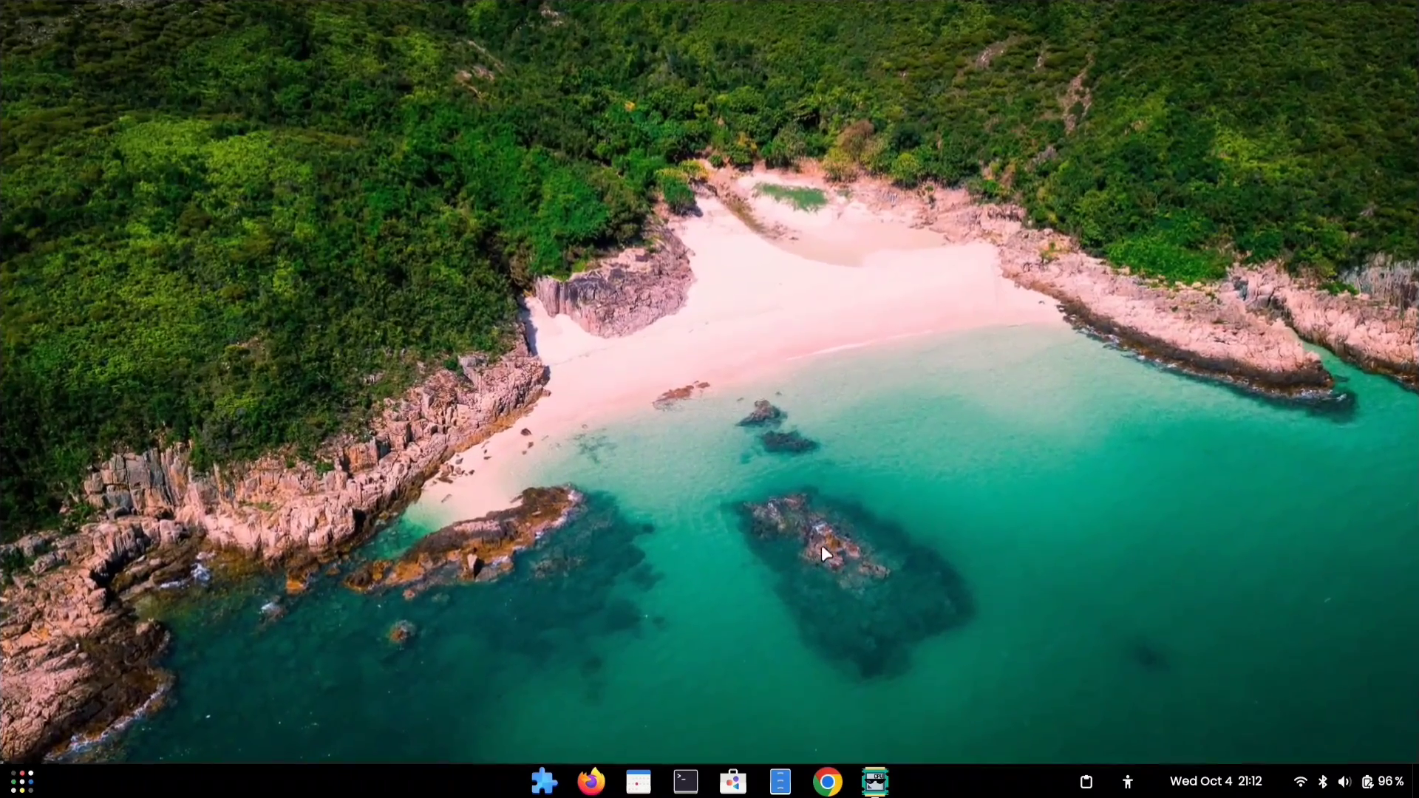
# Enable Blur my Shell in Extension Manager and minimize the window.
pyautogui.click(543, 782)
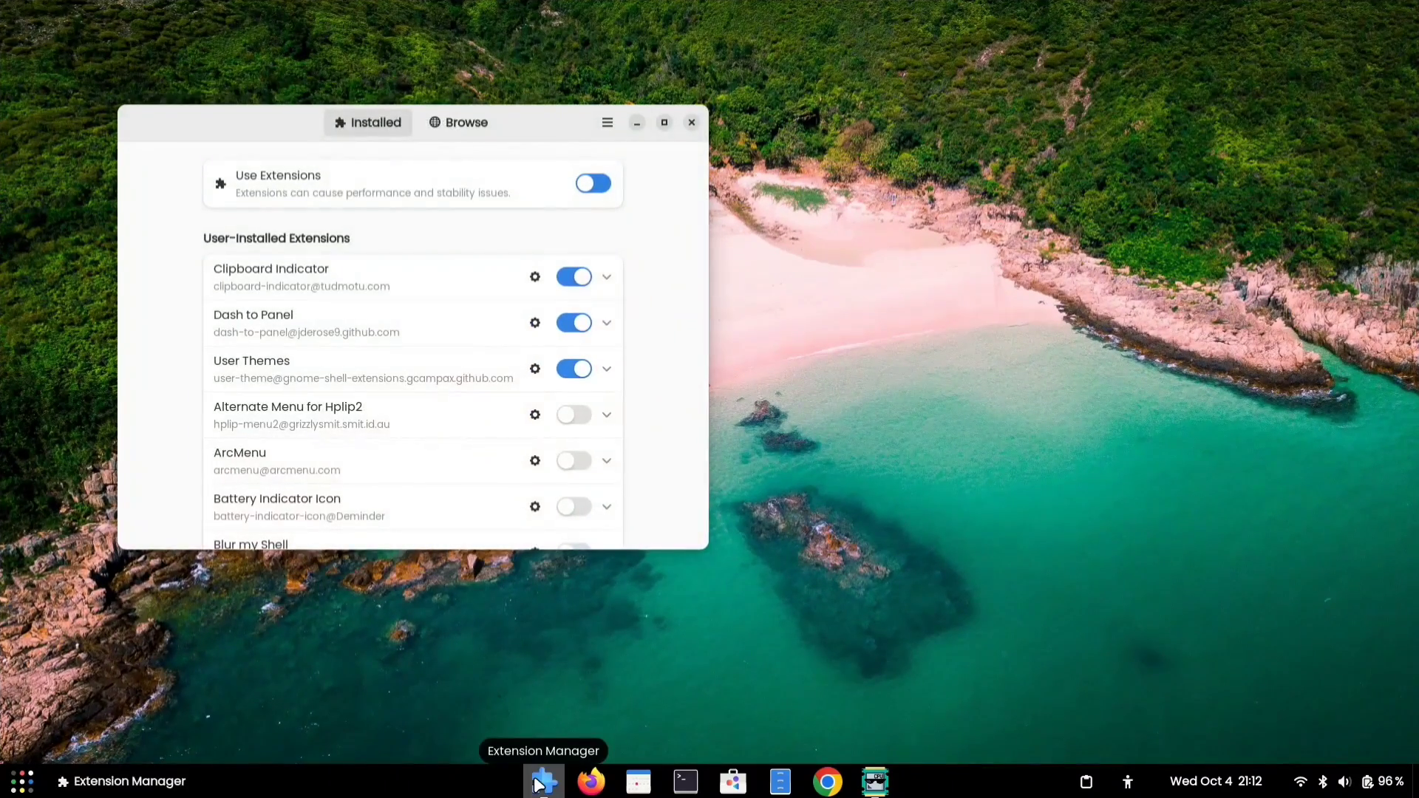
pyautogui.scroll(-1, 488, 447)
pyautogui.scroll(-1, 488, 446)
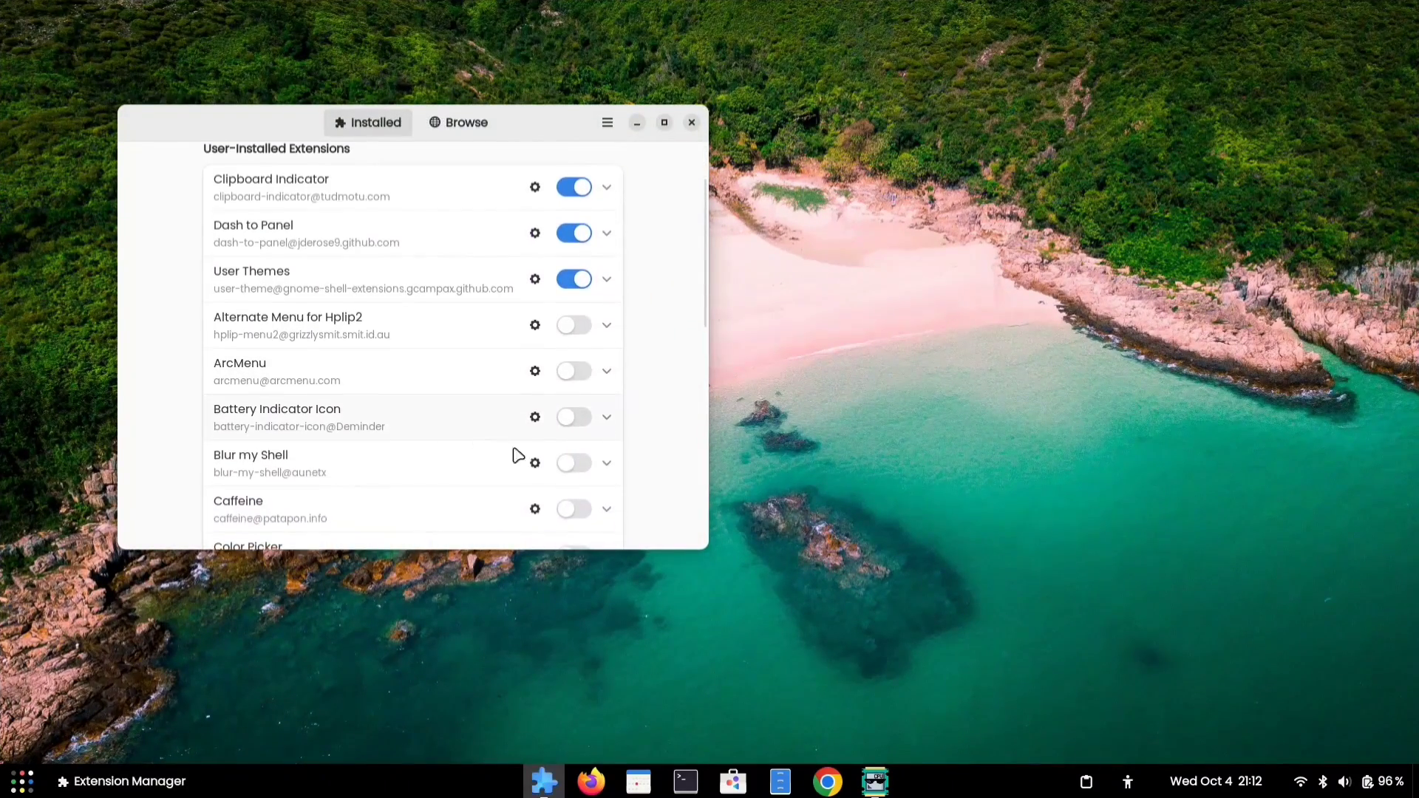
pyautogui.click(570, 465)
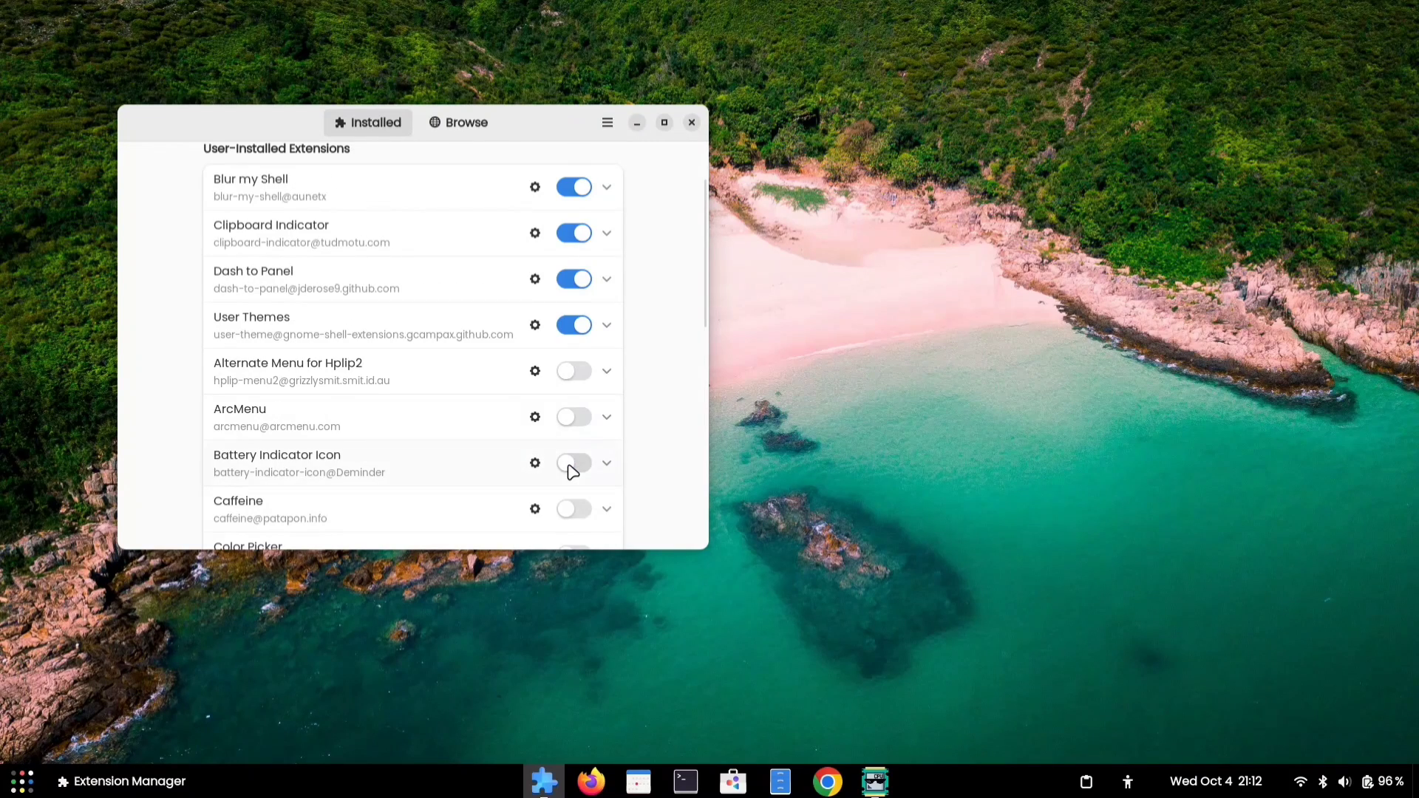
pyautogui.click(638, 123)
# Preview the blur in the app grid, opening the Google's and Random Things folders.
pyautogui.press('super')
pyautogui.press('super')
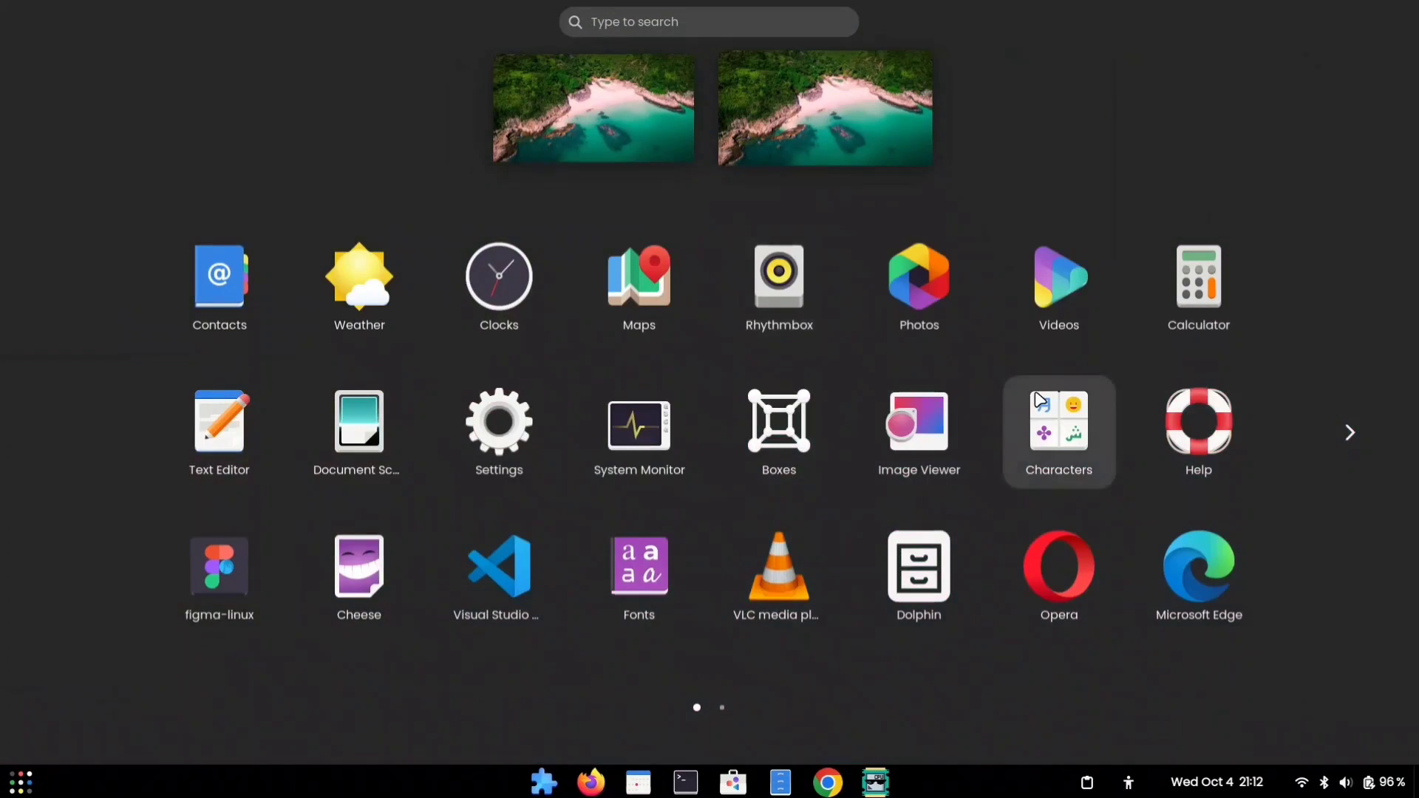
pyautogui.scroll(-1, 1034, 390)
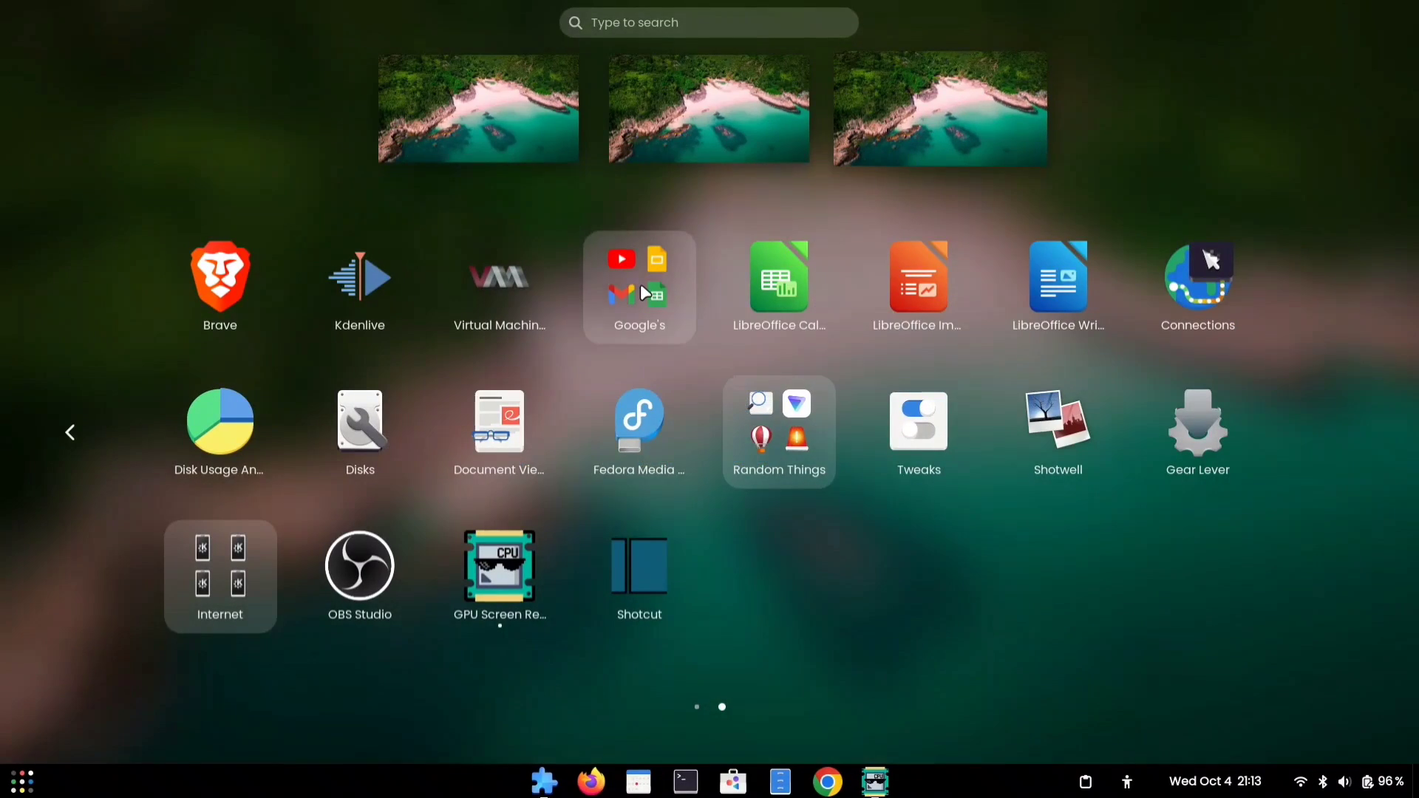
pyautogui.click(639, 288)
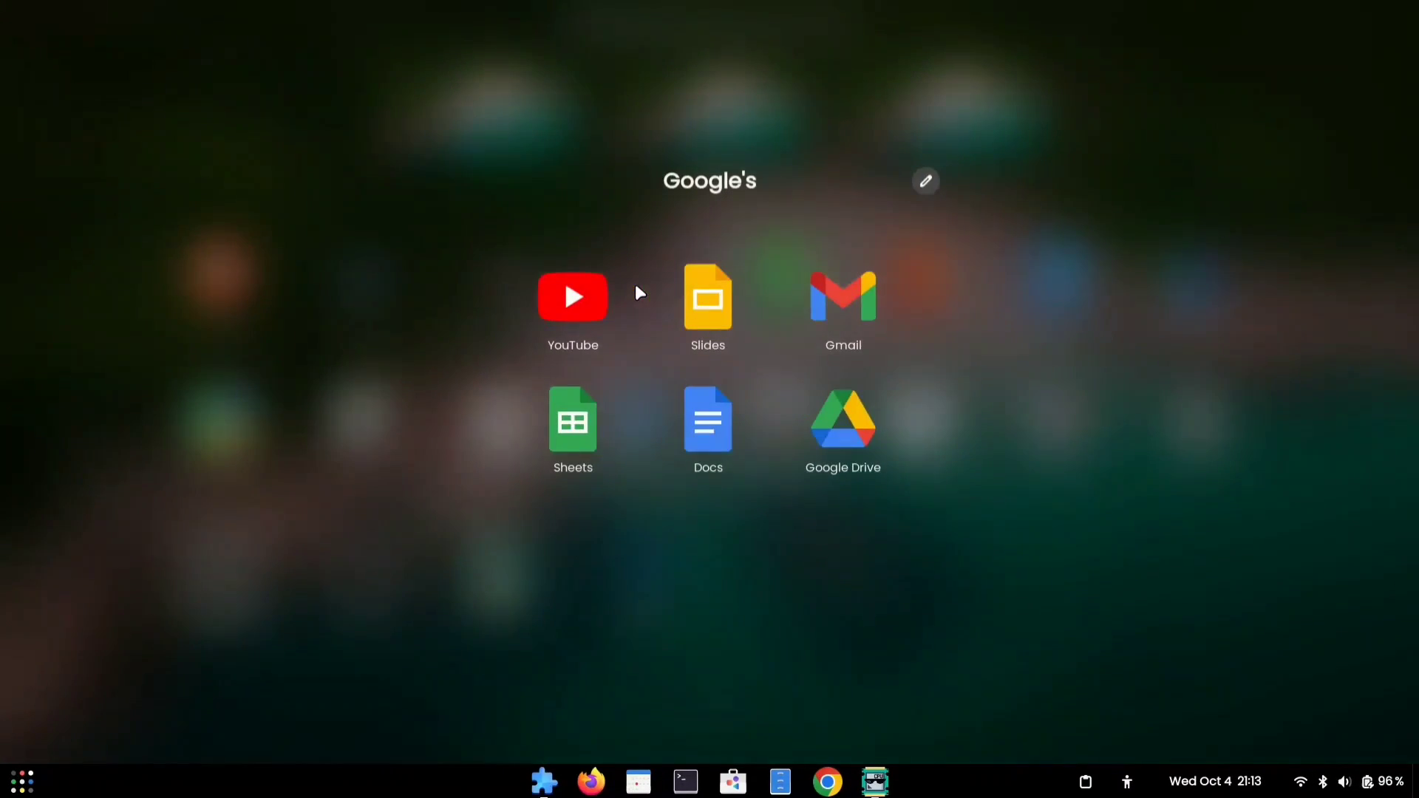
pyautogui.click(945, 684)
pyautogui.click(753, 408)
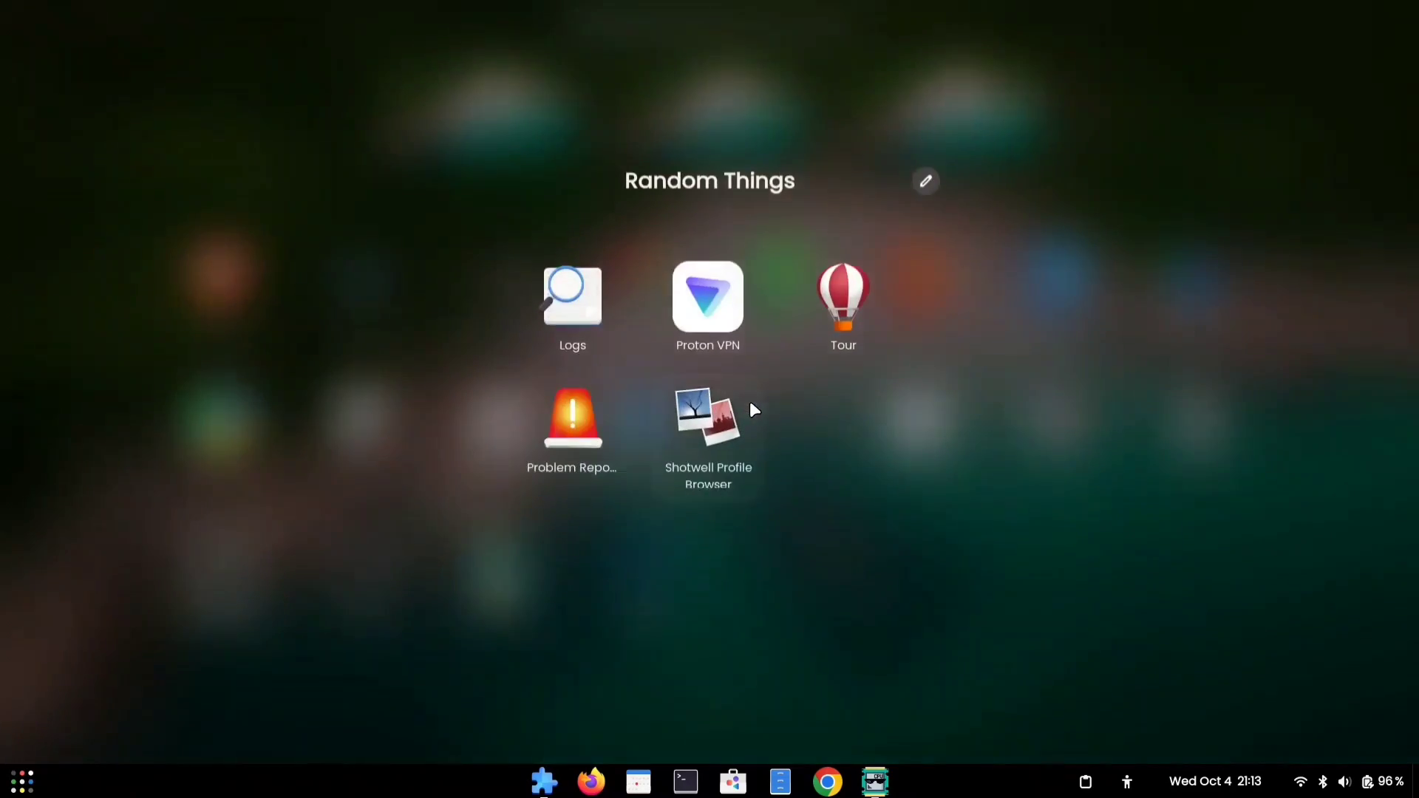
pyautogui.click(948, 566)
pyautogui.scroll(1, 949, 569)
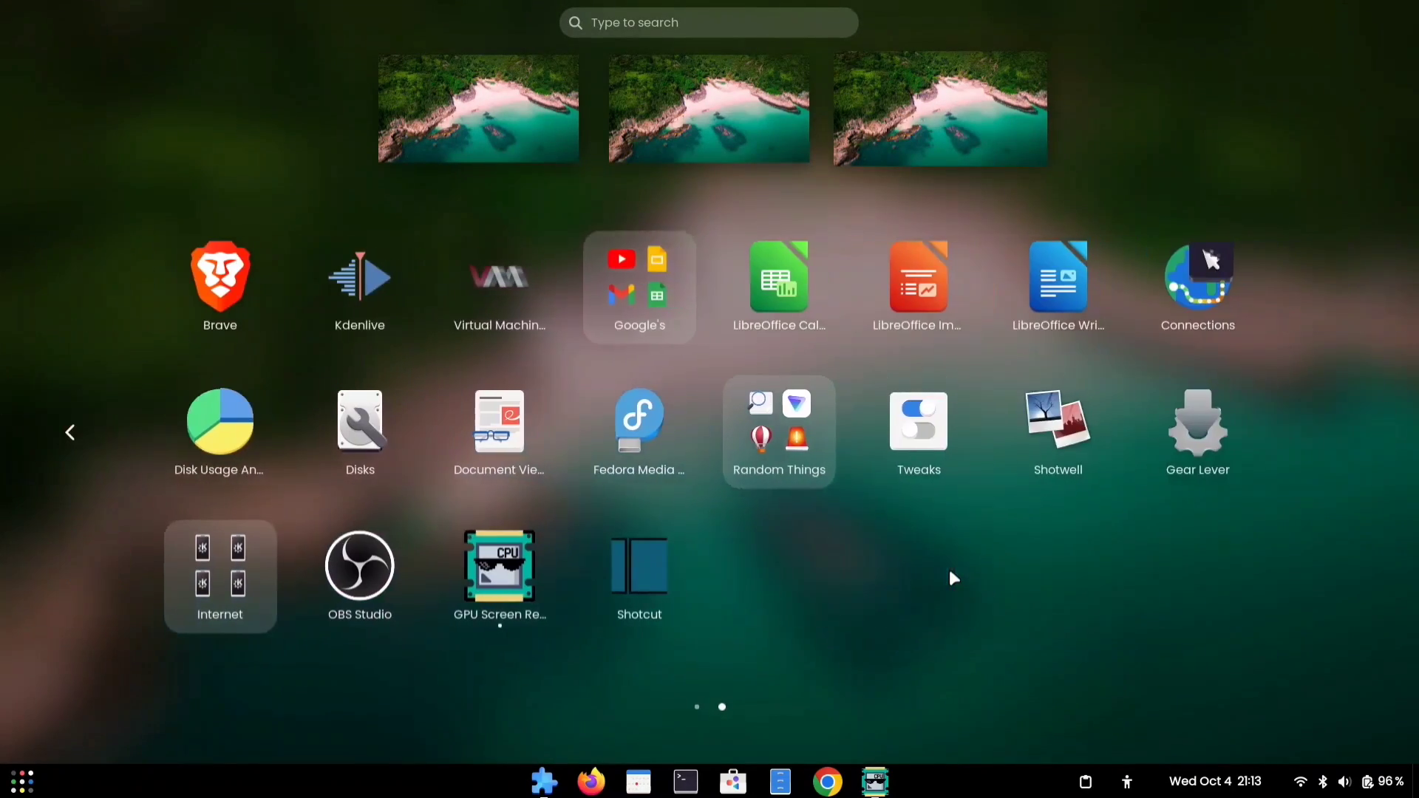
pyautogui.scroll(1, 949, 569)
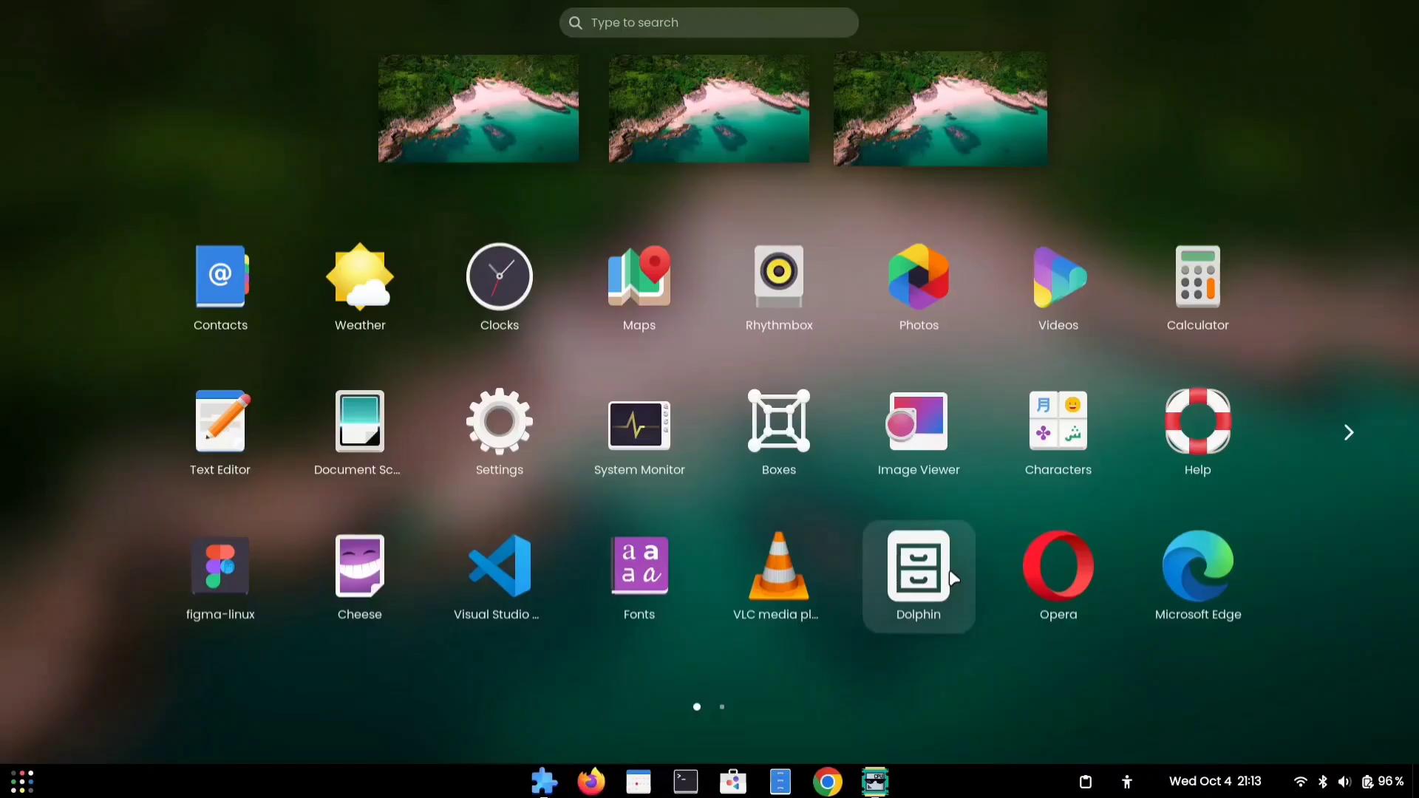
pyautogui.press('super')
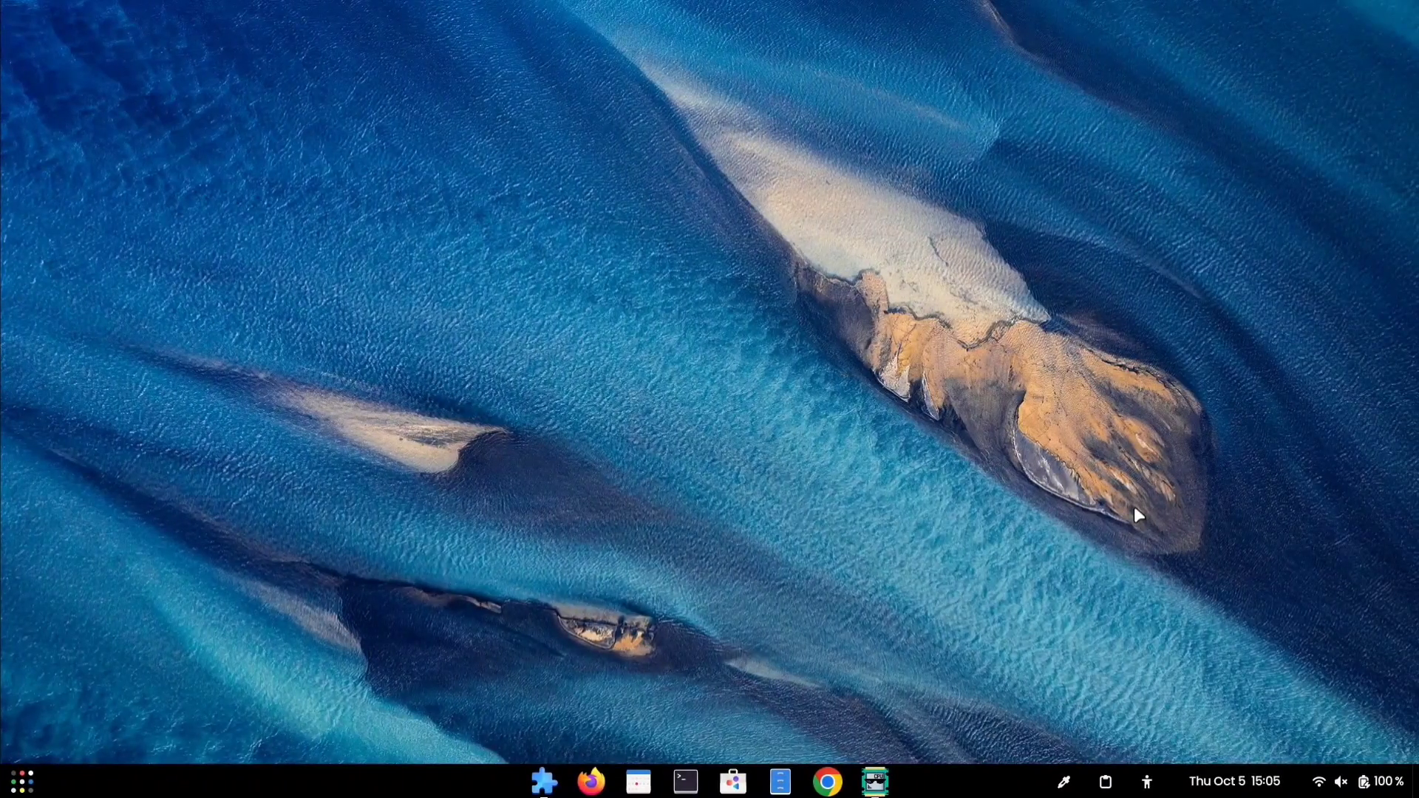
# Switch workspace and pick the pale sand colour #f8eedc from the wallpaper with Color Picker.
pyautogui.press('super+Page_Up')
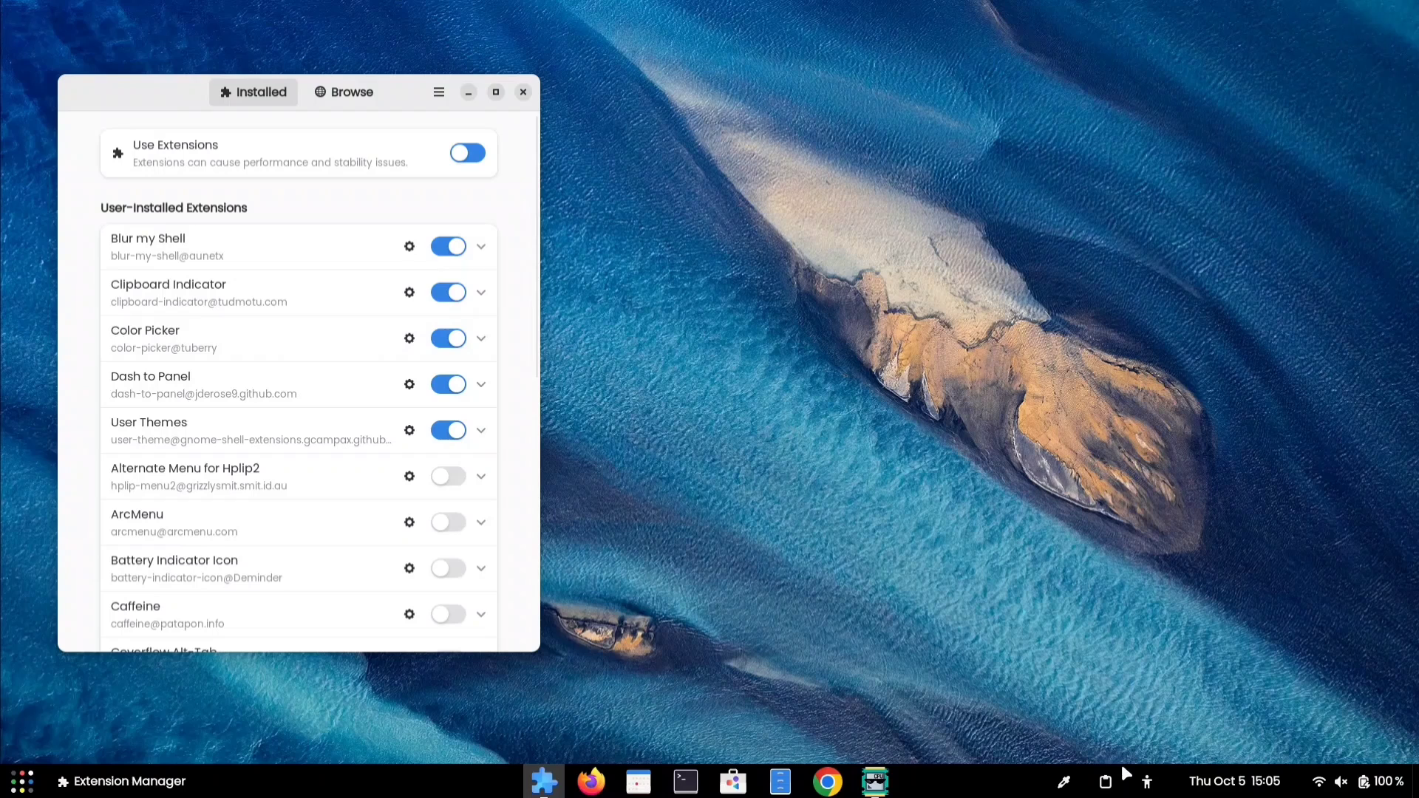
pyautogui.click(1069, 782)
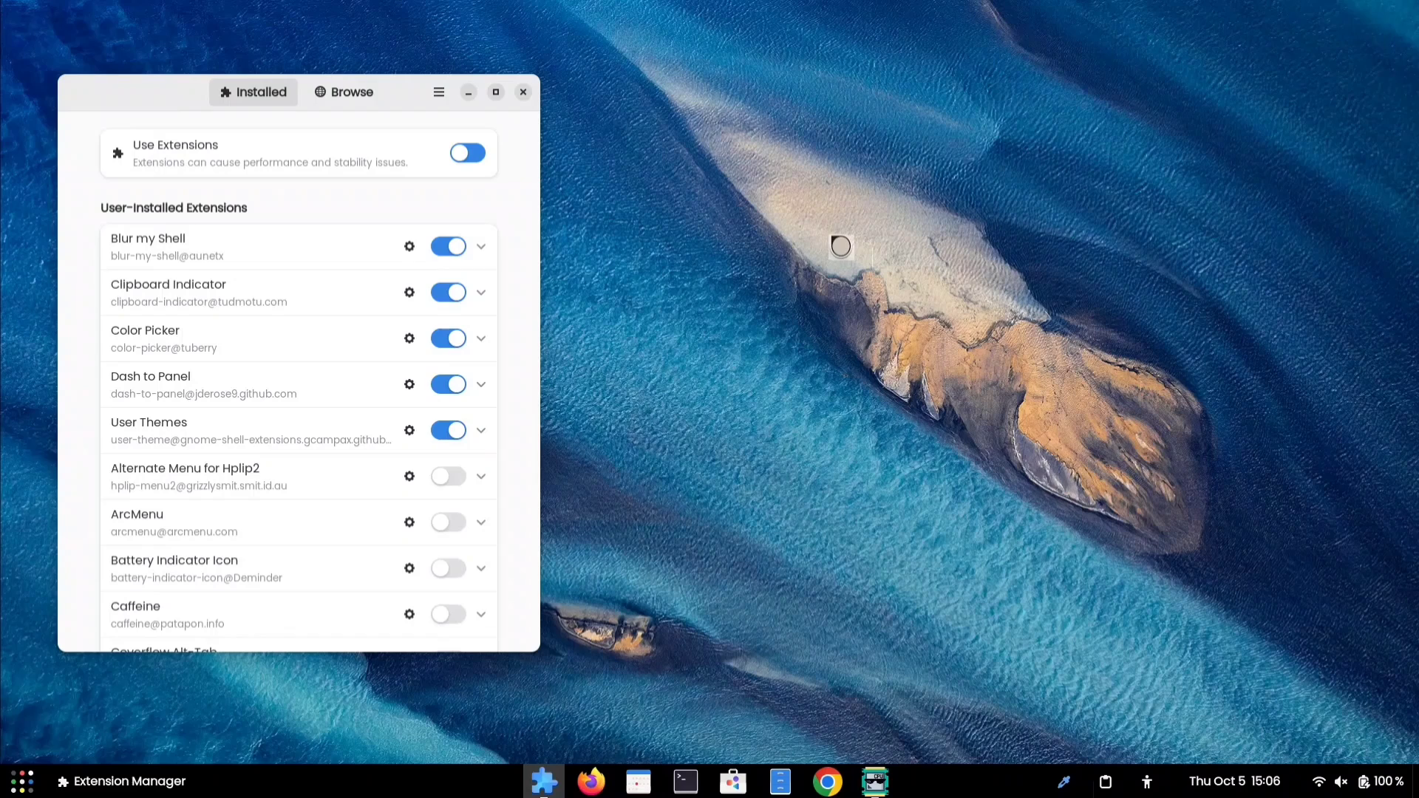
pyautogui.click(824, 236)
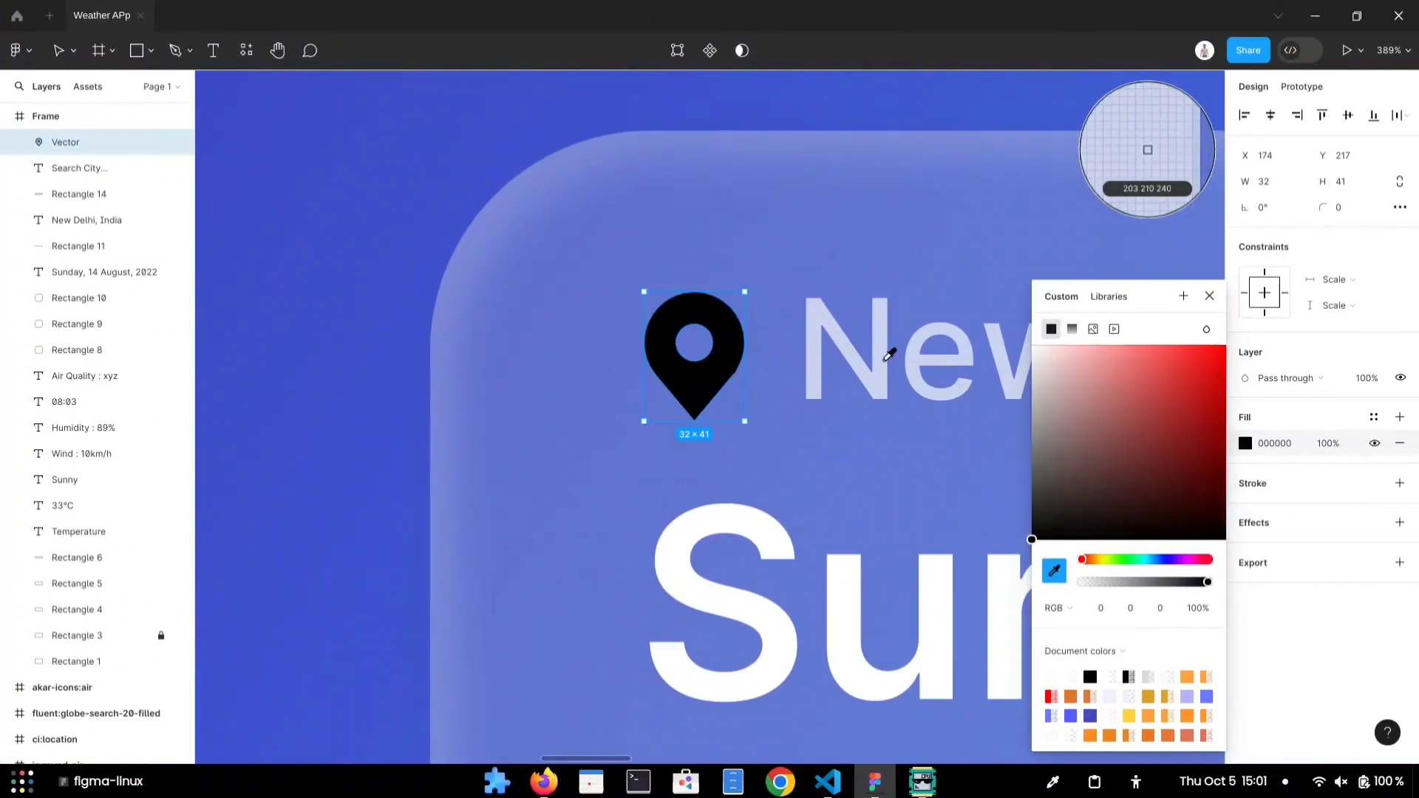
# Fill the location pin with CBD2F0 and give Rectangle 4 a linear yellow-to-red gradient.
pyautogui.click(1144, 150)
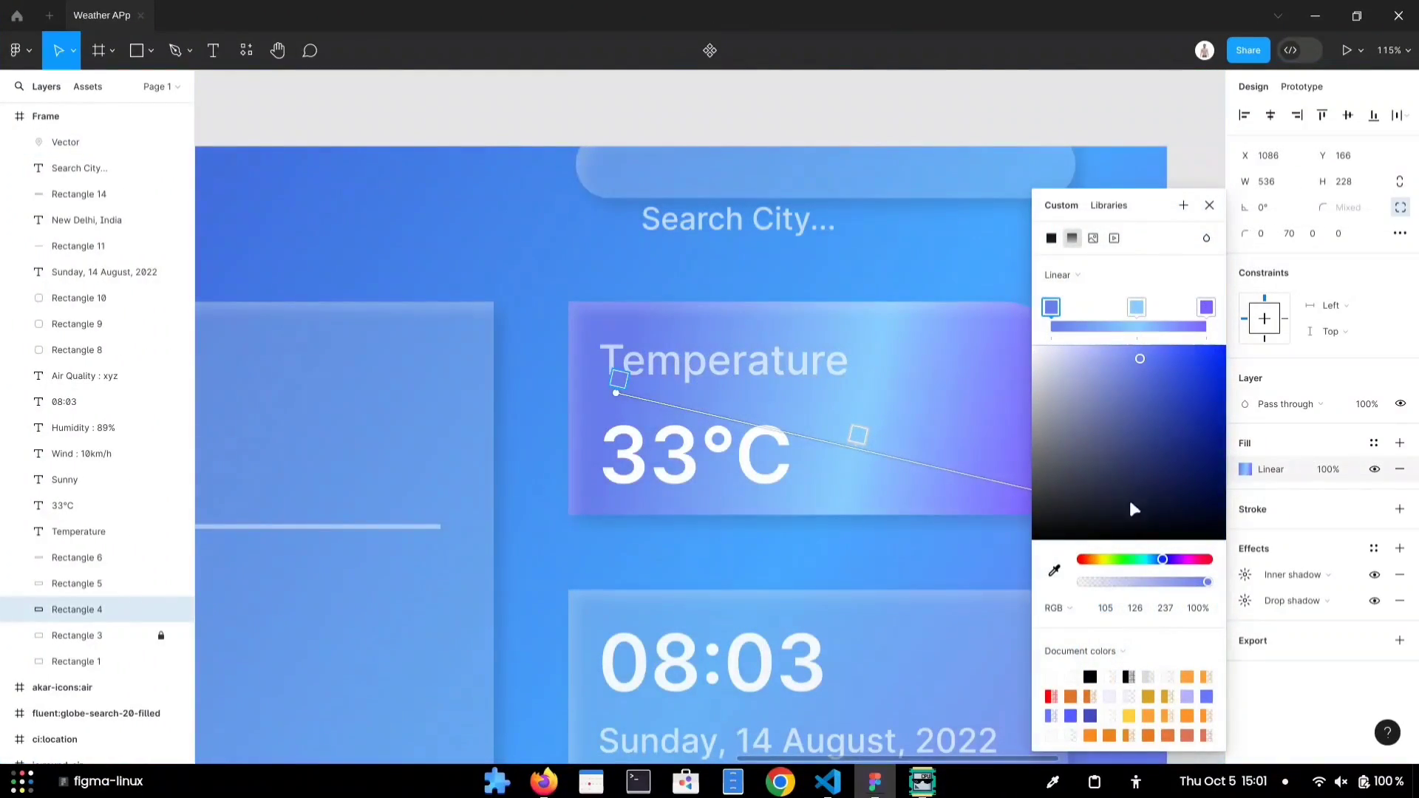
pyautogui.click(1083, 560)
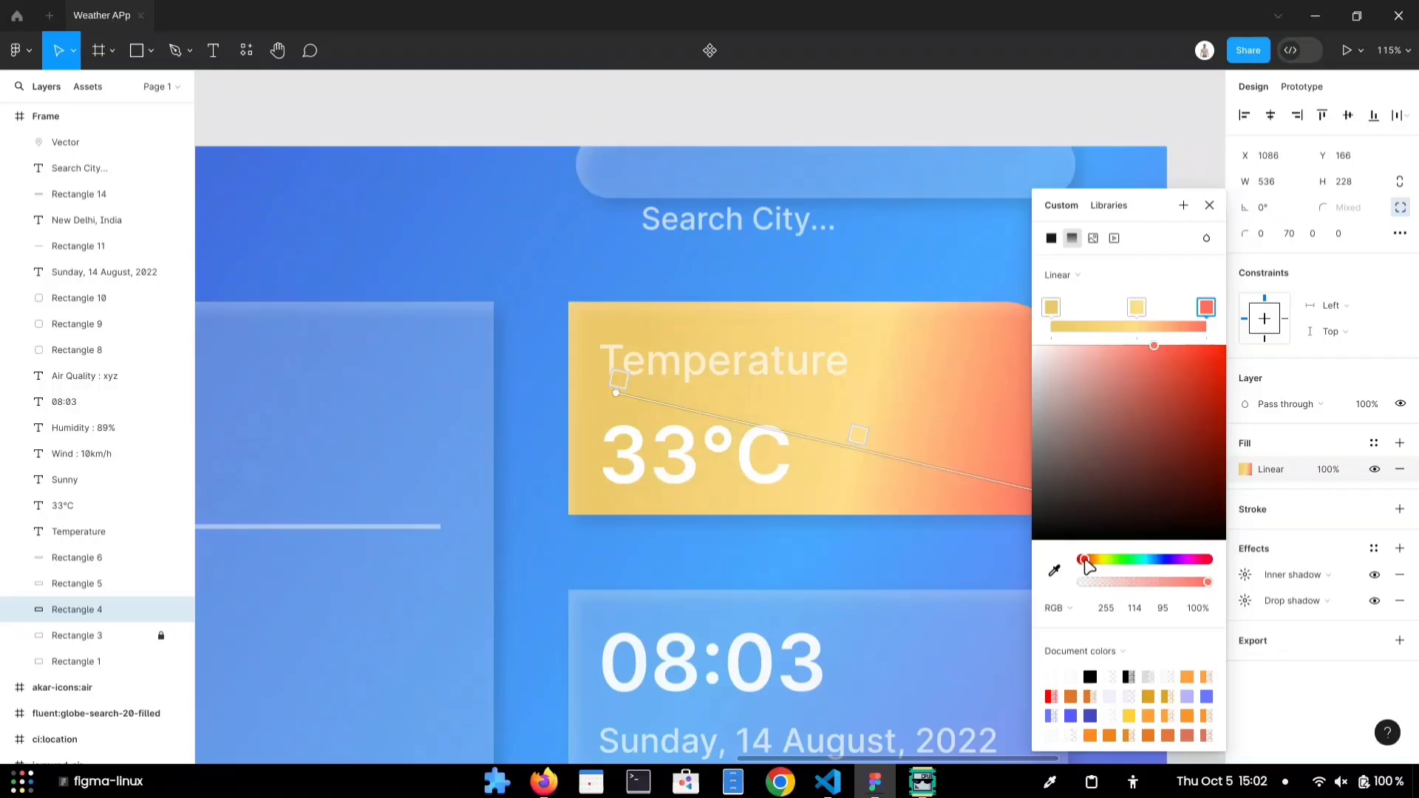
pyautogui.click(1209, 205)
pyautogui.scroll(-5, 1056, 369)
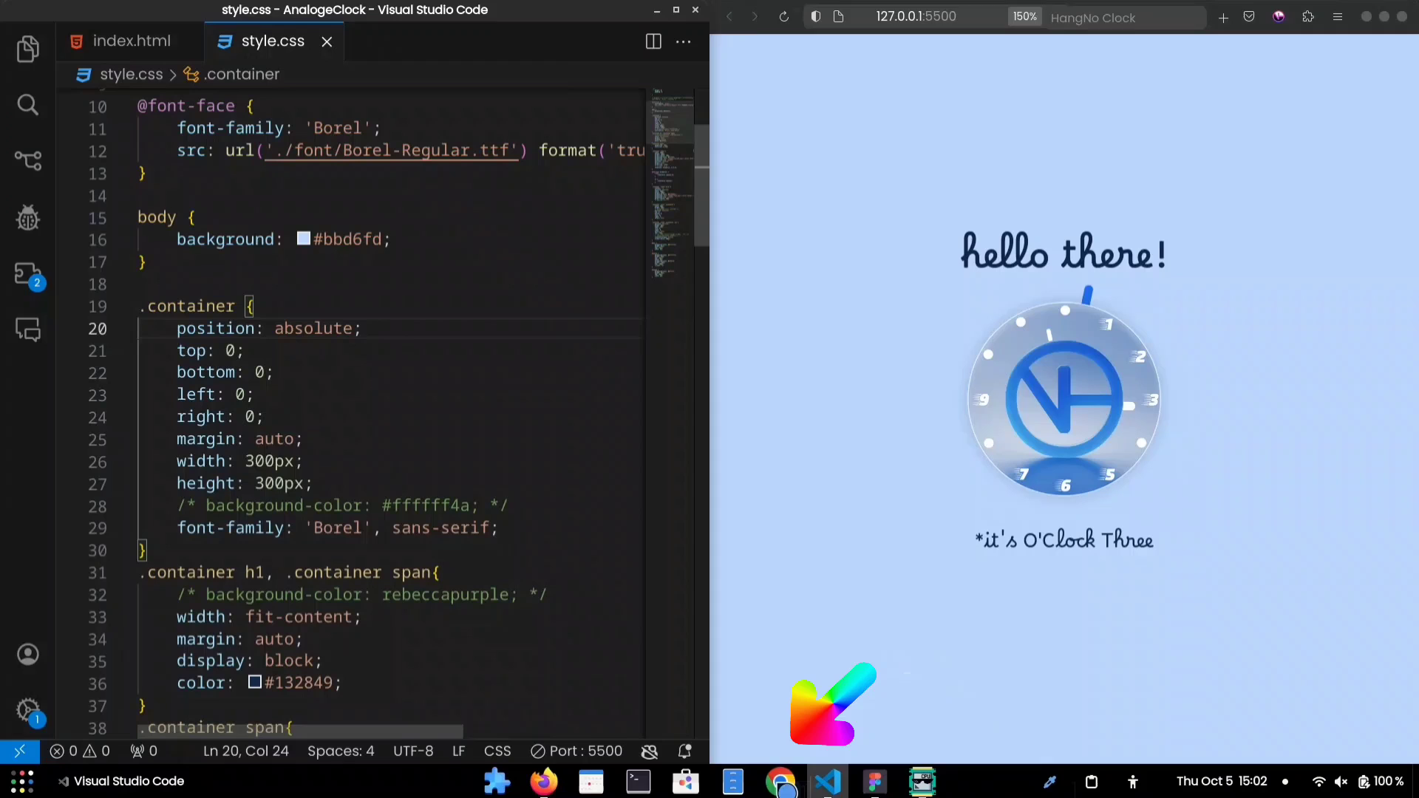
# Replace the body background value in style.css with #ff3d2f, picked from the Chrome icon.
pyautogui.click(785, 782)
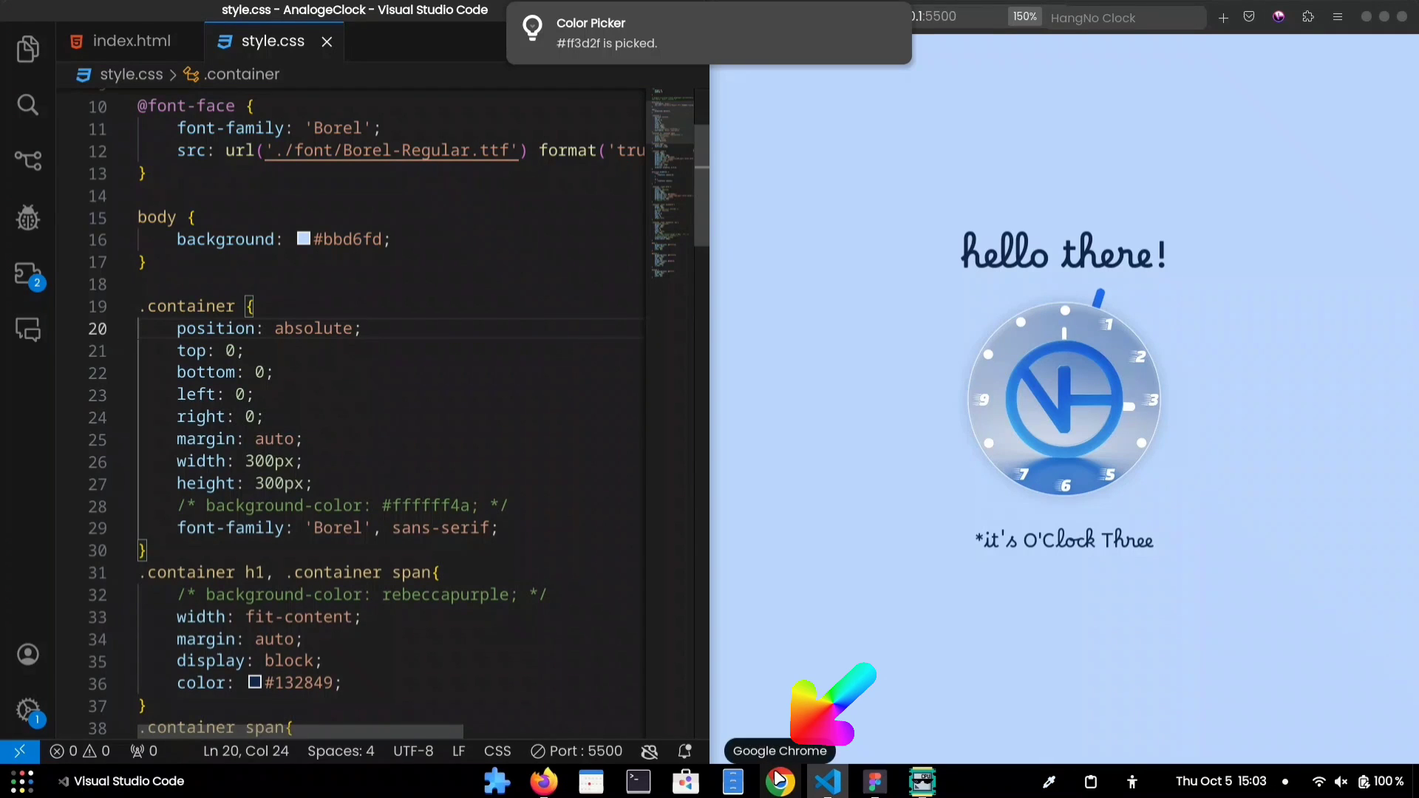
pyautogui.doubleClick(382, 237)
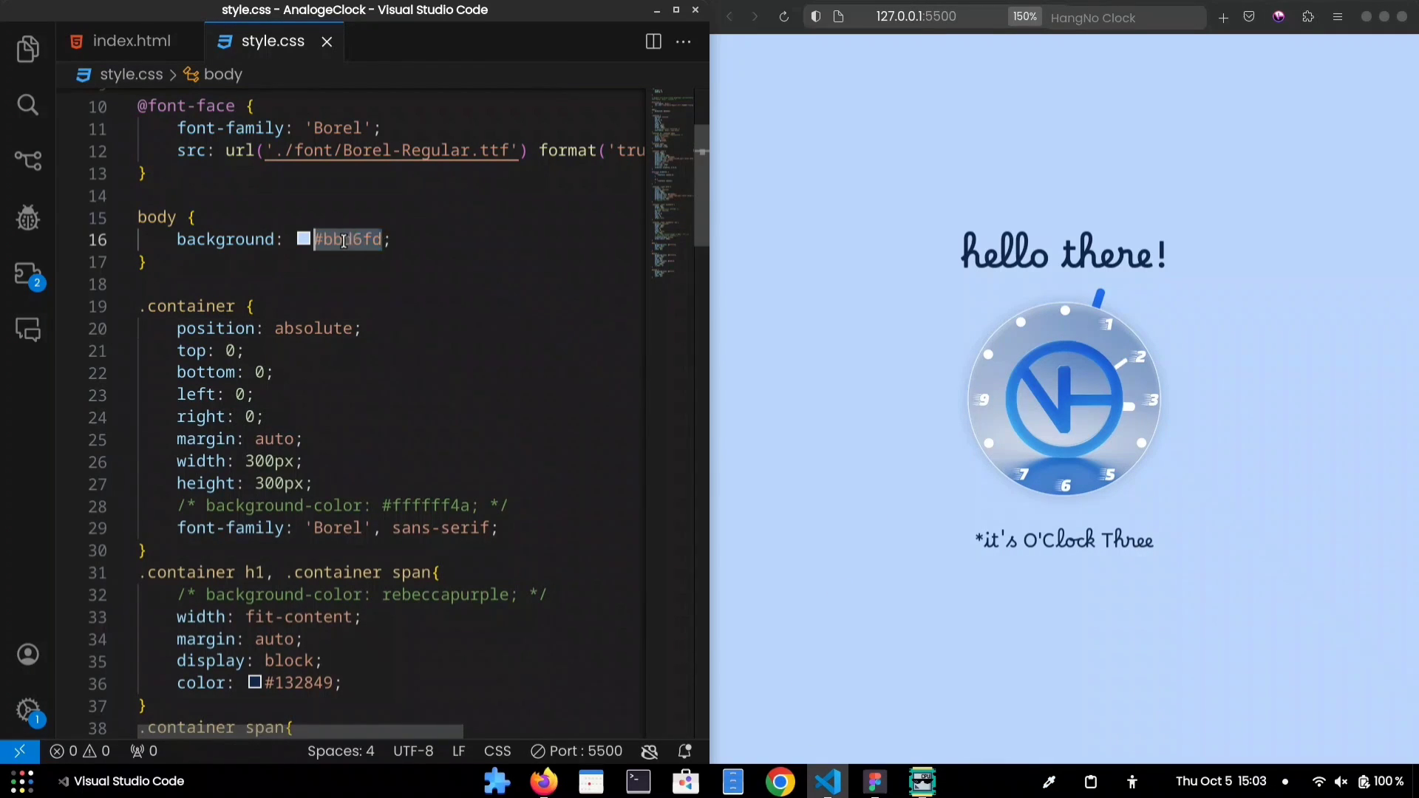
pyautogui.rightClick(343, 240)
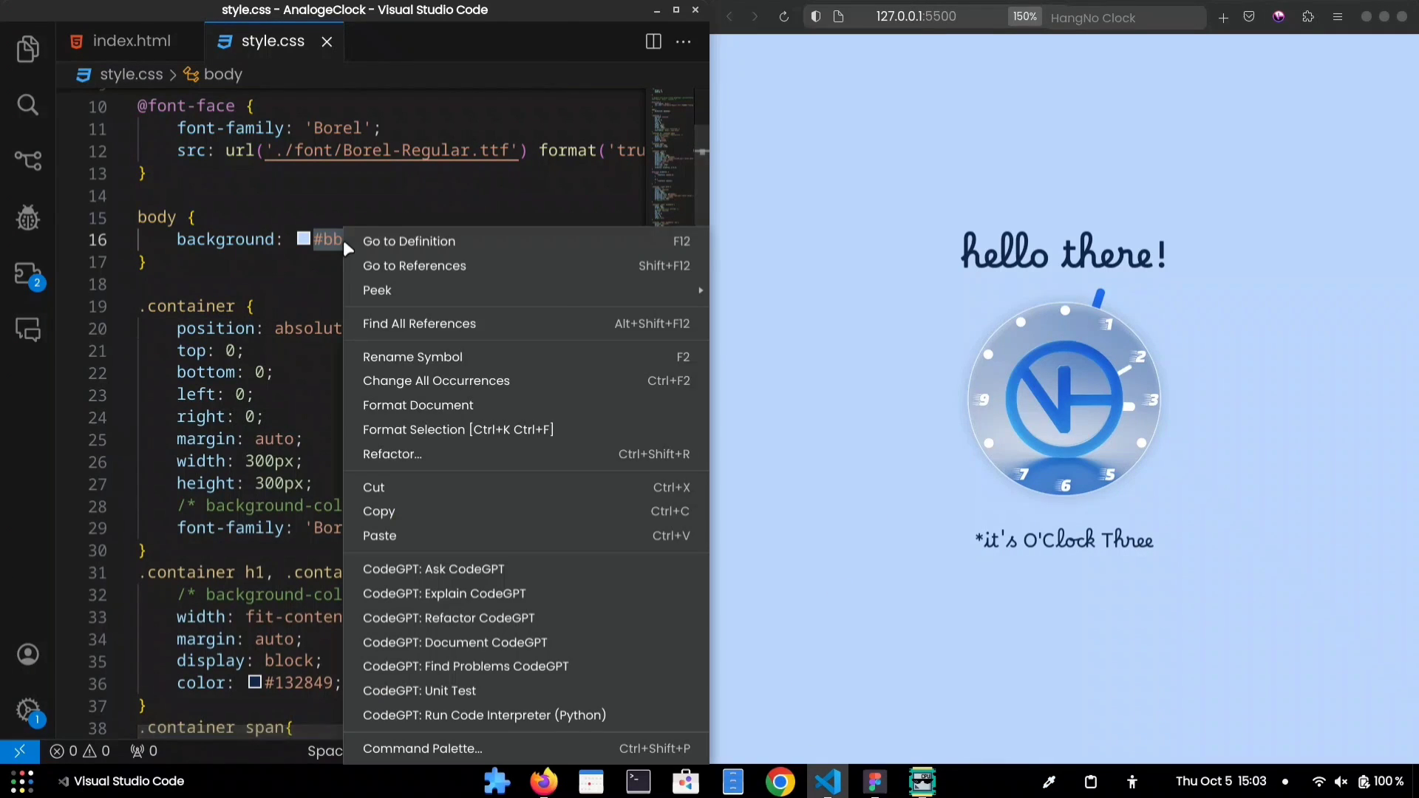
pyautogui.click(389, 536)
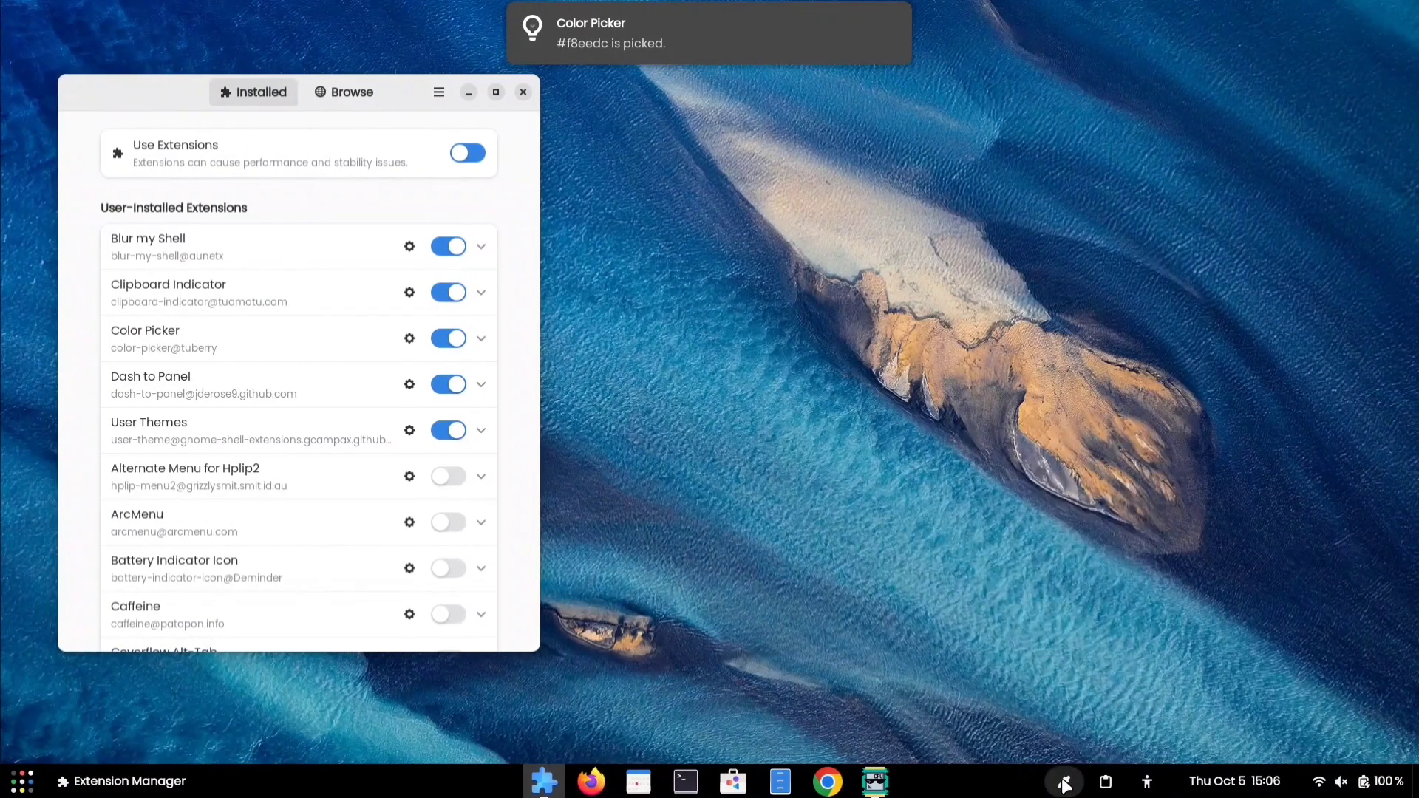
pyautogui.click(1325, 781)
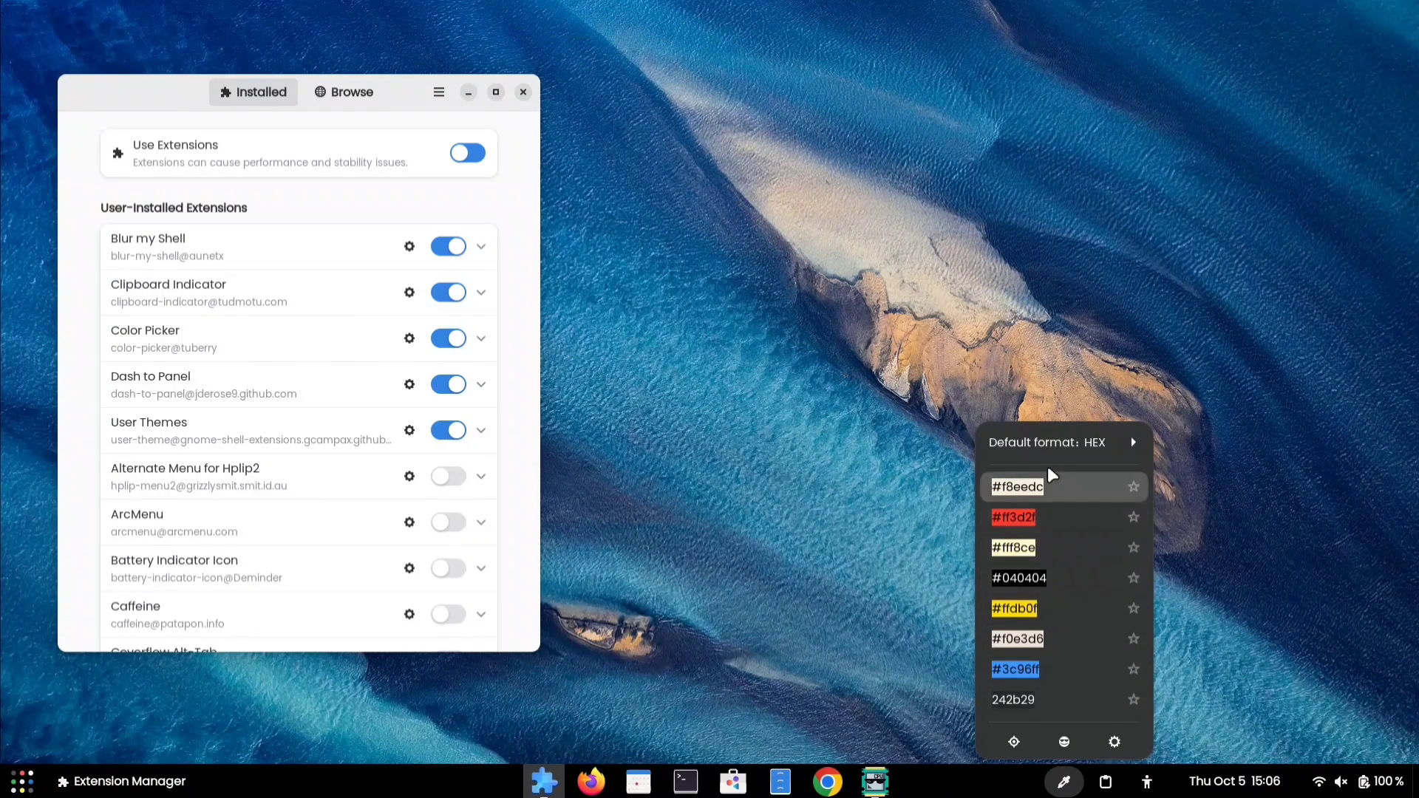
# Open Color Picker's preferences and review the Default format options, leaving HEX selected.
pyautogui.click(1127, 743)
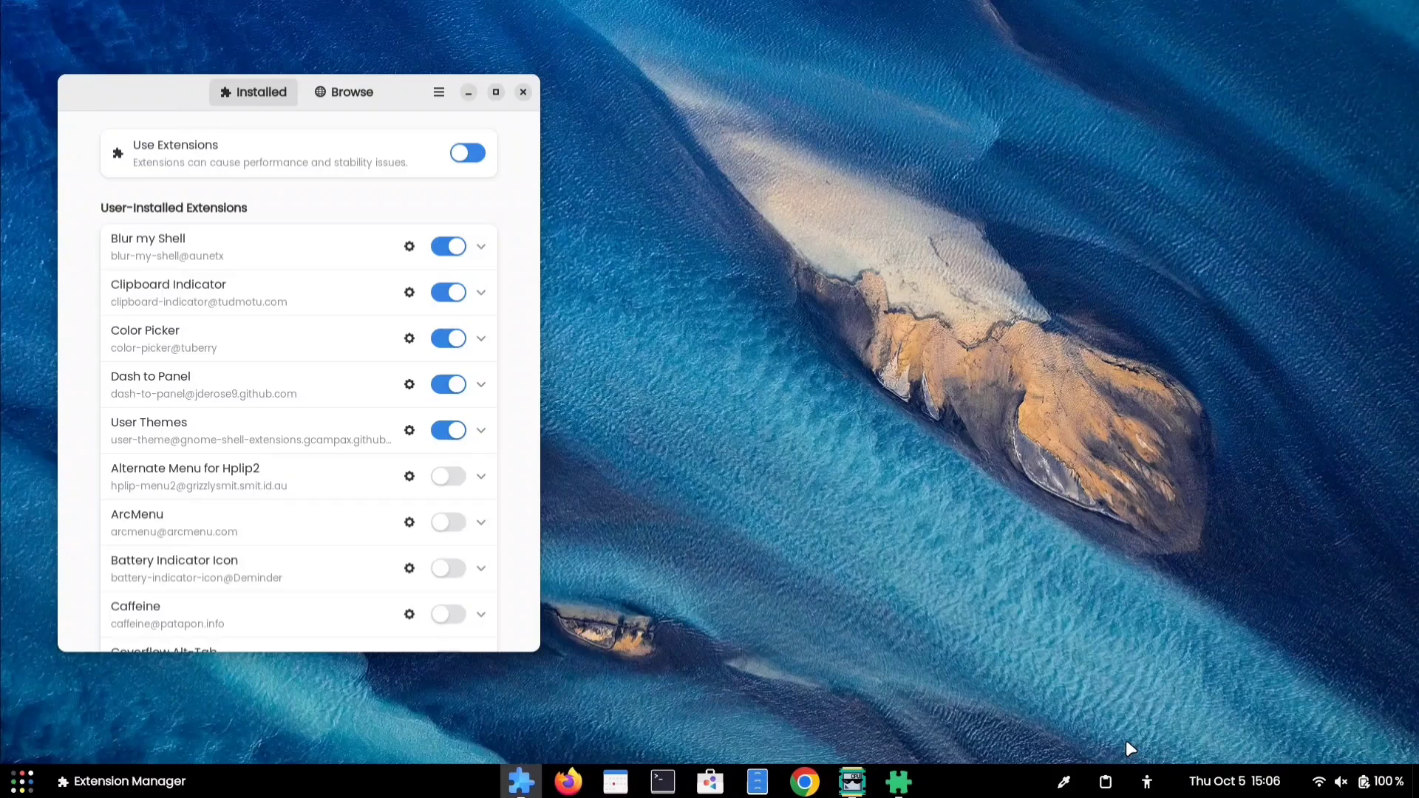
pyautogui.moveTo(802, 187); pyautogui.dragTo(923, 128)
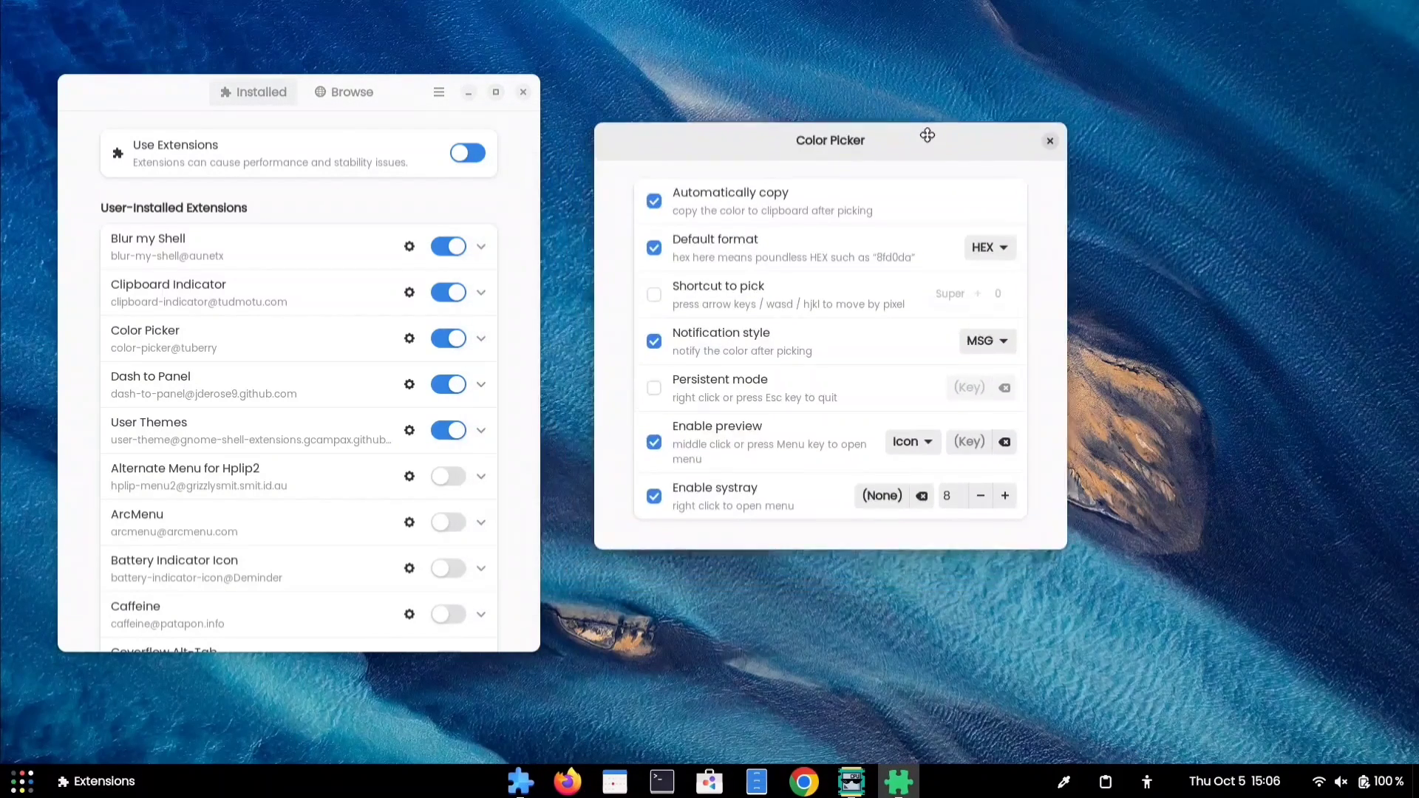
pyautogui.click(1002, 236)
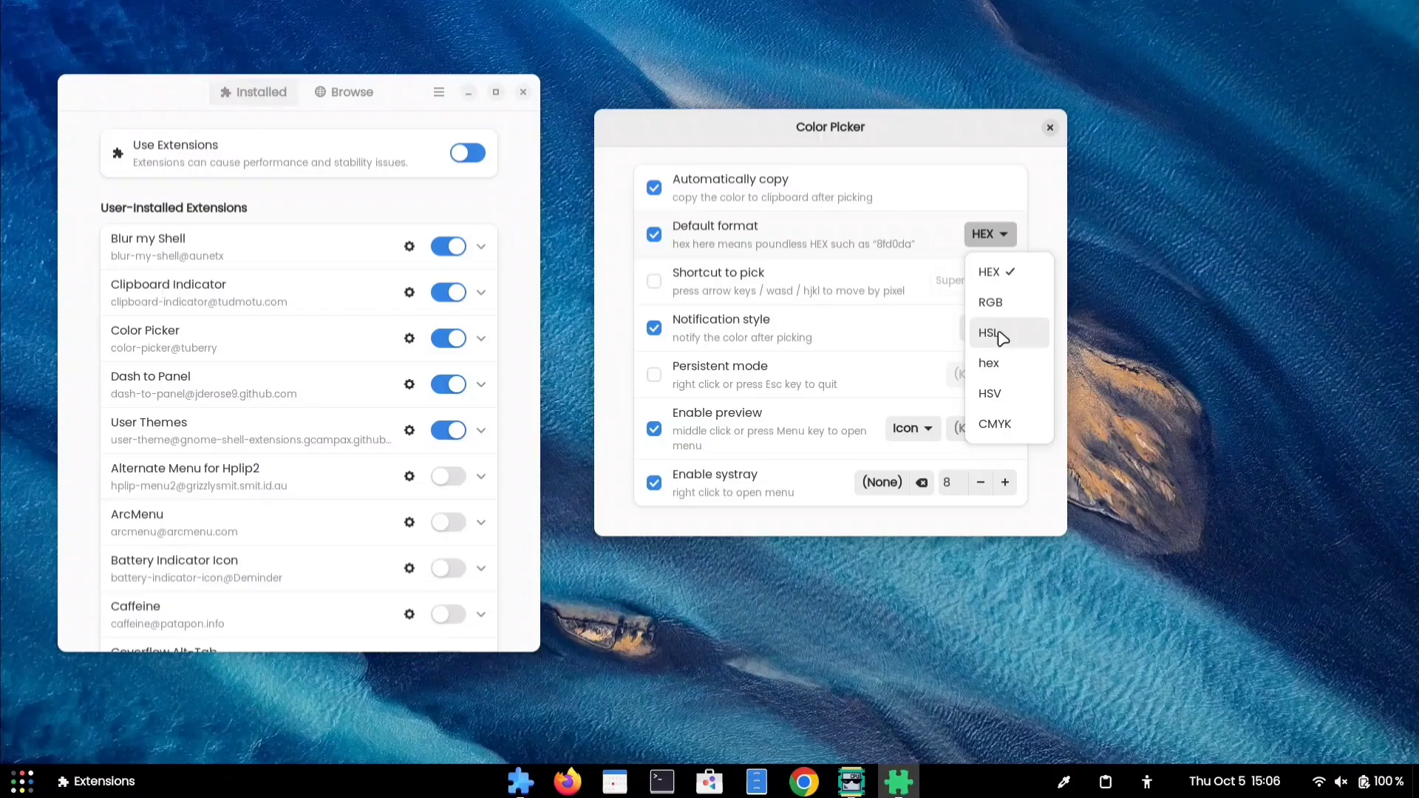
pyautogui.click(773, 360)
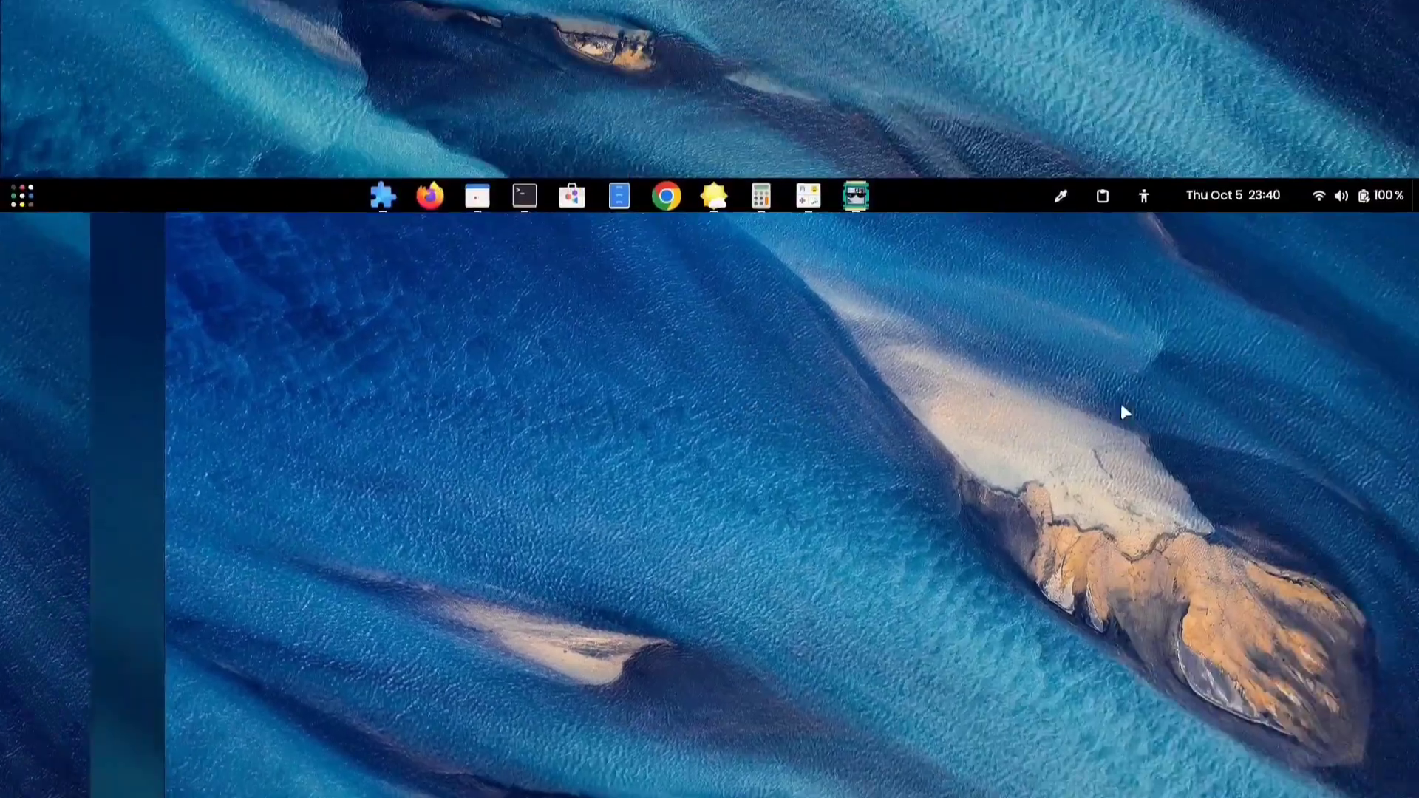
# Alt-Tab through Calendar, Characters and Weather to bring Extension Manager forward.
pyautogui.hotkey('alt', 'Tab')
pyautogui.hotkey('alt', 'Tab')
pyautogui.hotkey('alt', 'Tab')
pyautogui.hotkey('alt', 'Tab')
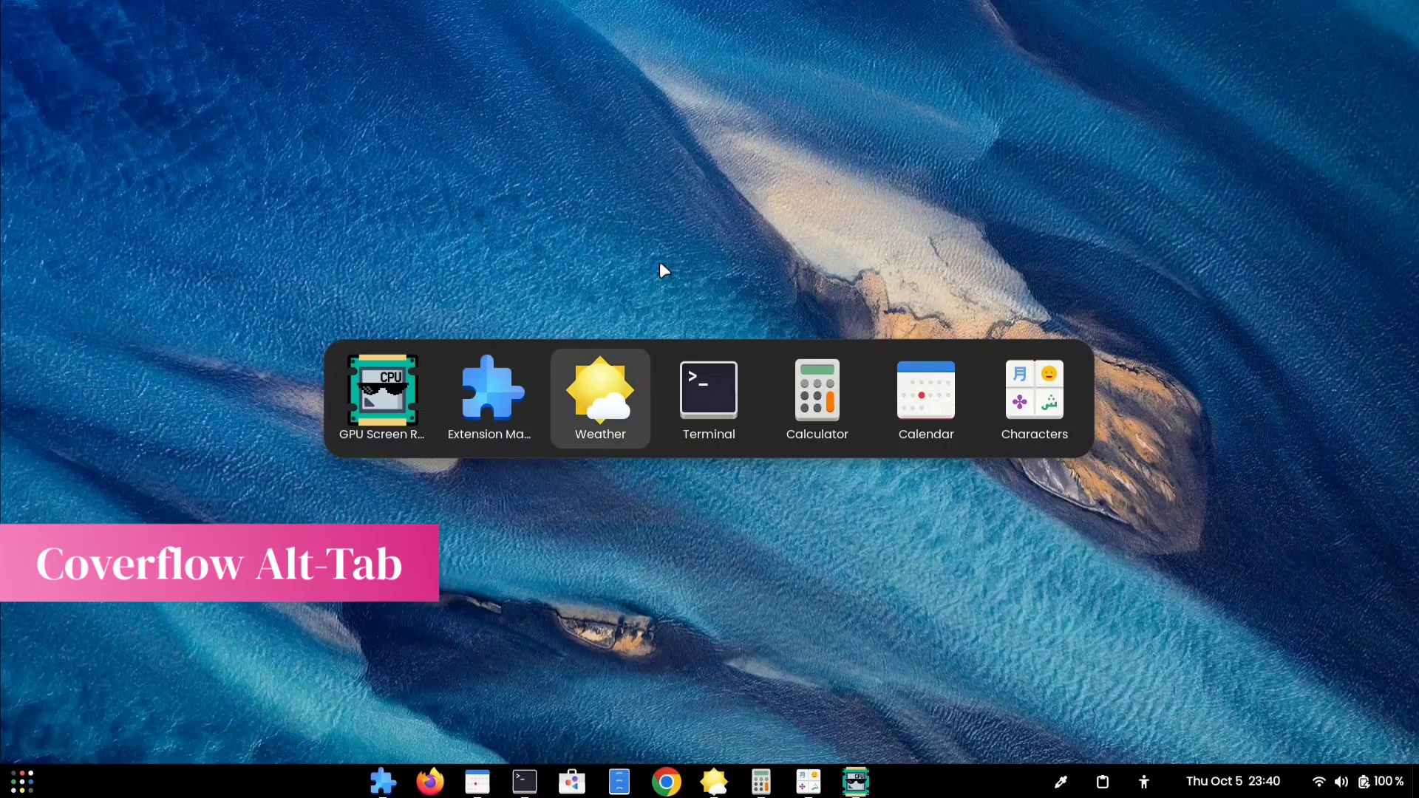
pyautogui.hotkey('alt', 'Tab')
pyautogui.hotkey('alt', 'Tab')
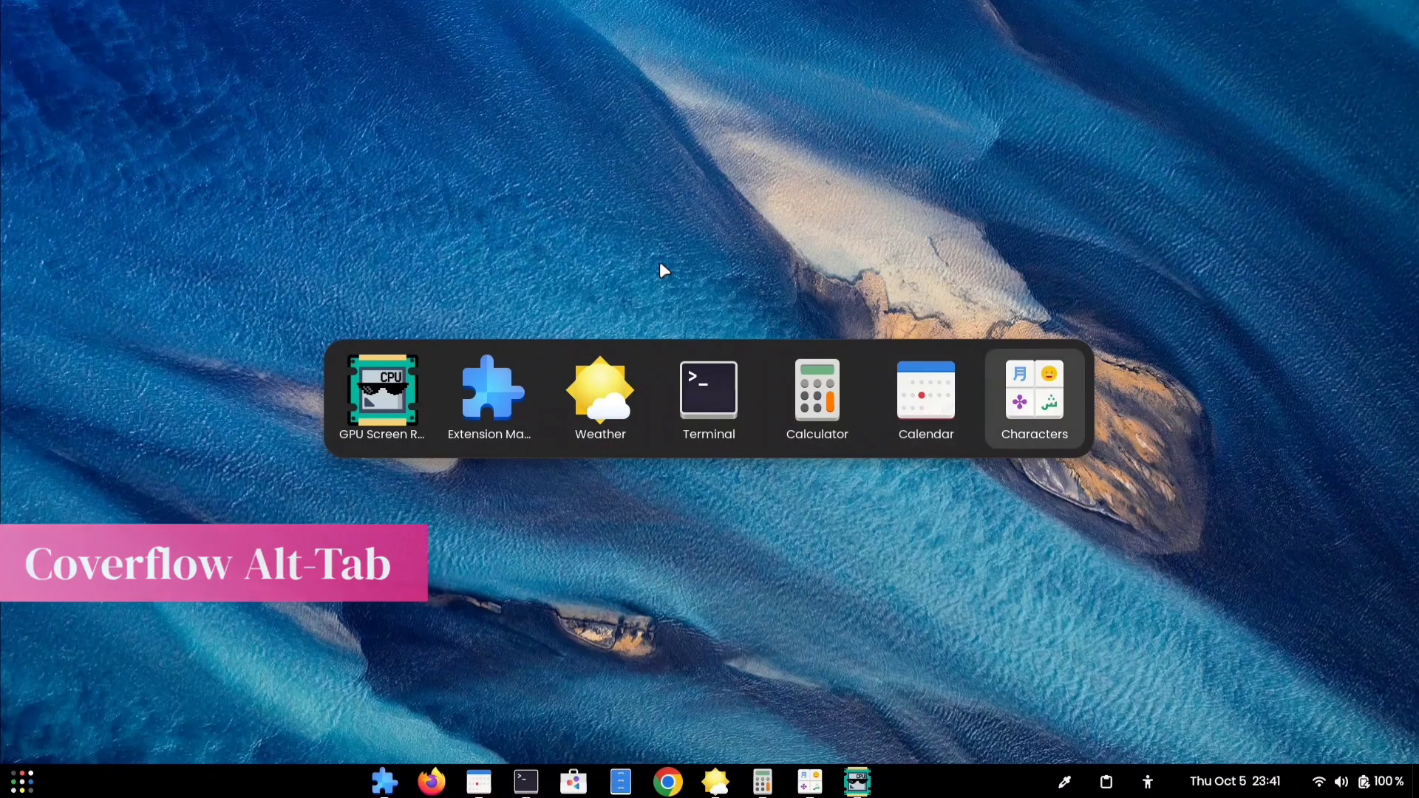
pyautogui.hotkey('alt', 'Tab')
pyautogui.hotkey('alt', 'Tab')
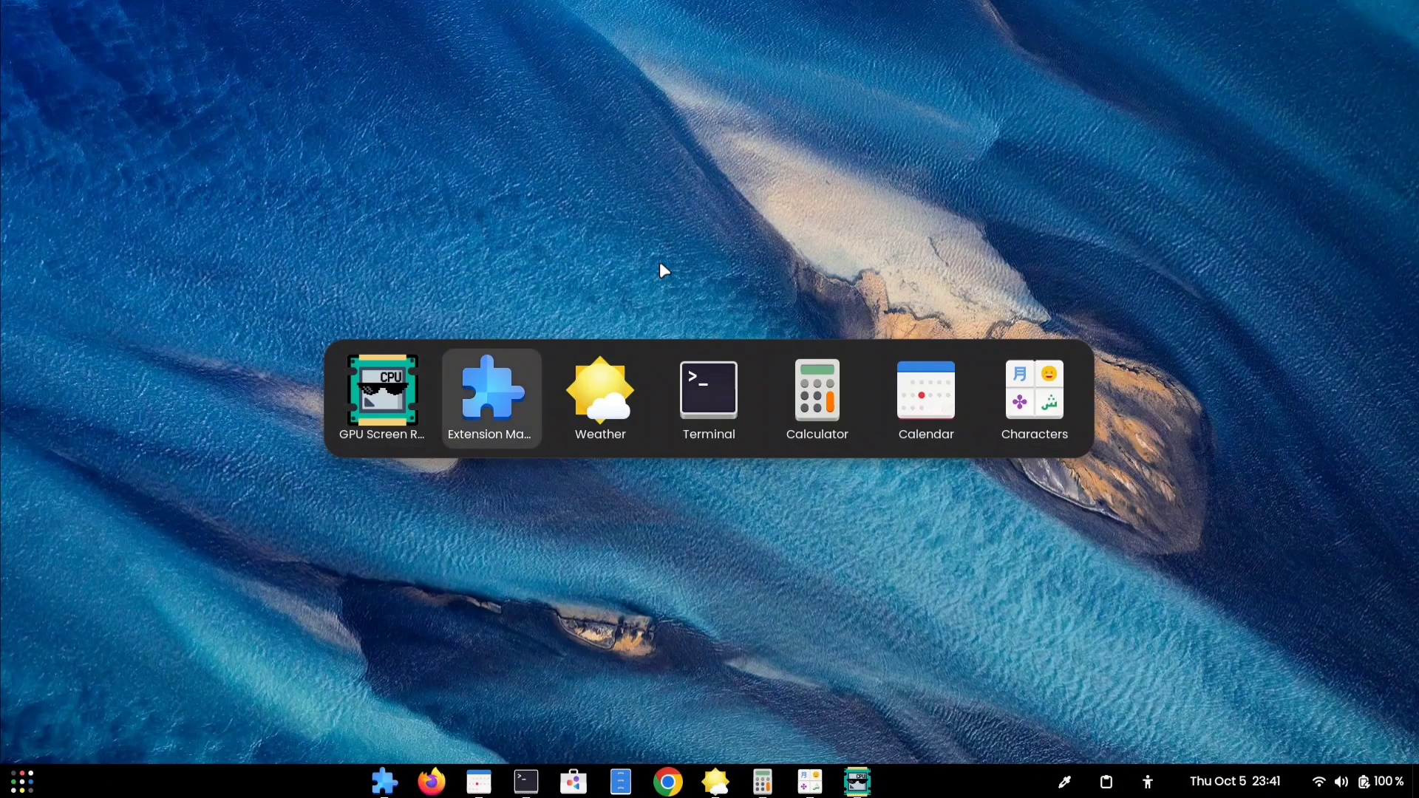
pyautogui.hotkey('alt', 'Tab')
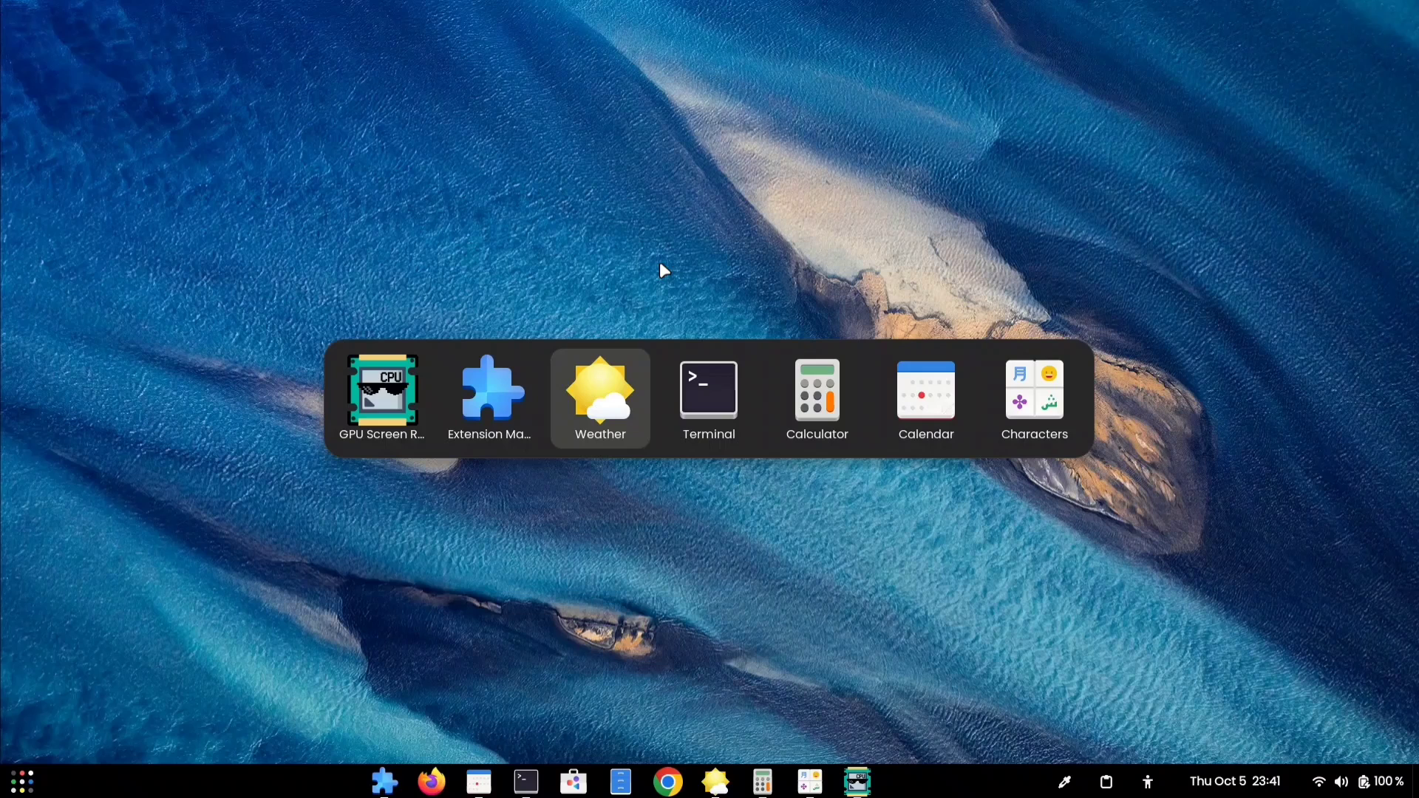
pyautogui.hotkey('alt', 'Tab')
pyautogui.hotkey('alt', 'Tab')
pyautogui.hotkey('alt', 'Tab')
pyautogui.hotkey('alt', 'Tab')
pyautogui.hotkey('alt', 'Tab')
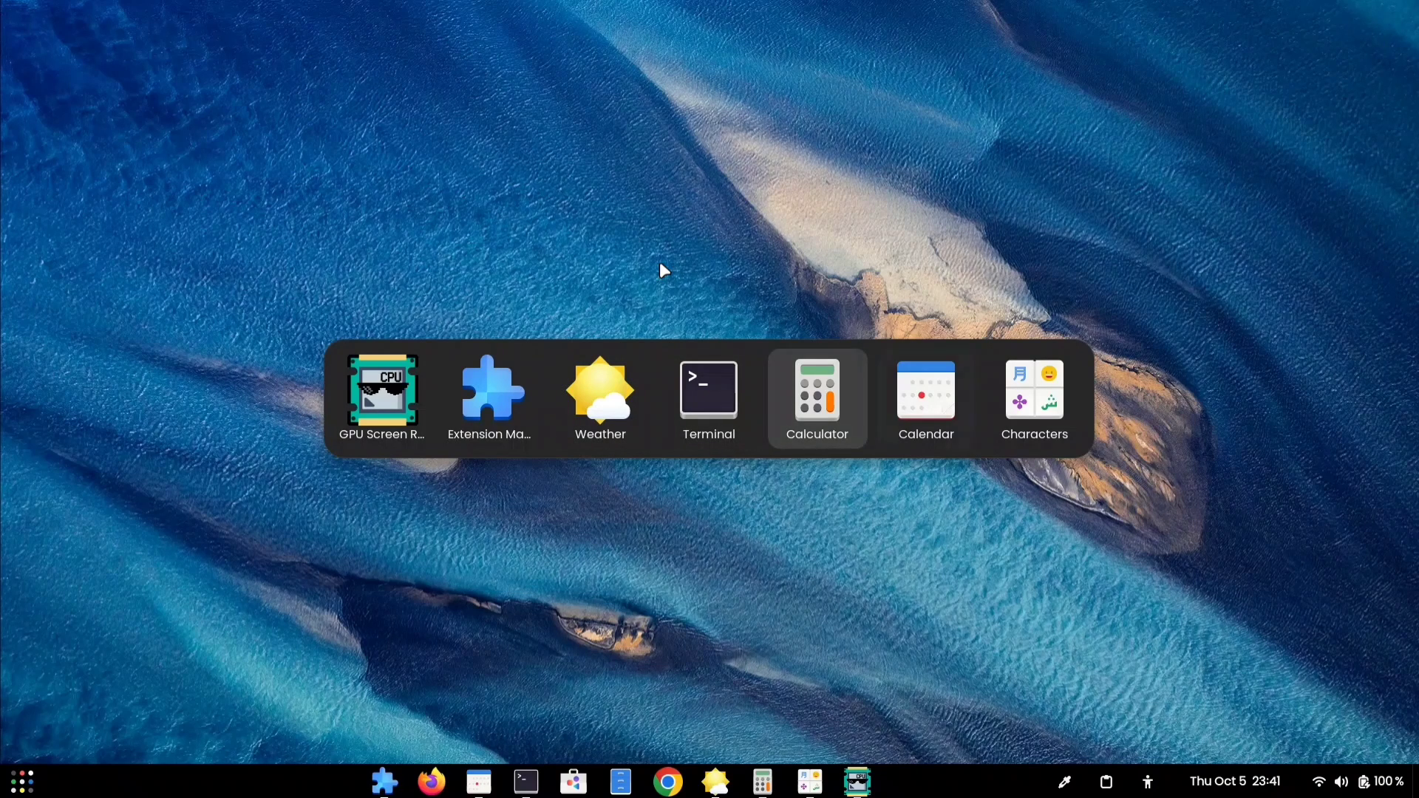
pyautogui.hotkey('alt', 'Tab')
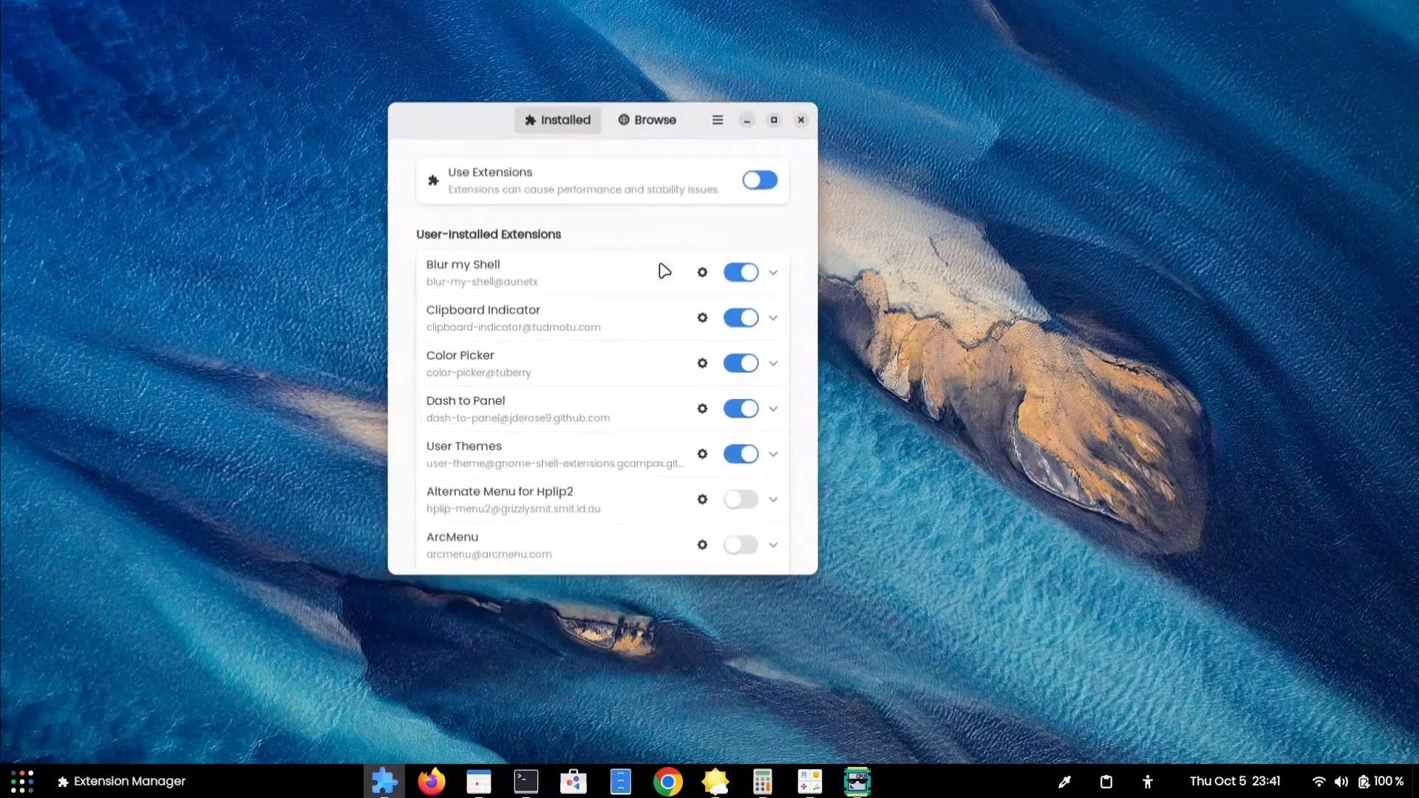
# Switch on Coverflow Alt-Tab in the Installed list and try the new switcher.
pyautogui.scroll(-7, 633, 410)
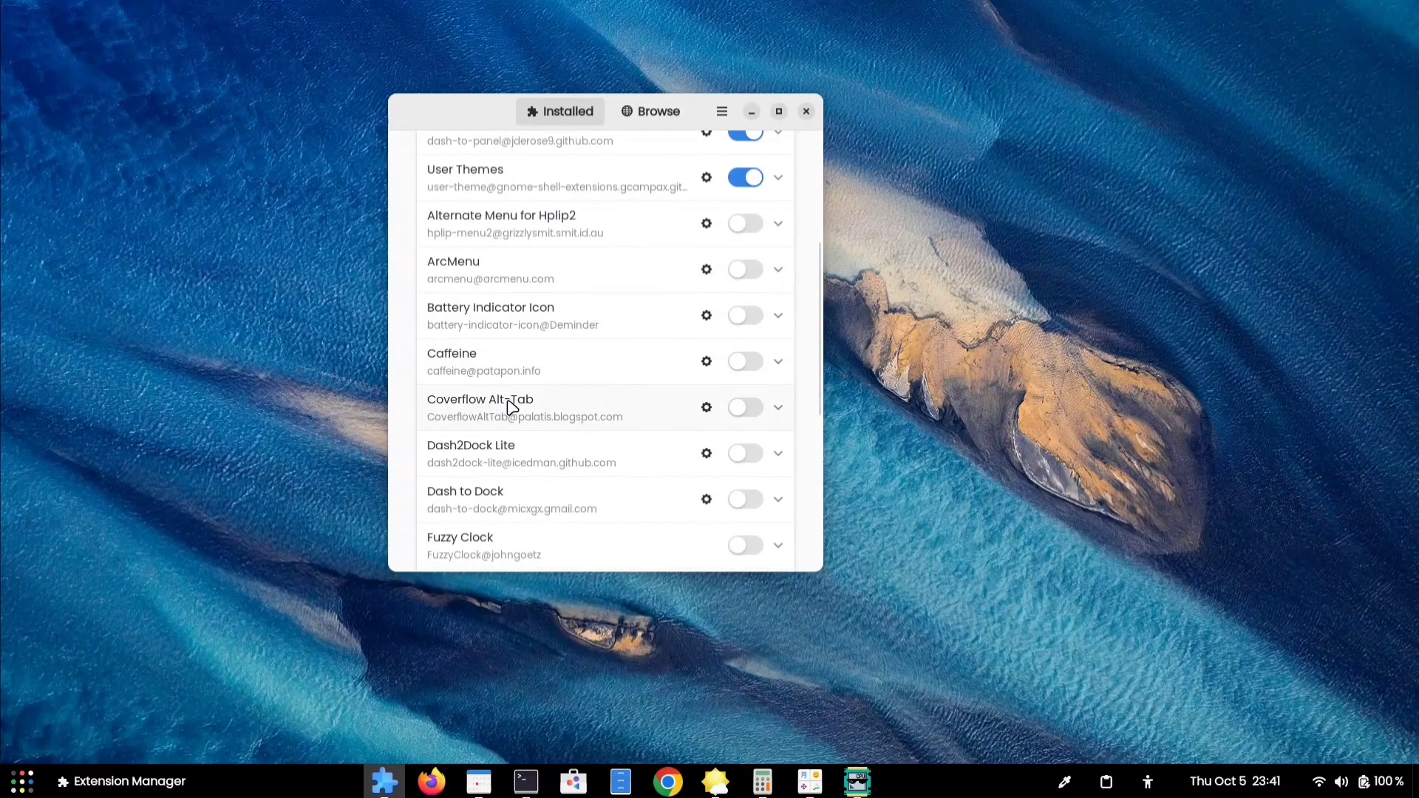
pyautogui.click(739, 409)
pyautogui.hotkey('alt', 'Tab')
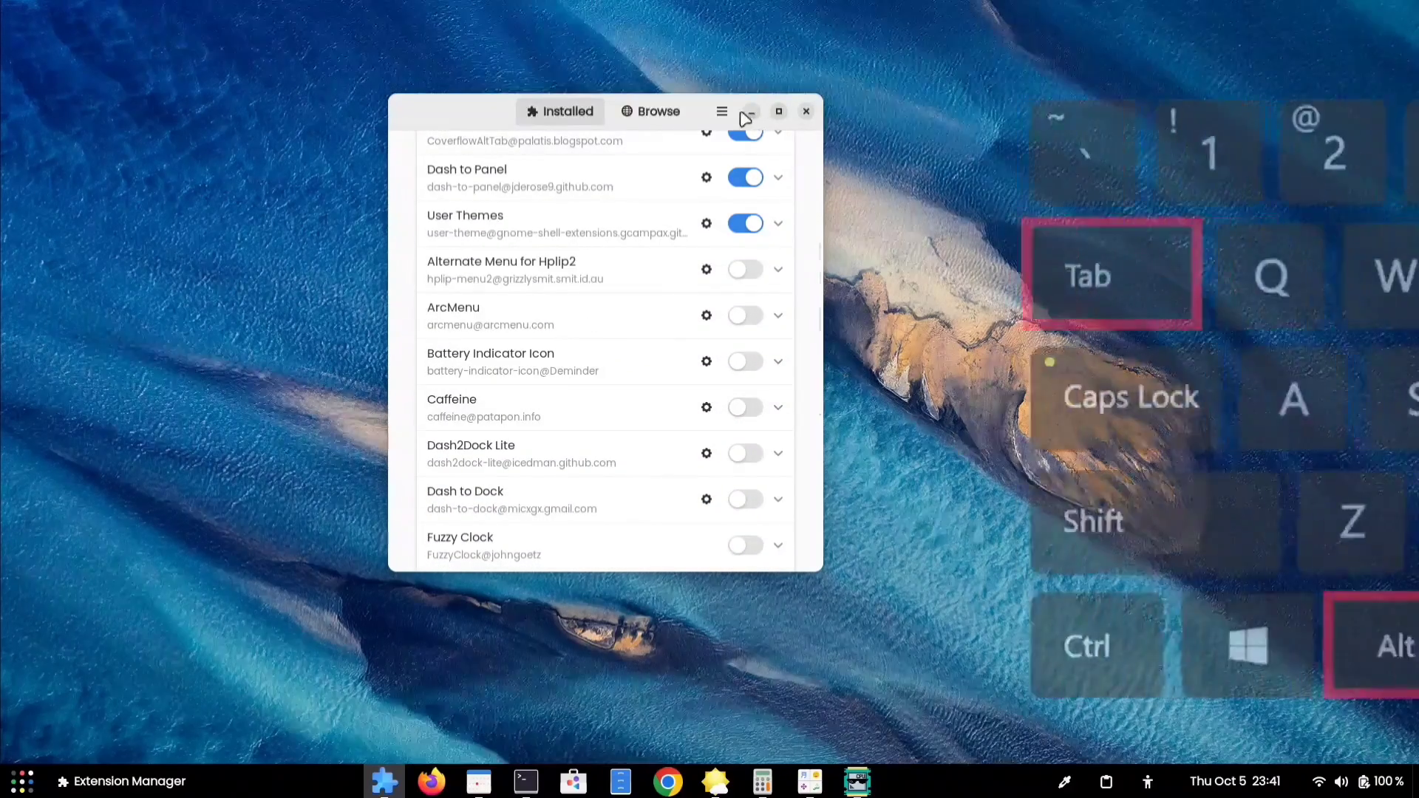
# Minimize Extension Manager, pick Terminal in the Coverflow switcher, then move to an empty workspace.
pyautogui.click(753, 112)
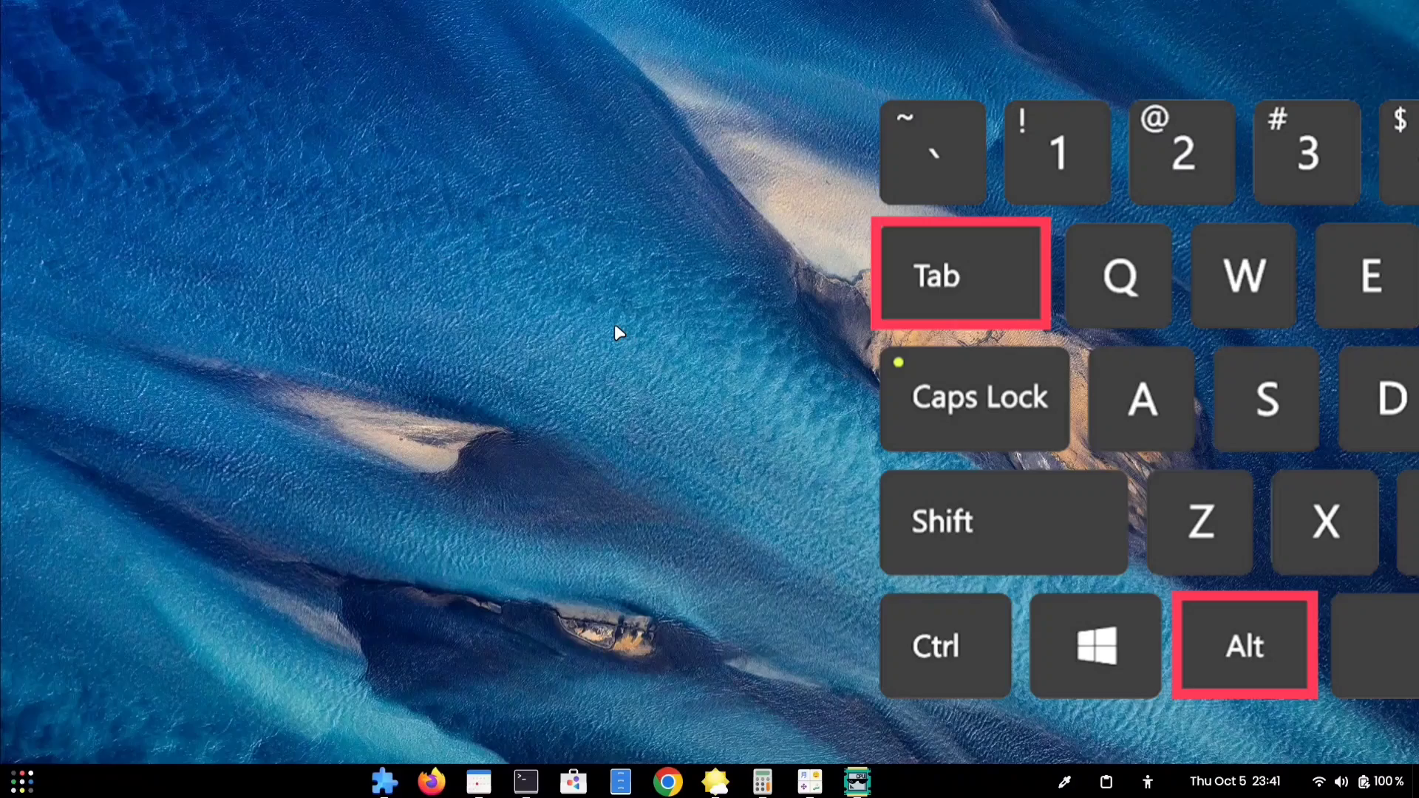
pyautogui.hotkey('alt', 'Tab')
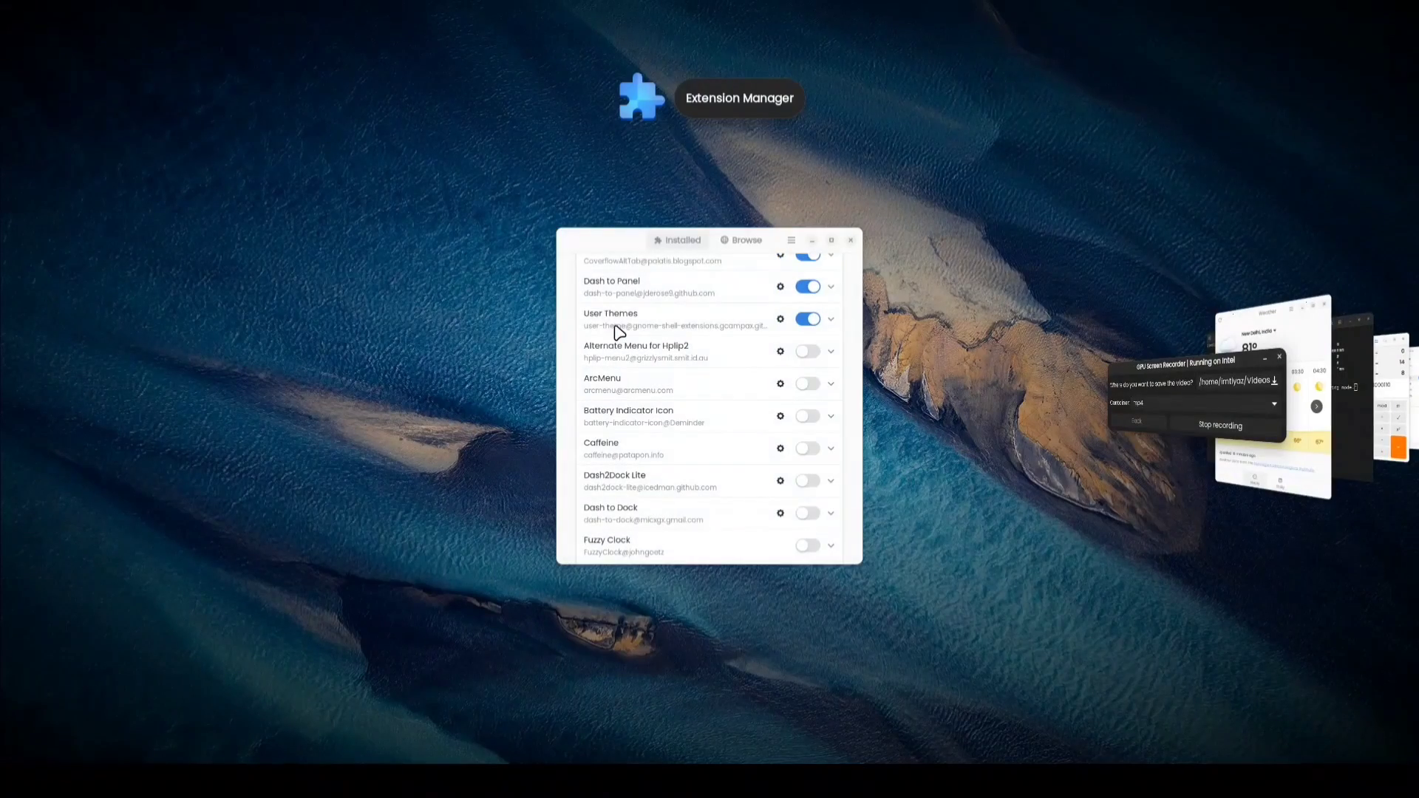
pyautogui.hotkey('alt', 'Tab')
pyautogui.hotkey('alt', 'Tab')
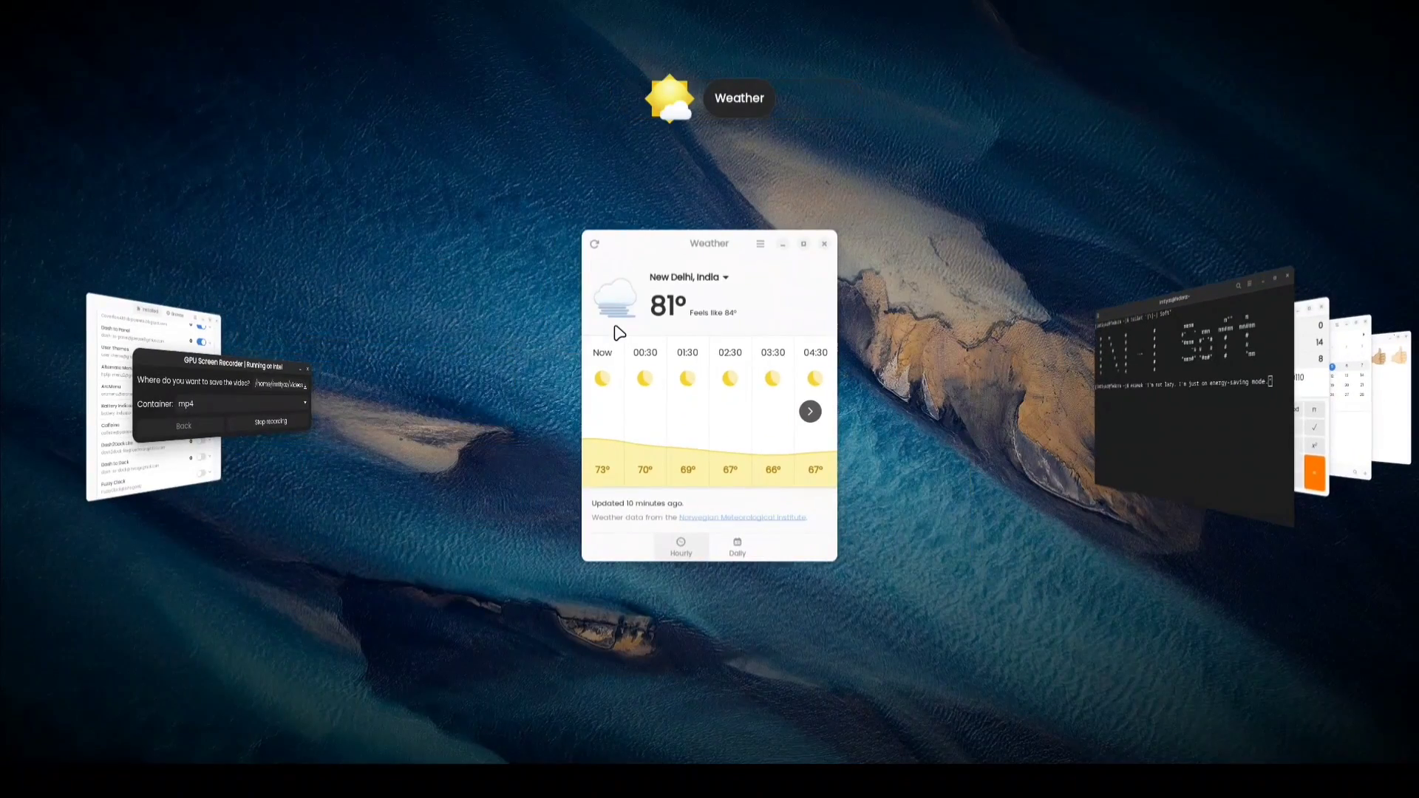
pyautogui.hotkey('alt', 'Tab')
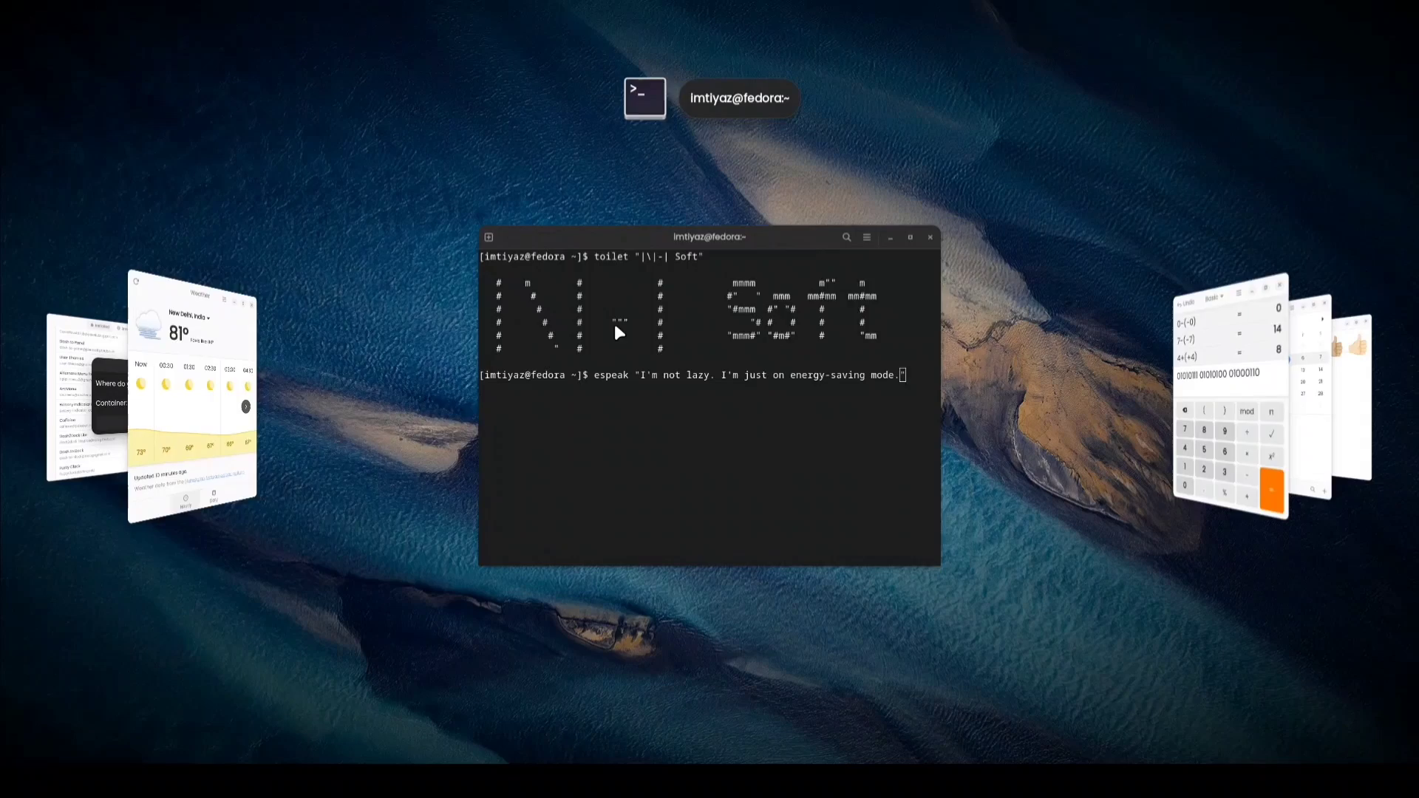
pyautogui.hotkey('alt', 'Tab')
pyautogui.hotkey('alt', 'Tab')
pyautogui.hotkey('alt', 'Tab')
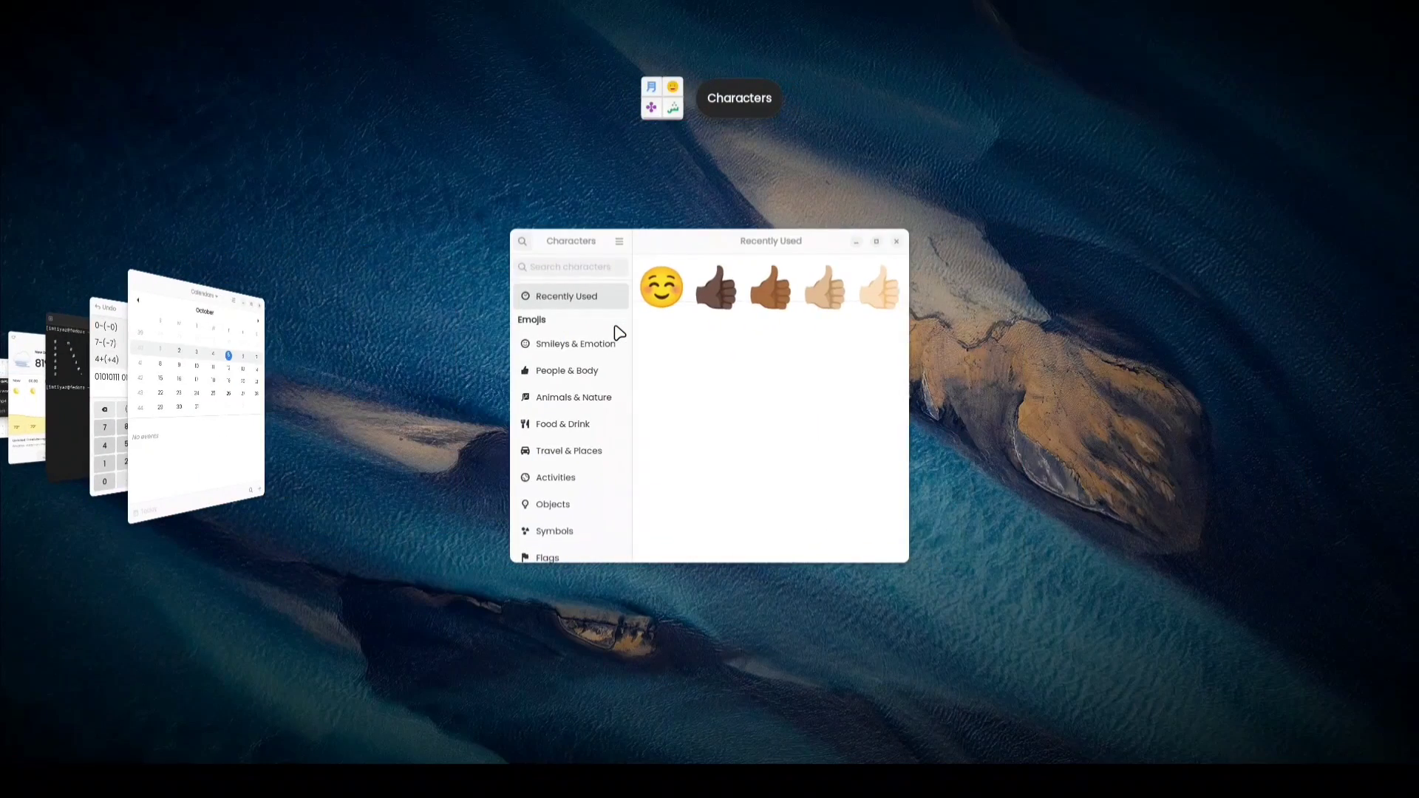
pyautogui.hotkey('alt', 'Tab')
pyautogui.hotkey('alt', 'Tab')
pyautogui.hotkey('alt', 'Tab')
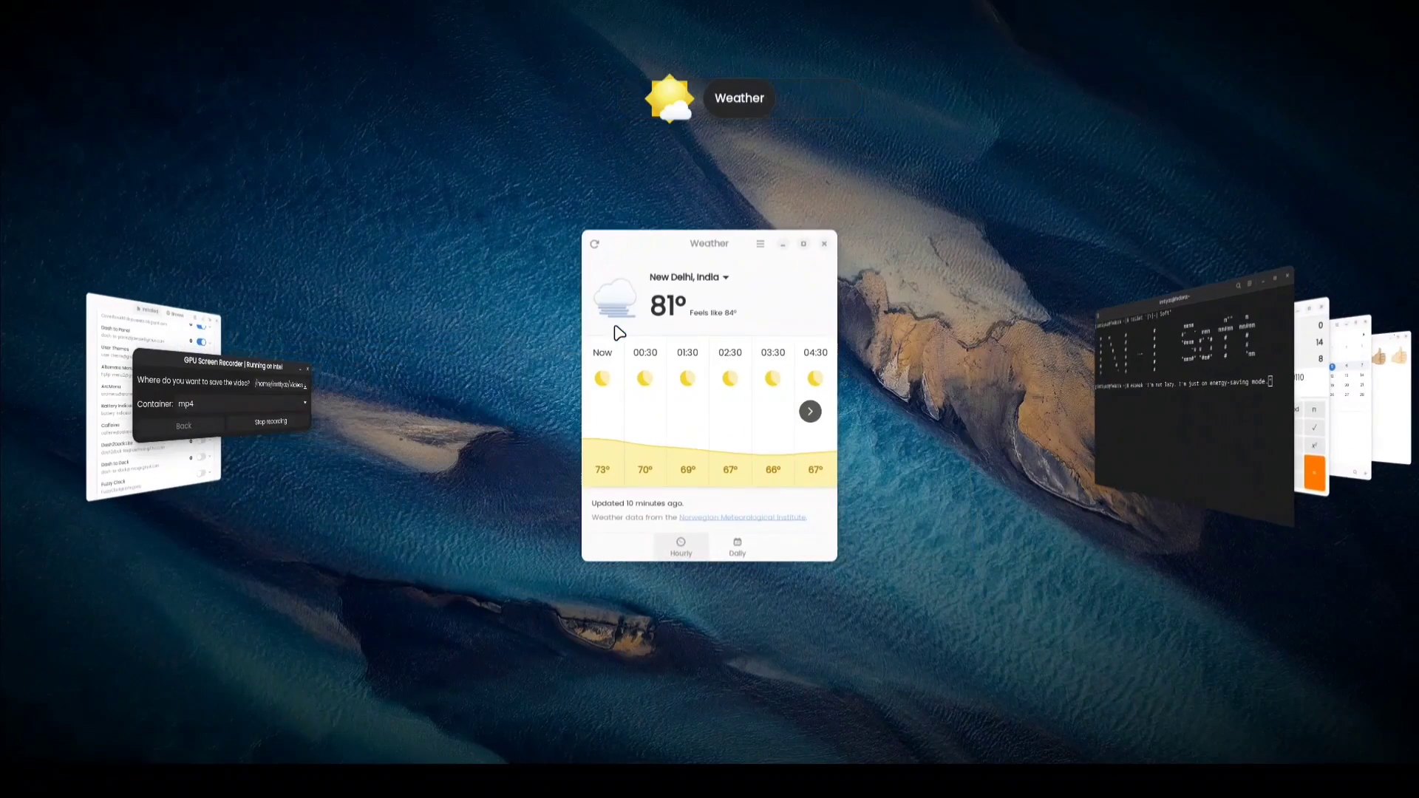
pyautogui.hotkey('alt', 'Tab')
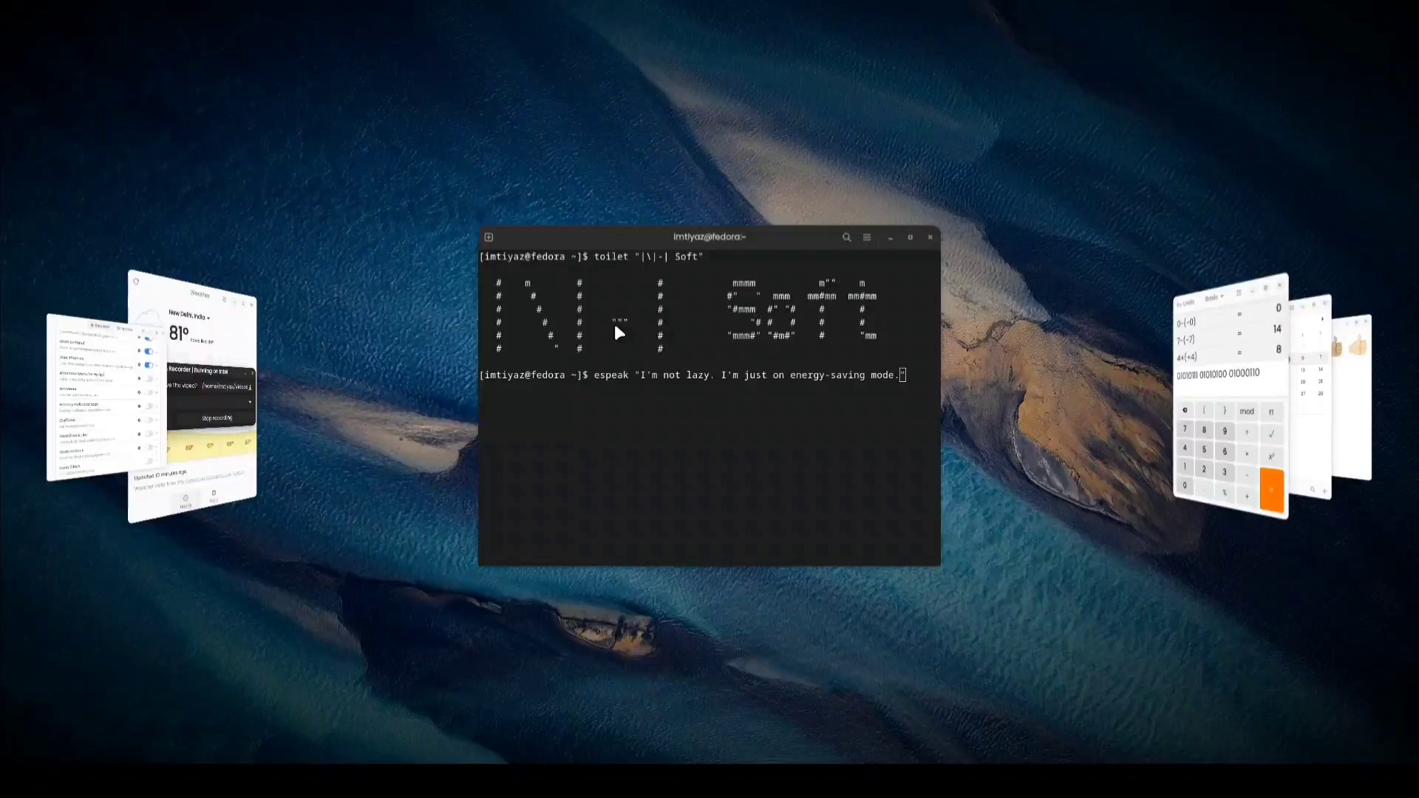
pyautogui.press('Return')
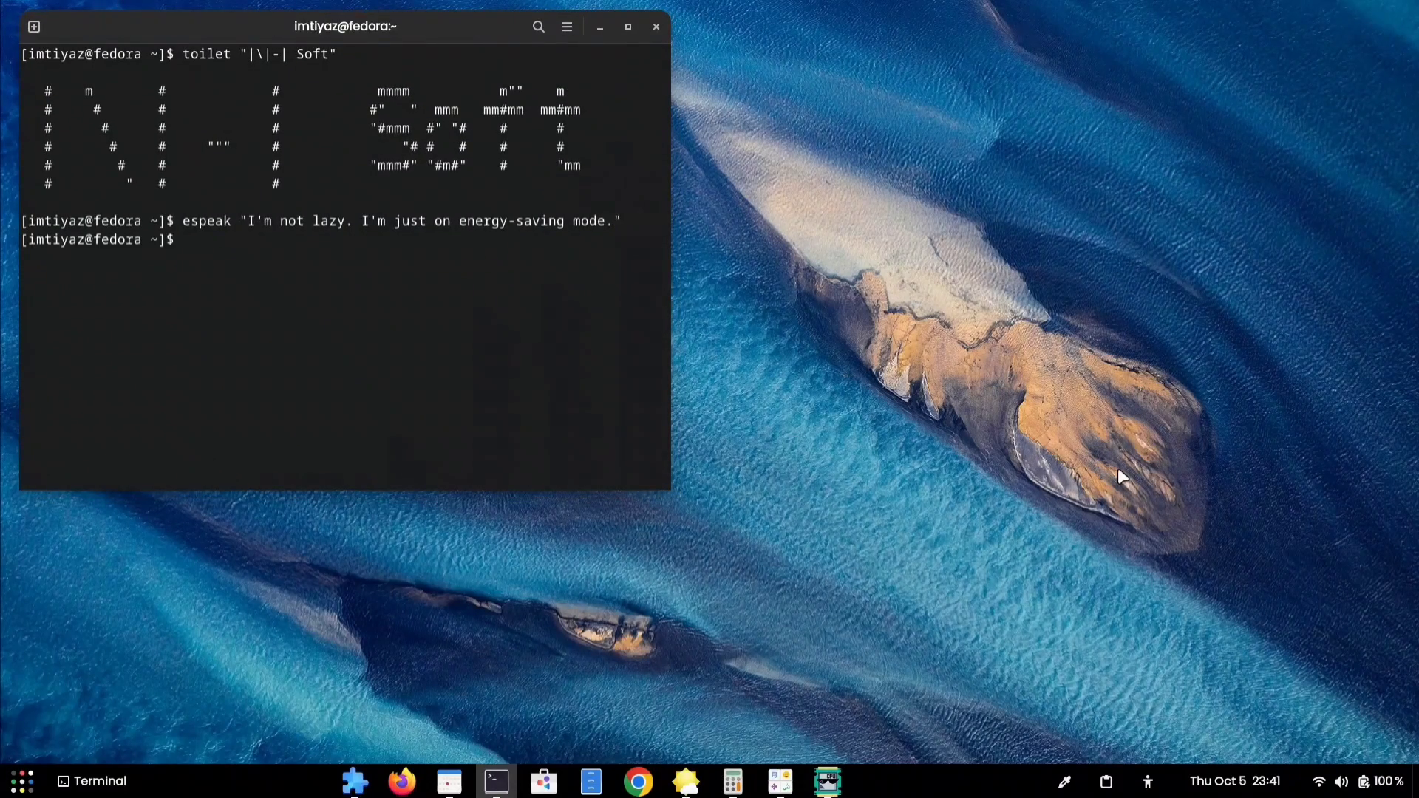
pyautogui.press('super+Page_Down')
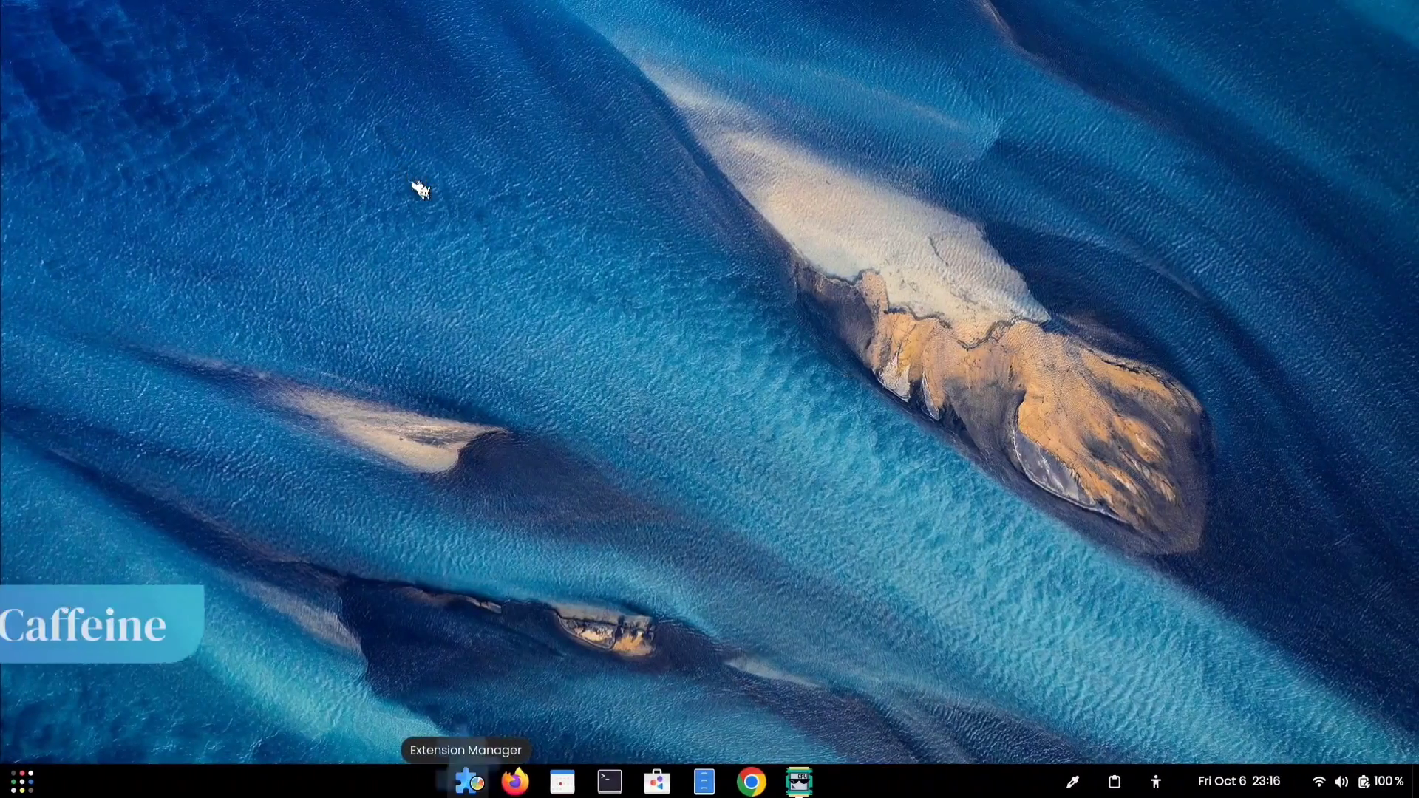
# Open Extension Manager from the taskbar, switch on Caffeine in the Installed list, and minimize it.
pyautogui.click(492, 787)
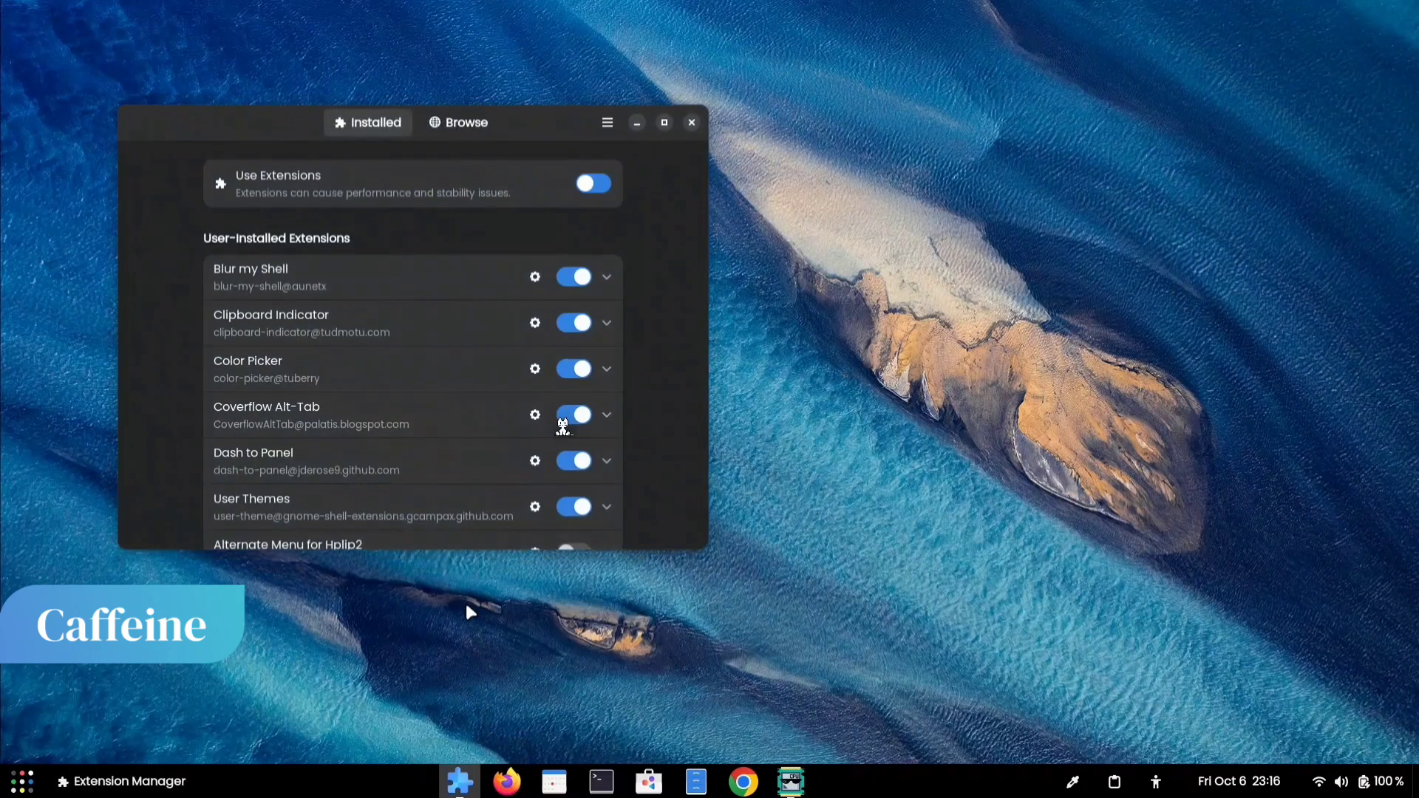
pyautogui.scroll(-4, 500, 498)
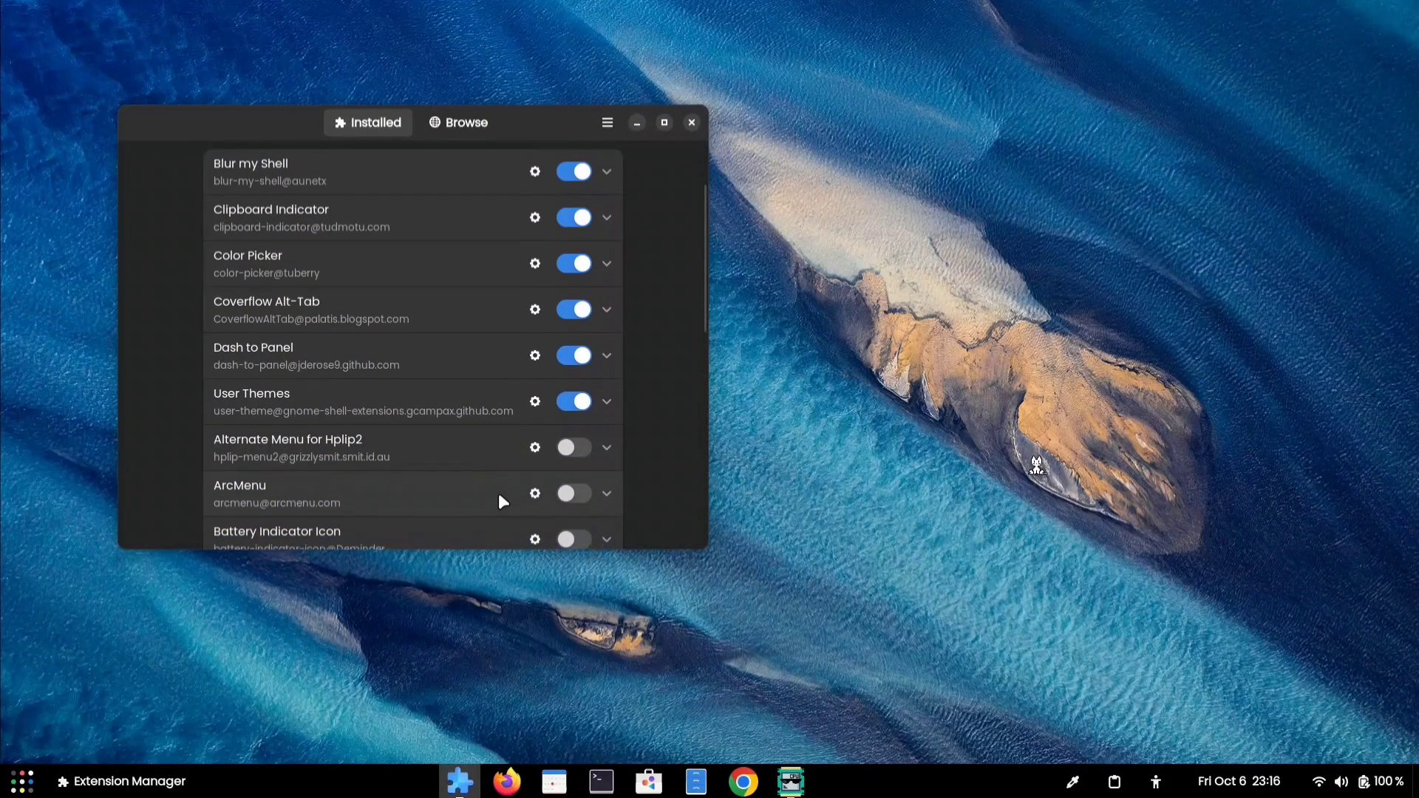
pyautogui.scroll(-1, 499, 497)
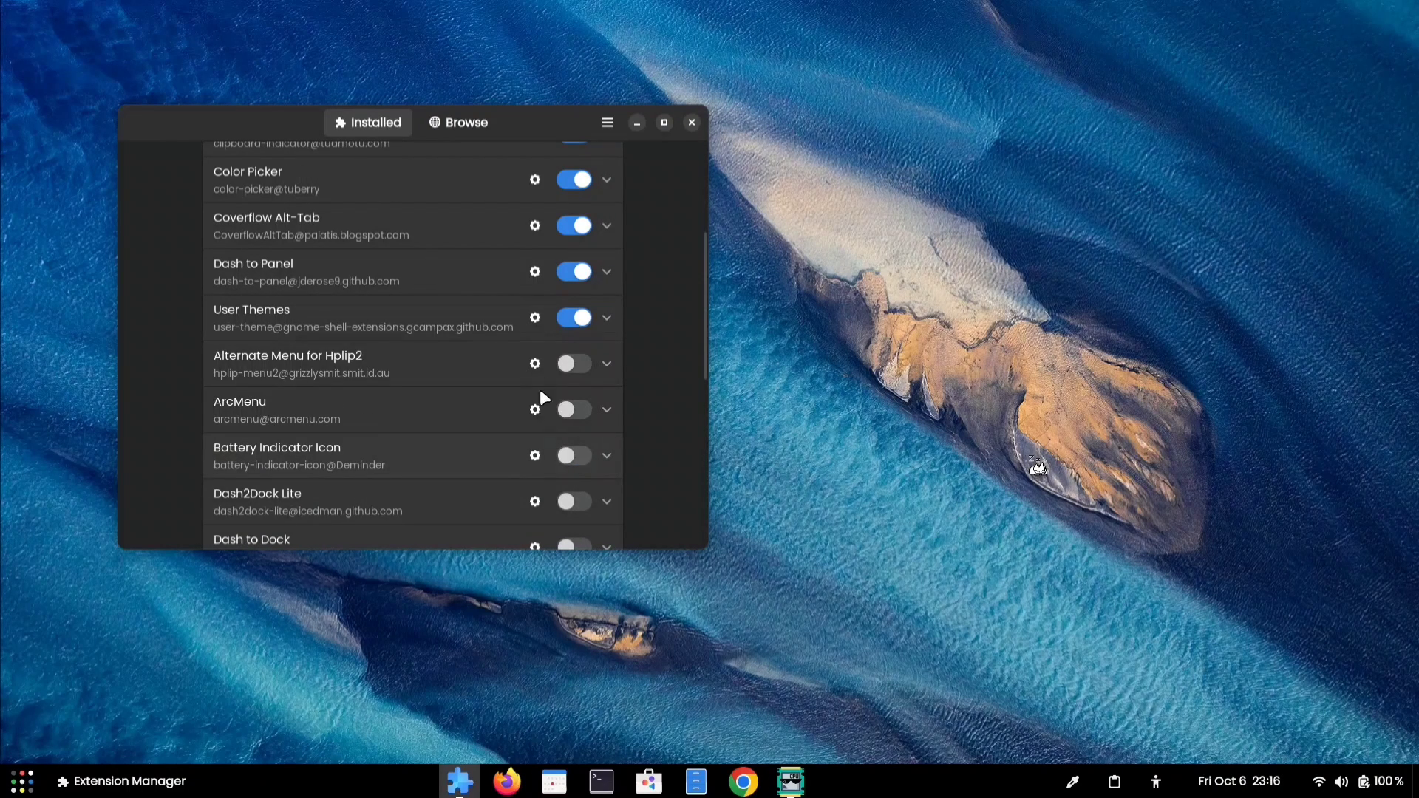
pyautogui.scroll(5, 535, 350)
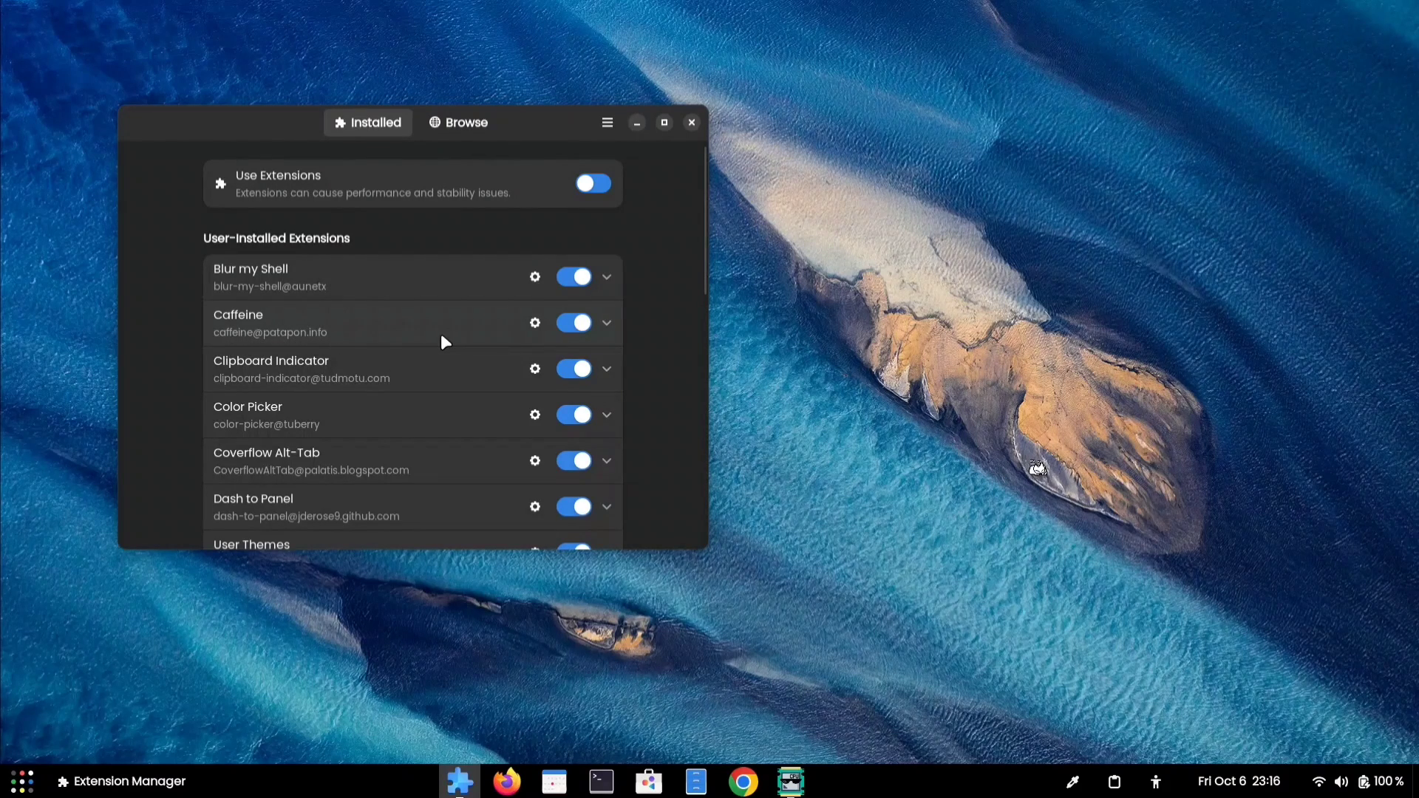
pyautogui.click(638, 123)
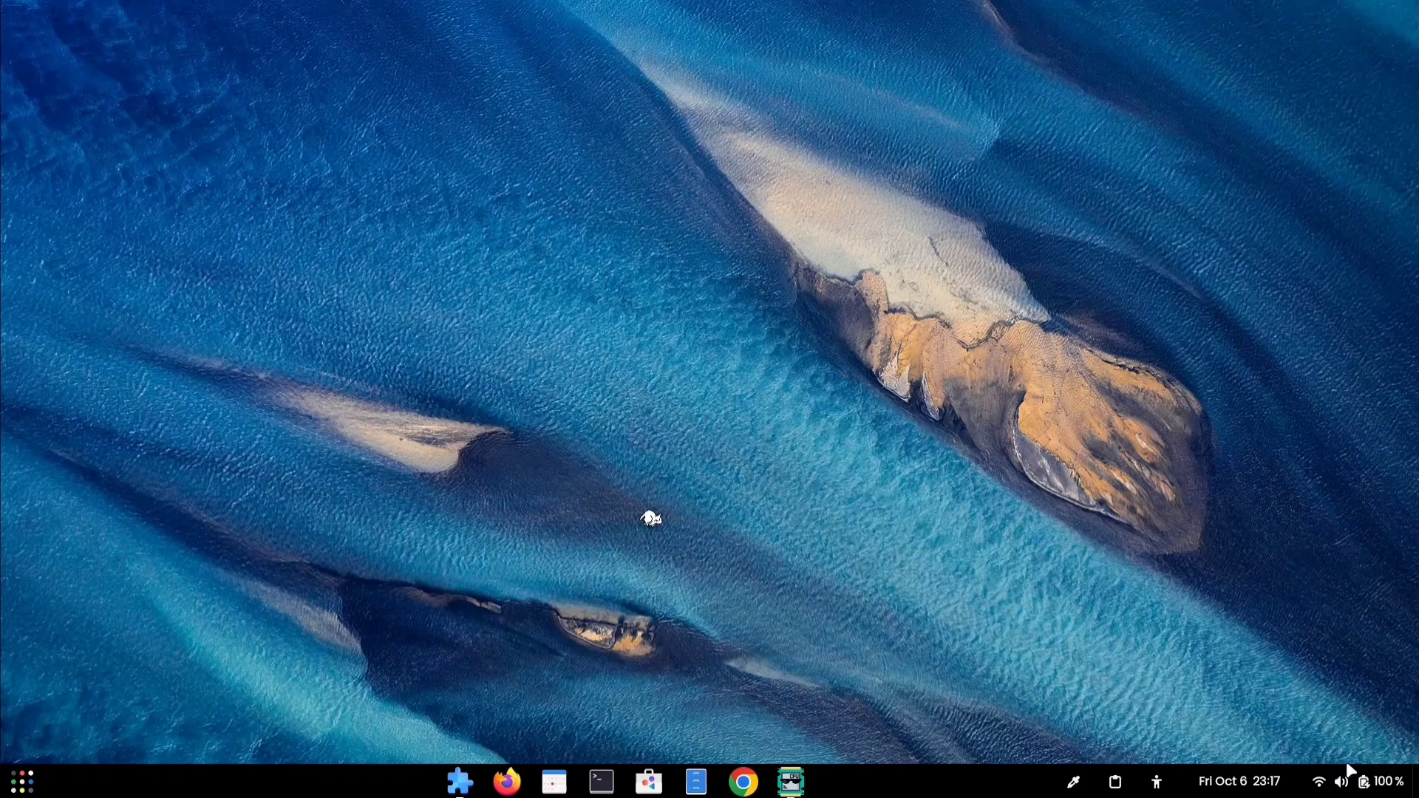
# Set Caffeine in Quick Settings to keep the system awake for 60 minutes.
pyautogui.click(1359, 789)
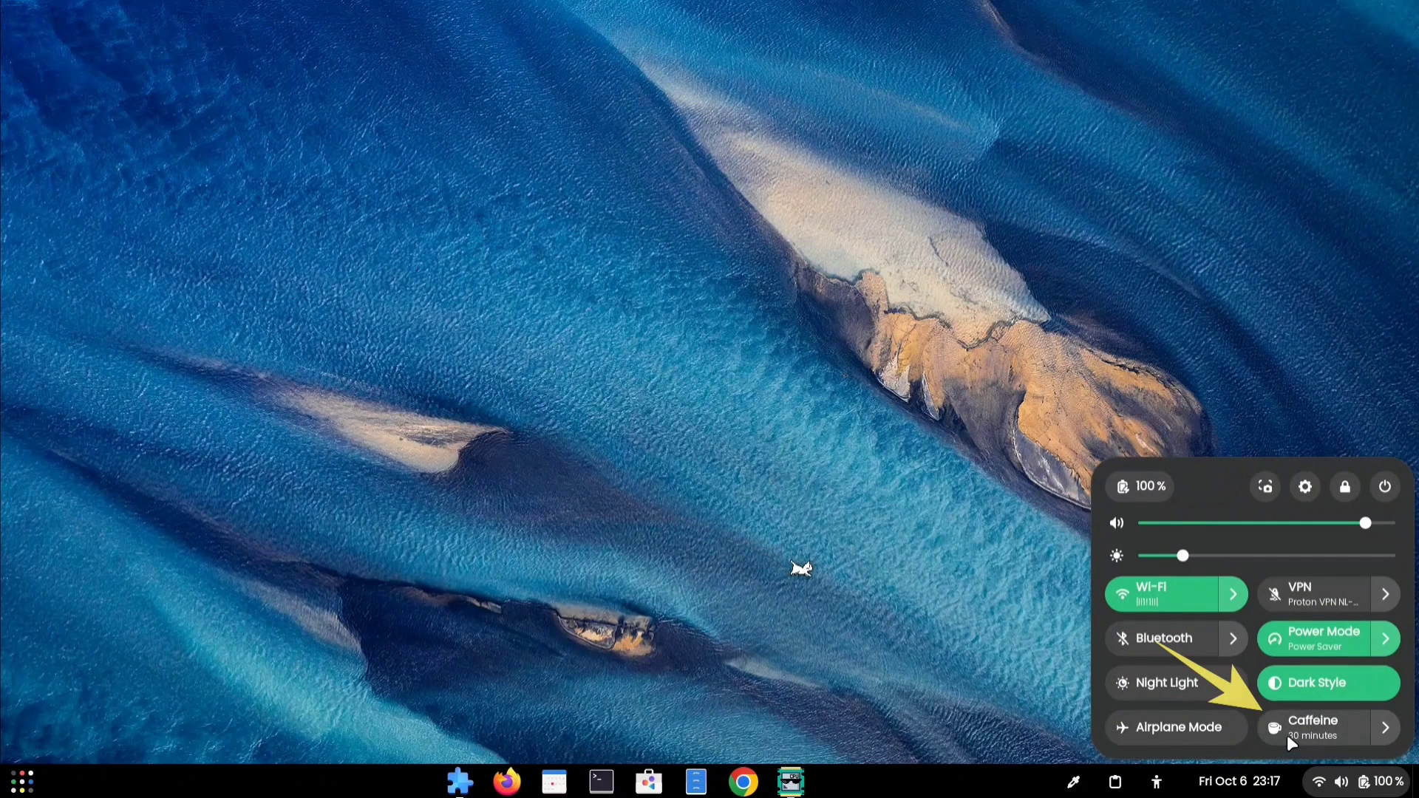
pyautogui.click(1385, 728)
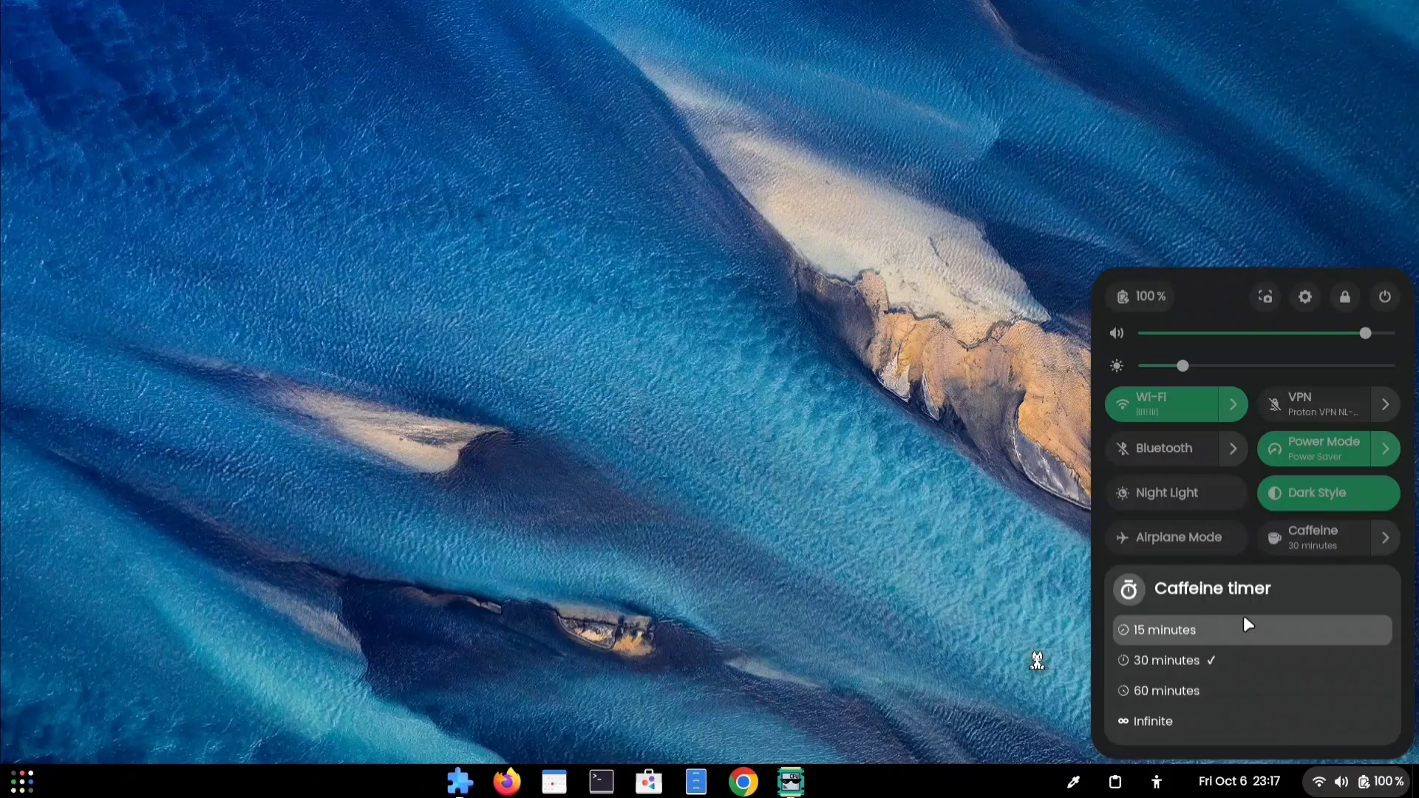
pyautogui.click(1226, 691)
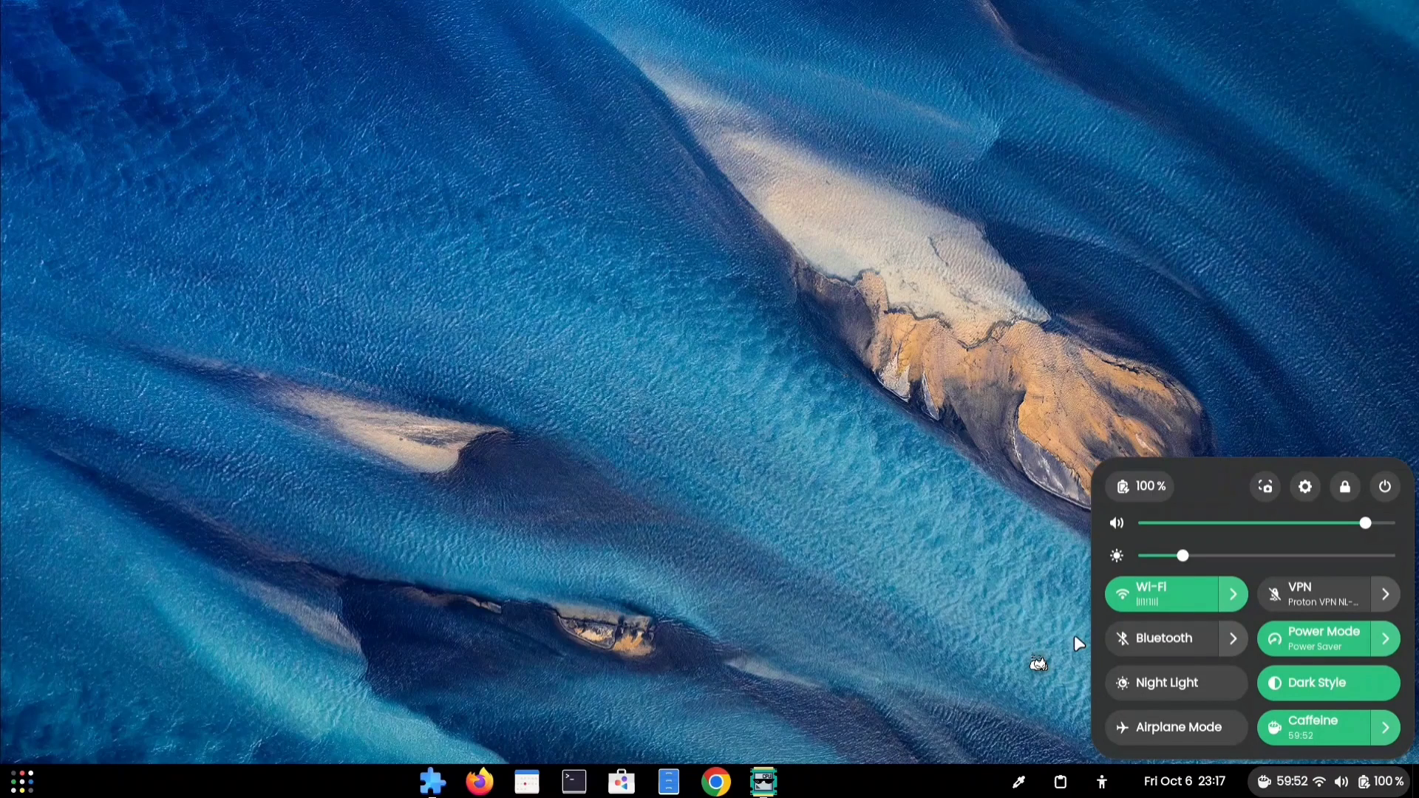
pyautogui.click(1388, 730)
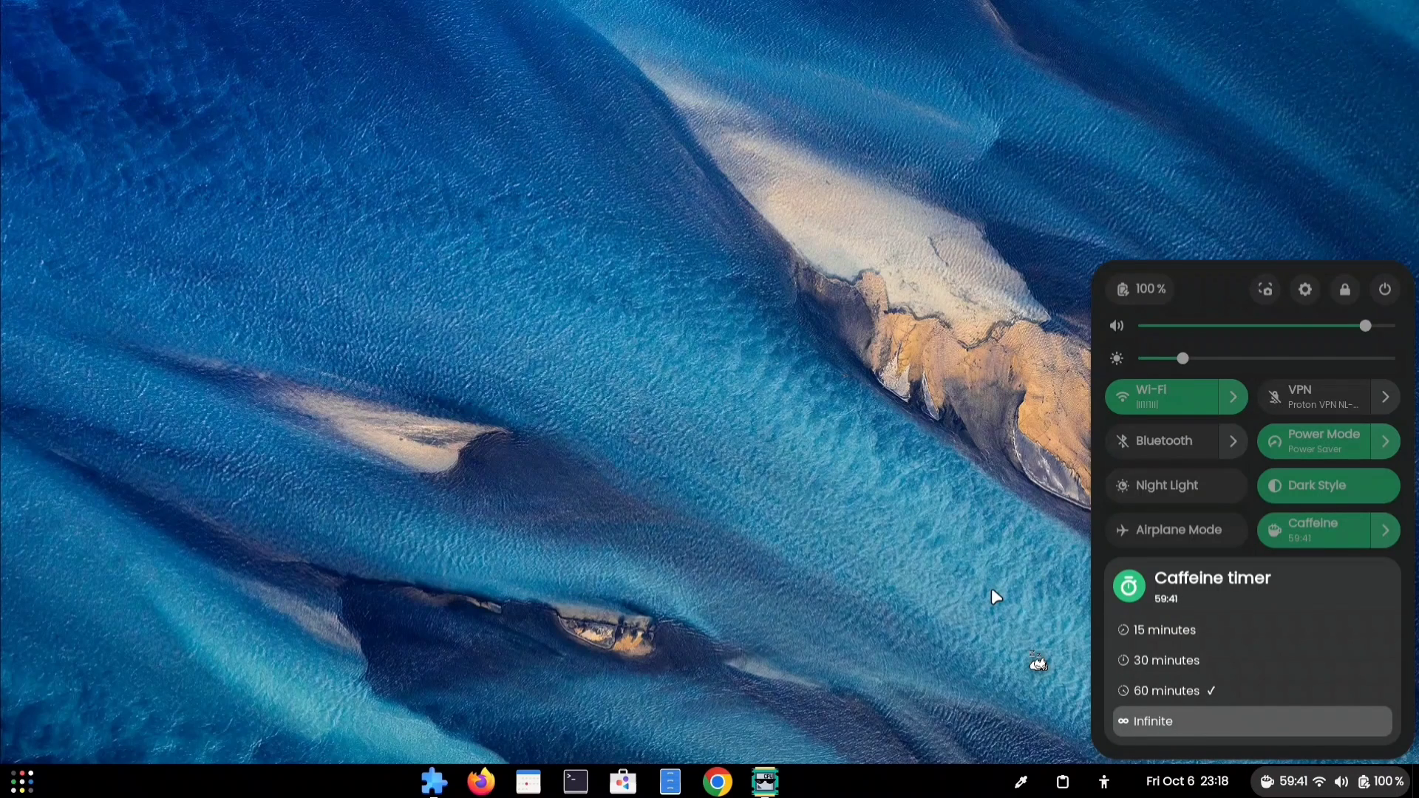
pyautogui.press('Escape')
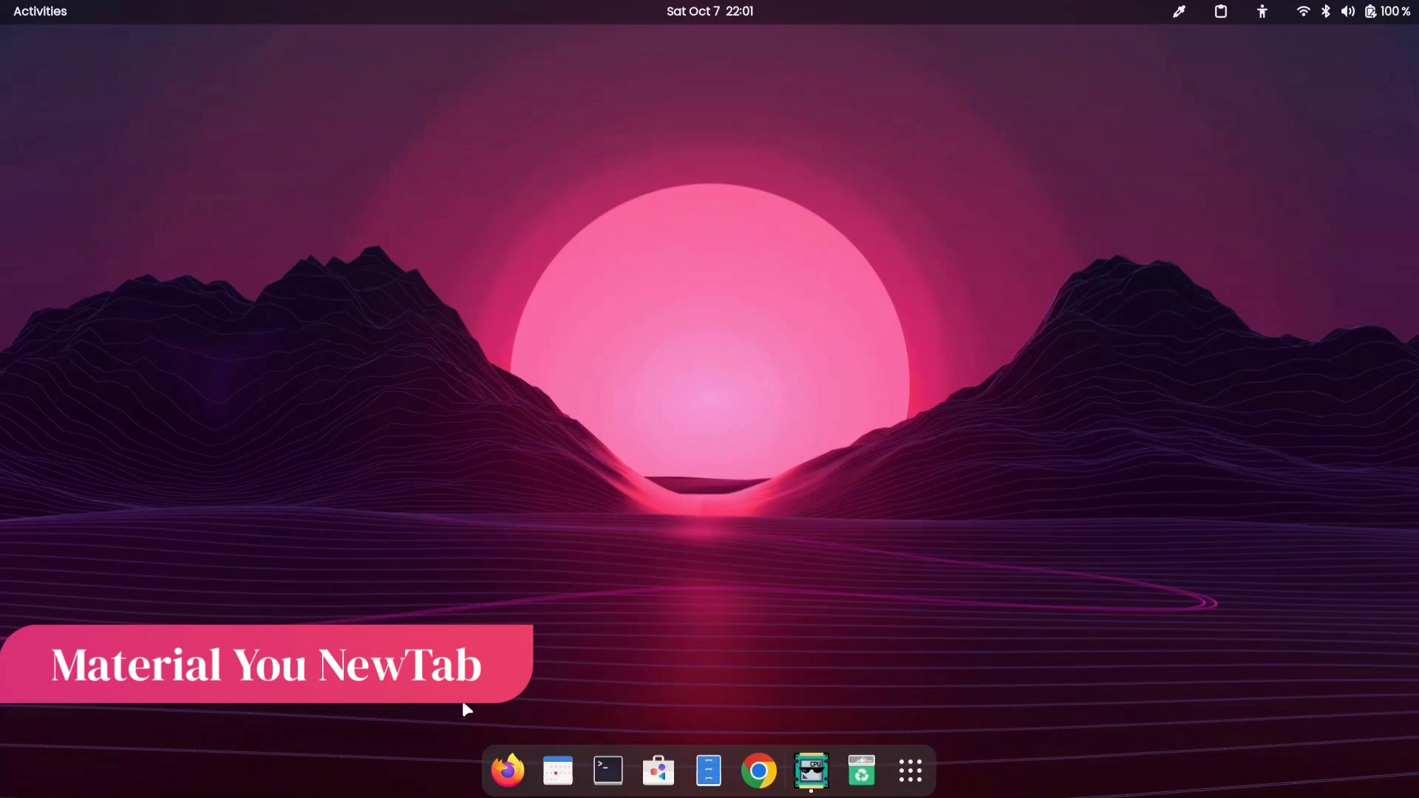
# Launch Firefox and load the addons.mozilla.org add-ons site.
pyautogui.click(520, 766)
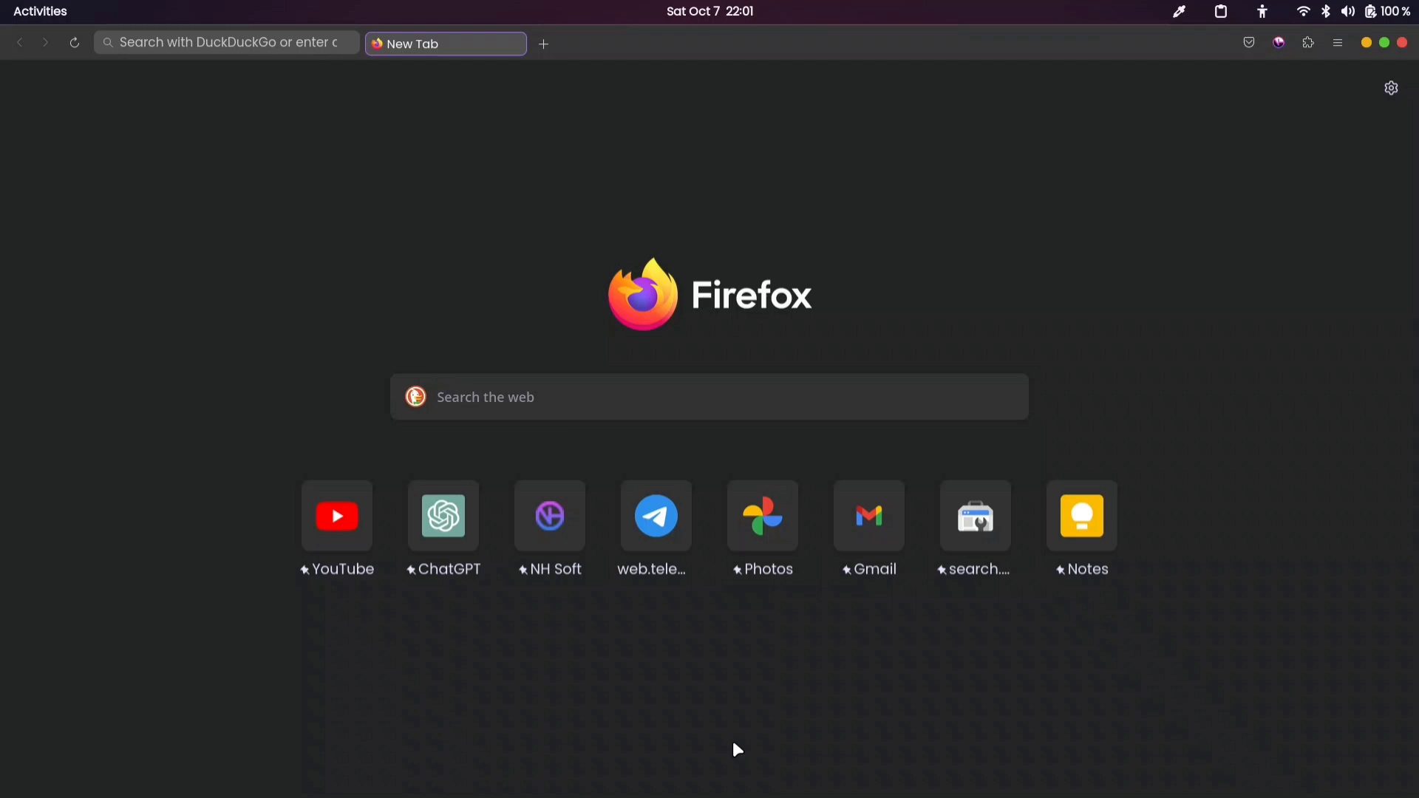
pyautogui.click(256, 47)
pyautogui.write('https://addons.mozilla.org/')
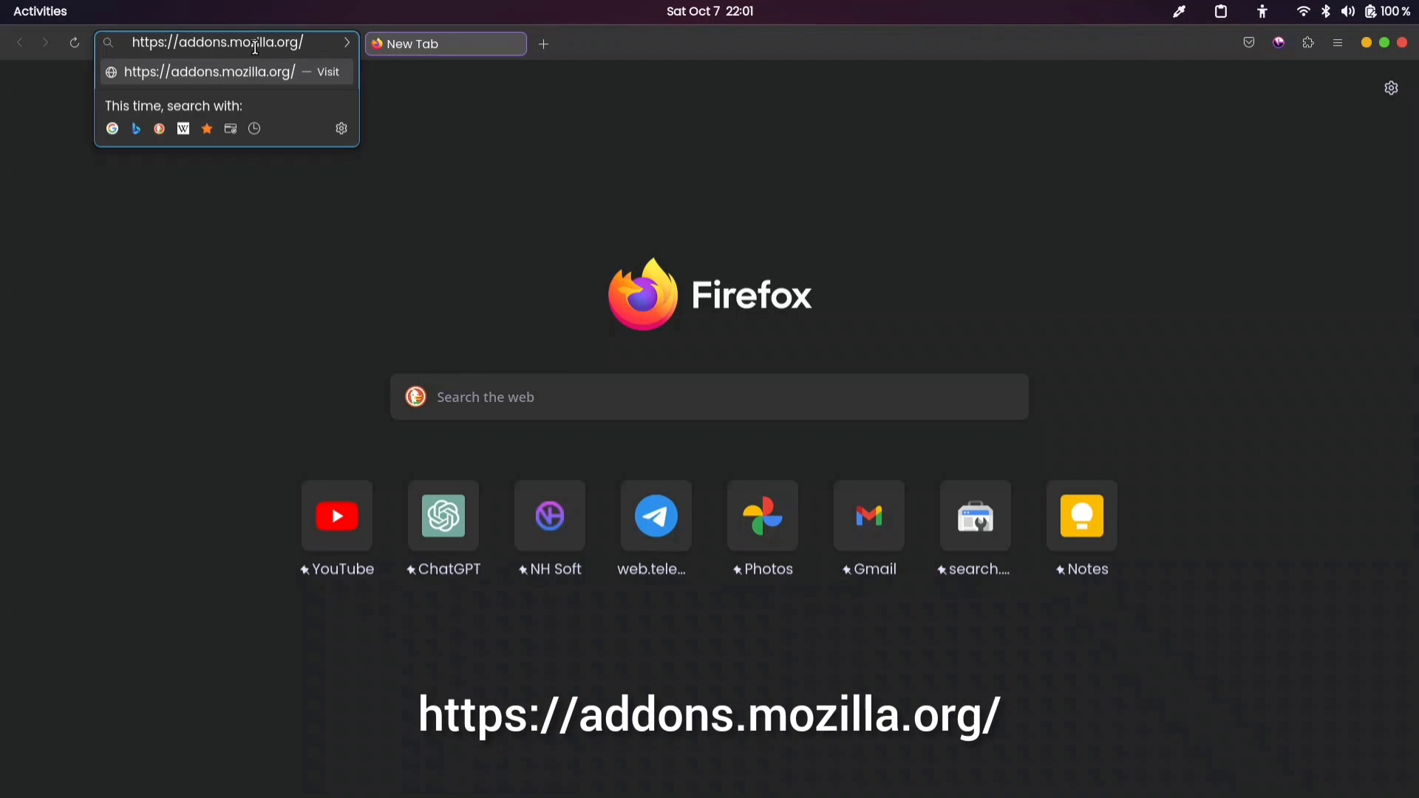
pyautogui.moveTo(321, 38); pyautogui.dragTo(113, 45)
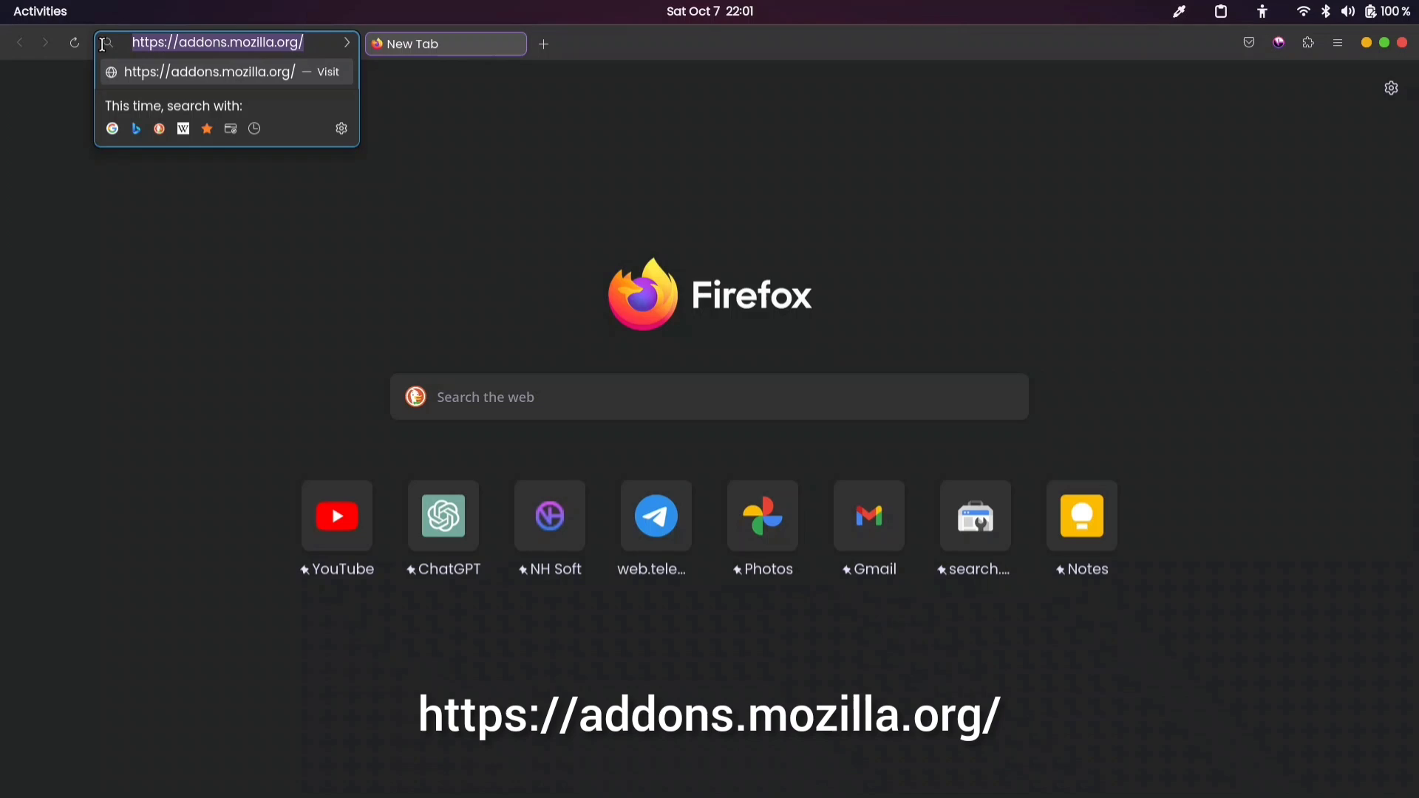
pyautogui.press('Return')
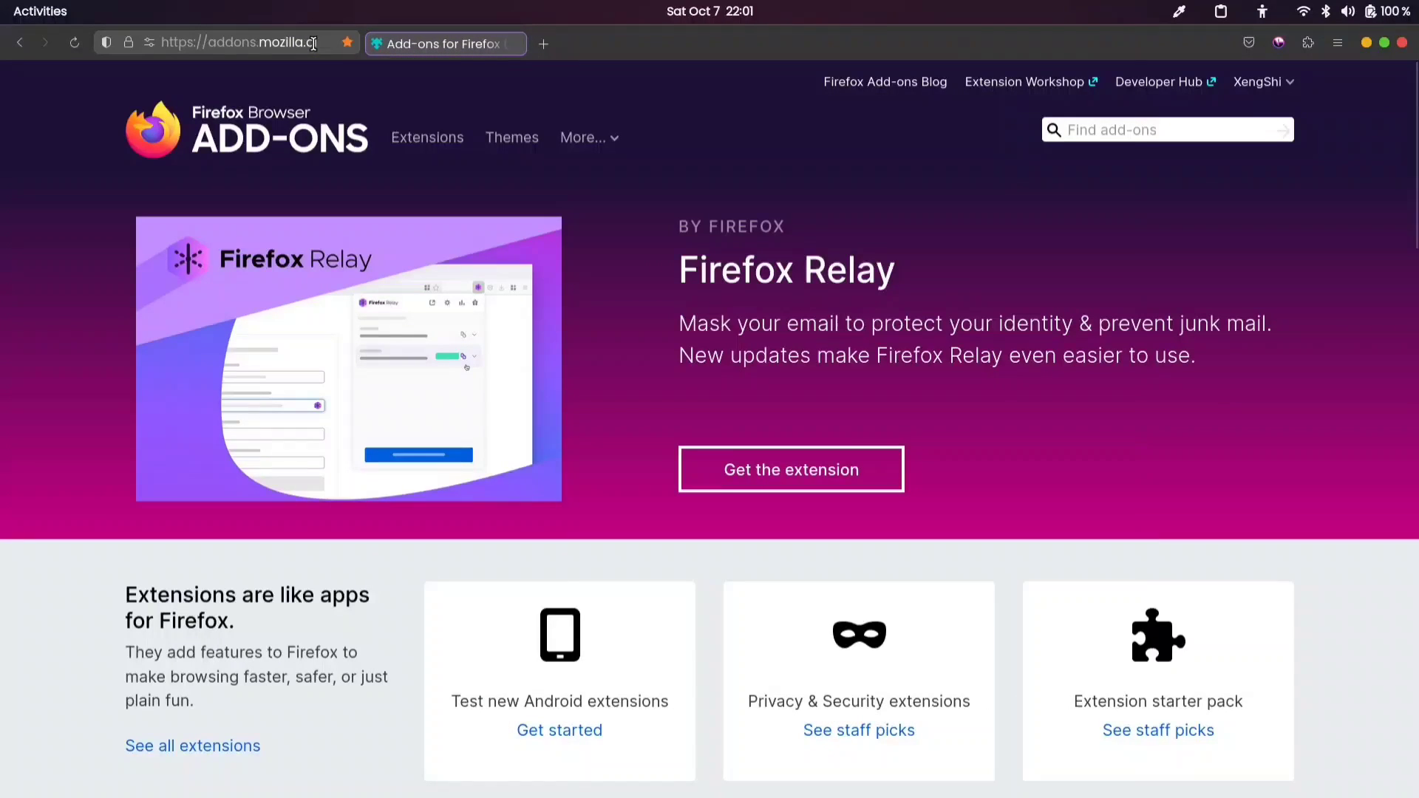
# Search add-ons for 'material you newtab' and open the Material You NewTab Theme page.
pyautogui.click(1112, 127)
pyautogui.write('material')
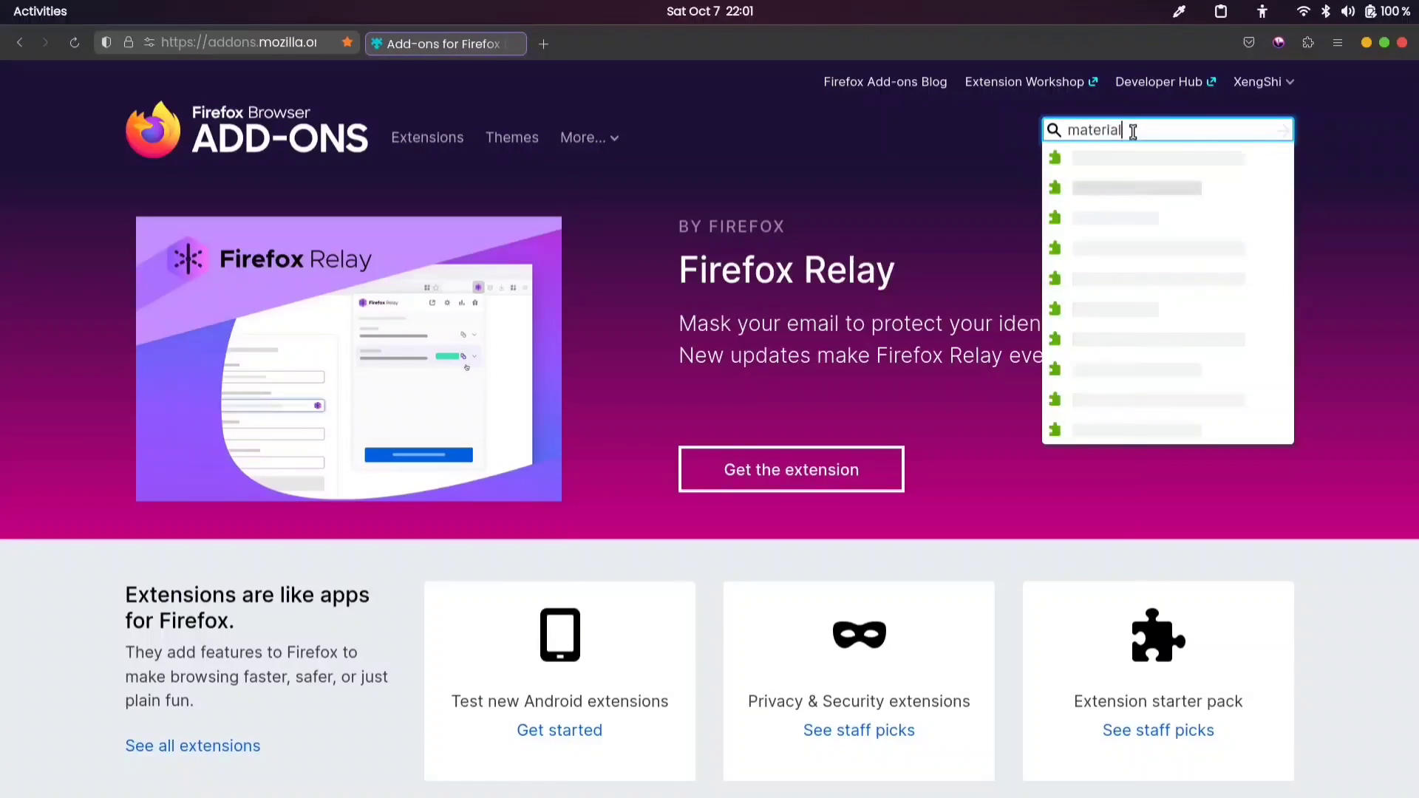
pyautogui.write(' you newtab')
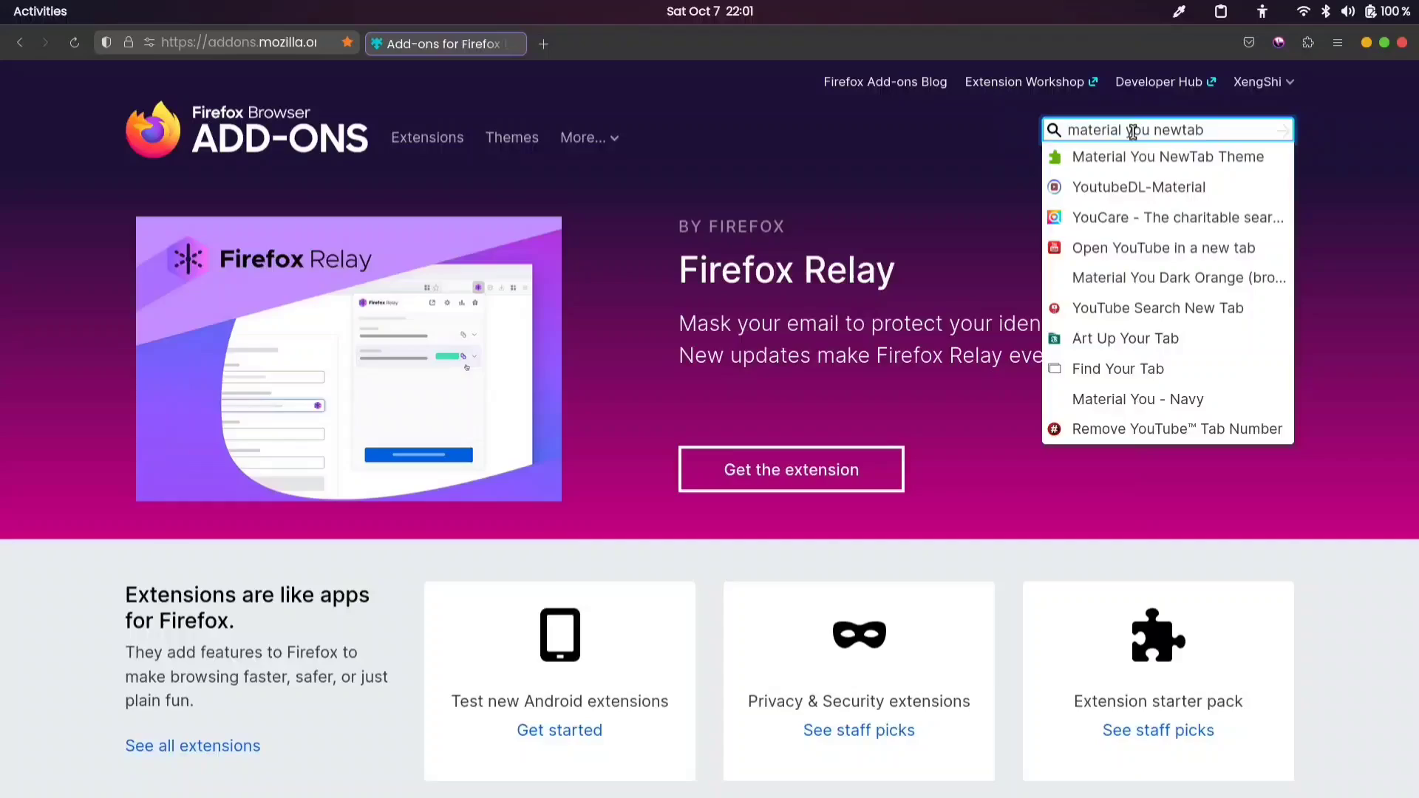
pyautogui.press('Return')
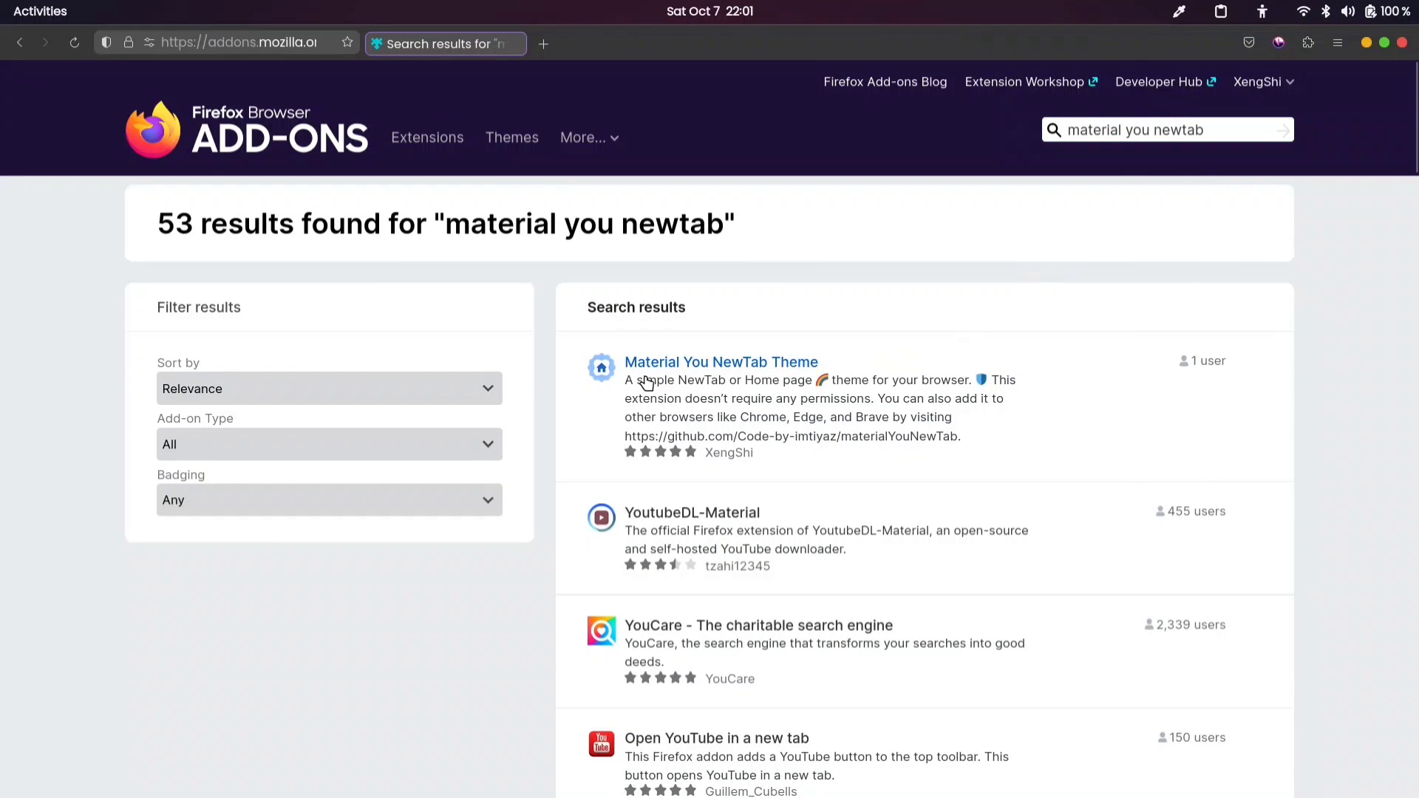
pyautogui.click(738, 400)
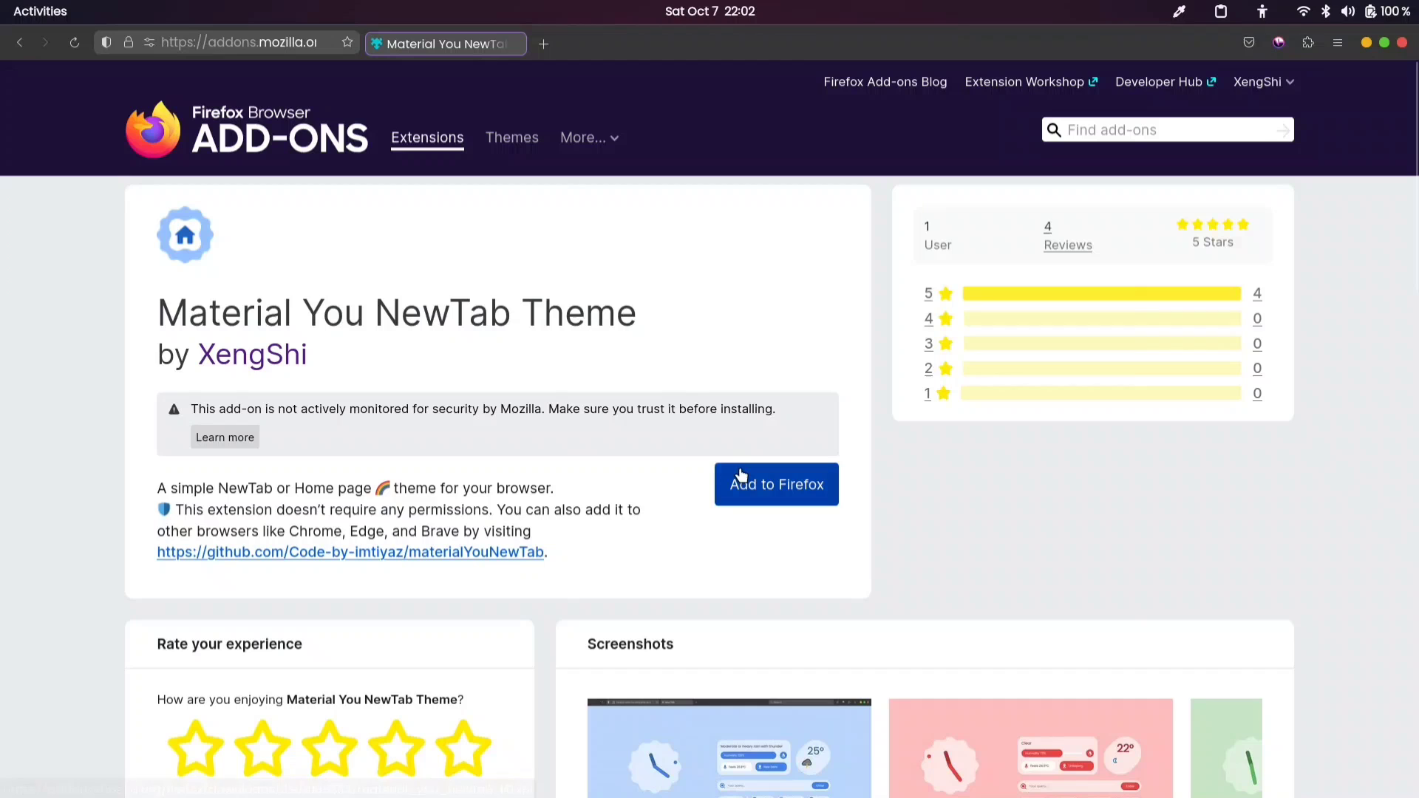
# Add the theme to Firefox, allow it in private windows, and view it in a new tab.
pyautogui.click(793, 494)
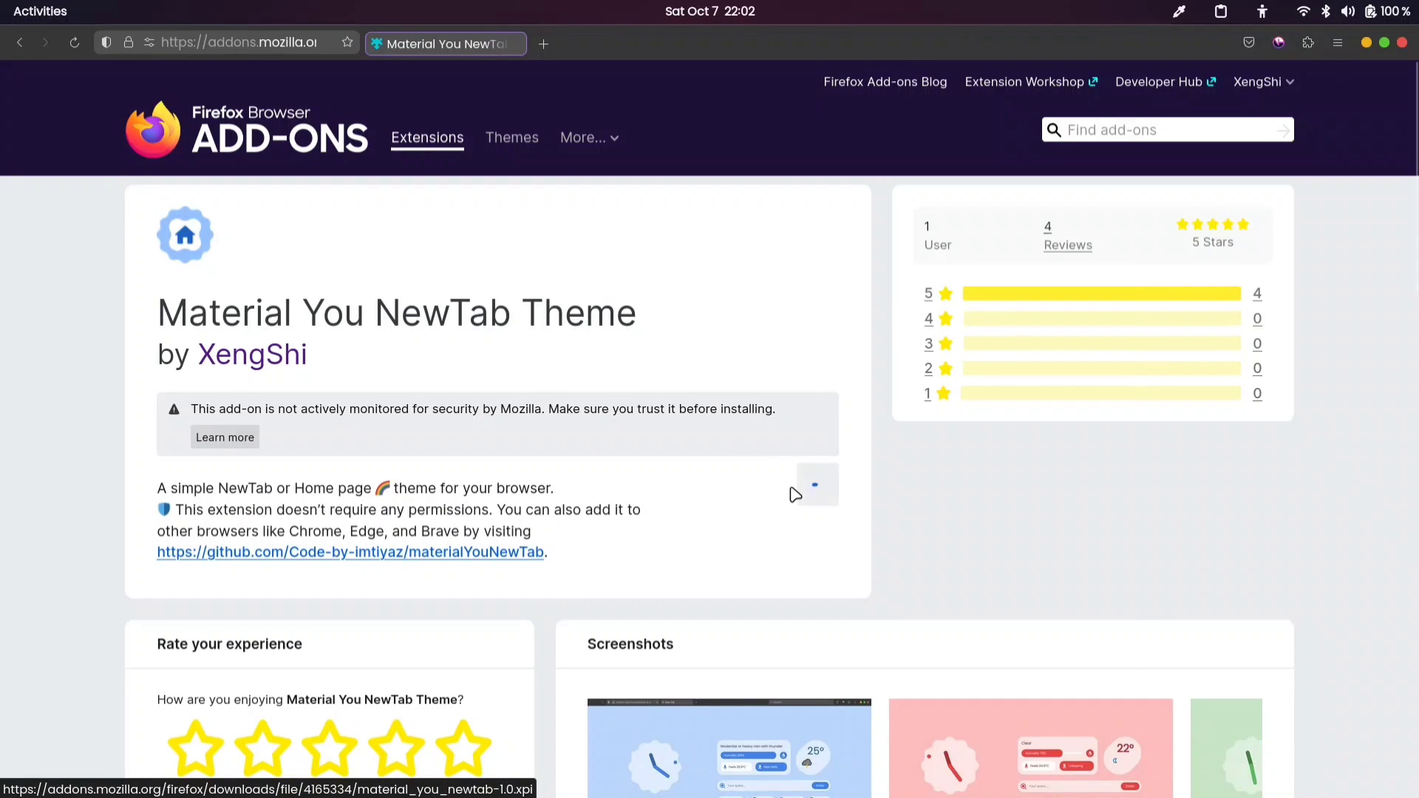
pyautogui.click(1298, 106)
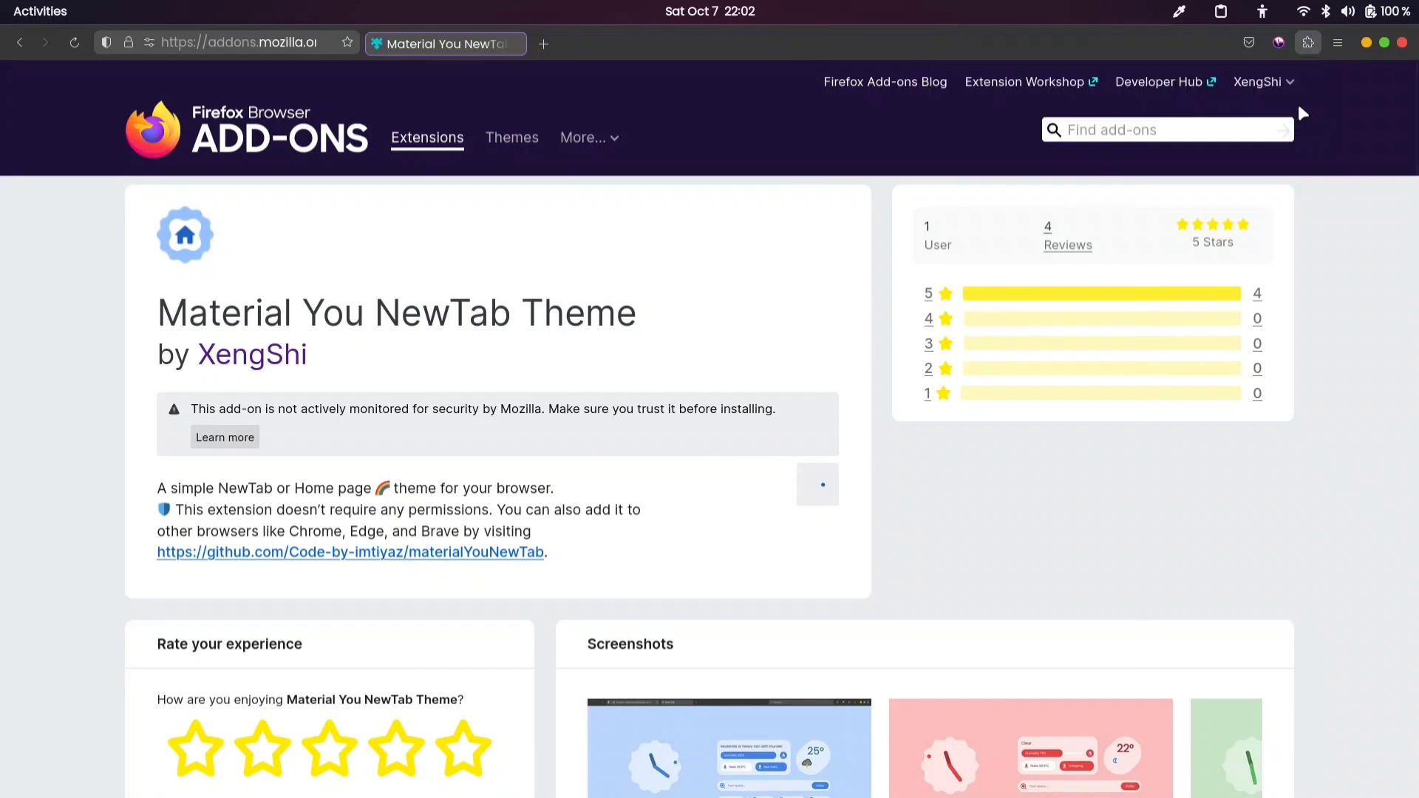
pyautogui.click(1213, 151)
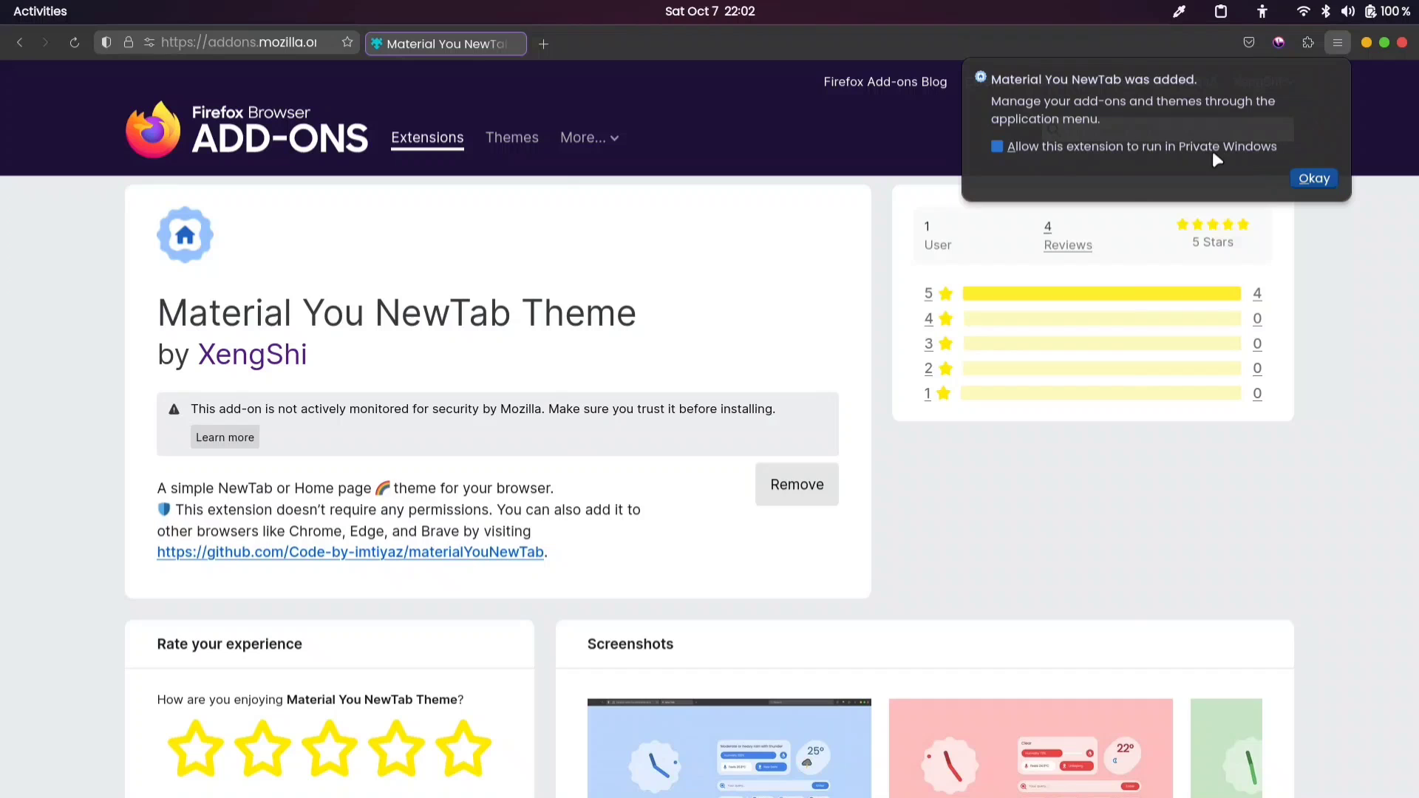
pyautogui.click(1315, 179)
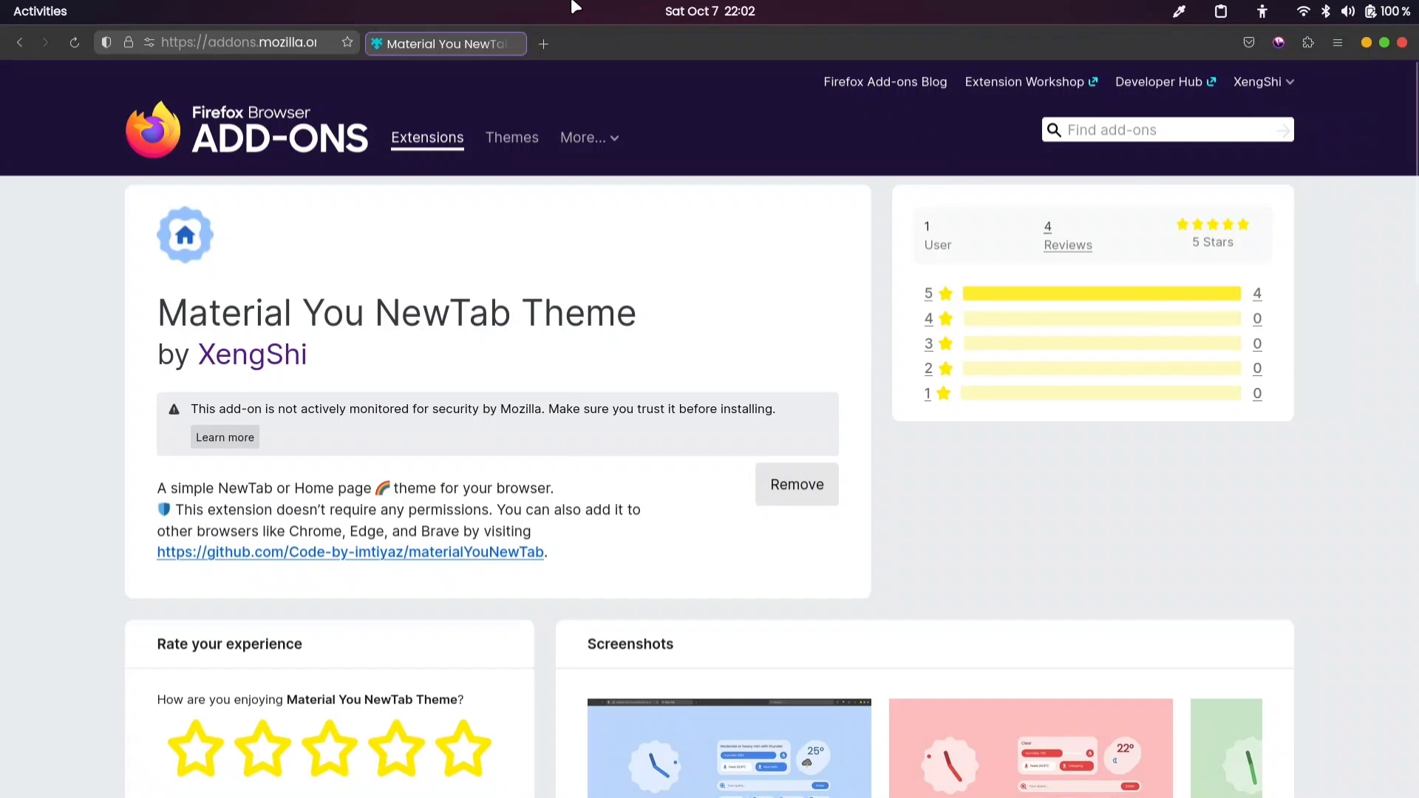
pyautogui.click(546, 45)
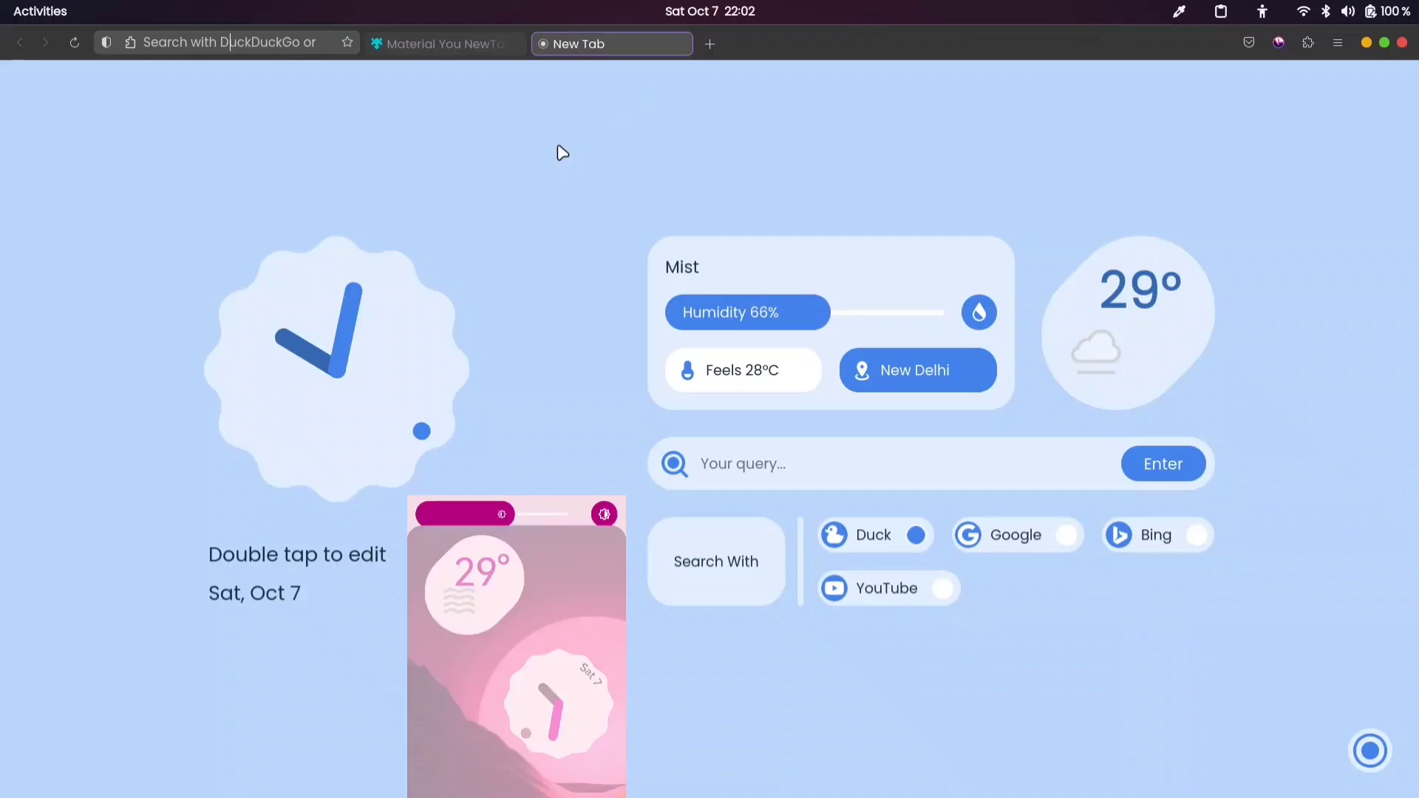
# Change the clock caption to 'NH Soft'.
pyautogui.doubleClick(218, 555)
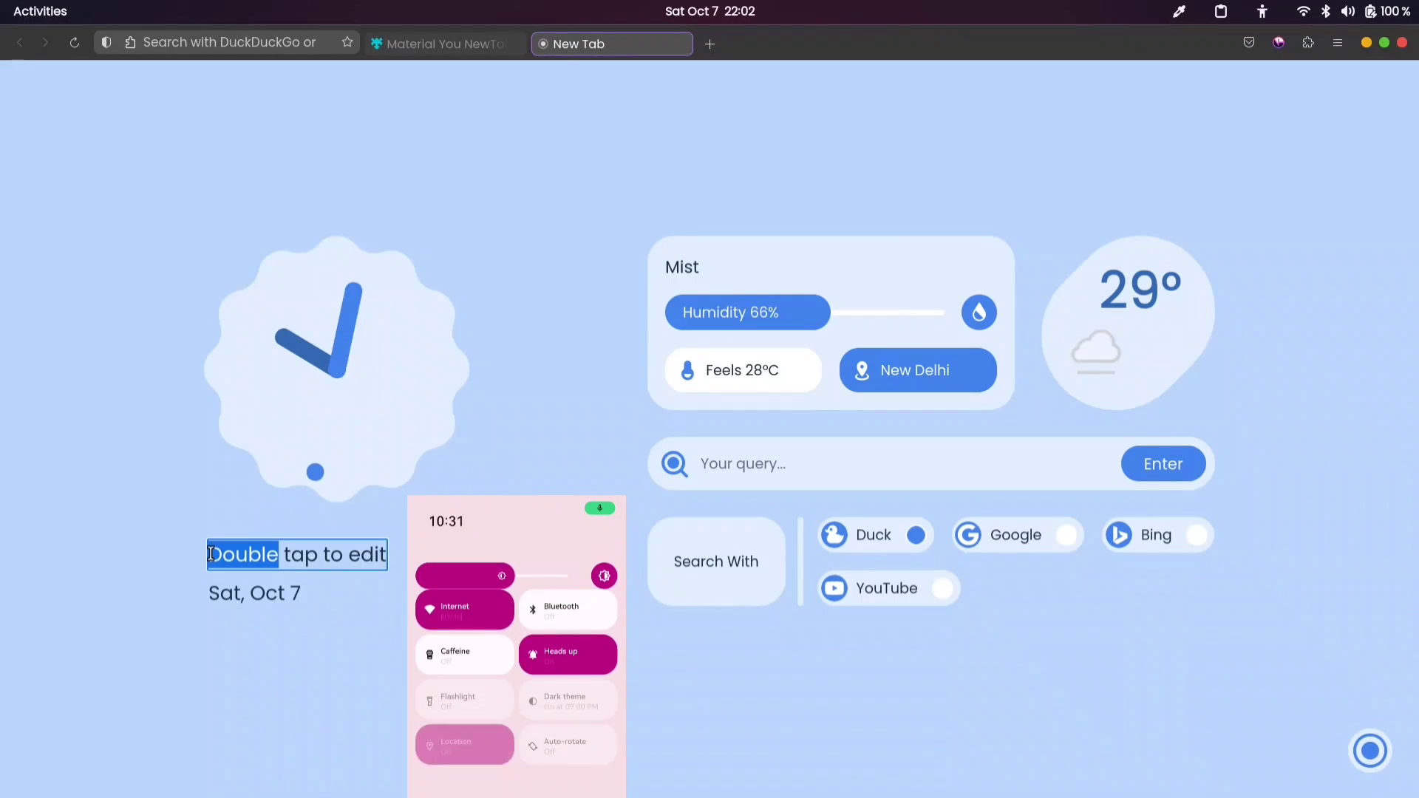
pyautogui.hotkey('ctrl', 'a')
pyautogui.write('NH ')
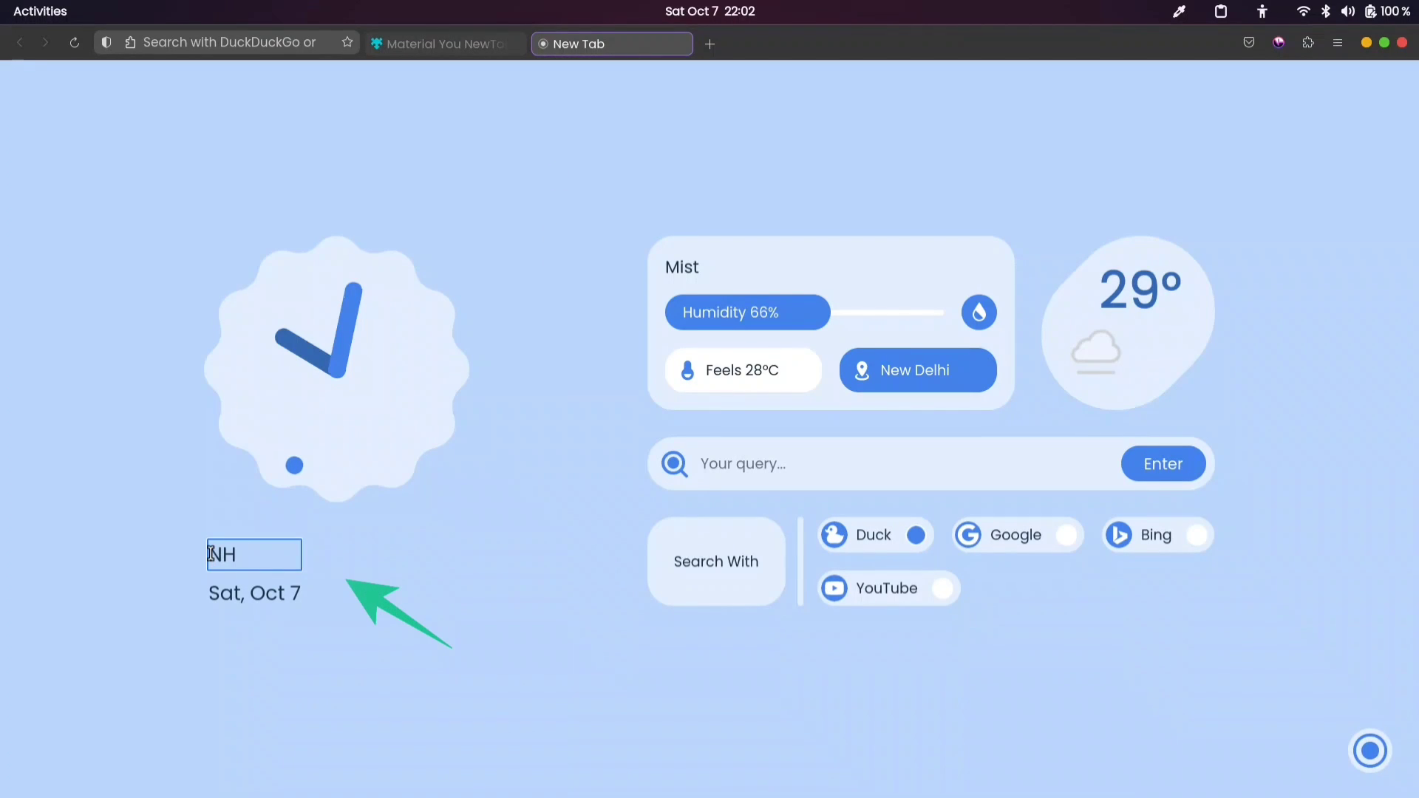
pyautogui.write('Soft')
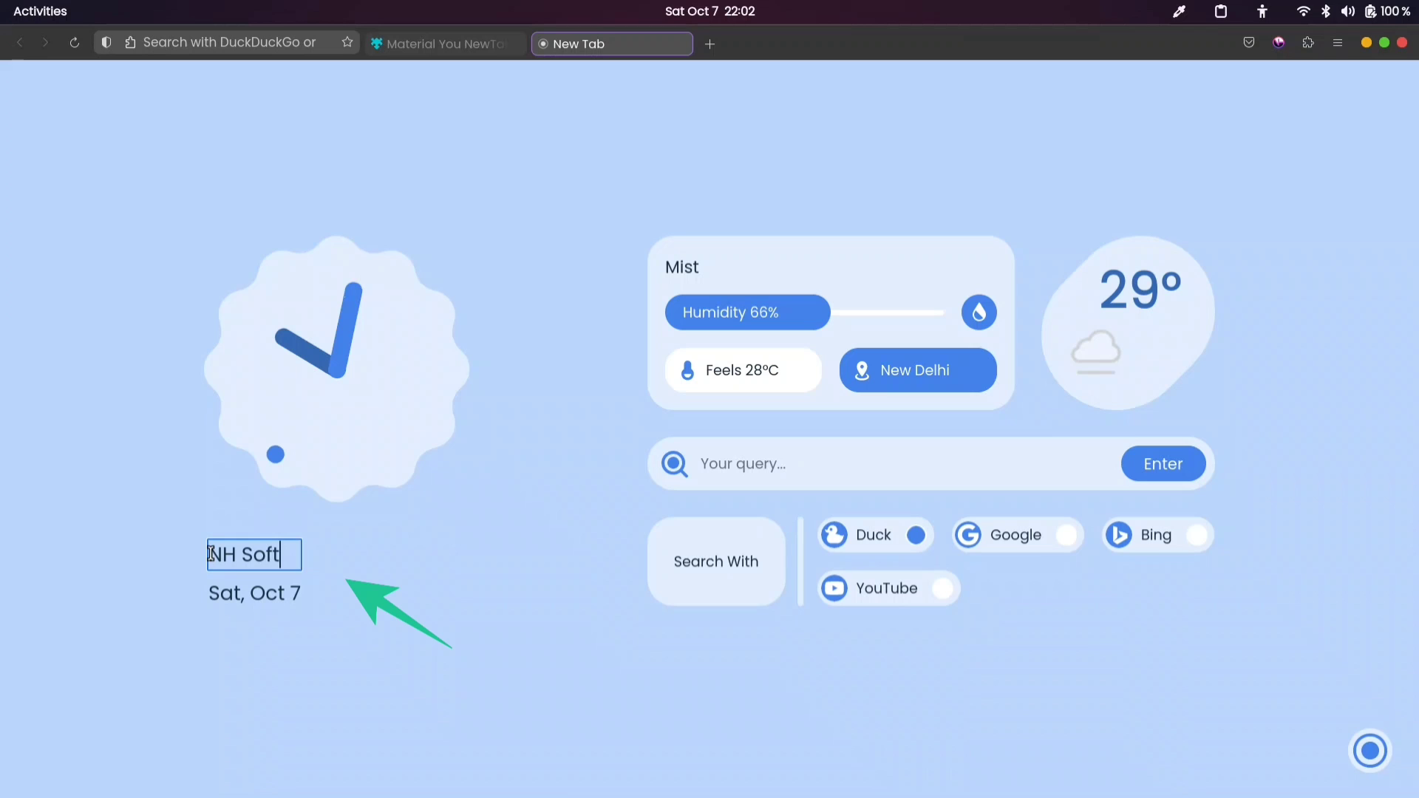
pyautogui.click(416, 617)
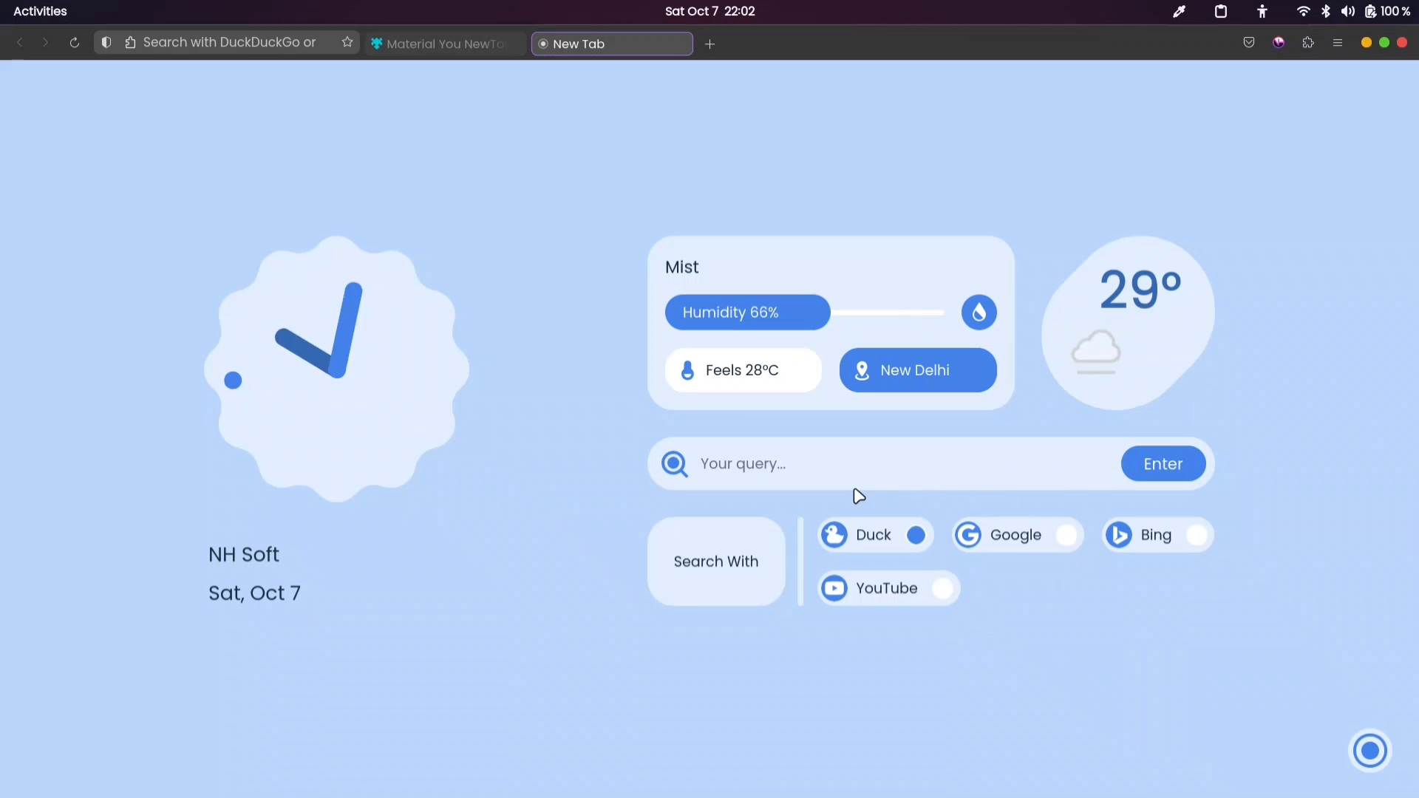
# Search the web for 'nh soft' from the page's search box, then return to the new tab.
pyautogui.click(802, 459)
pyautogui.write('dsdsdsd')
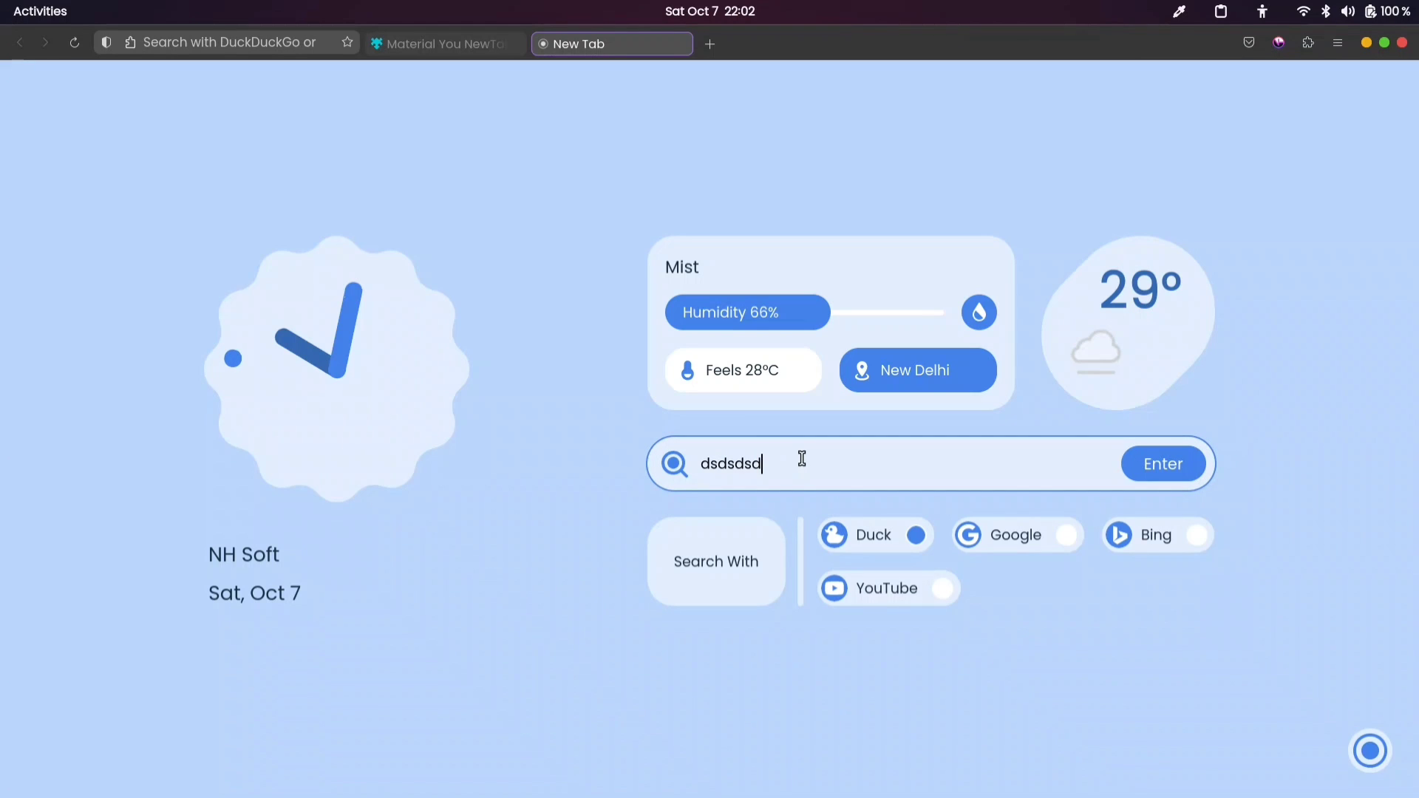
pyautogui.press('BackSpace')
pyautogui.press('BackSpace')
pyautogui.press('BackSpace')
pyautogui.press('BackSpace')
pyautogui.press('BackSpace')
pyautogui.press('BackSpace')
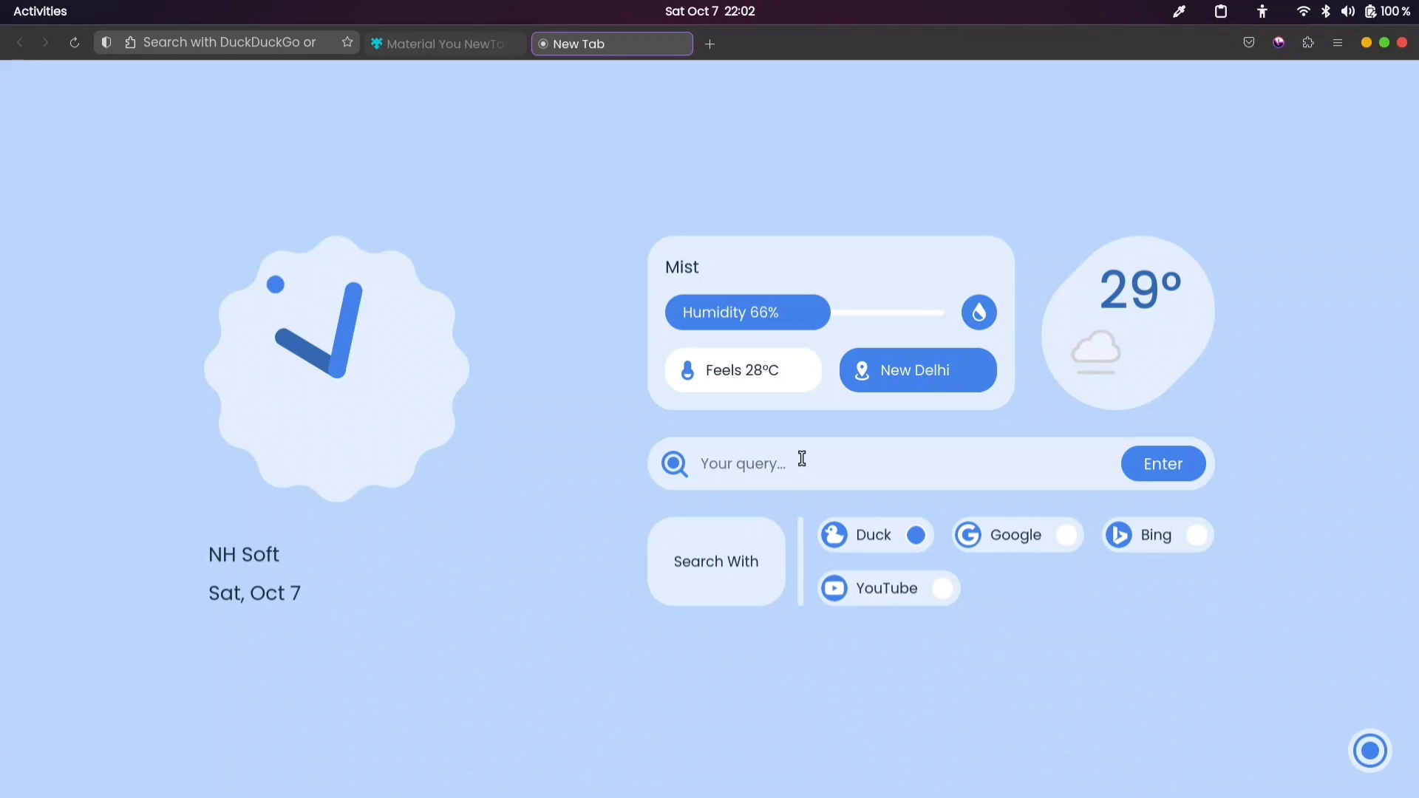
pyautogui.write('nh soft')
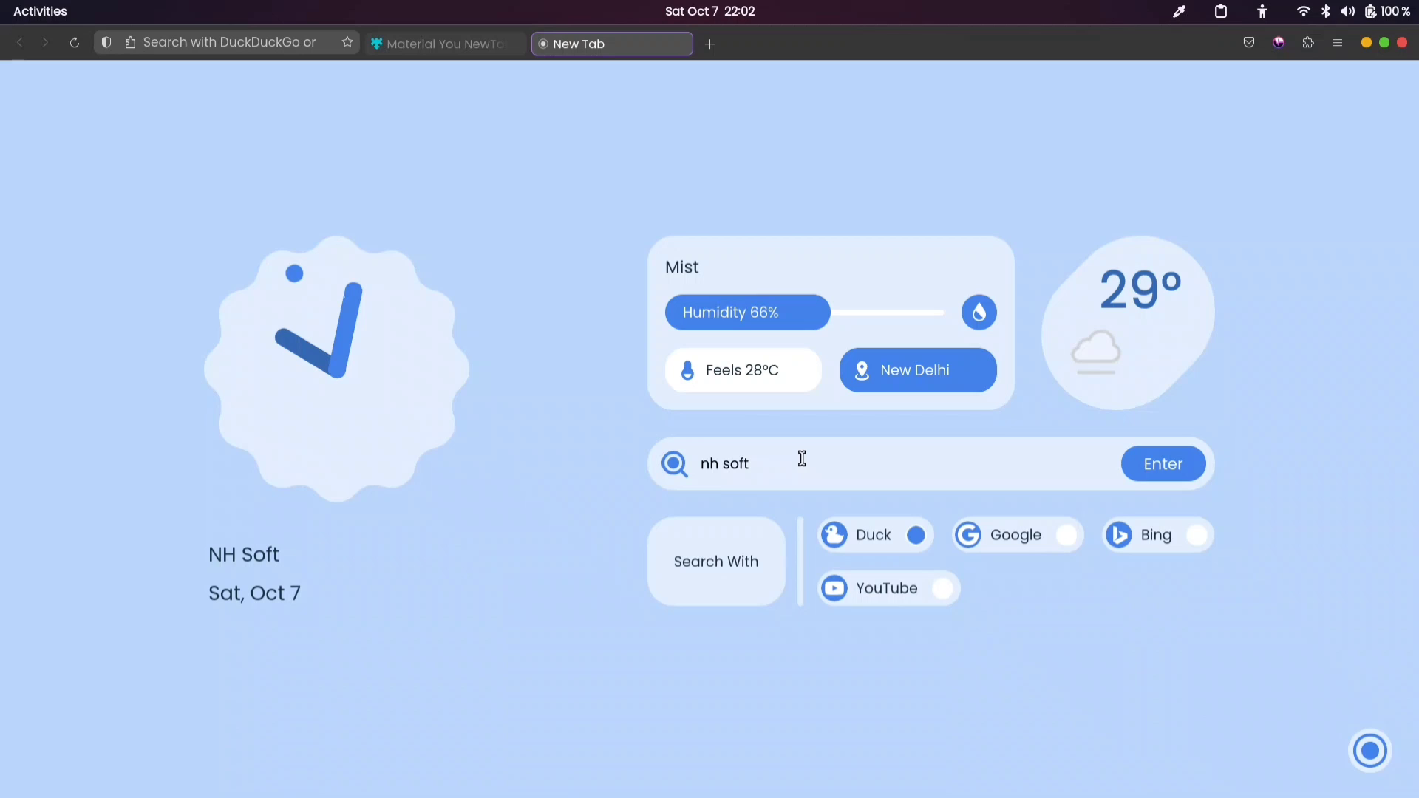
pyautogui.click(1167, 466)
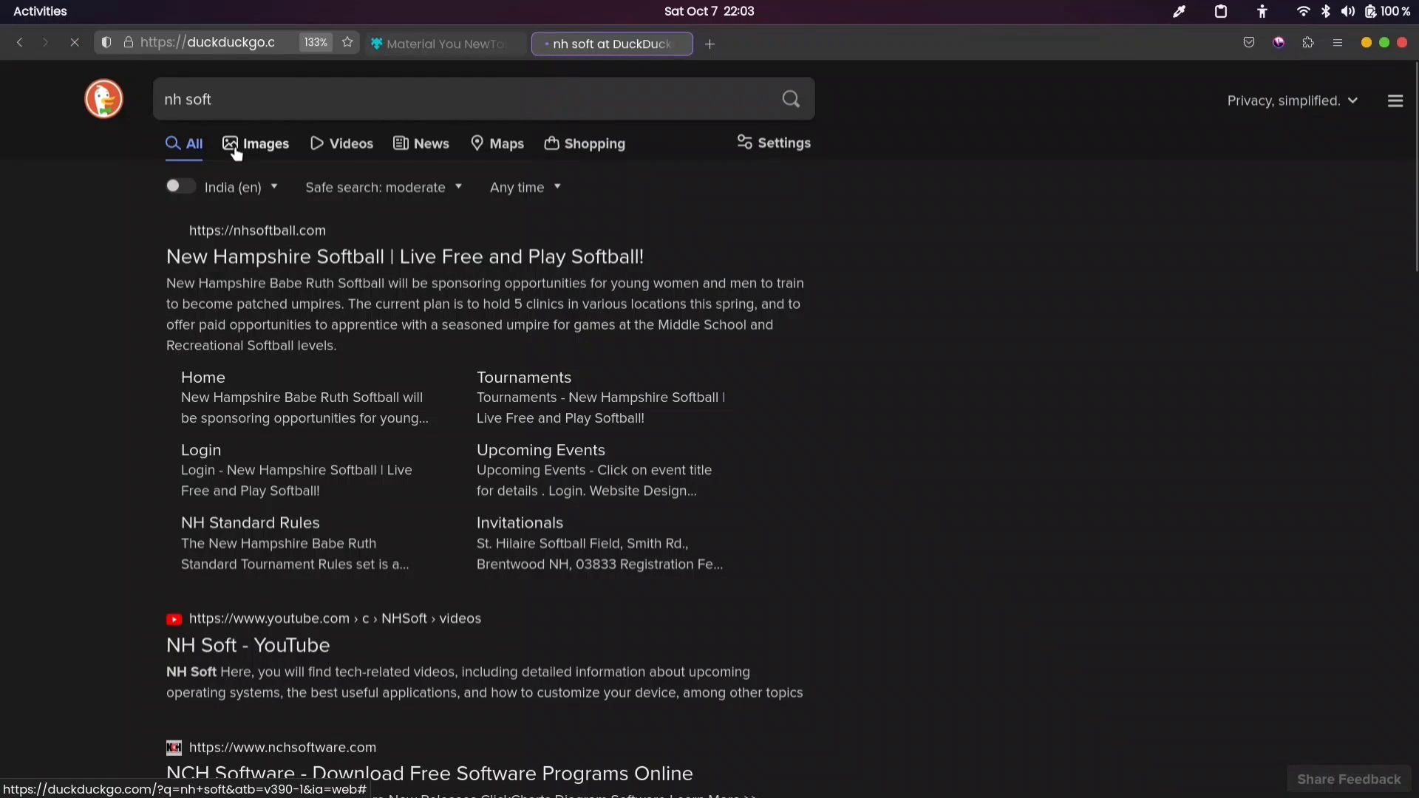
pyautogui.click(17, 42)
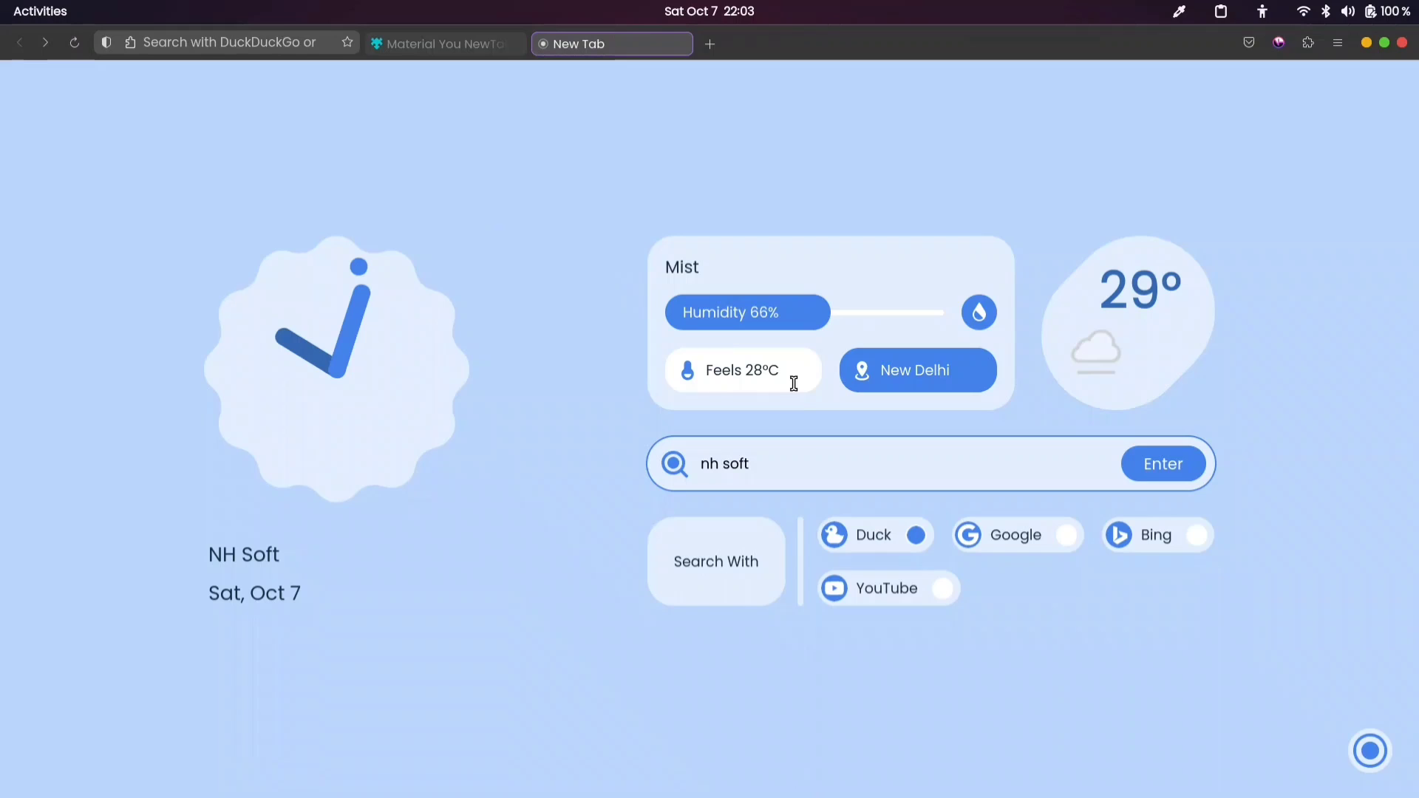
# Make YouTube the search engine, run the 'nh soft' search there, and come back.
pyautogui.click(939, 592)
pyautogui.click(1157, 476)
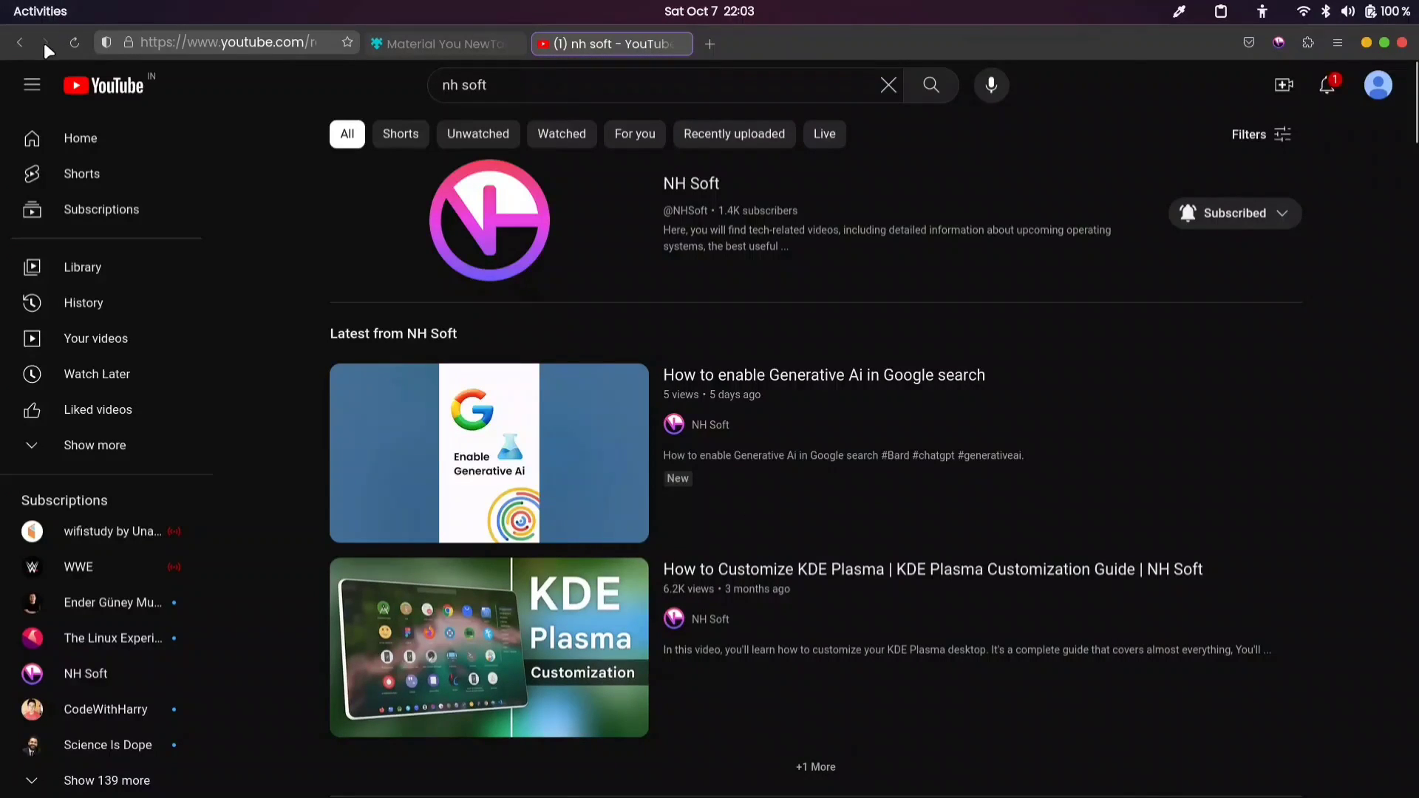
pyautogui.click(12, 42)
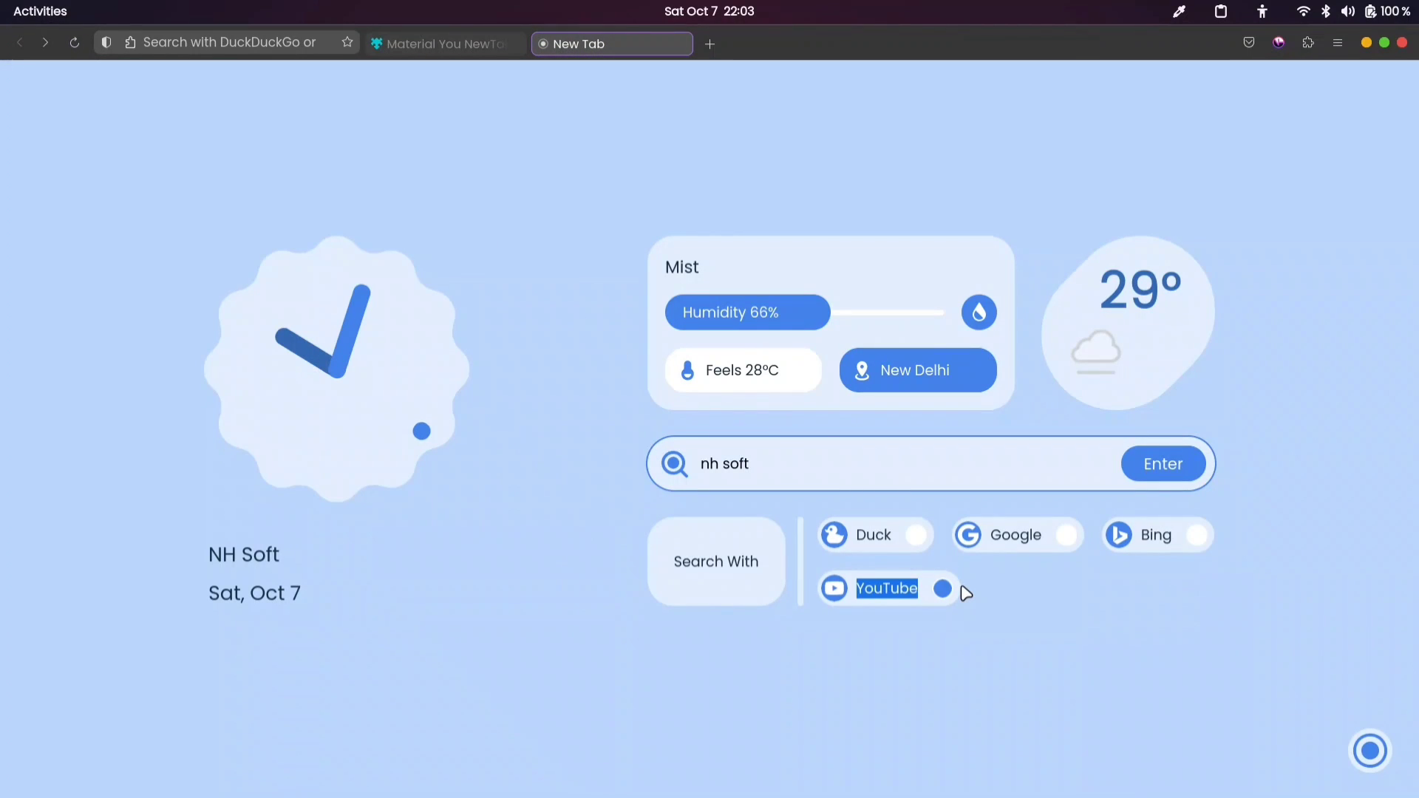
# Turn on the shortcuts and AI-Tools toggles, then test the ChatGPT, Bard and Firefly bar.
pyautogui.click(1371, 751)
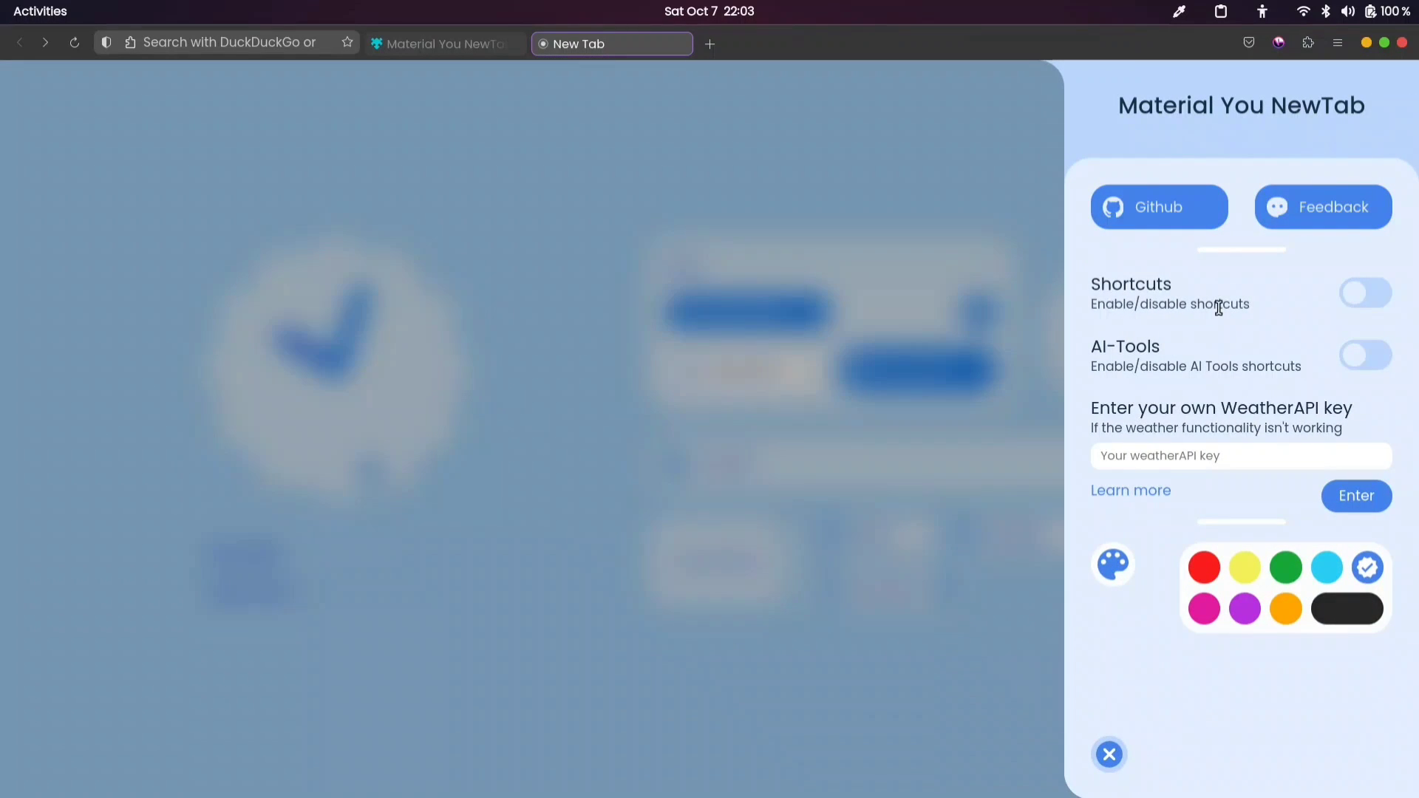
pyautogui.click(1352, 305)
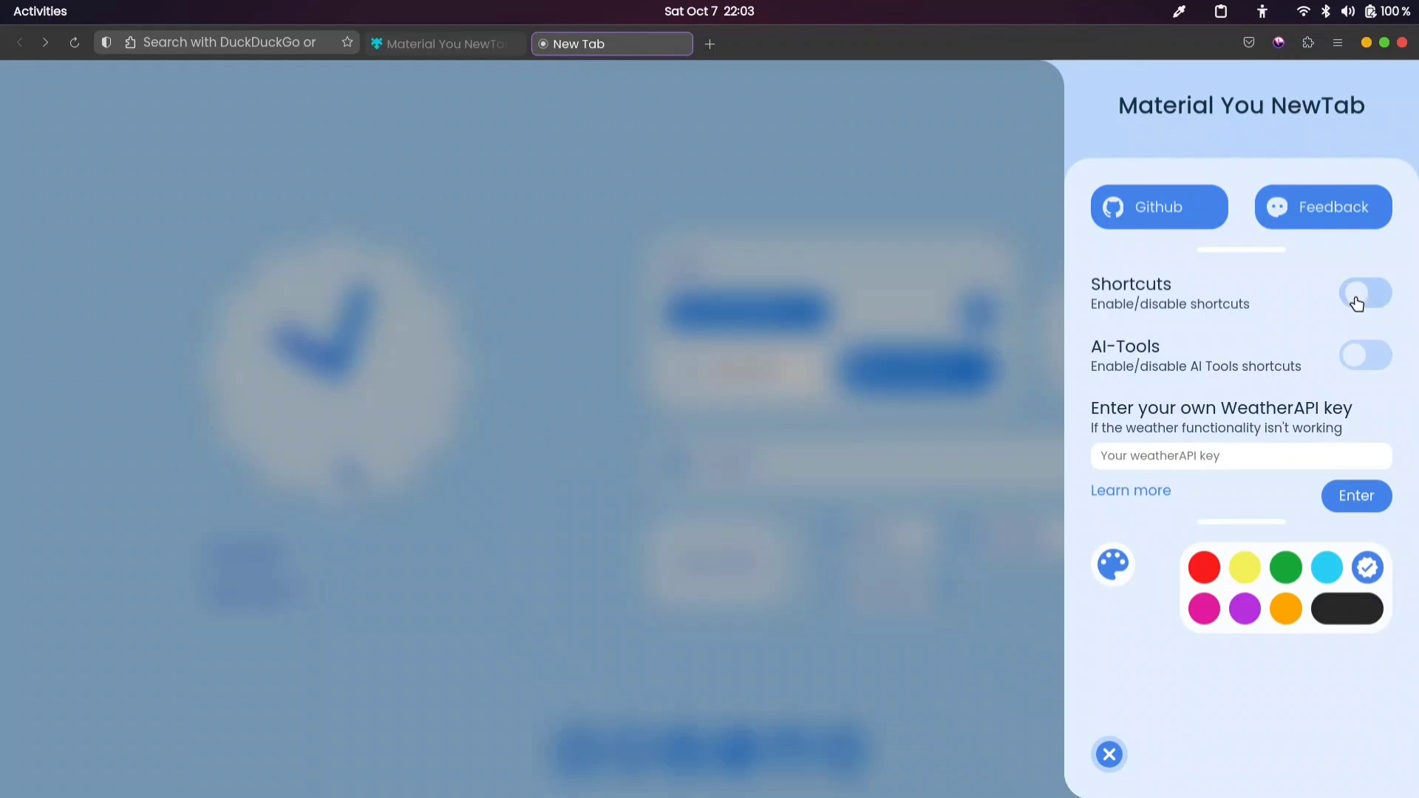
pyautogui.click(1369, 366)
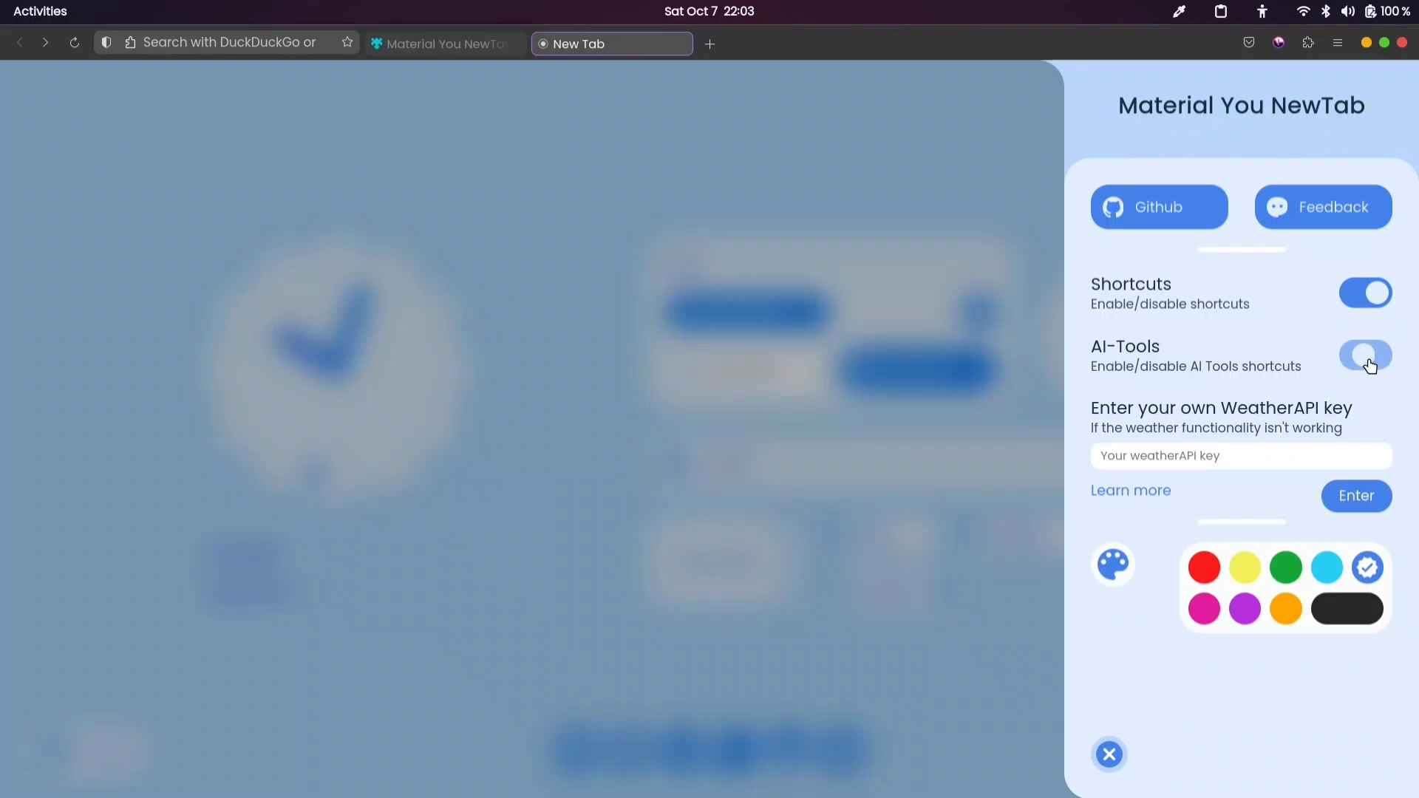
pyautogui.click(1122, 758)
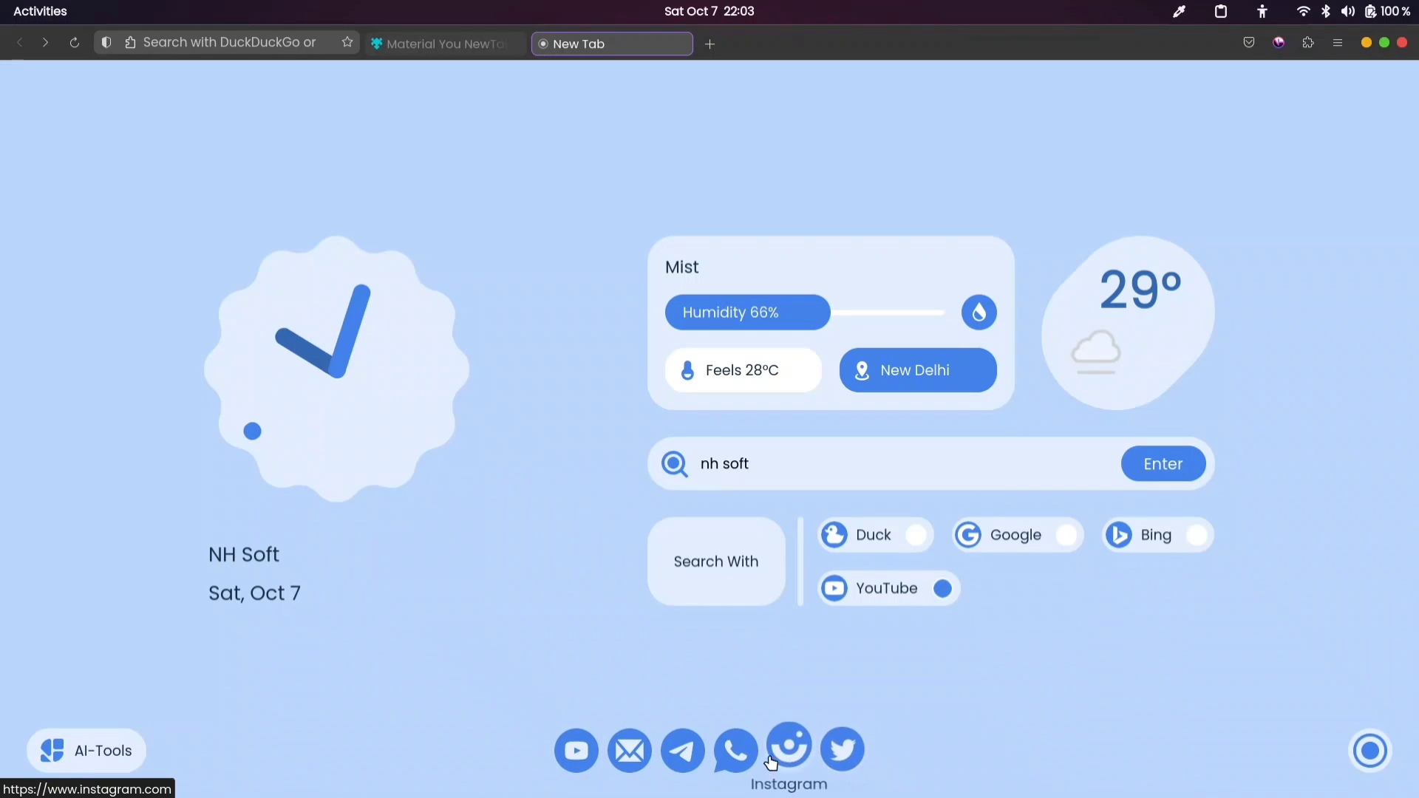
pyautogui.click(77, 751)
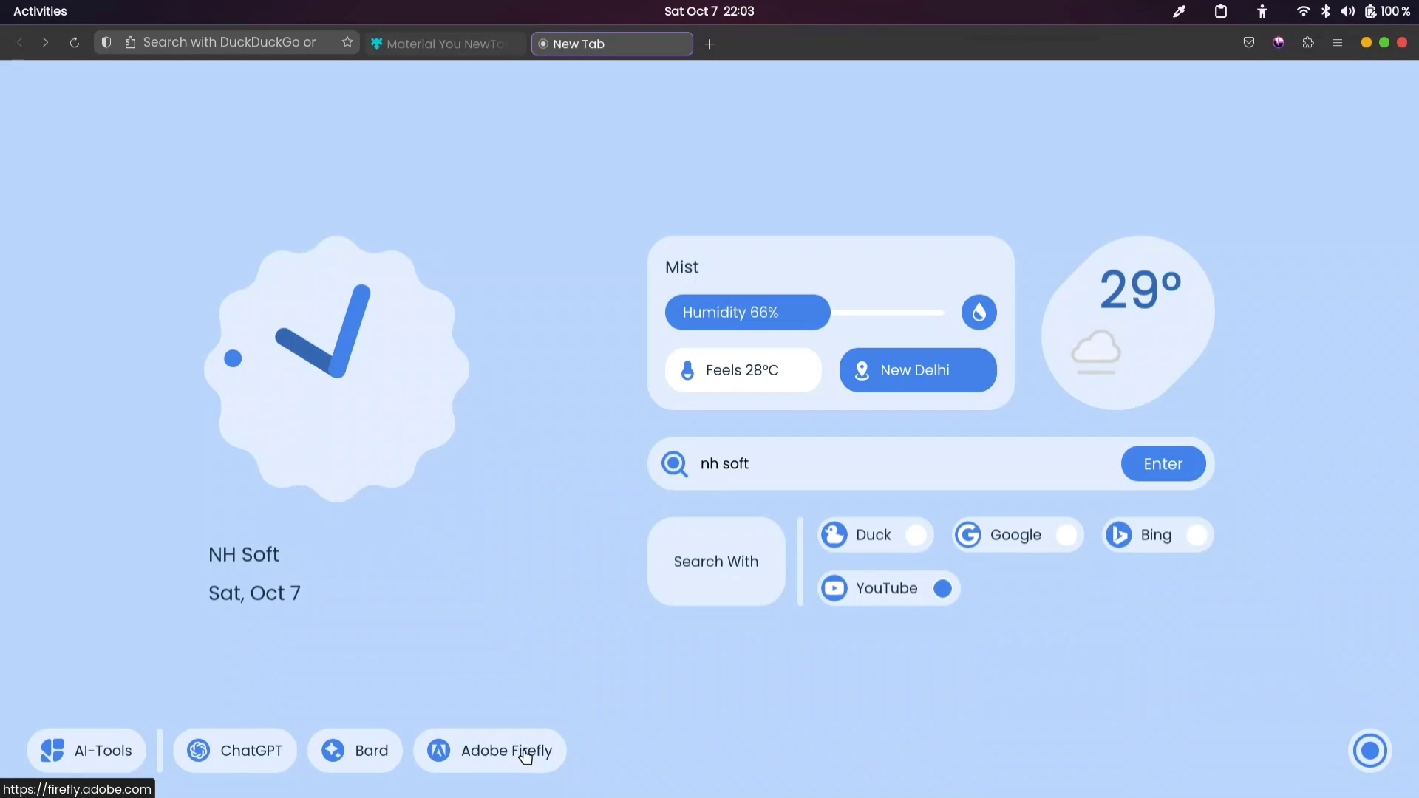
pyautogui.click(94, 750)
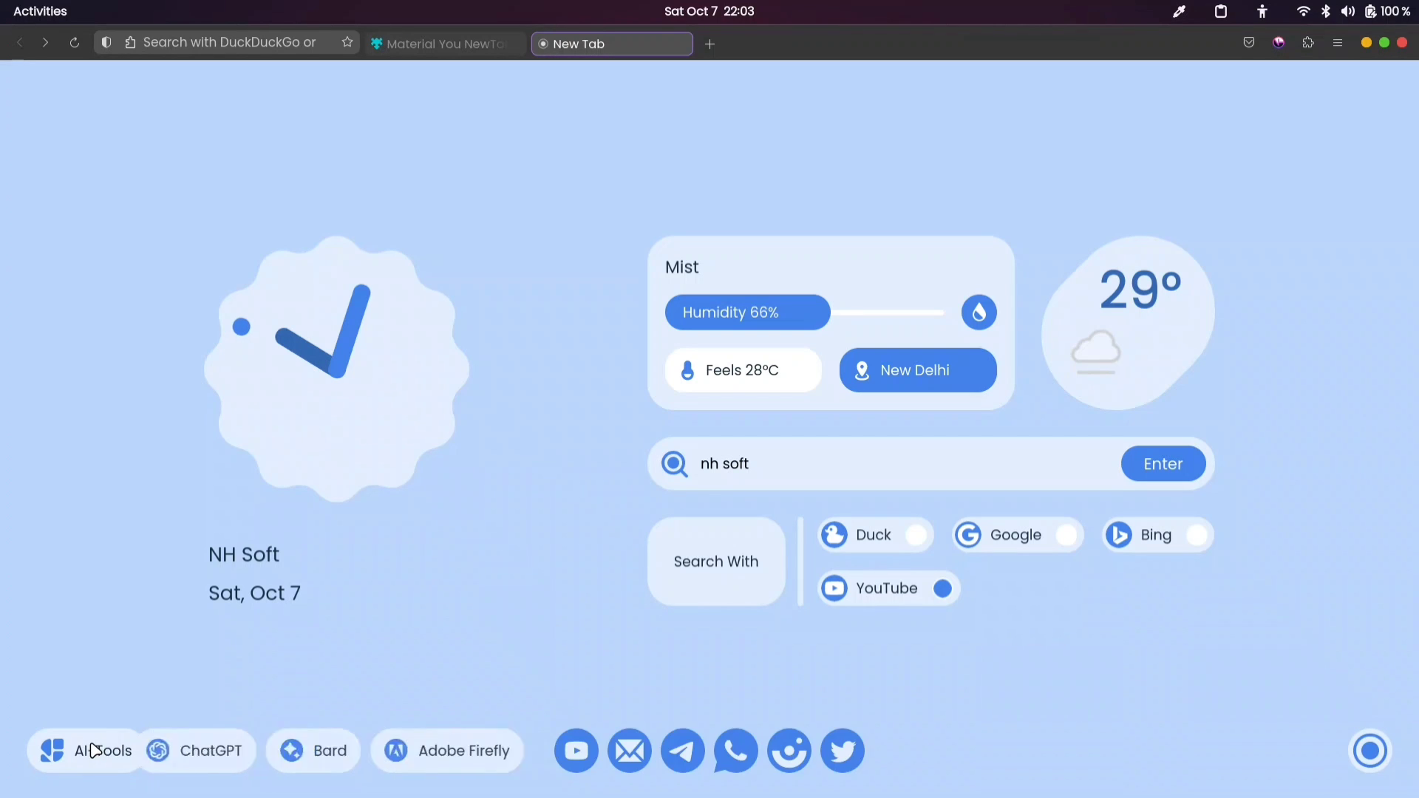
# Switch the new tab's colour theme from blue to red in settings.
pyautogui.click(1375, 748)
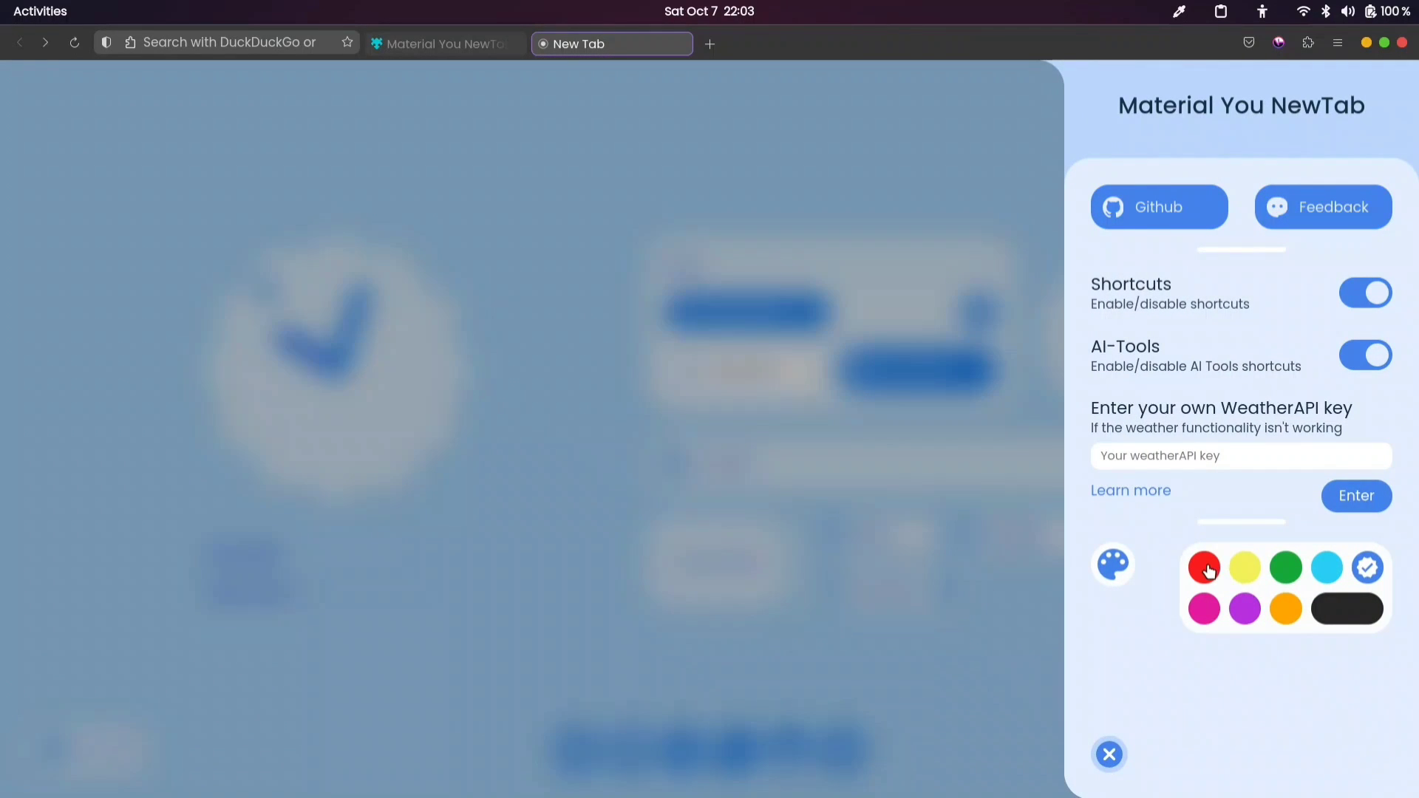
pyautogui.click(1204, 569)
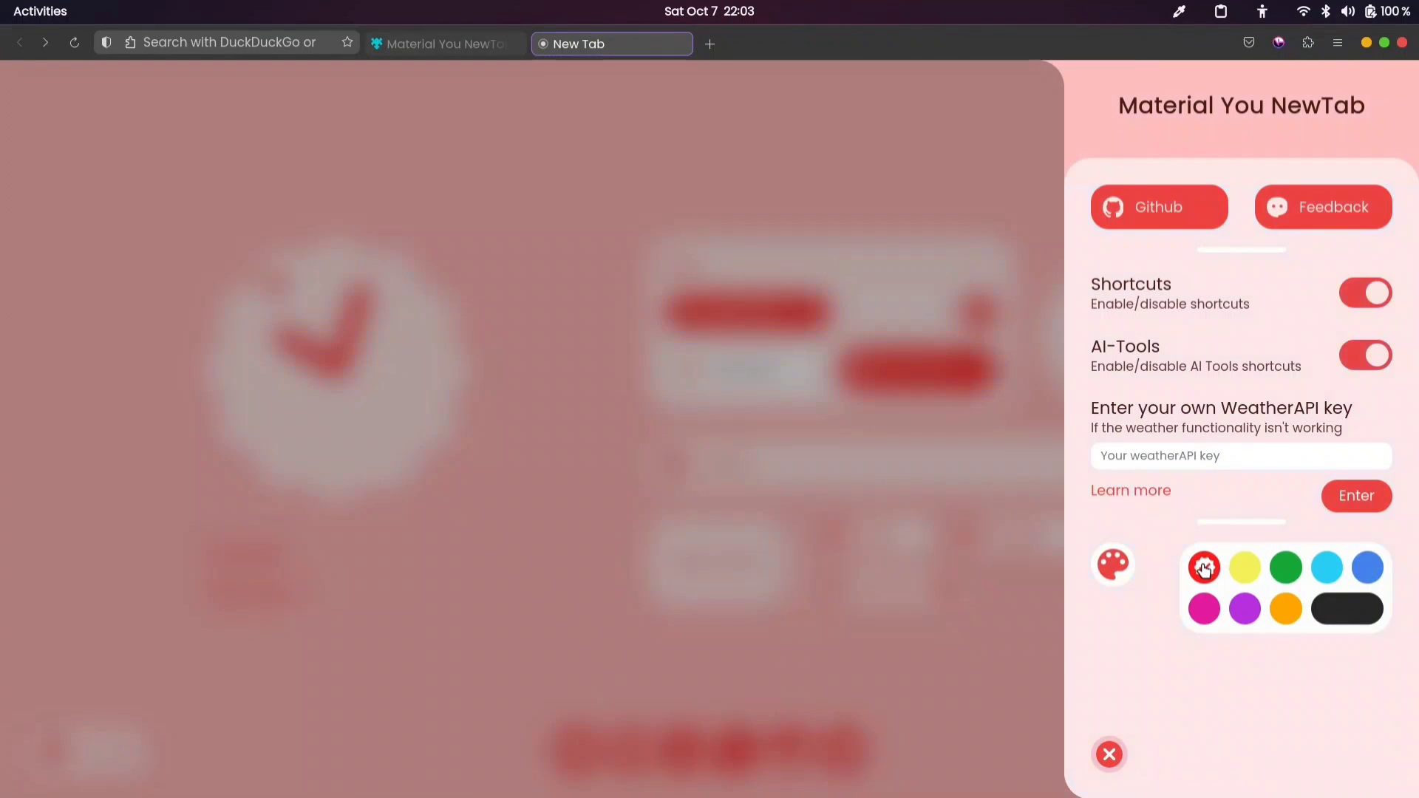
pyautogui.click(1109, 757)
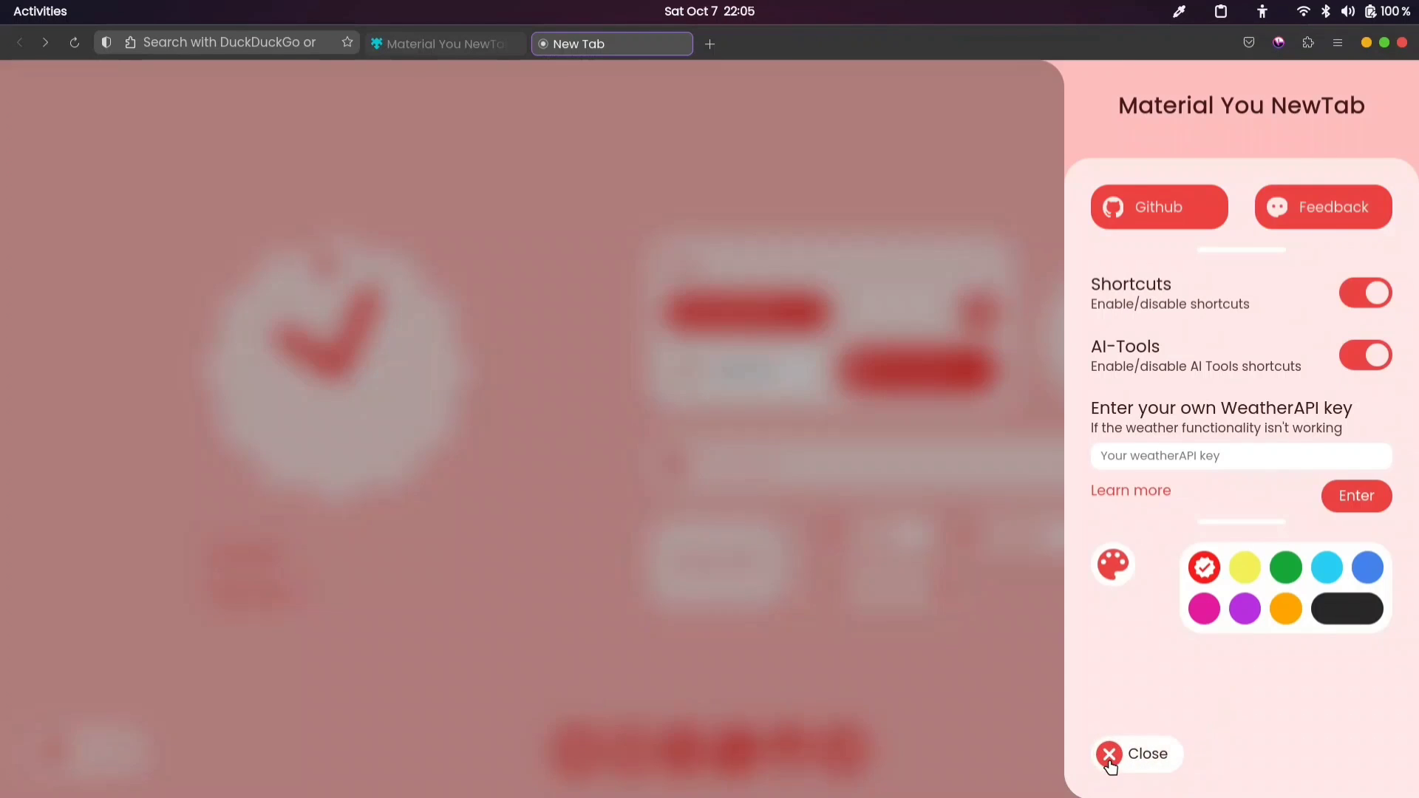
pyautogui.click(1111, 760)
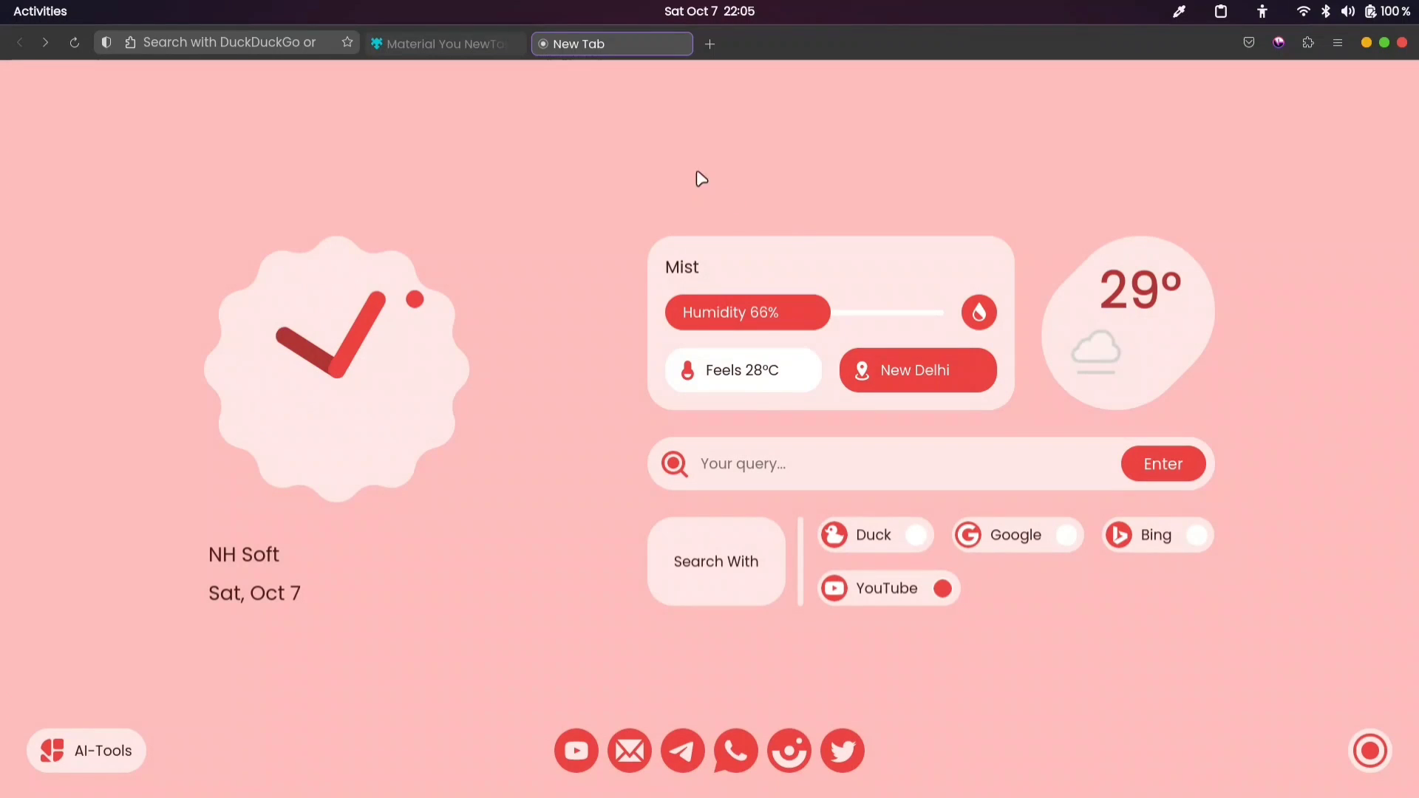
pyautogui.click(1369, 750)
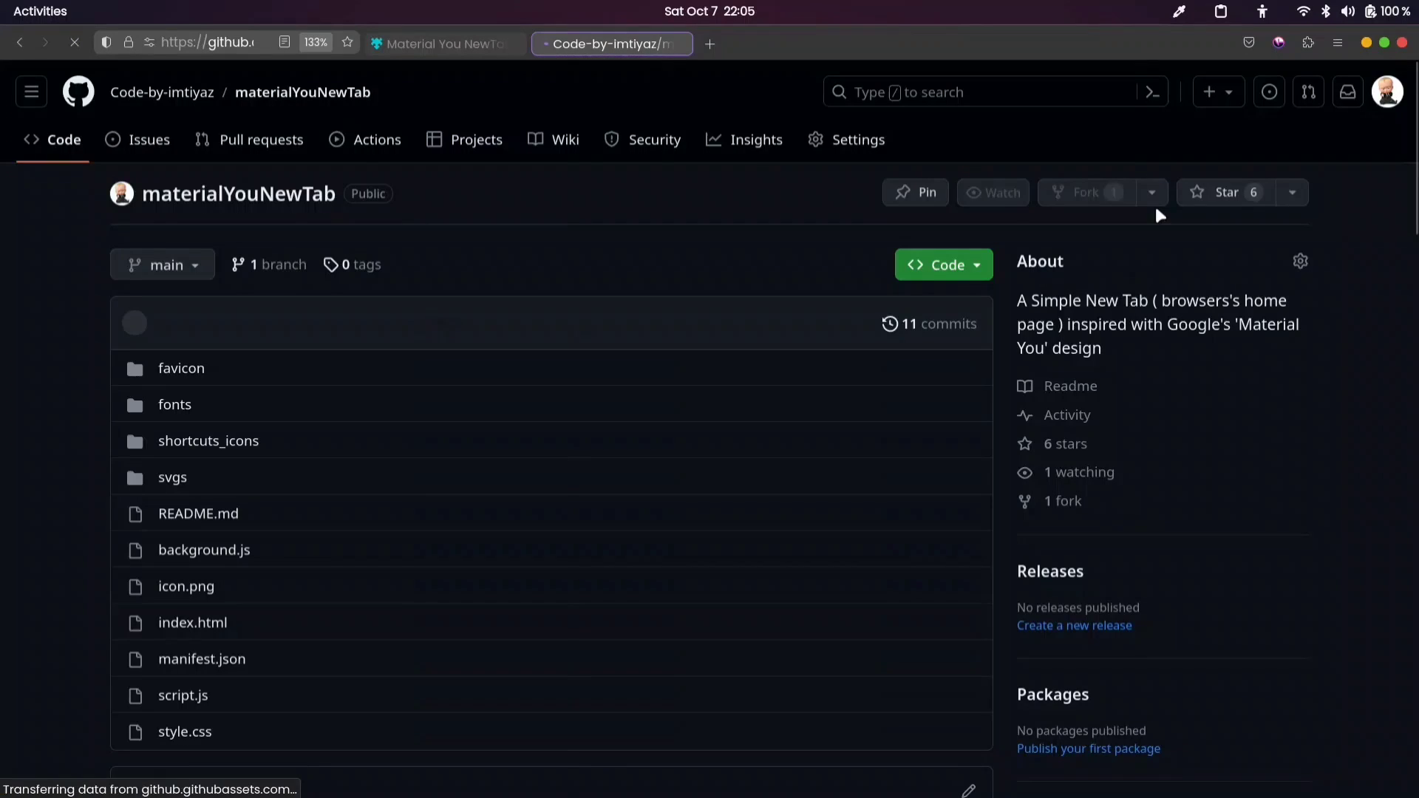
# Read the materialYouNewTab README's Chrome, Edge, Brave and Firefox install steps, then return to the top.
pyautogui.scroll(-8, 657, 407)
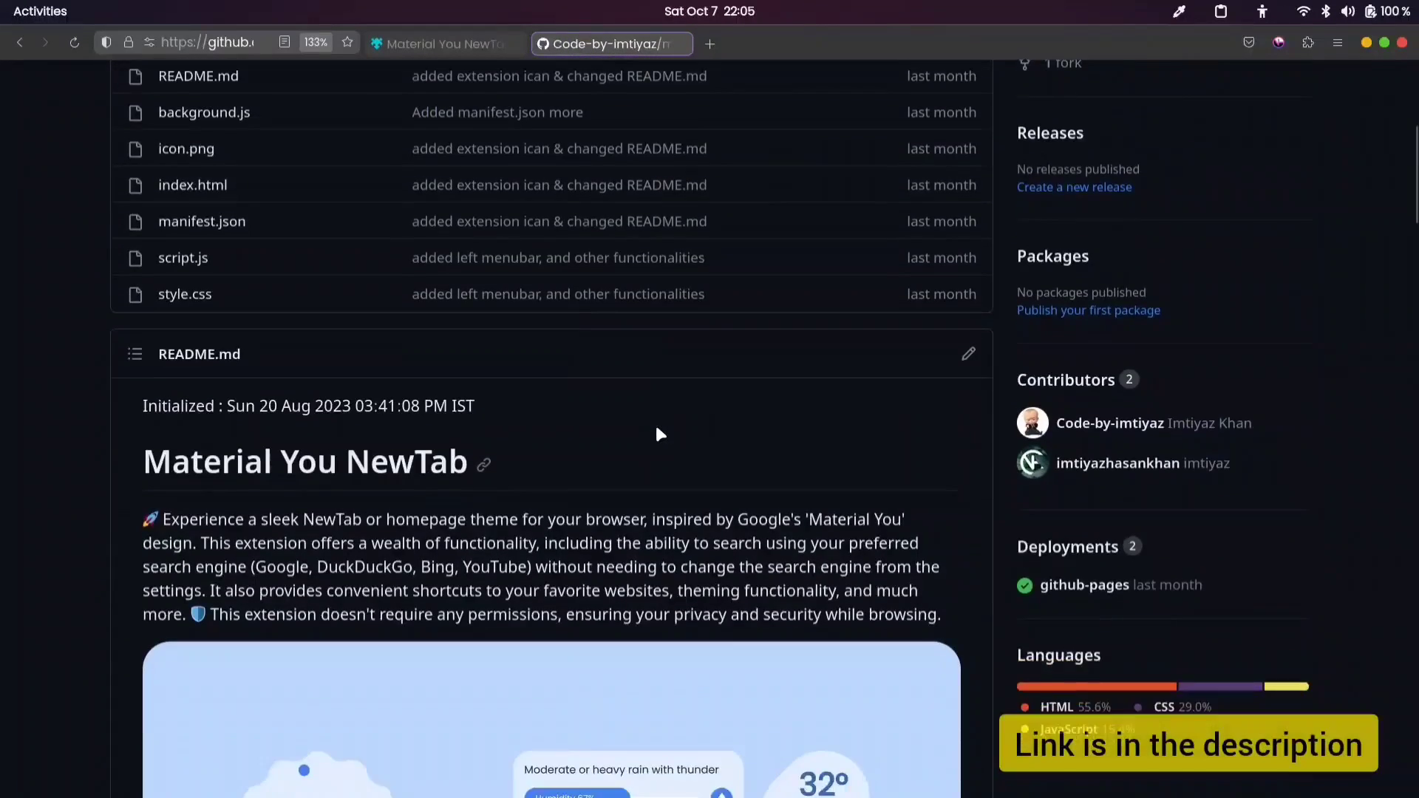
pyautogui.scroll(-12, 655, 422)
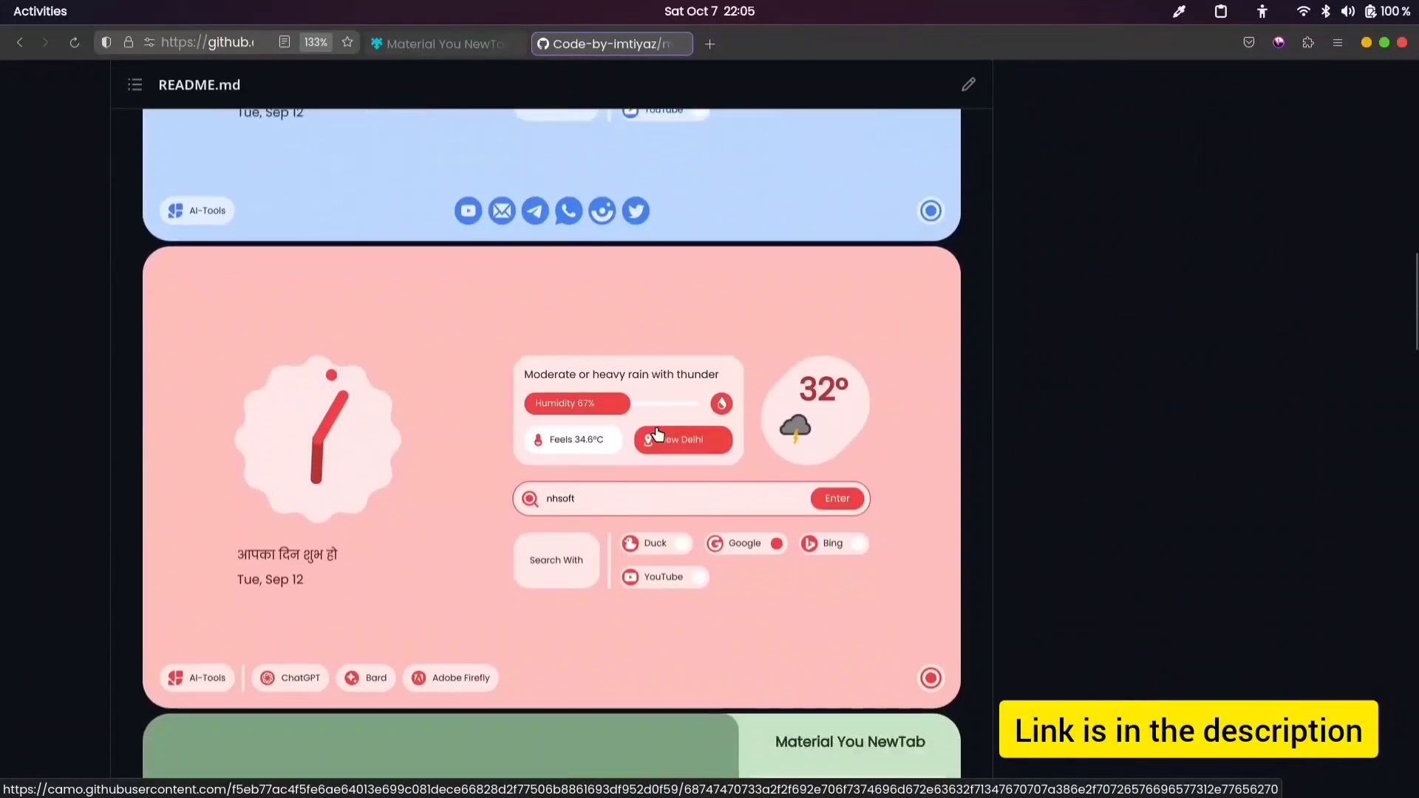
pyautogui.scroll(-10, 657, 434)
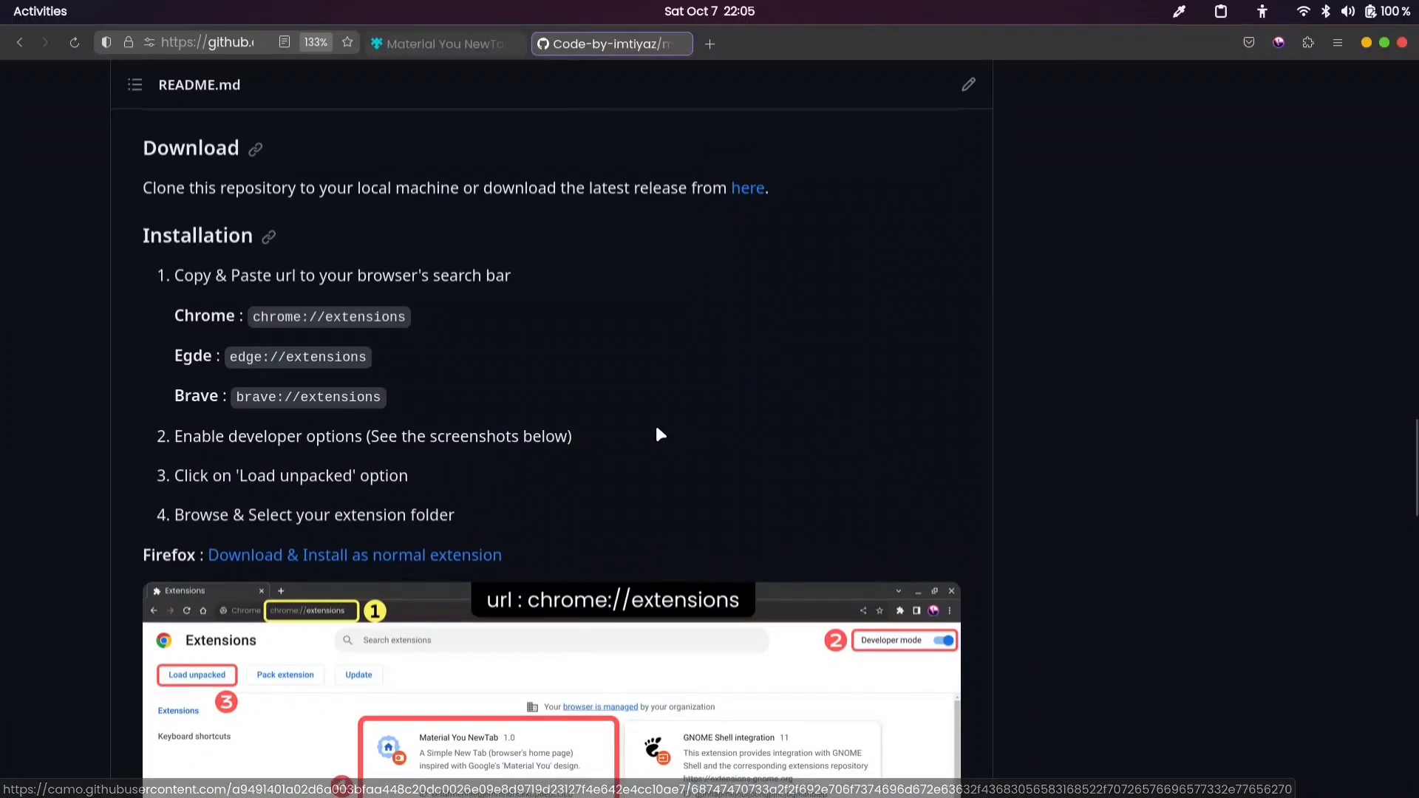
pyautogui.scroll(1, 659, 435)
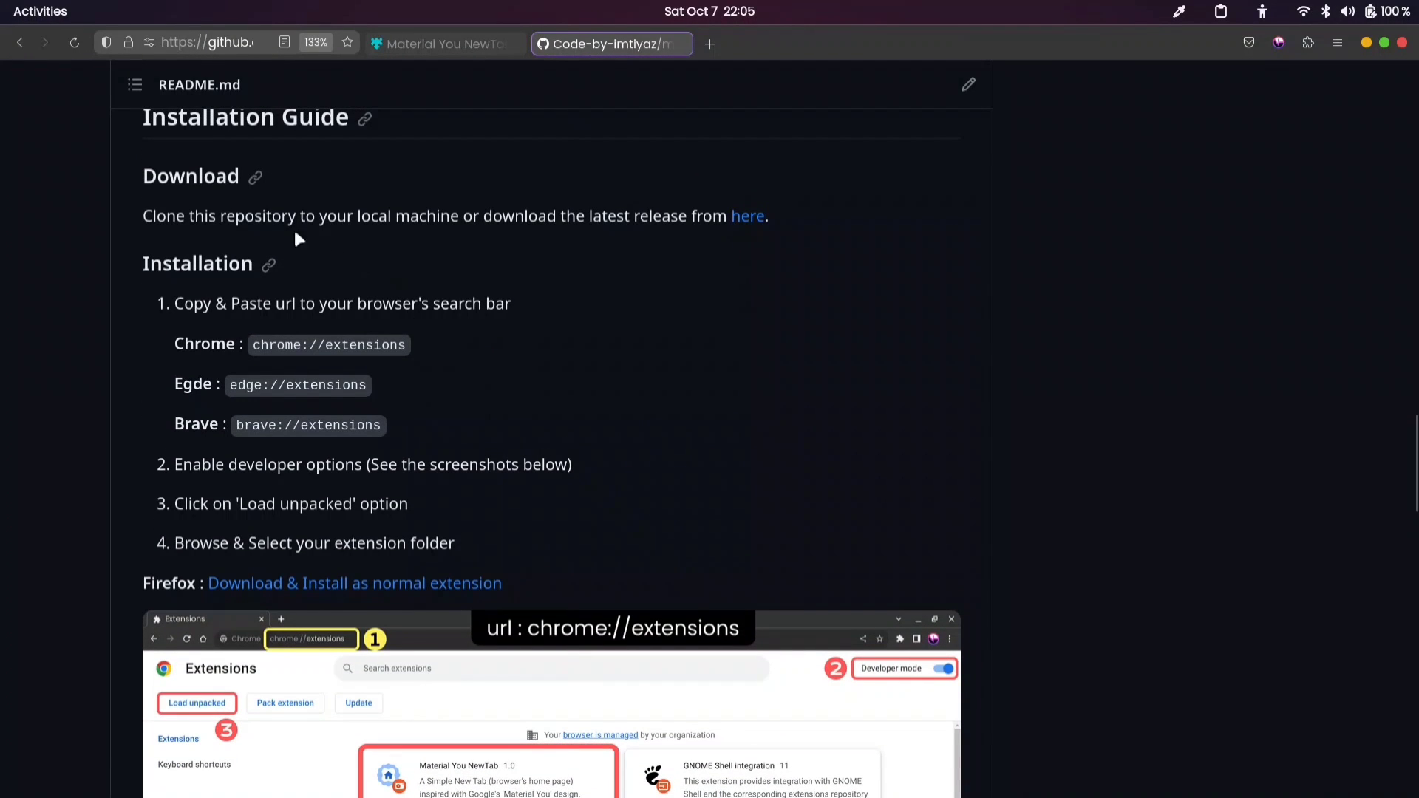
pyautogui.scroll(1, 323, 287)
pyautogui.scroll(-6, 583, 488)
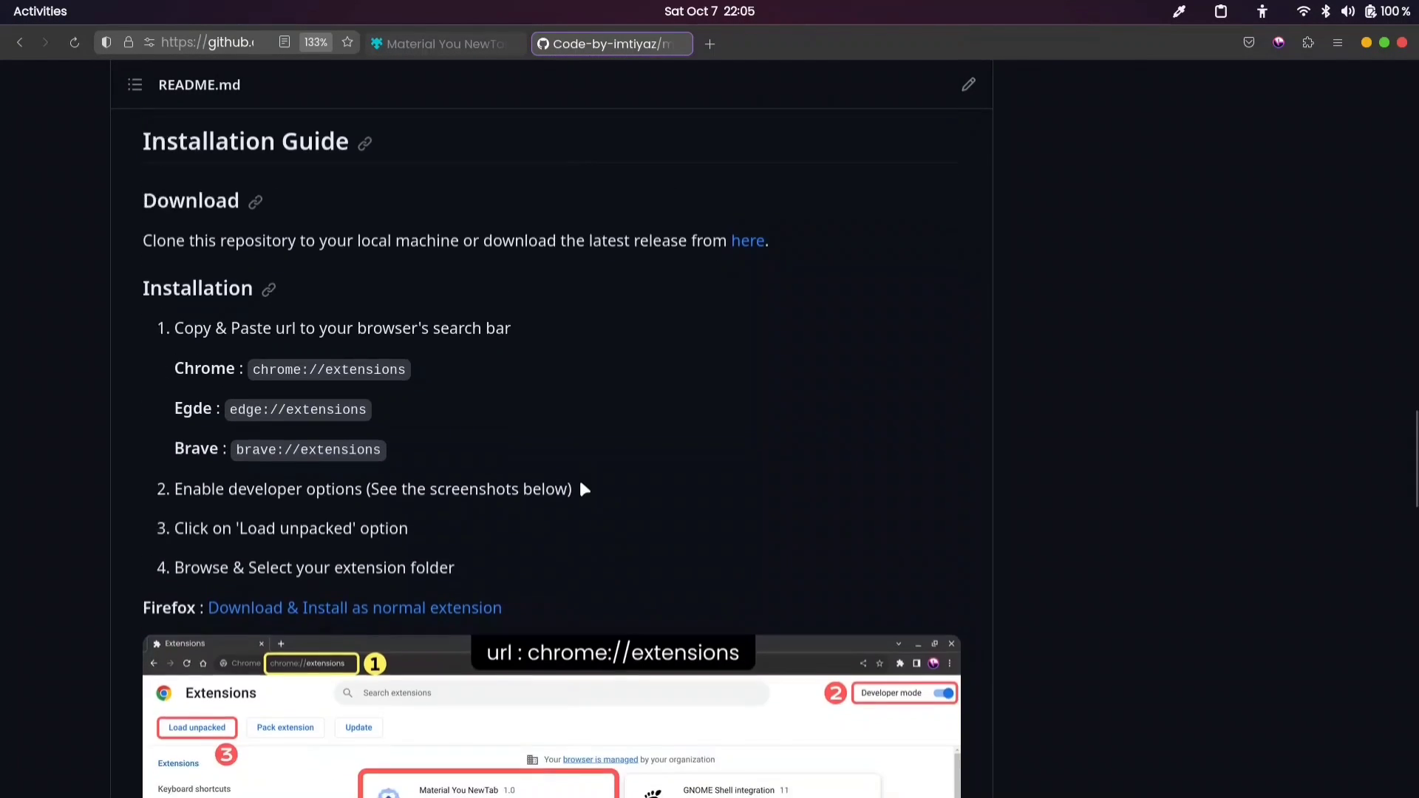
pyautogui.scroll(2, 584, 489)
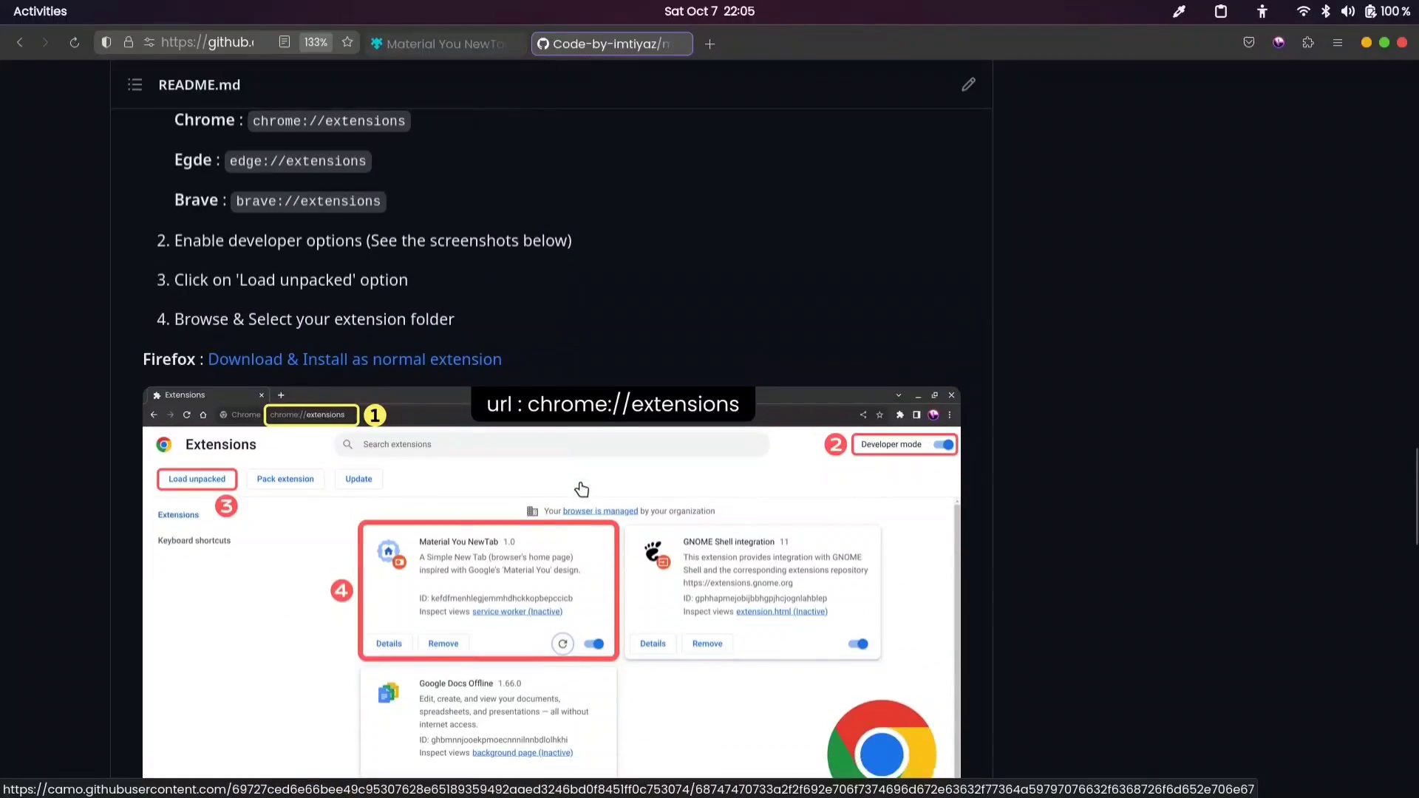
pyautogui.scroll(-15, 584, 490)
pyautogui.scroll(-10, 582, 489)
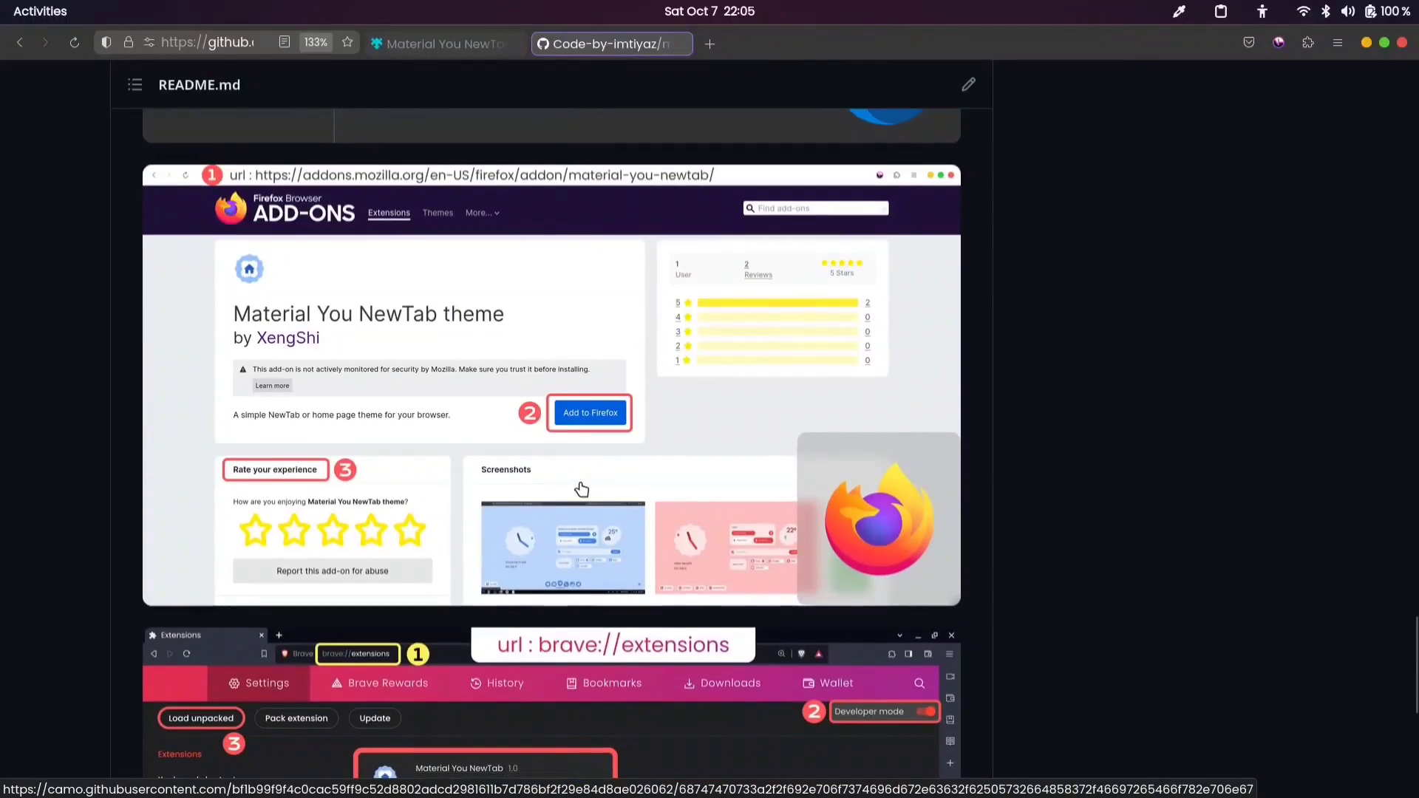
pyautogui.press('Home')
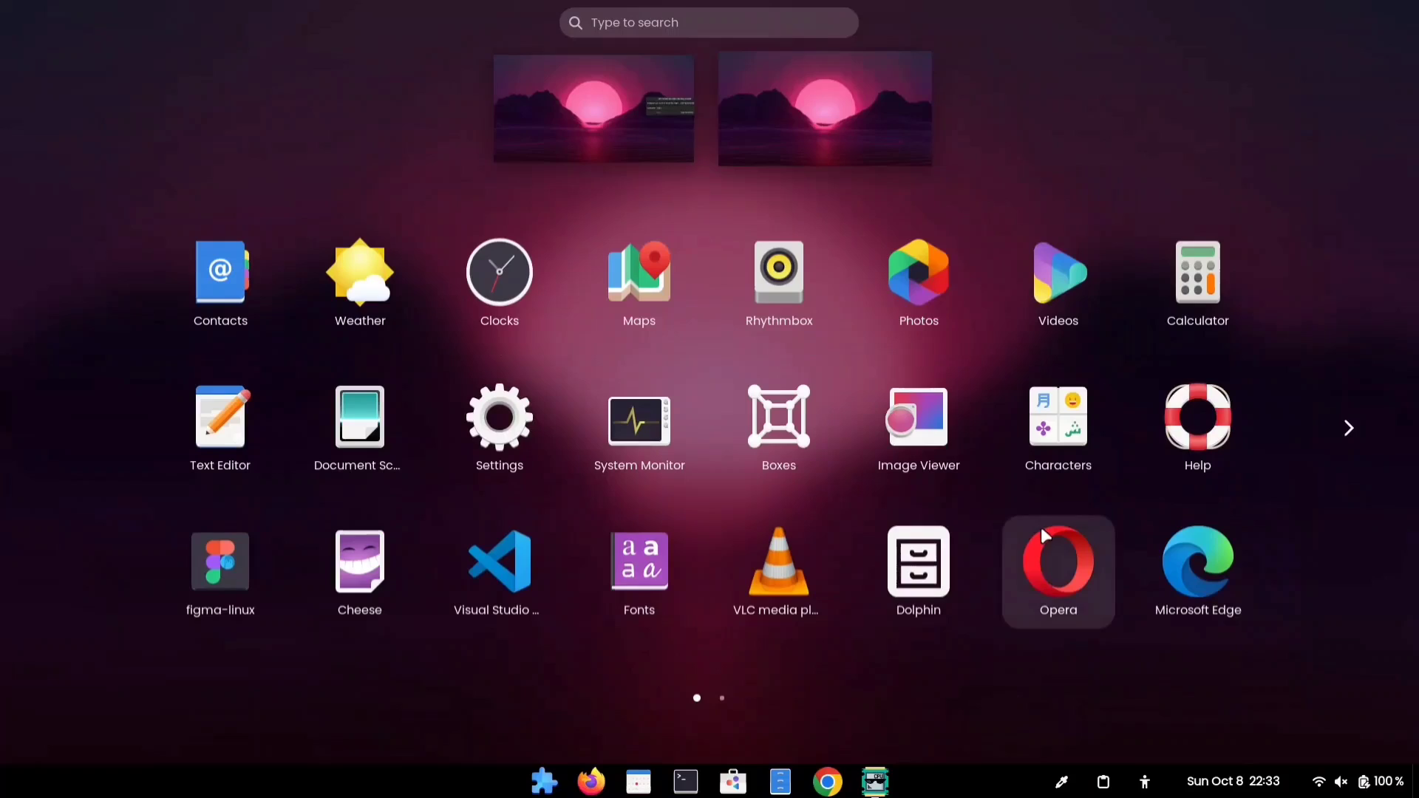
# Close the app grid and switch on ArcMenu in Extension Manager's installed extensions list.
pyautogui.scroll(-1, 1223, 445)
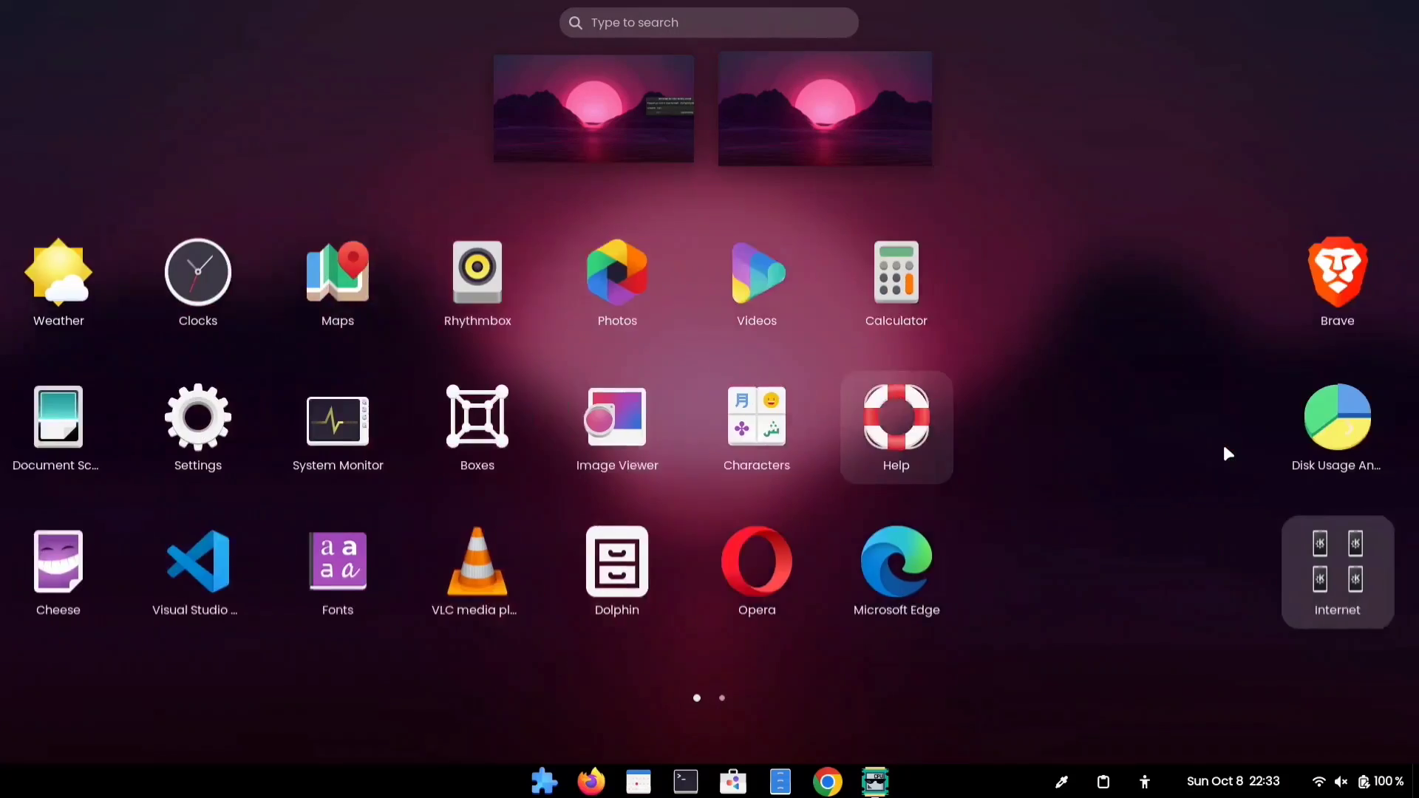
pyautogui.scroll(1, 852, 558)
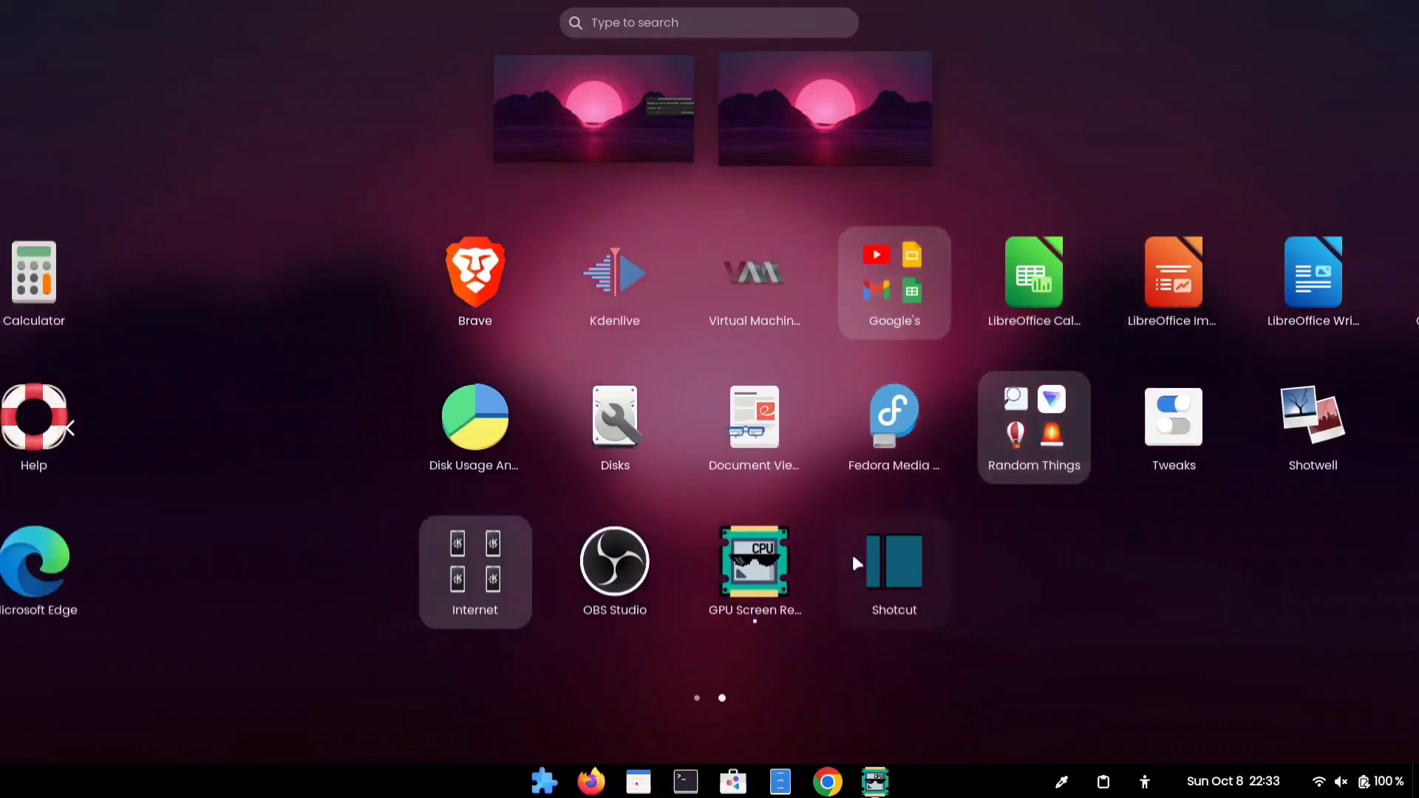
pyautogui.click(747, 374)
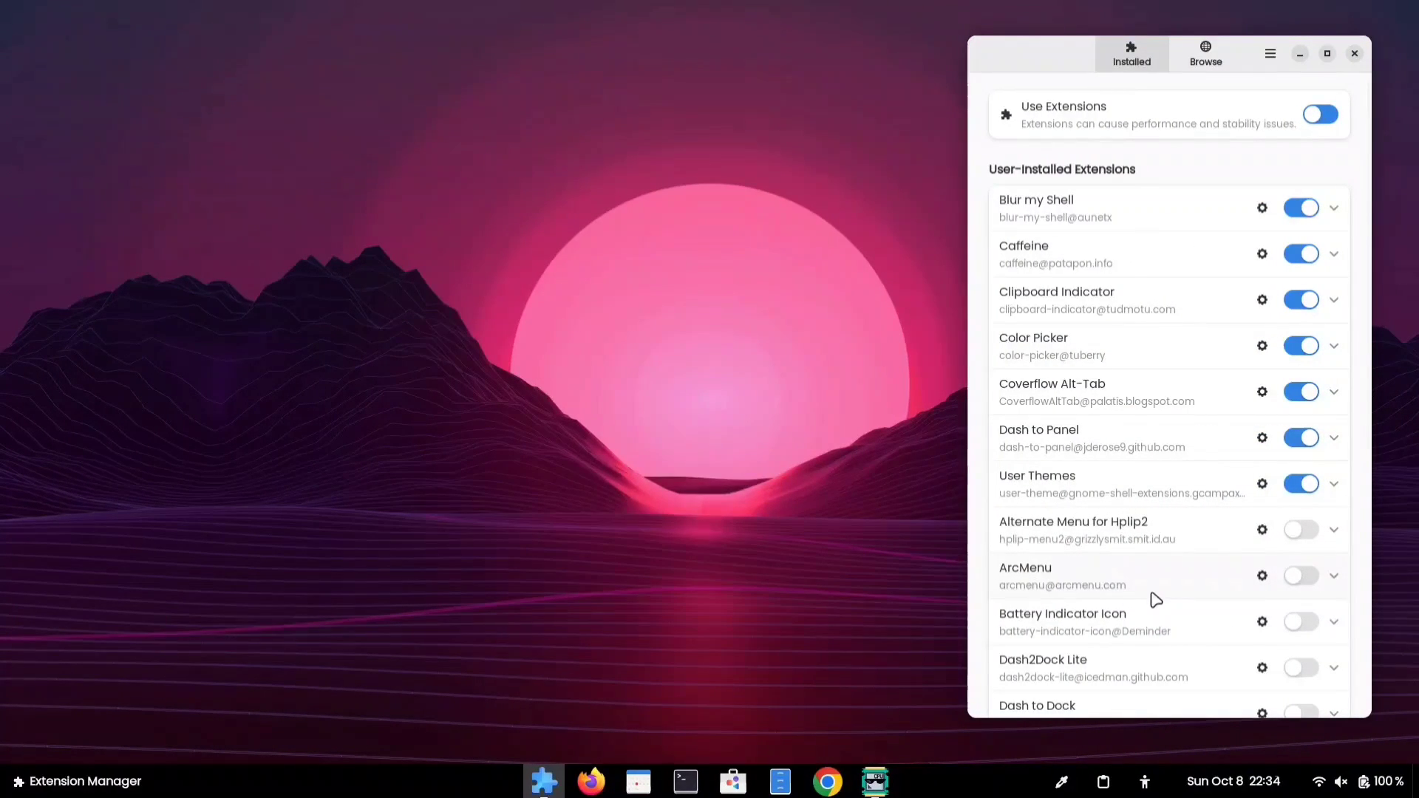
pyautogui.click(1301, 577)
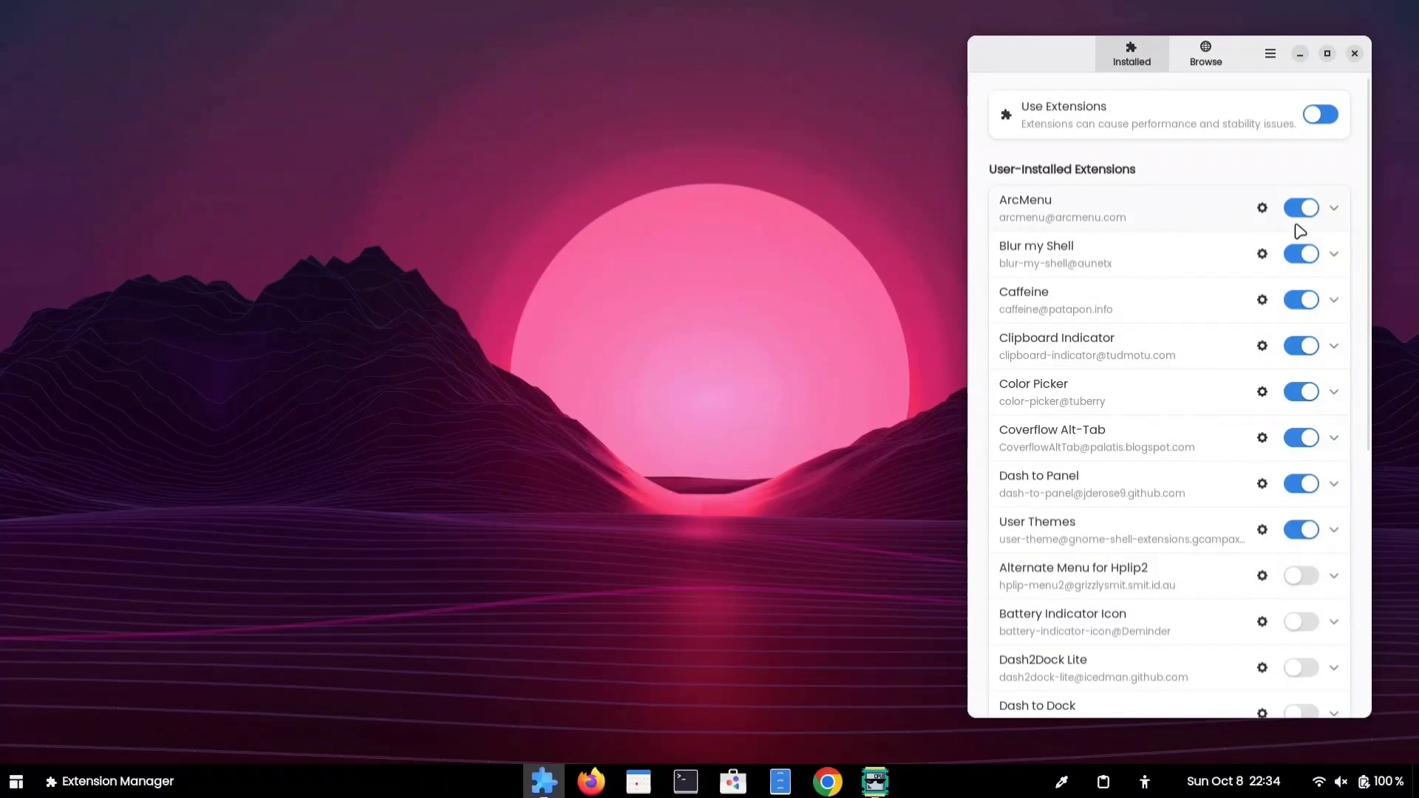
# Minimise Extension Manager, browse ArcMenu's Frequent Apps and Graphics categories, then close the menu.
pyautogui.click(1301, 54)
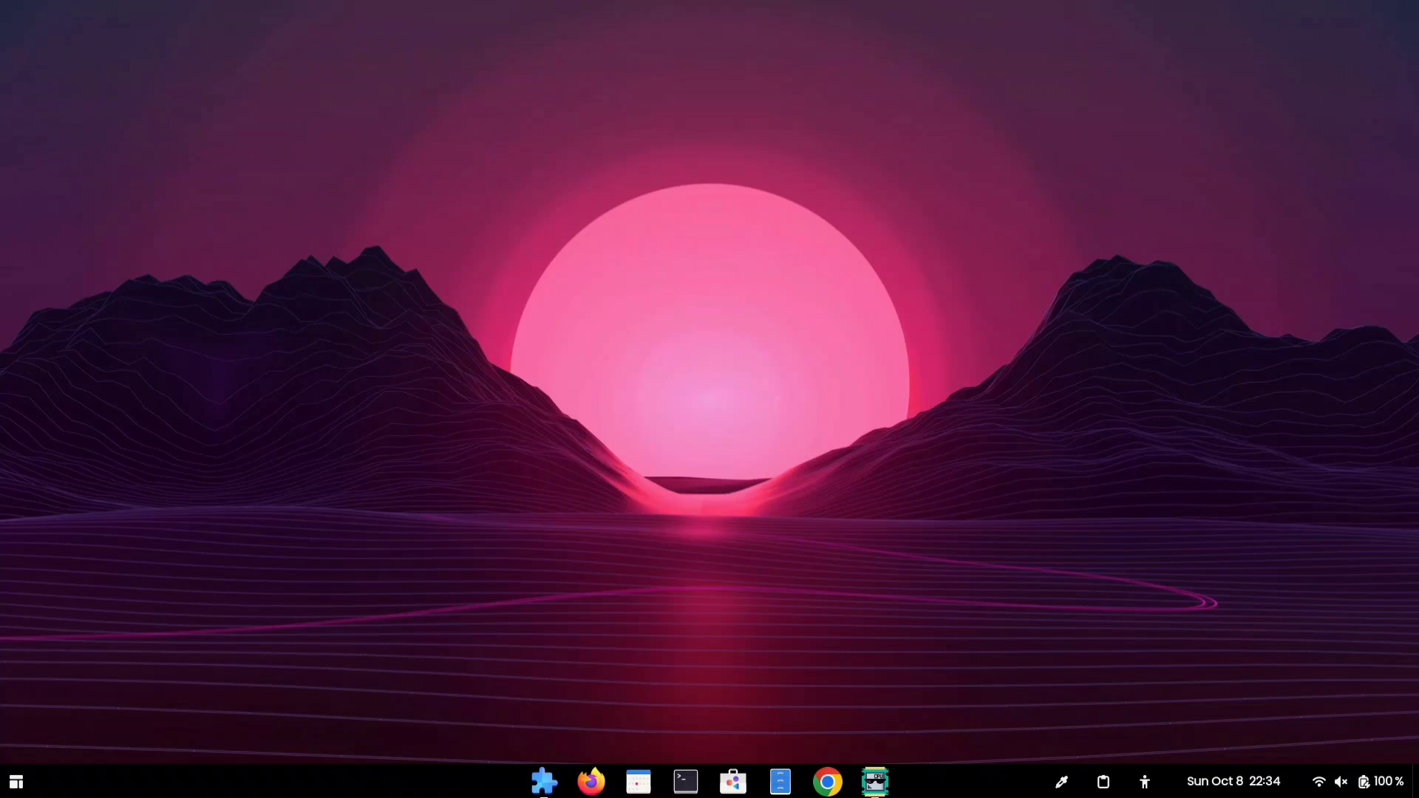
pyautogui.click(17, 782)
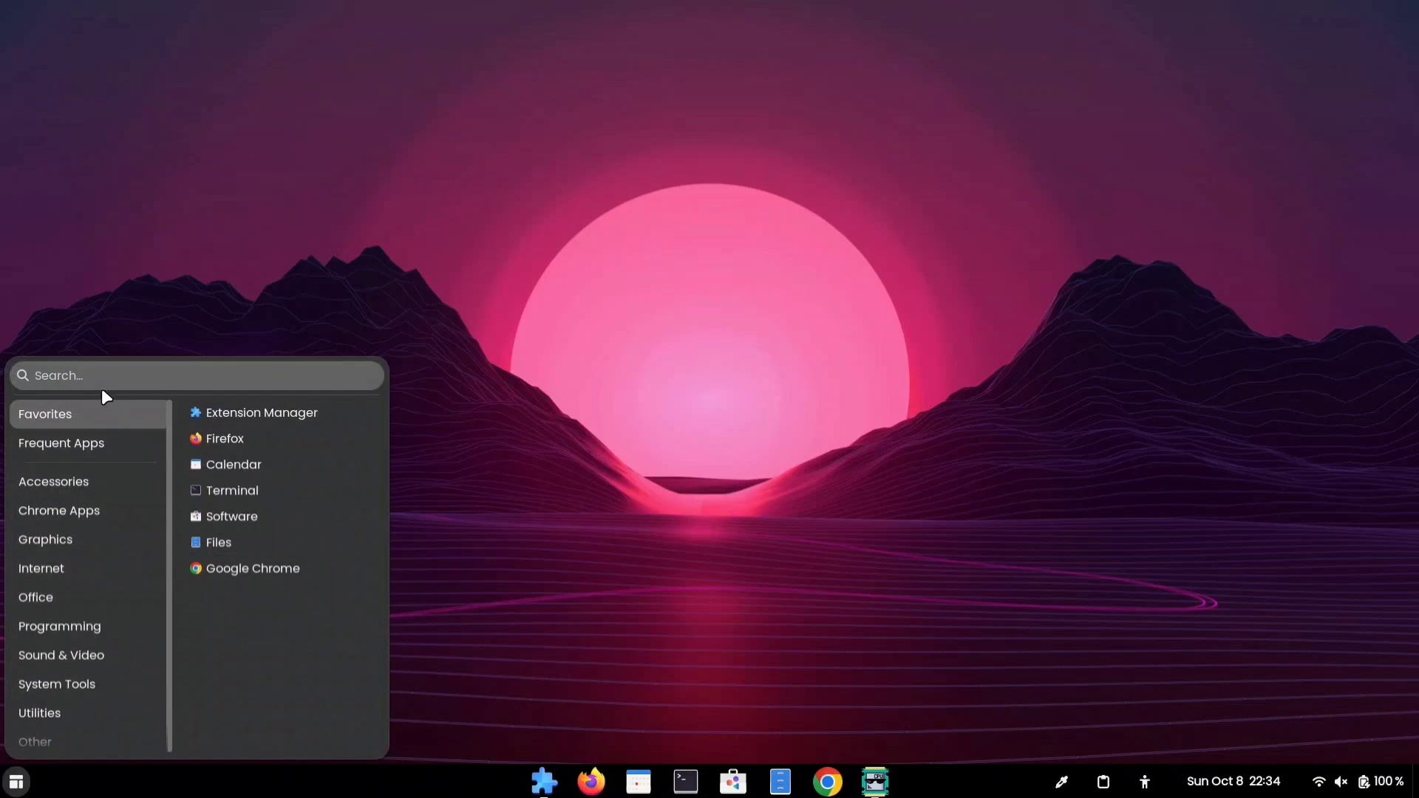
pyautogui.click(94, 440)
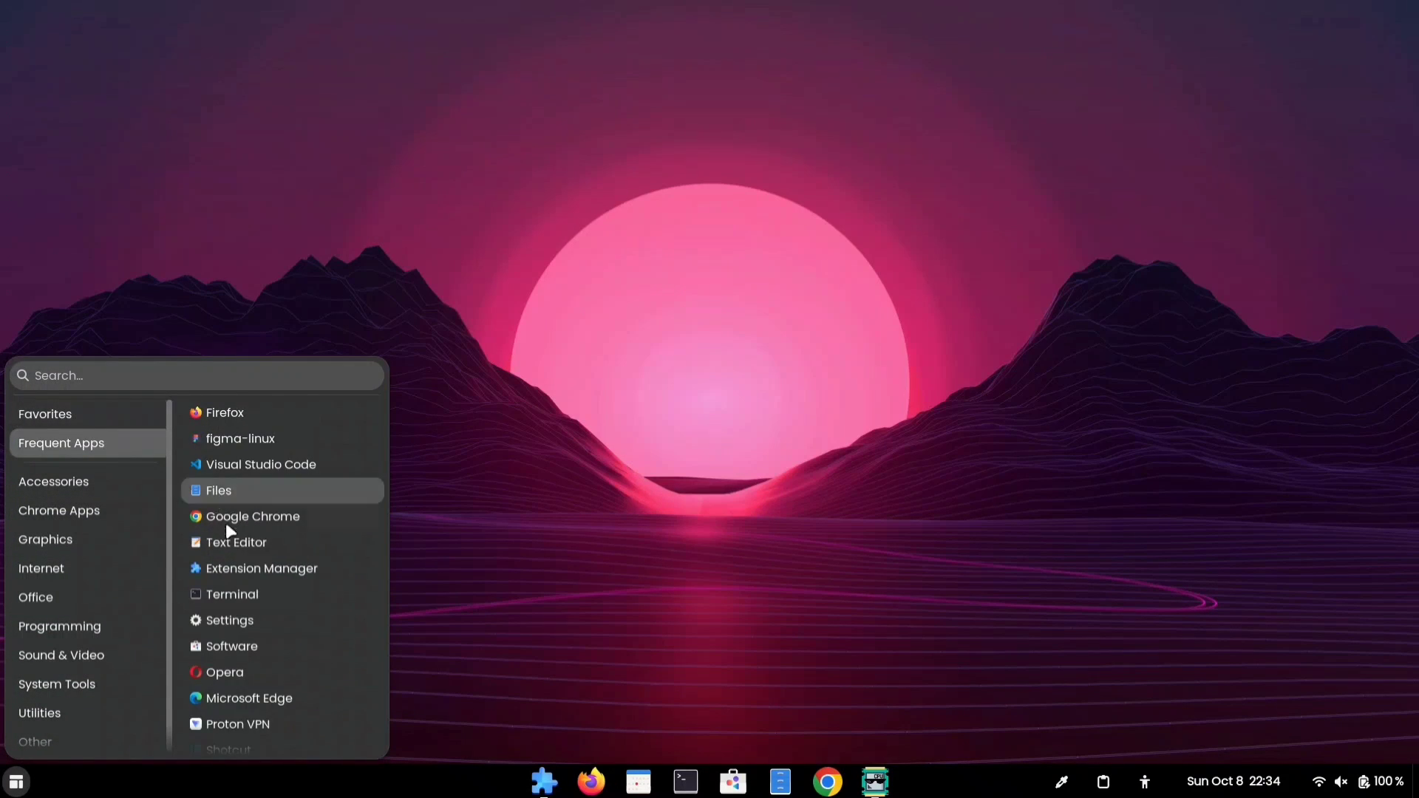
pyautogui.scroll(-5, 212, 570)
pyautogui.scroll(5, 213, 570)
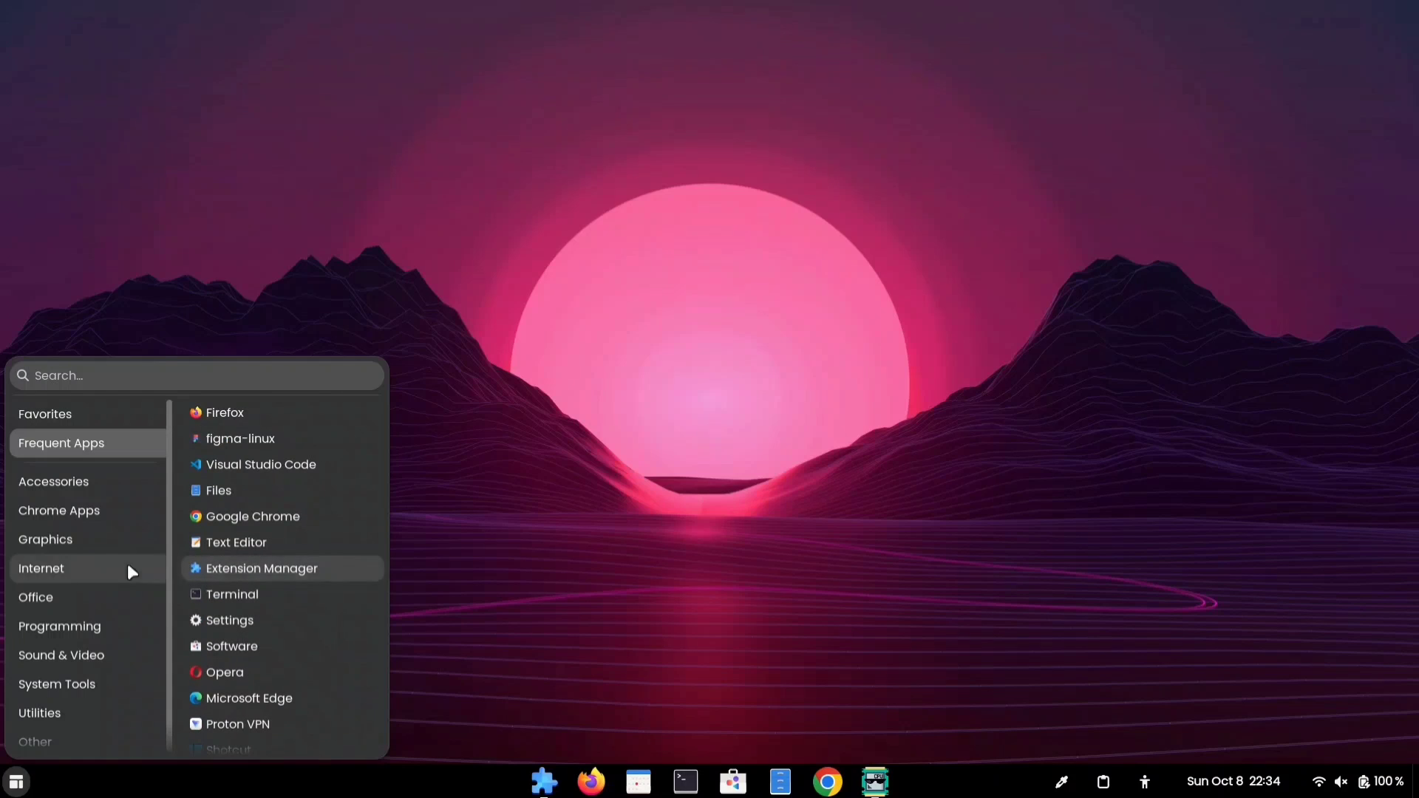
pyautogui.click(61, 543)
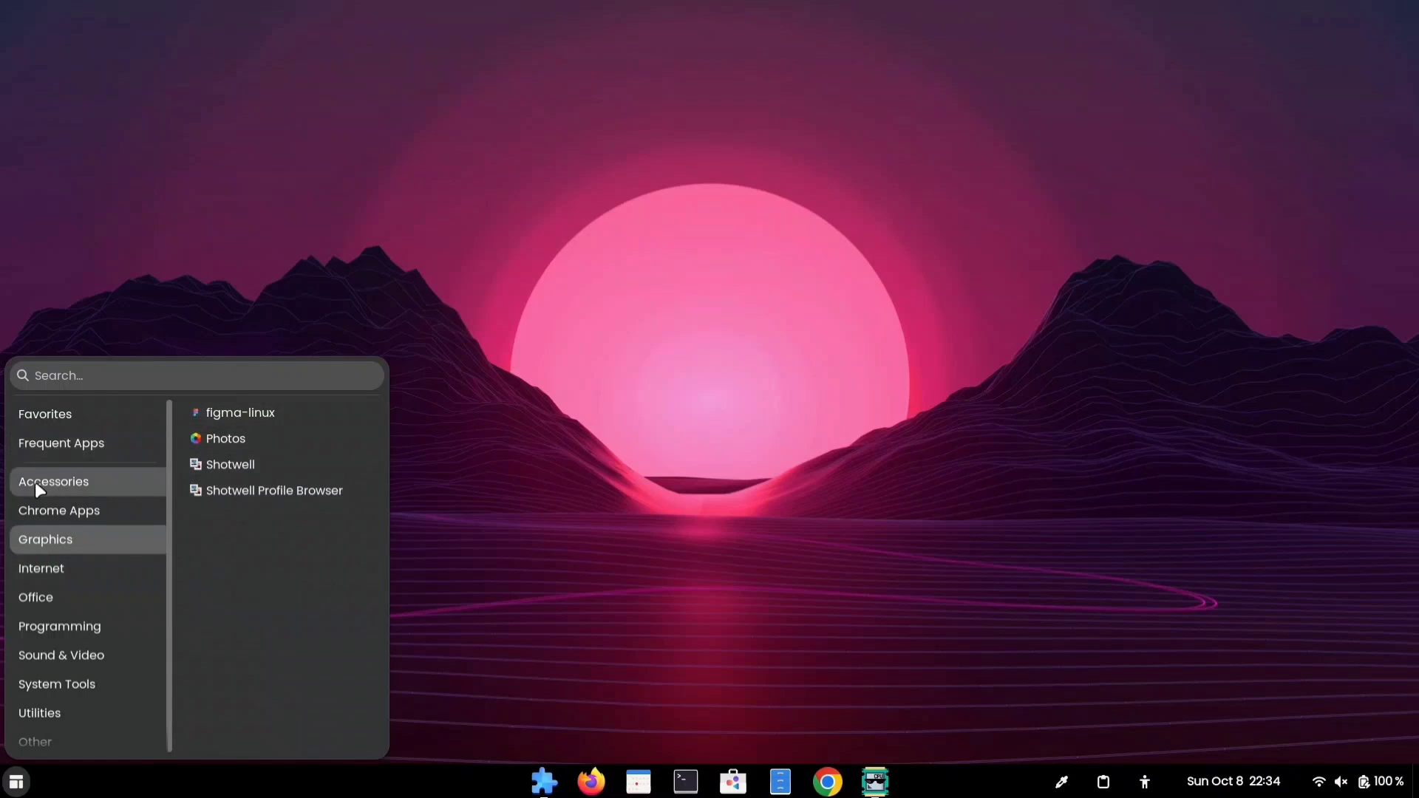
pyautogui.click(337, 311)
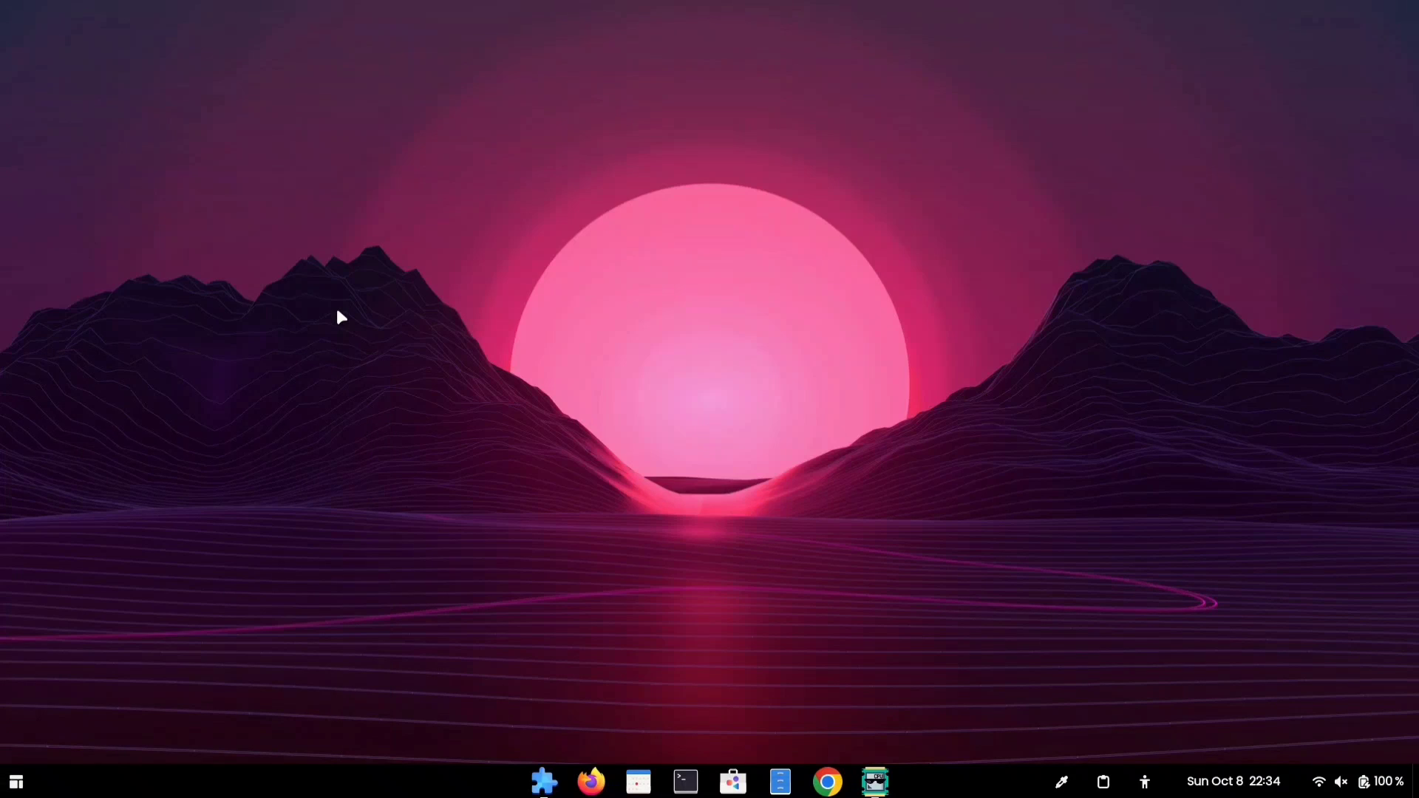
# Open ArcMenu settings and bring up the menu layout choices, expanding the modern layouts.
pyautogui.rightClick(17, 783)
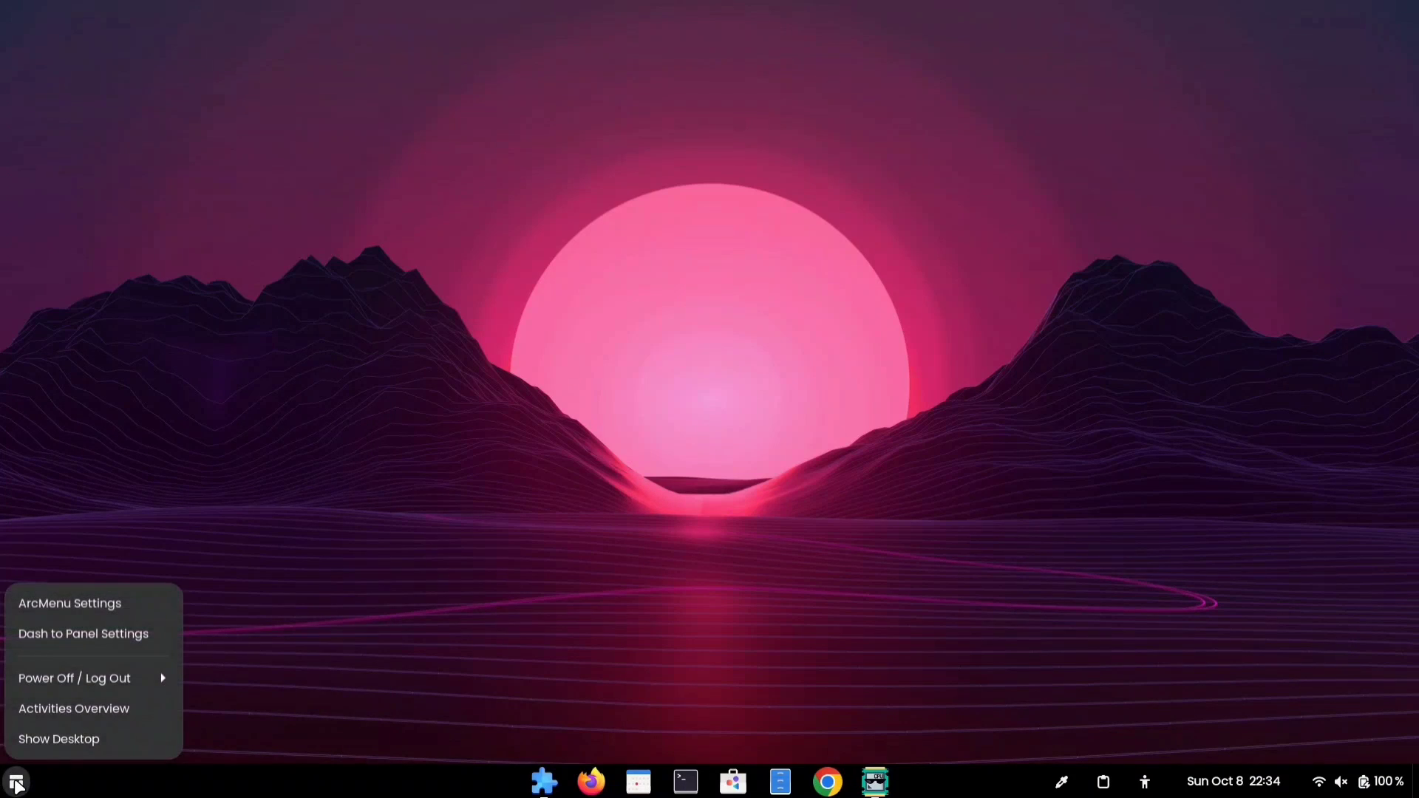
pyautogui.click(111, 606)
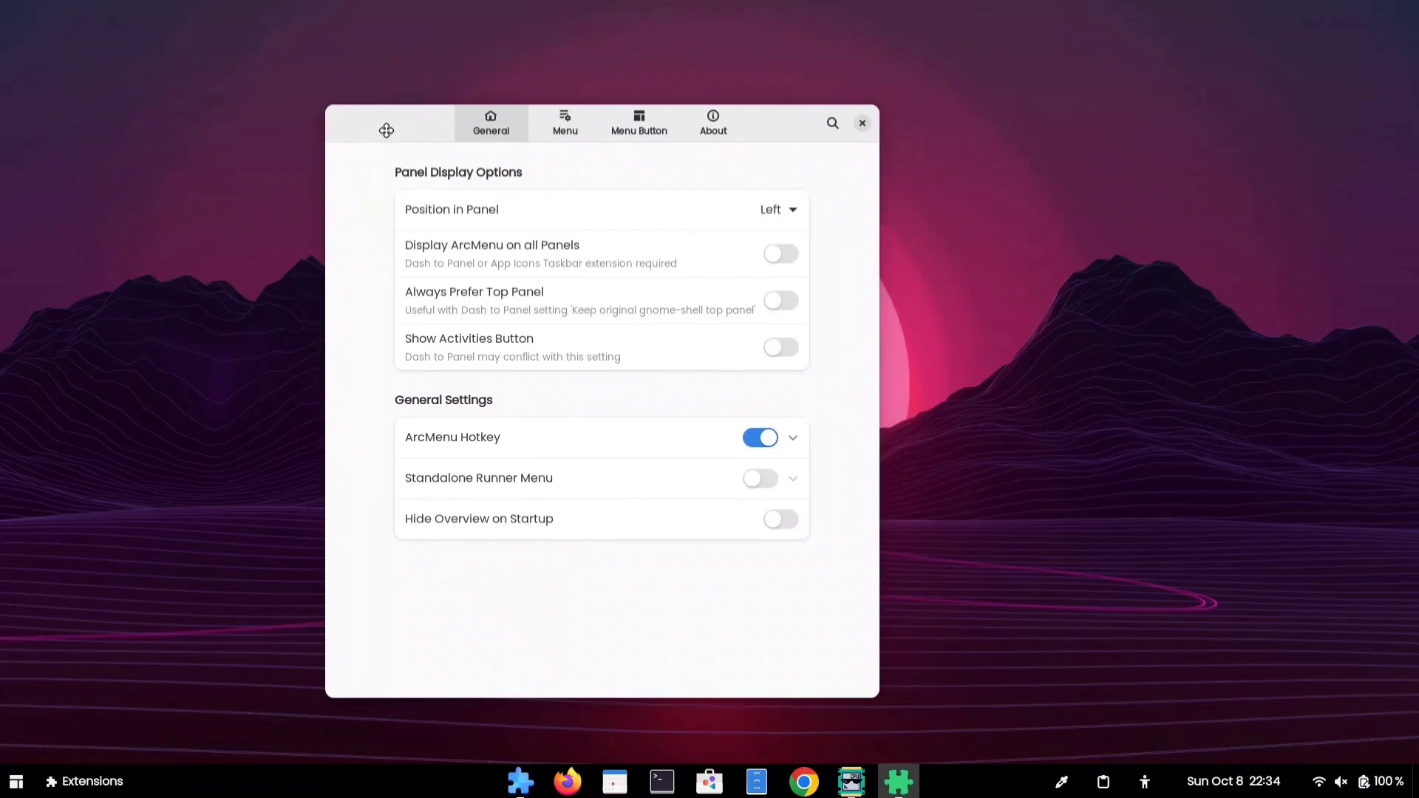
pyautogui.click(564, 129)
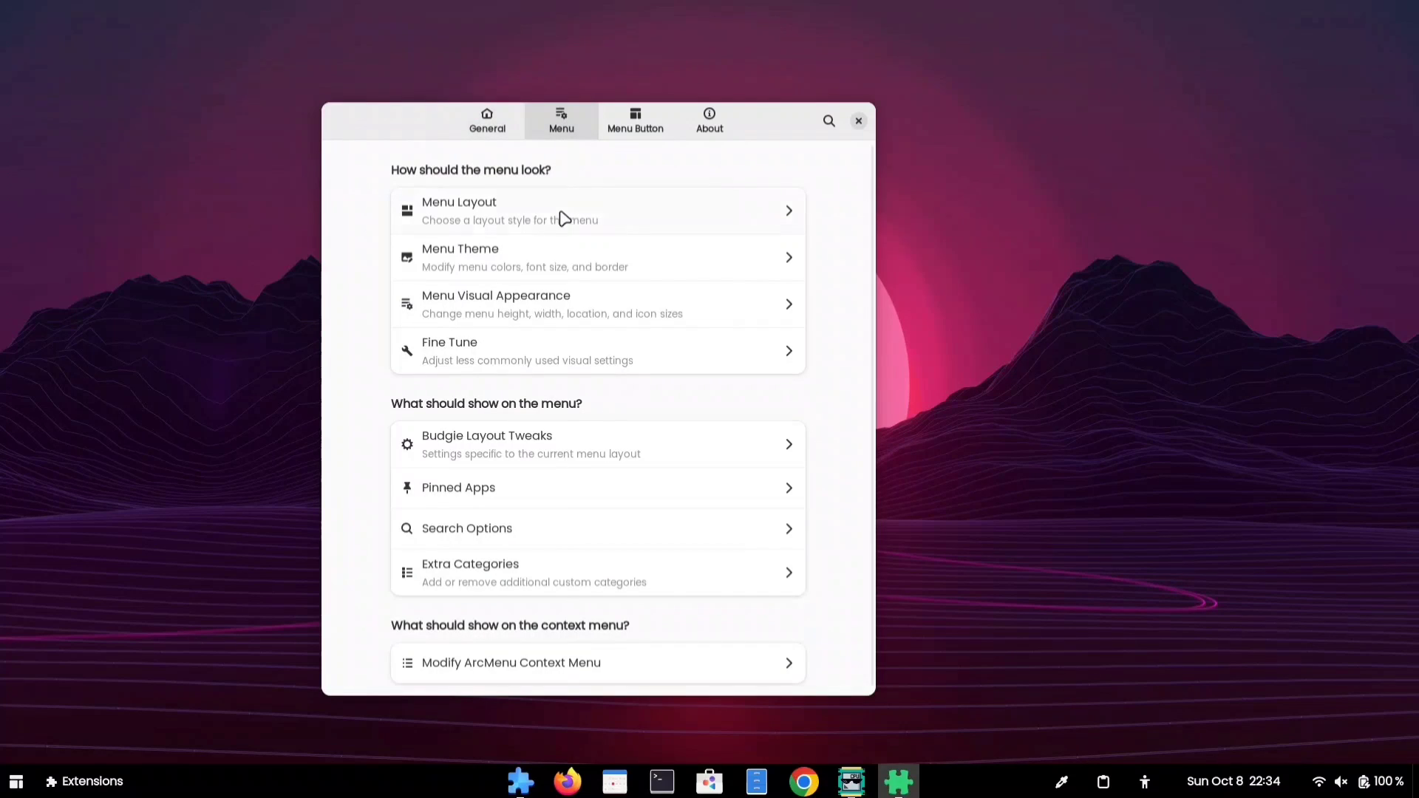
pyautogui.click(526, 220)
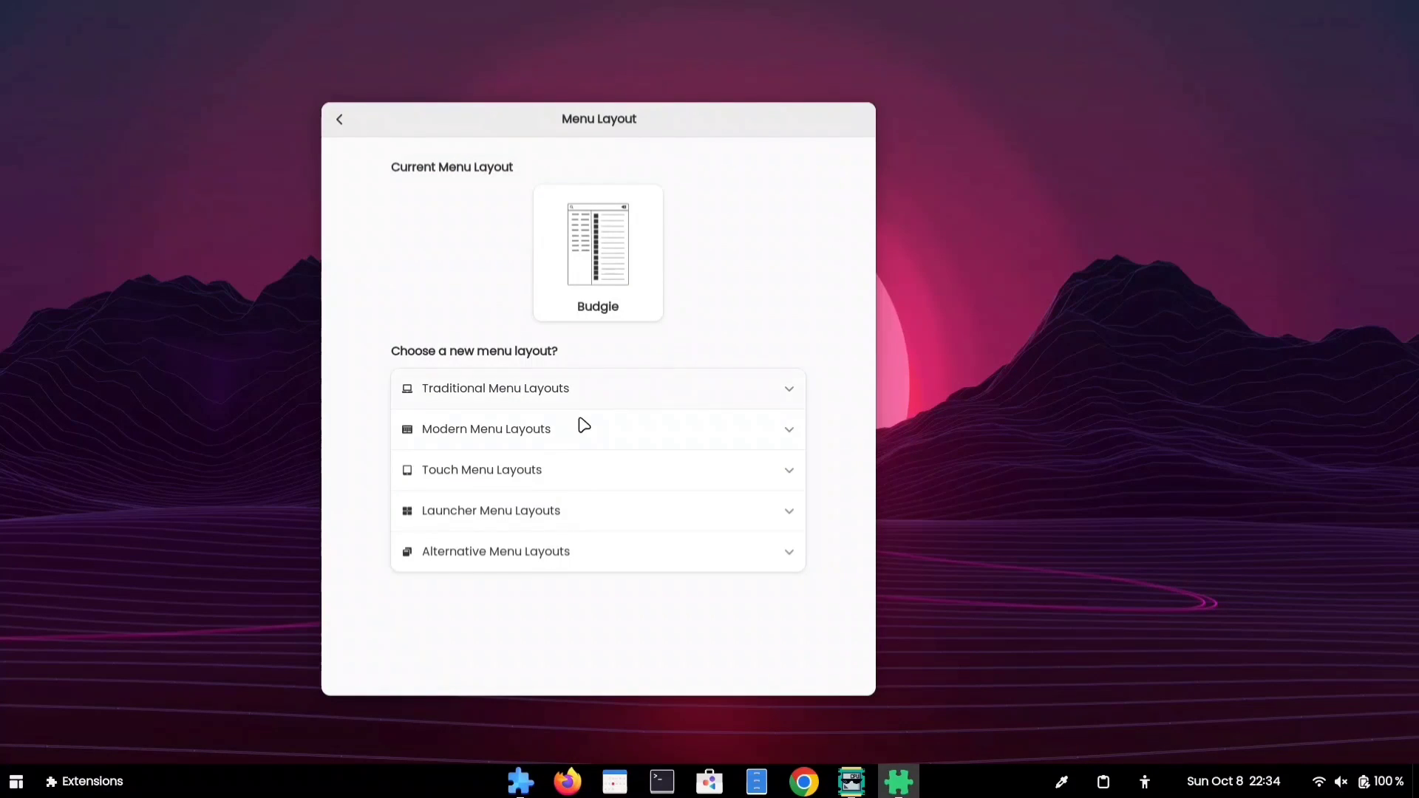
pyautogui.click(541, 436)
pyautogui.scroll(-5, 594, 501)
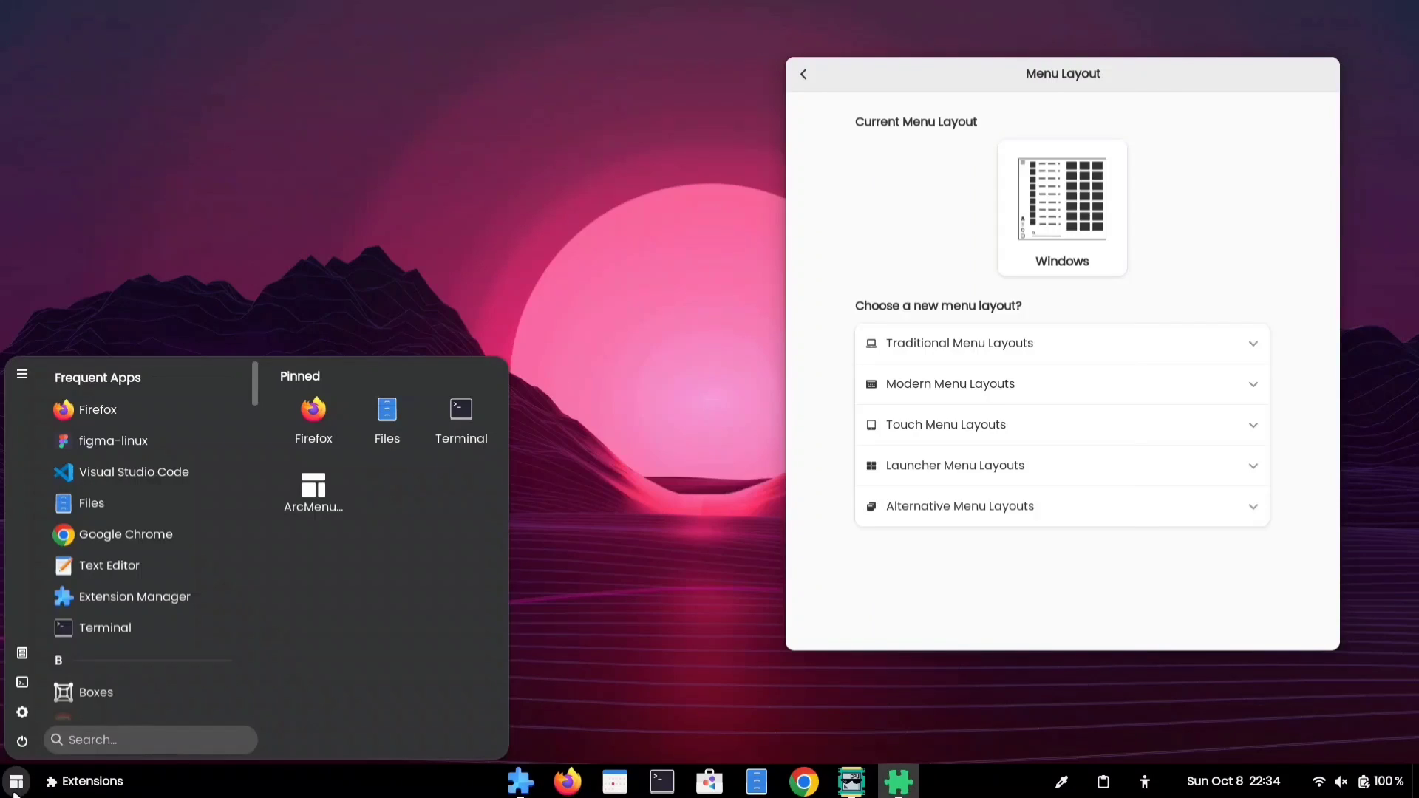
pyautogui.scroll(-5, 139, 477)
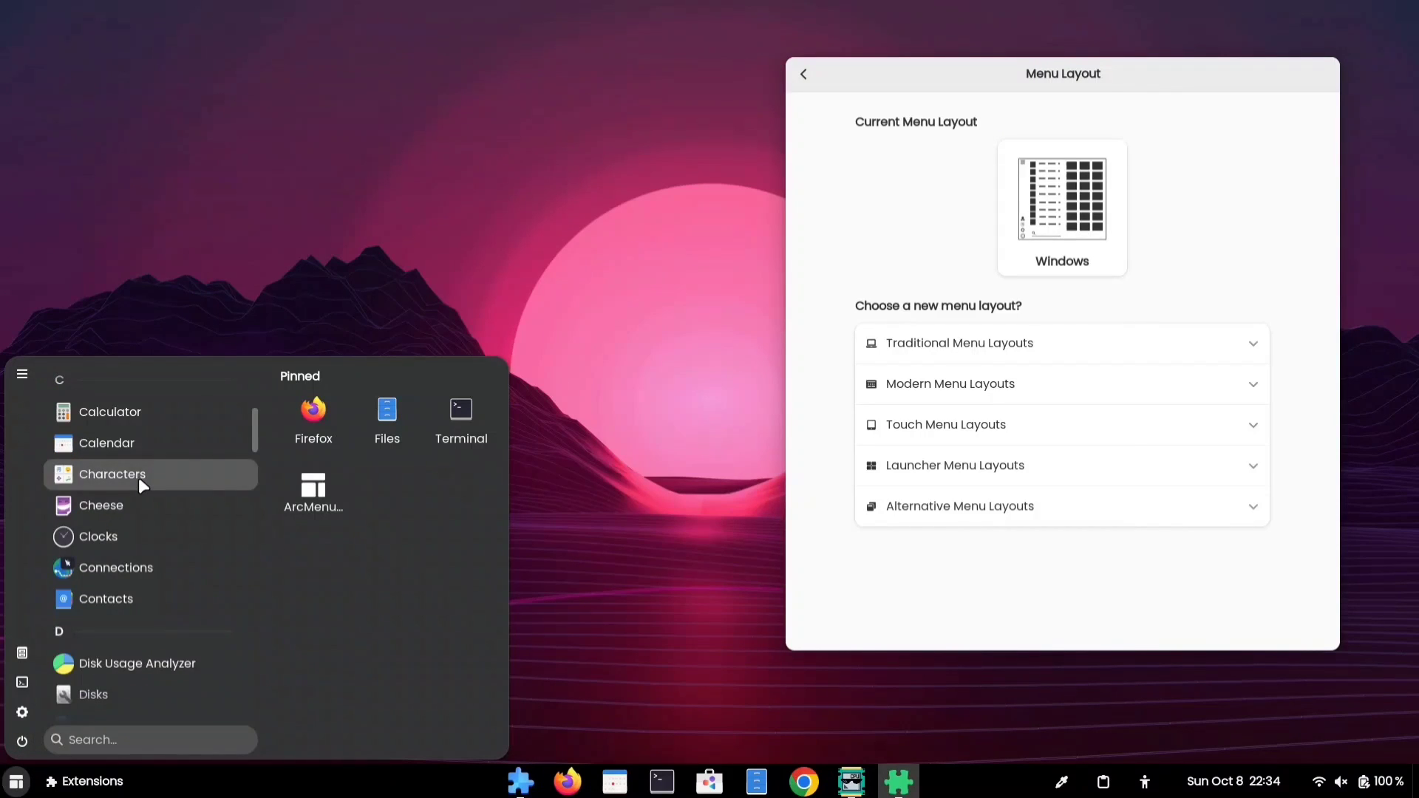
pyautogui.press('Escape')
# Choose the Elementary touch layout, preview it in the menu, and return to Menu settings.
pyautogui.click(1023, 427)
pyautogui.click(1004, 510)
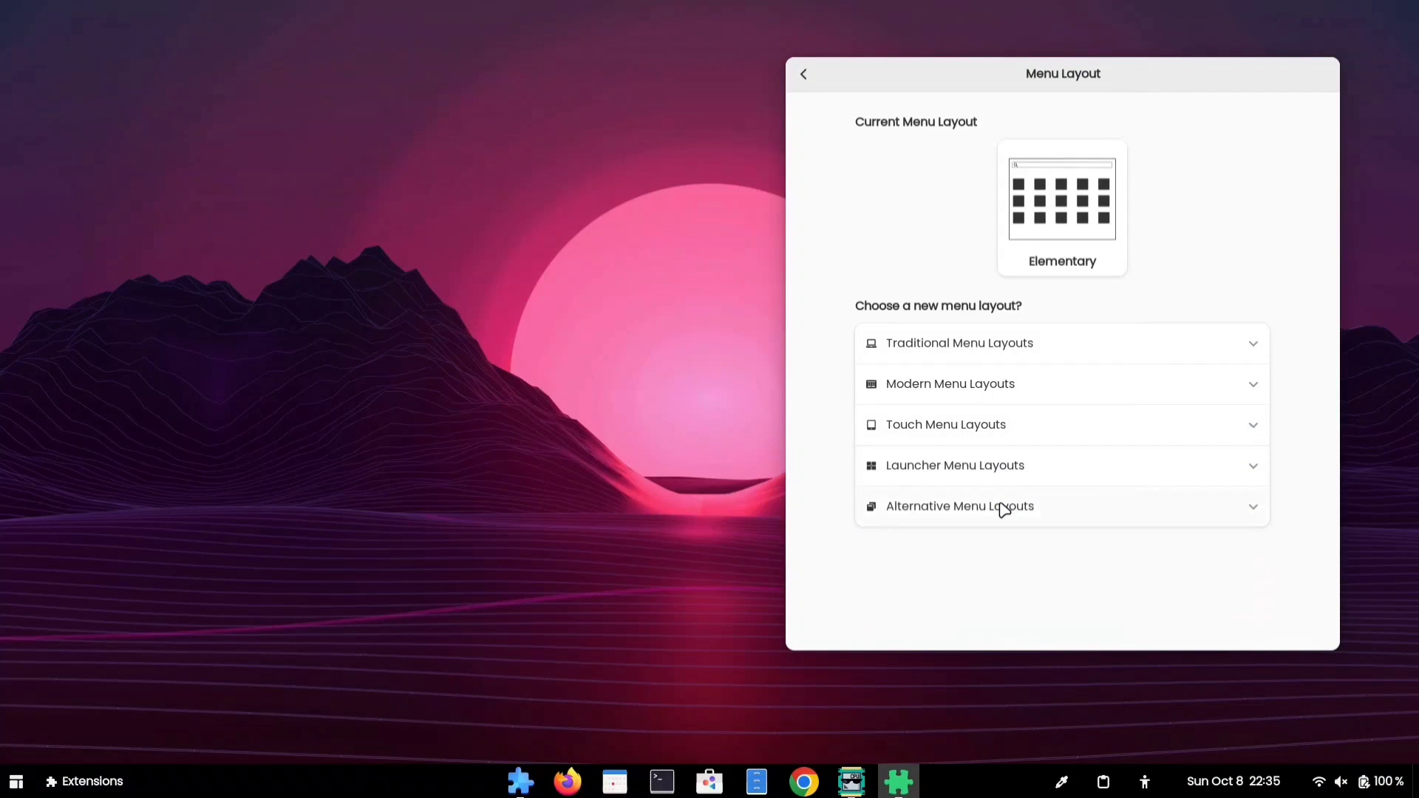
pyautogui.click(18, 776)
pyautogui.scroll(-1, 325, 519)
pyautogui.scroll(-5, 325, 519)
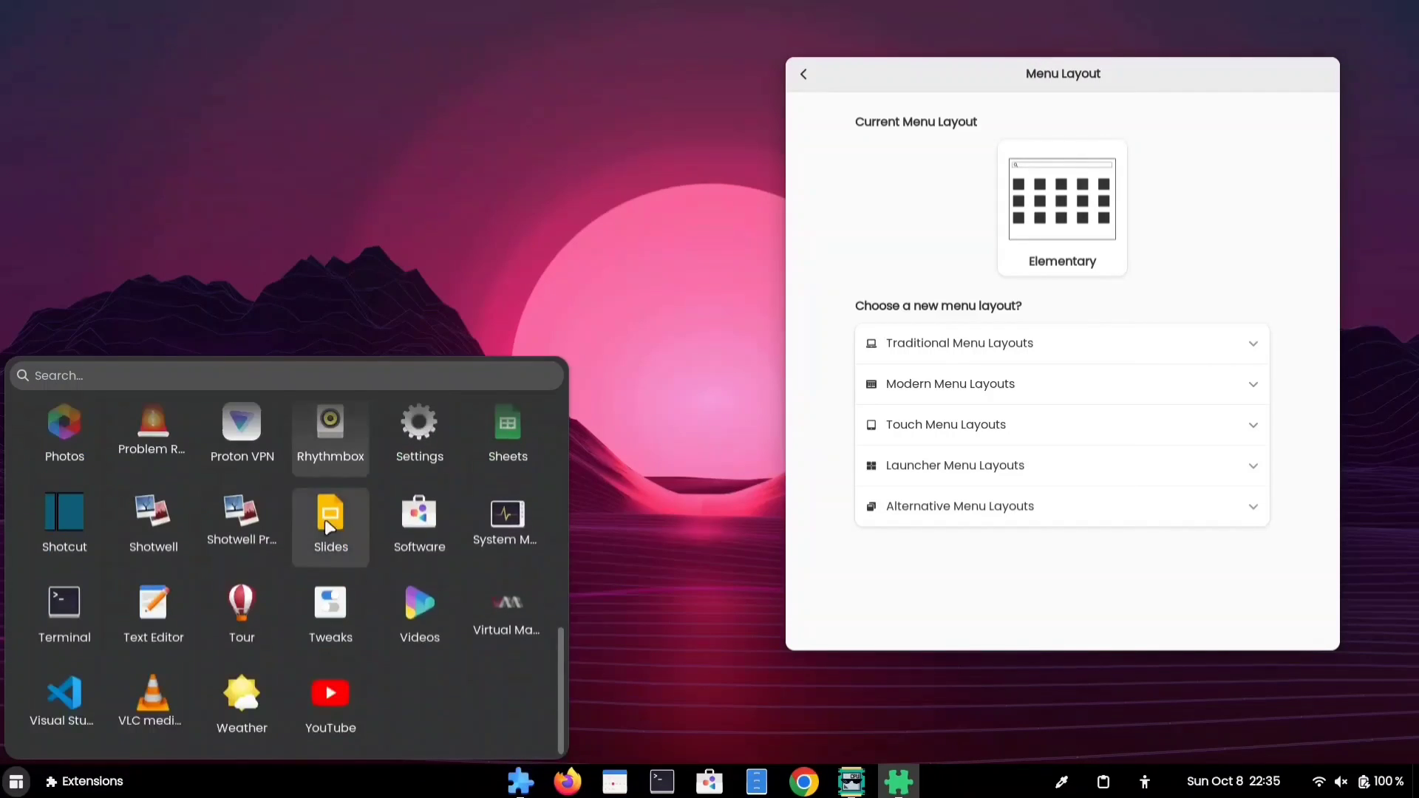
pyautogui.scroll(6, 325, 518)
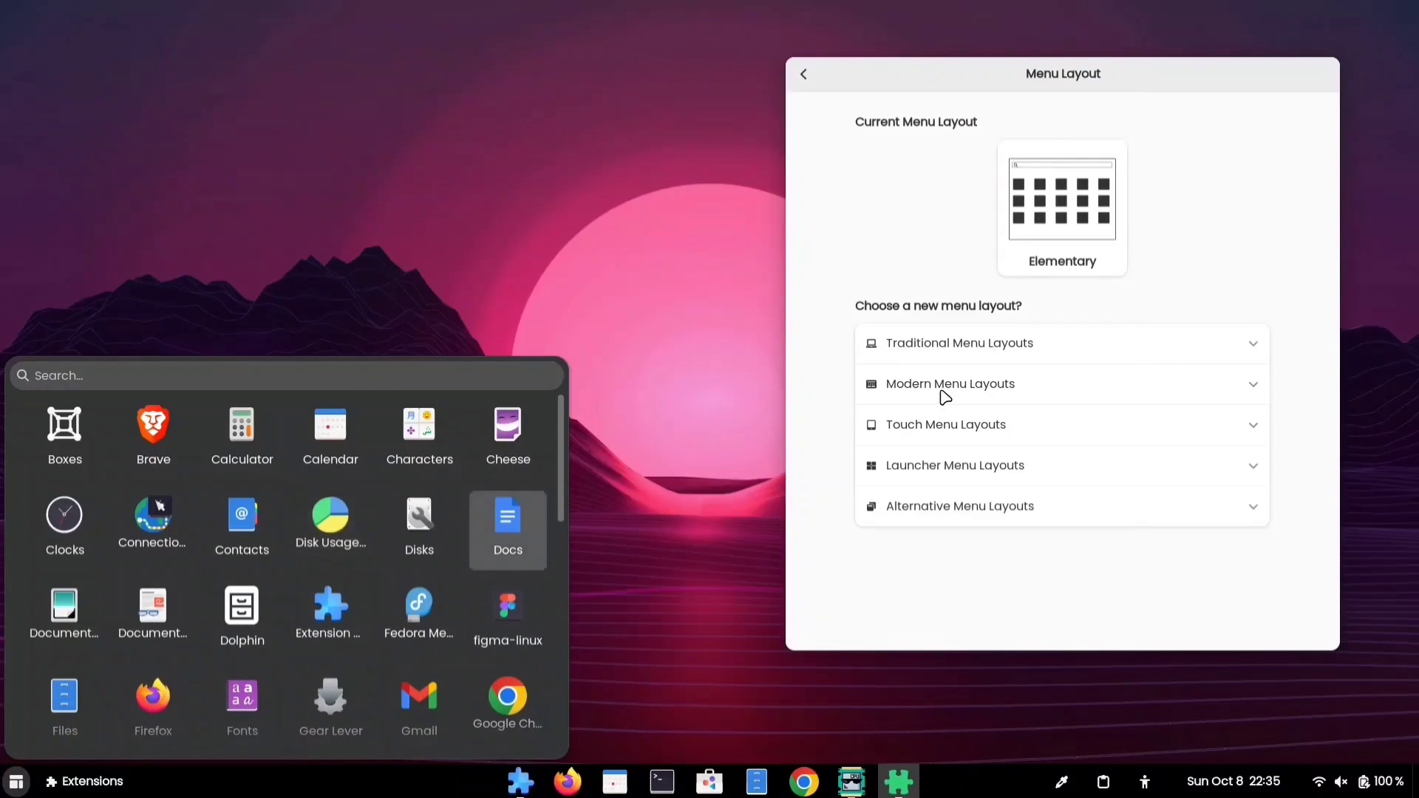
pyautogui.click(1005, 463)
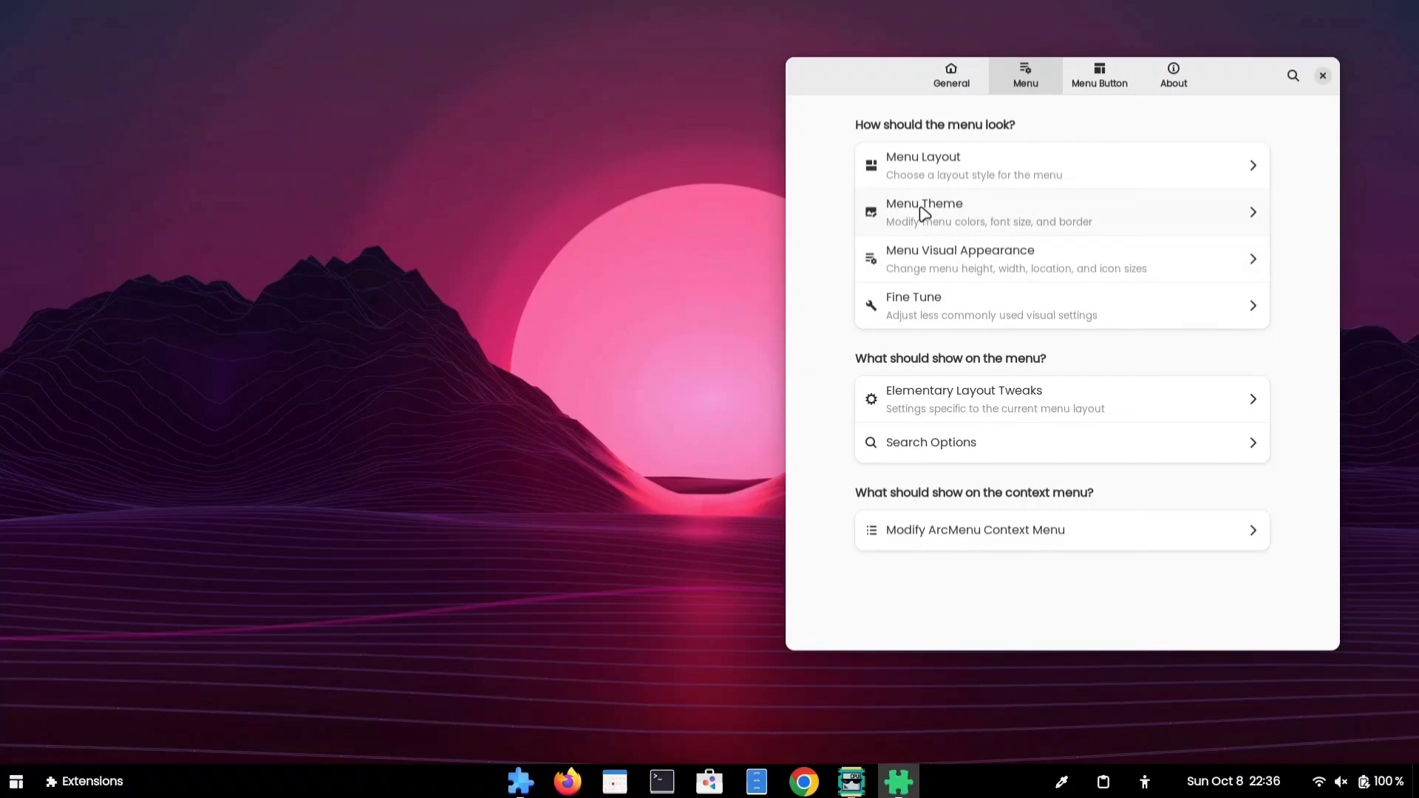
# Look over the menu size and location settings, then go back to the main menu page.
pyautogui.click(986, 269)
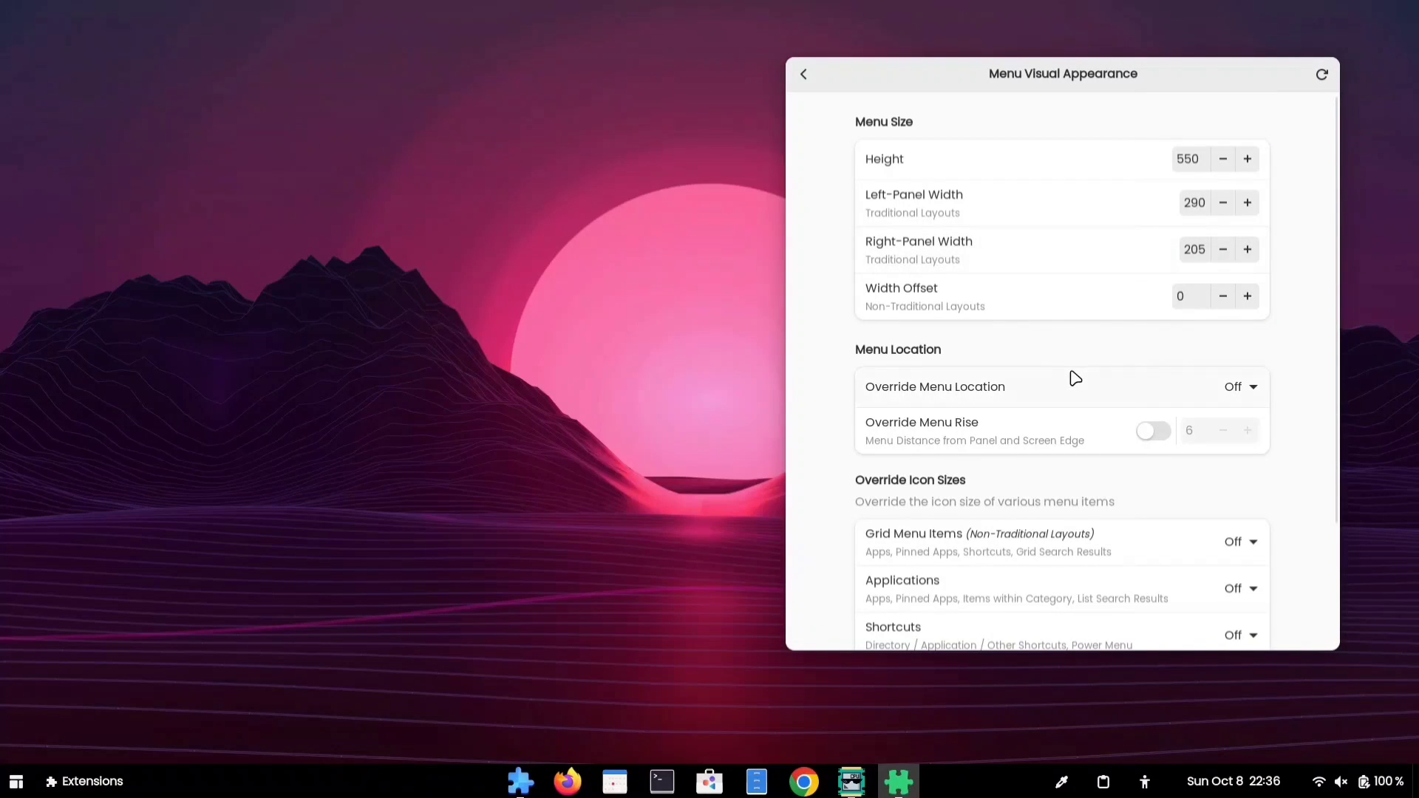
pyautogui.scroll(-3, 1081, 276)
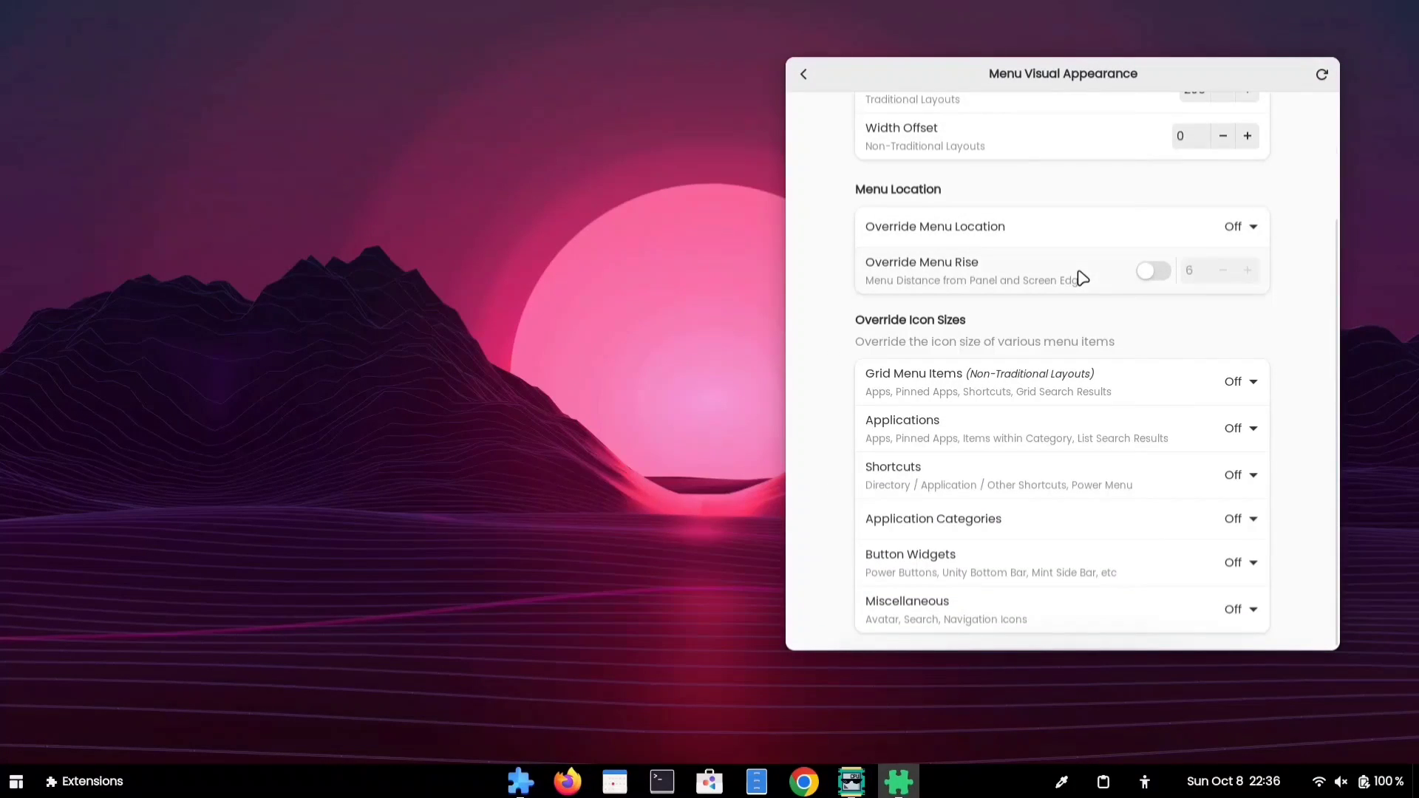
pyautogui.scroll(3, 1082, 277)
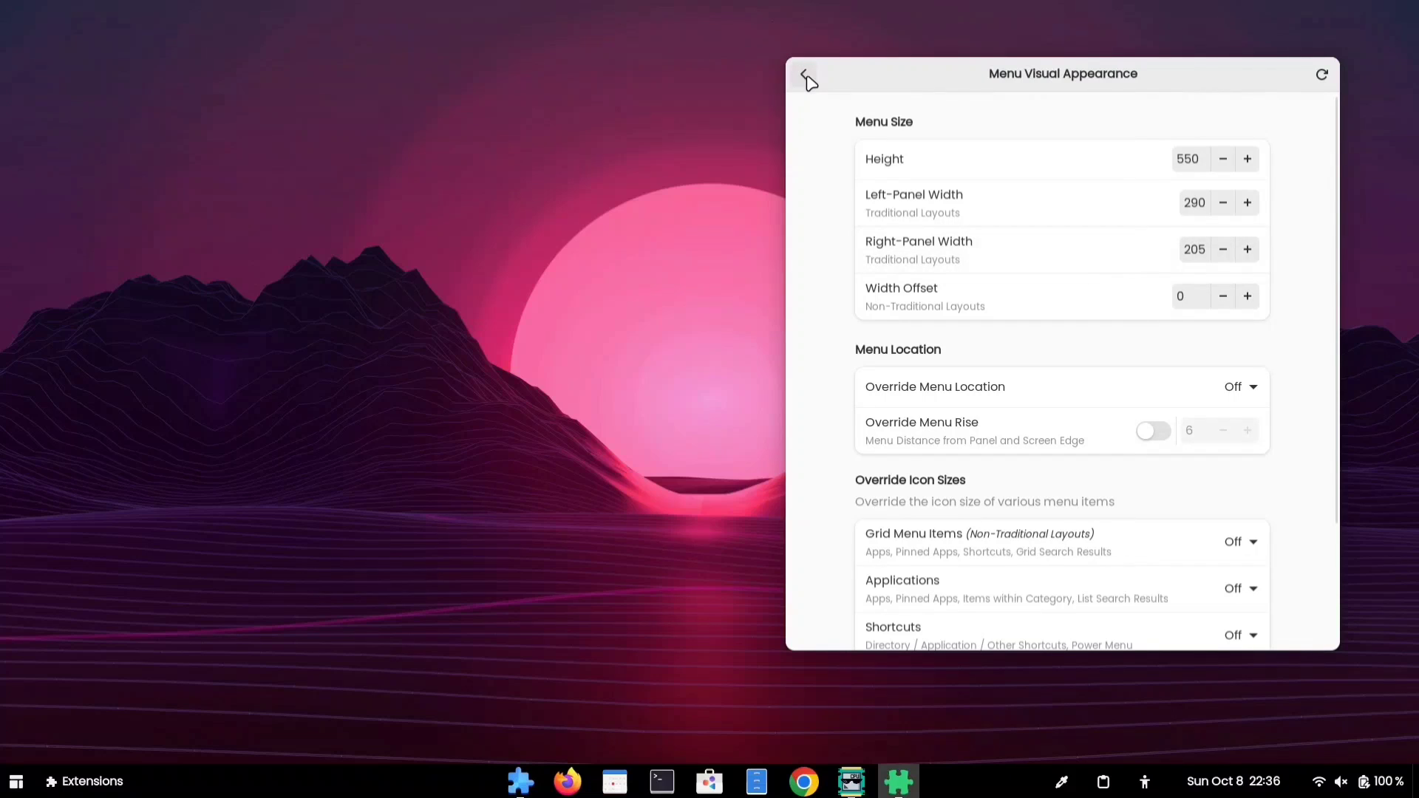
pyautogui.click(808, 76)
# Try the Text display style, then give the menu button the Manjaro distro icon and close settings.
pyautogui.click(1100, 77)
pyautogui.click(1234, 161)
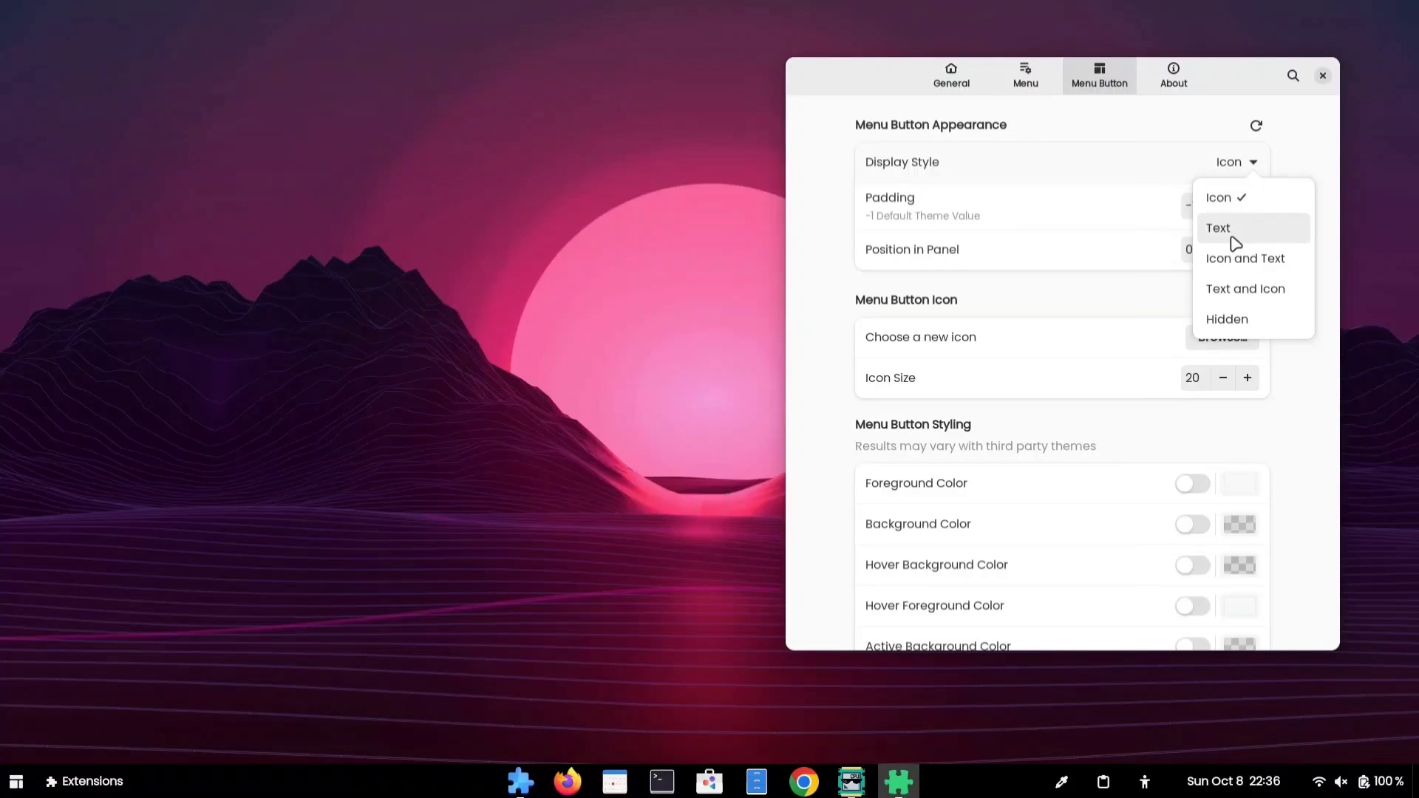
pyautogui.click(1236, 230)
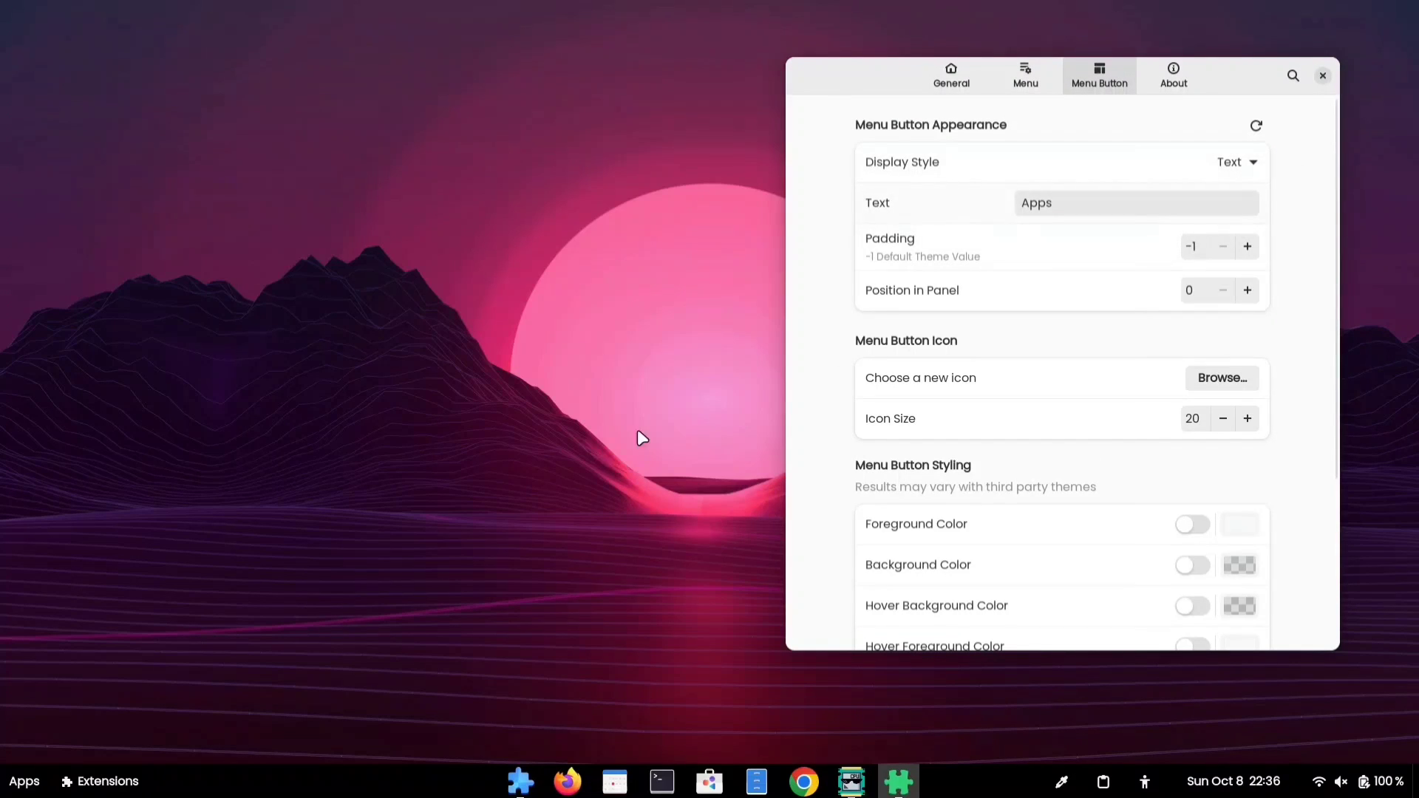
pyautogui.click(1224, 333)
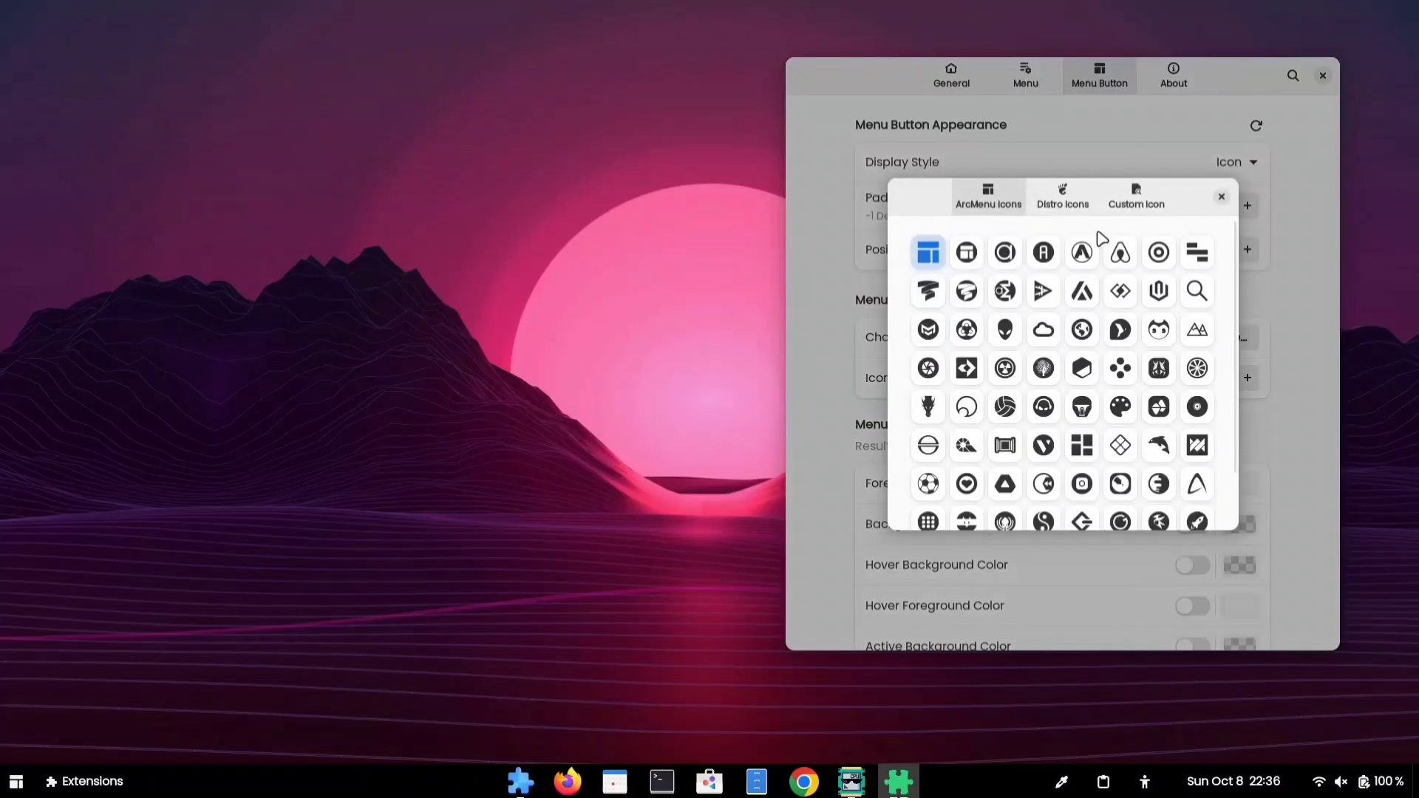
pyautogui.moveTo(937, 198)
pyautogui.mouseDown()
pyautogui.moveTo(922, 198)
pyautogui.moveTo(952, 202)
pyautogui.mouseUp()
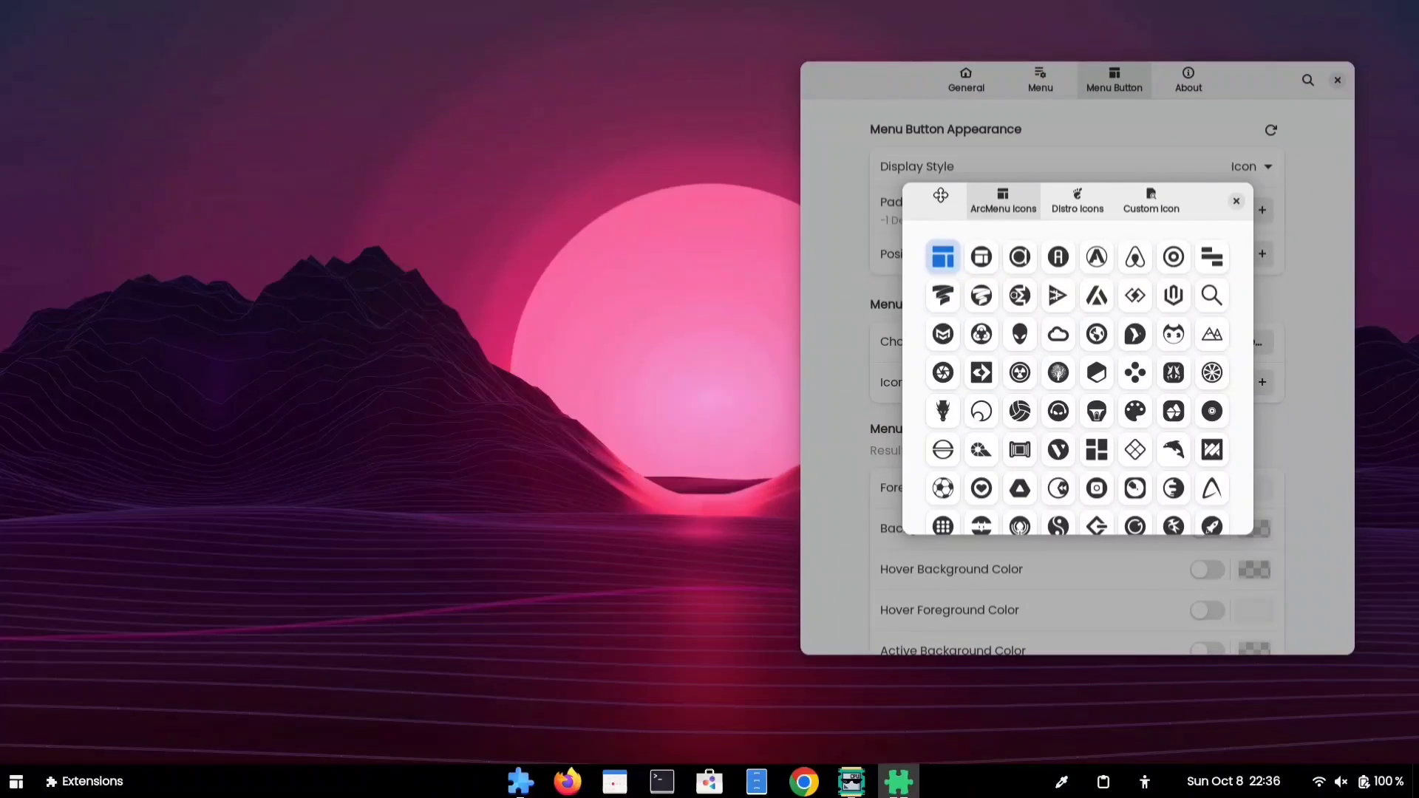
pyautogui.scroll(-5, 1072, 407)
pyautogui.click(1174, 499)
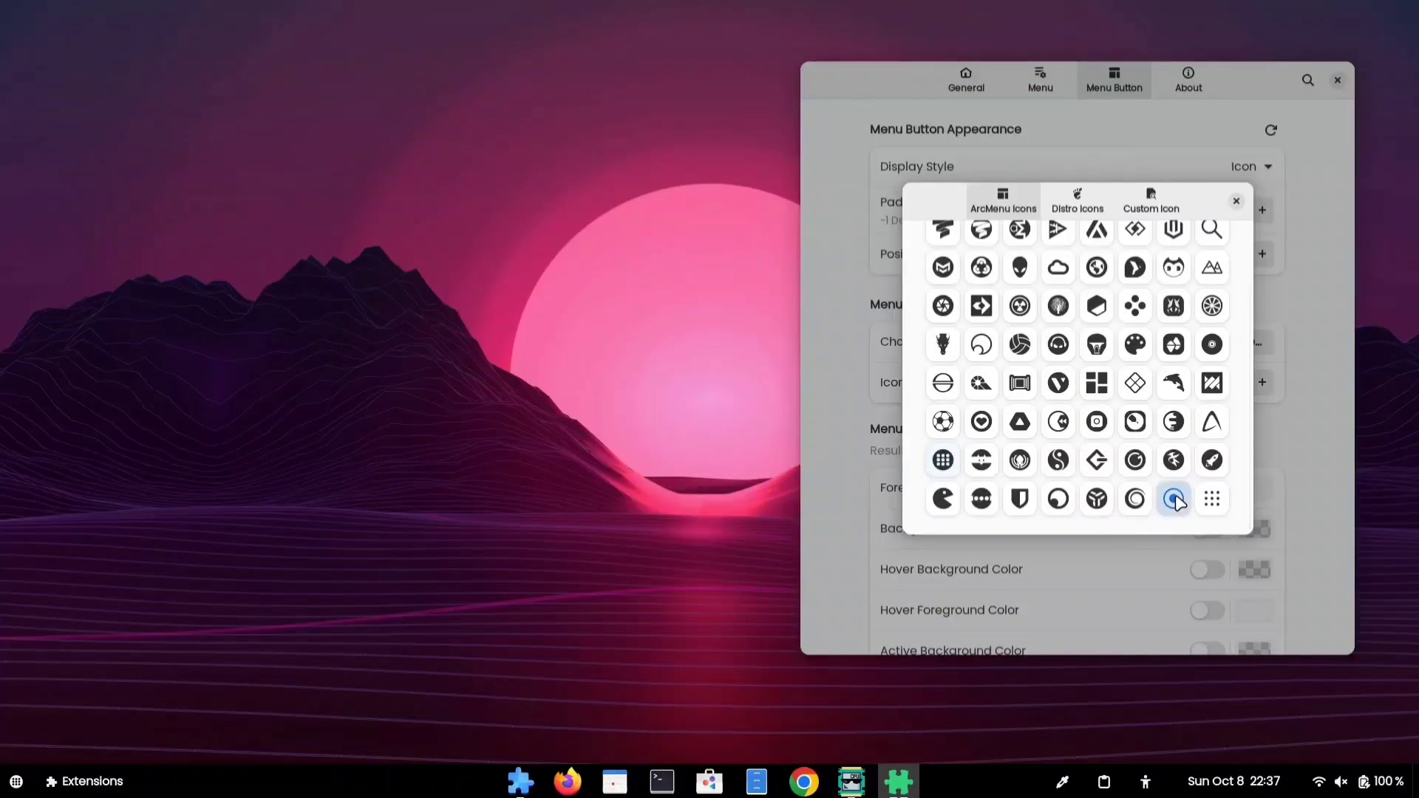
pyautogui.click(1078, 203)
pyautogui.click(1190, 266)
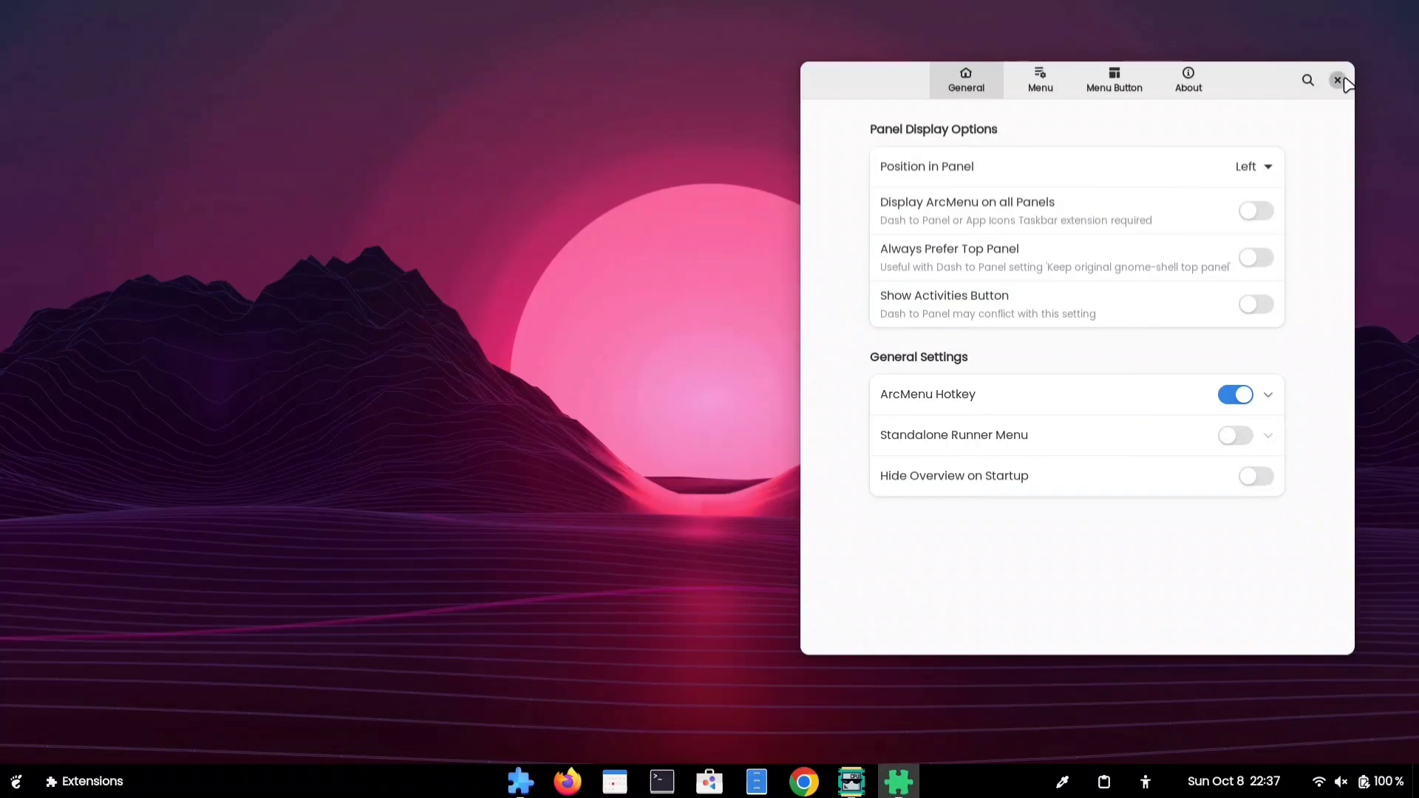
pyautogui.click(1338, 79)
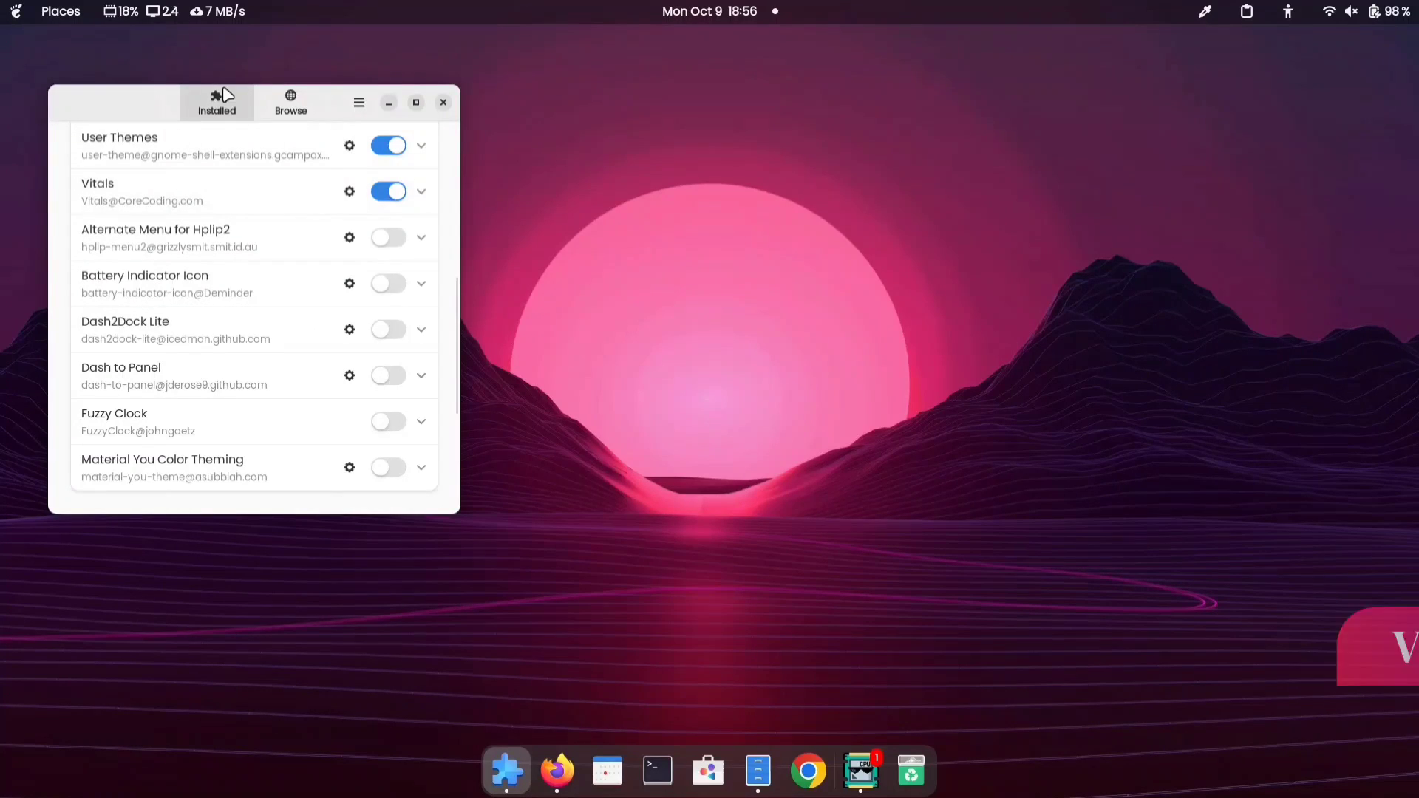
# Minimise Extensions and check Vitals' temperature sensors, expanding then collapsing the list before closing it.
pyautogui.click(386, 105)
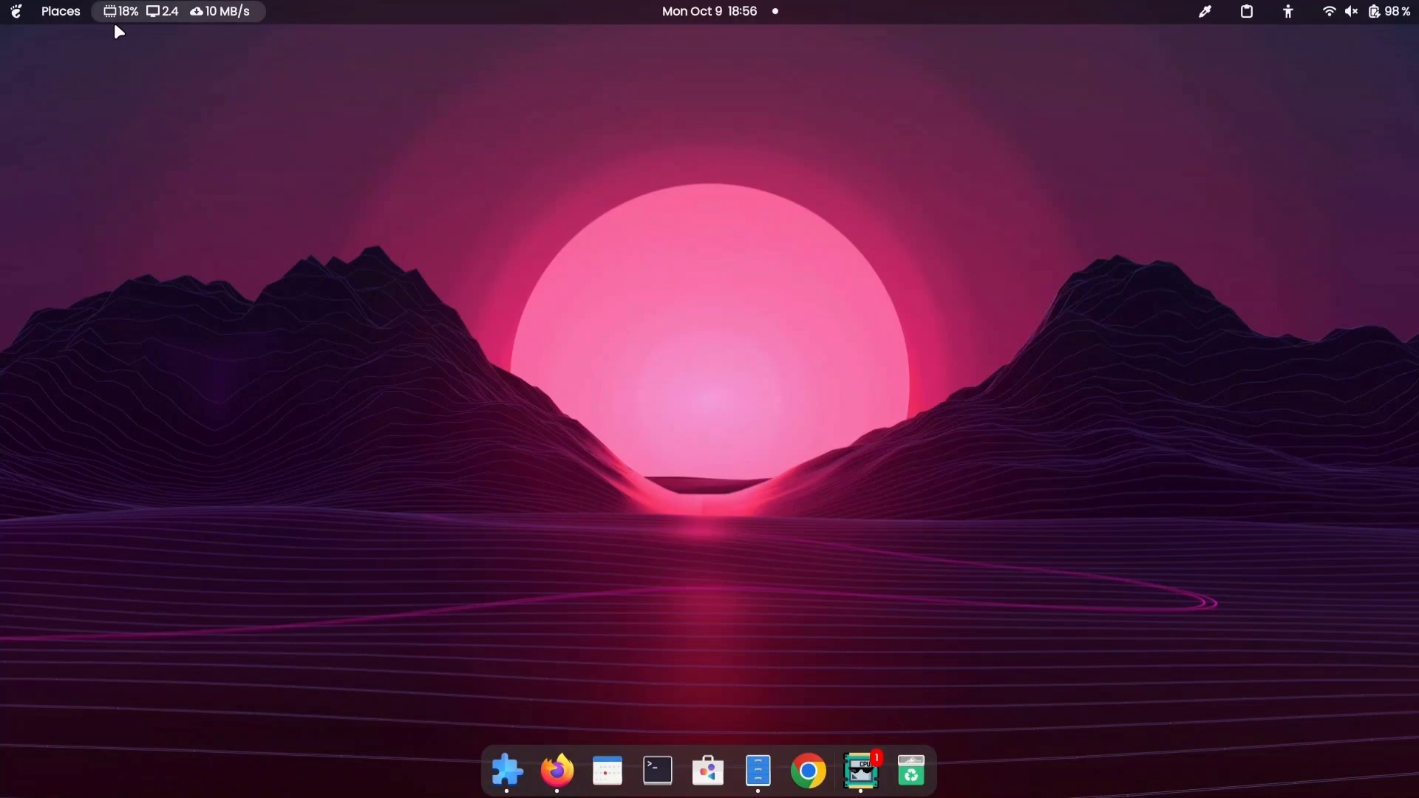
pyautogui.click(216, 13)
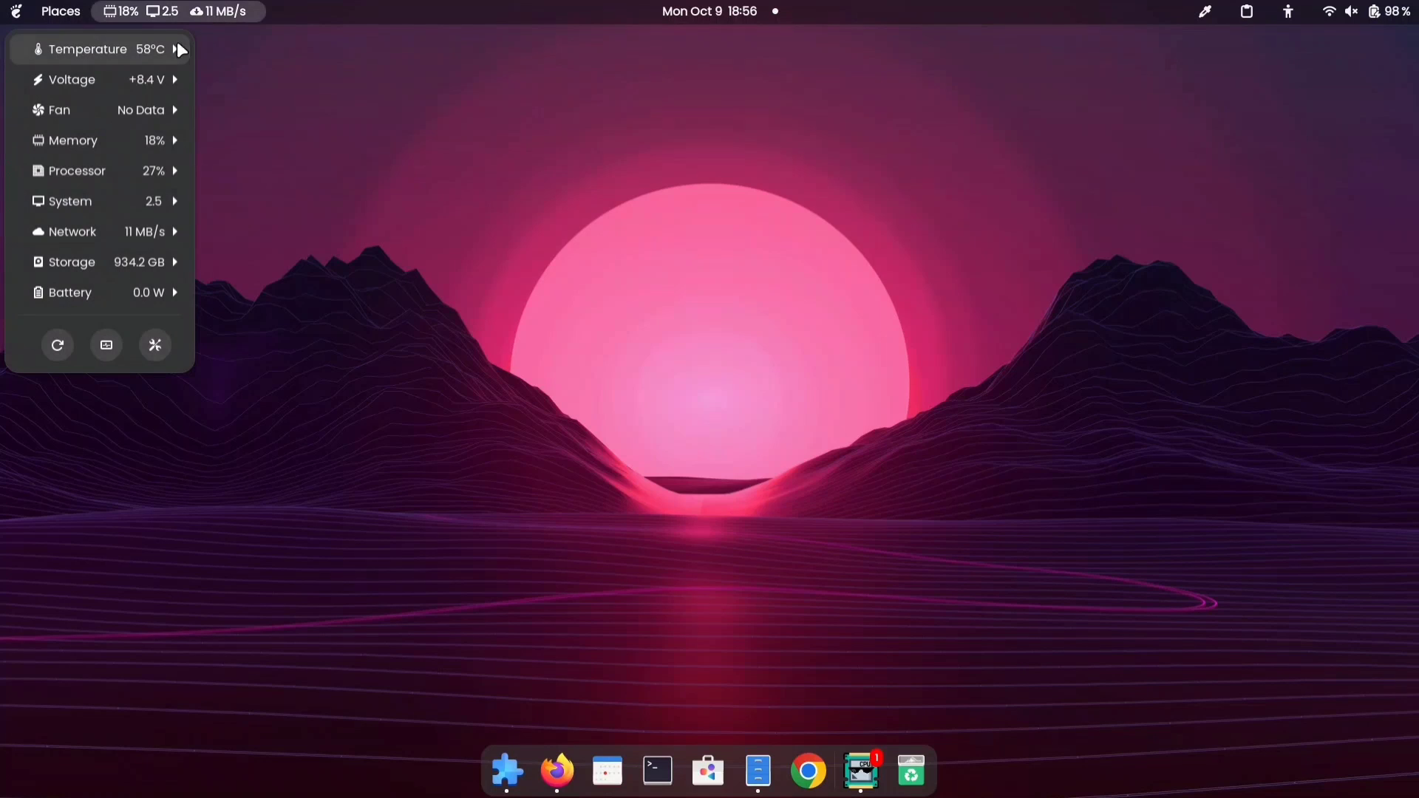
pyautogui.click(139, 52)
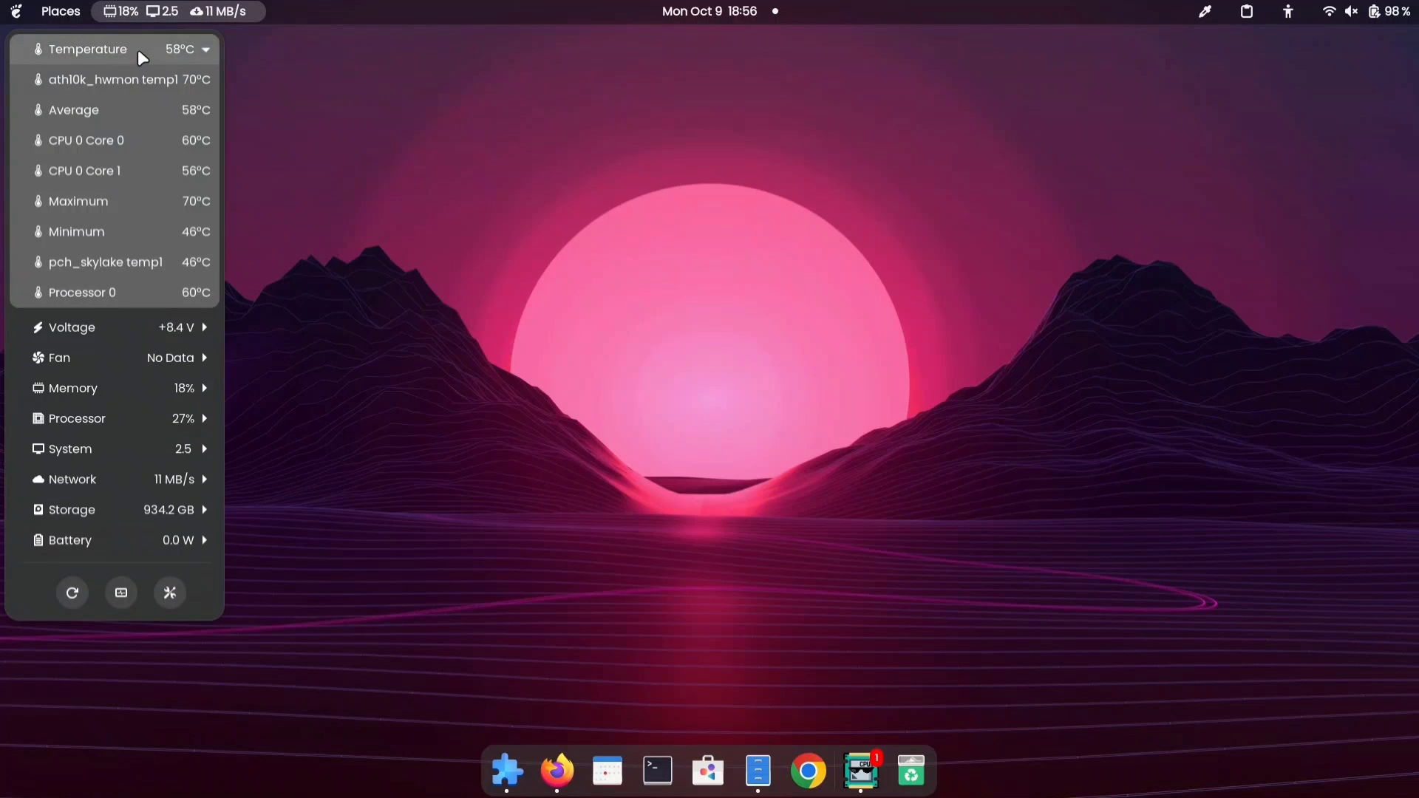
pyautogui.click(138, 49)
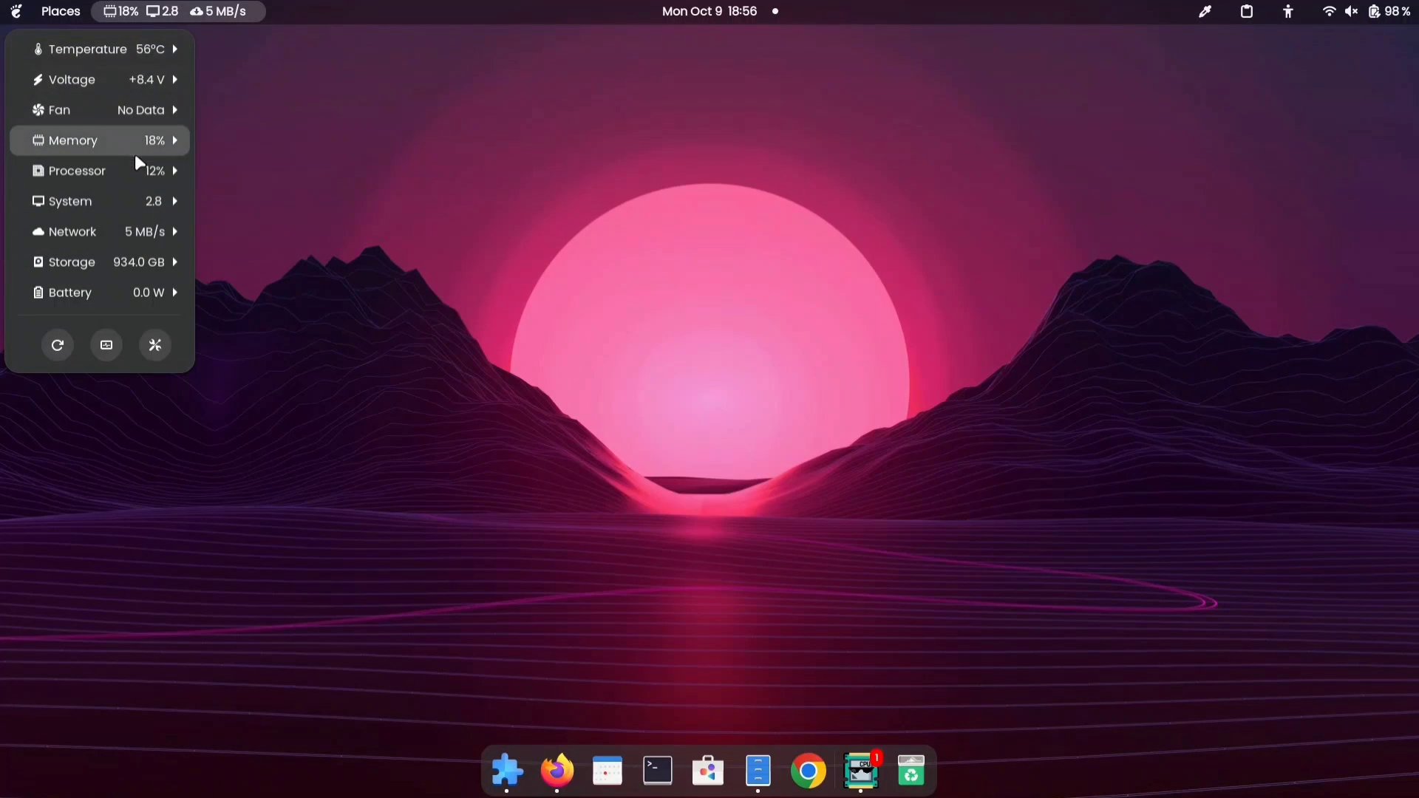
pyautogui.click(303, 99)
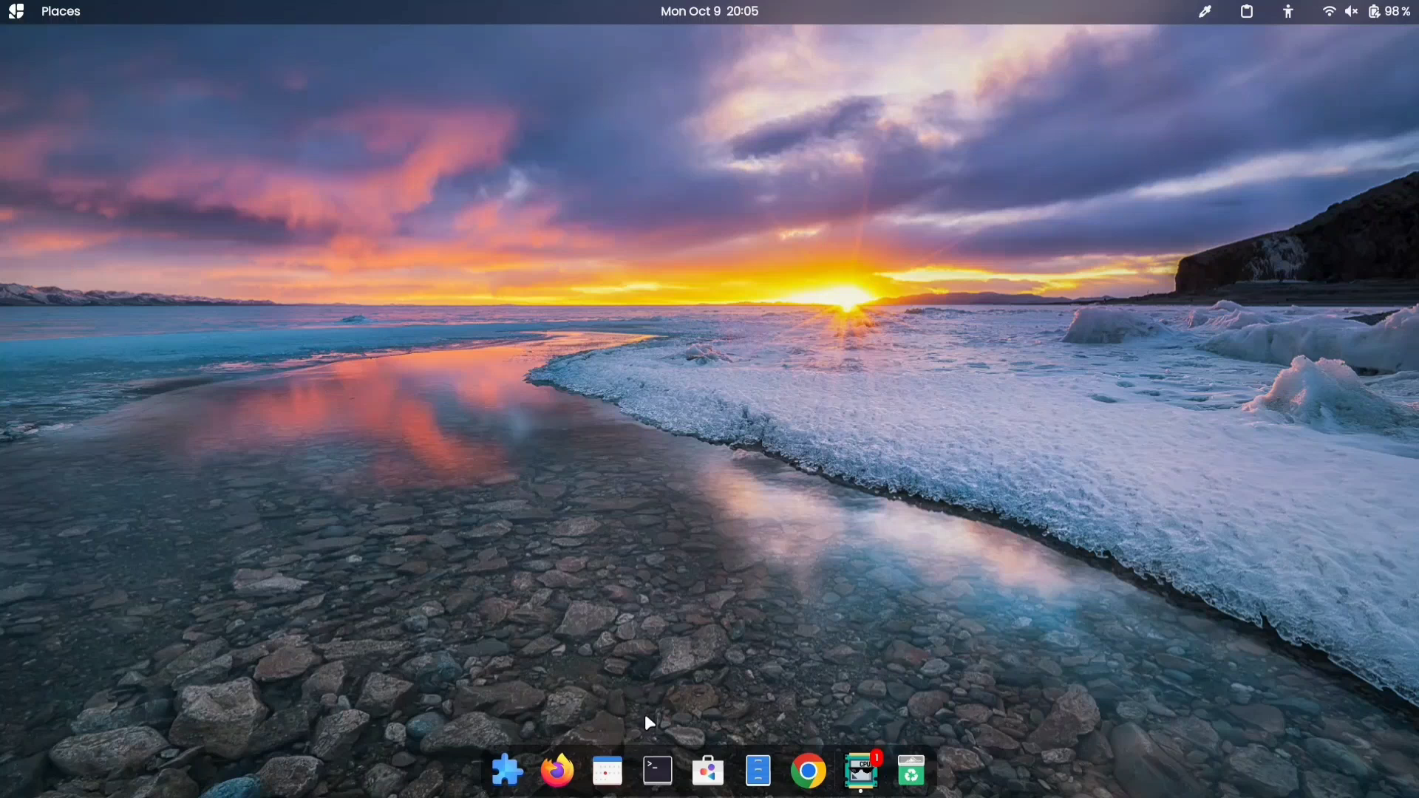
# Search Software for 'kde conne', open the KDE Connect details page and move the window right.
pyautogui.click(714, 766)
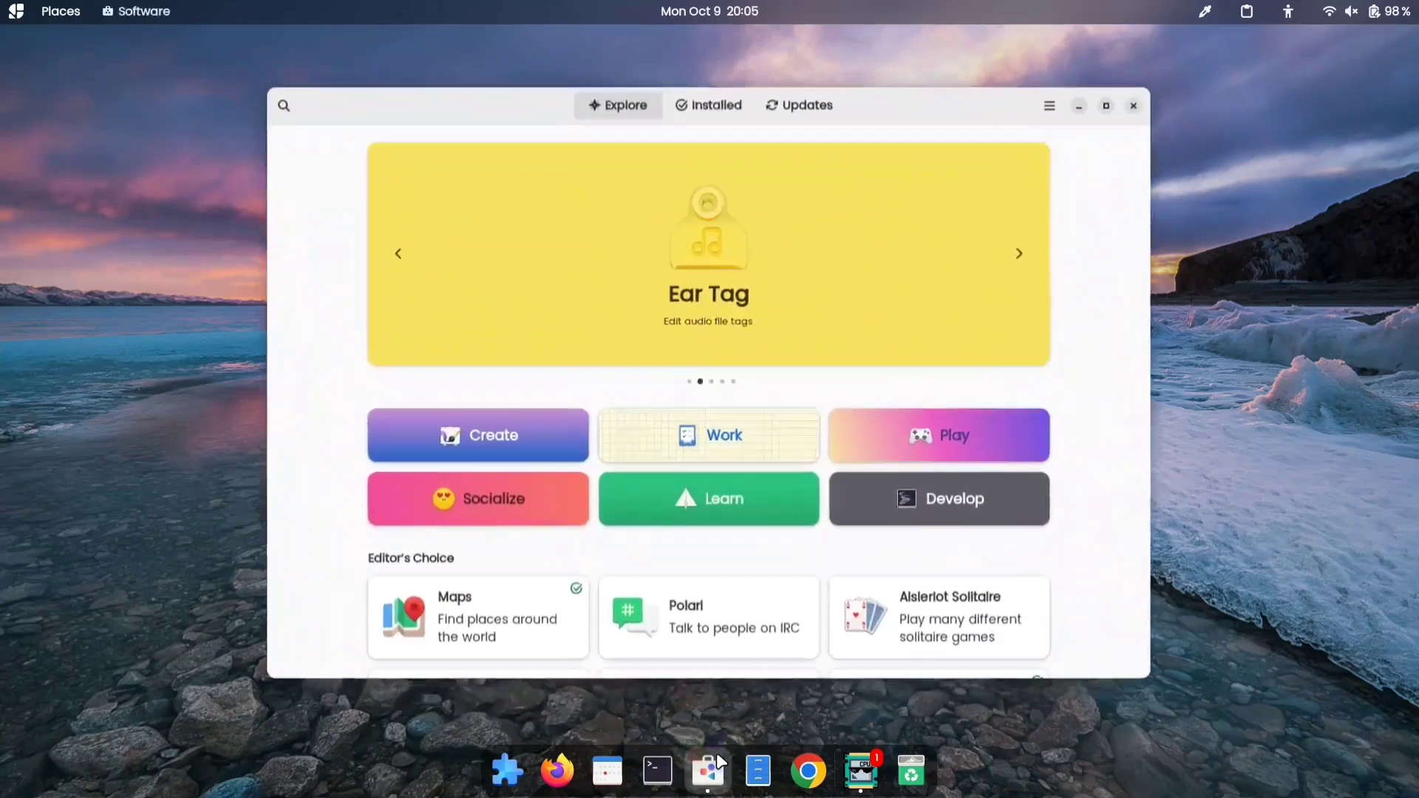
pyautogui.click(281, 106)
pyautogui.write('kde ')
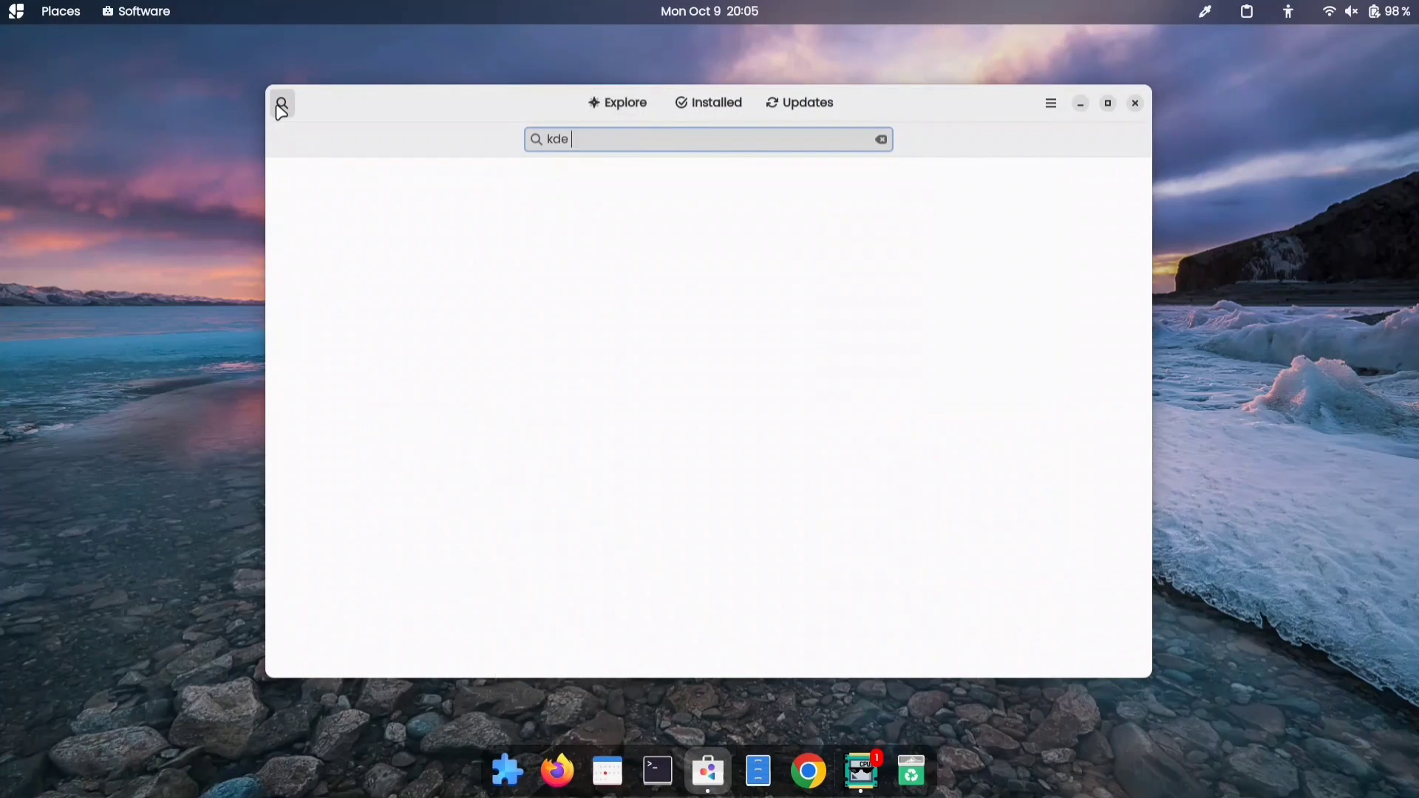
pyautogui.write('conne')
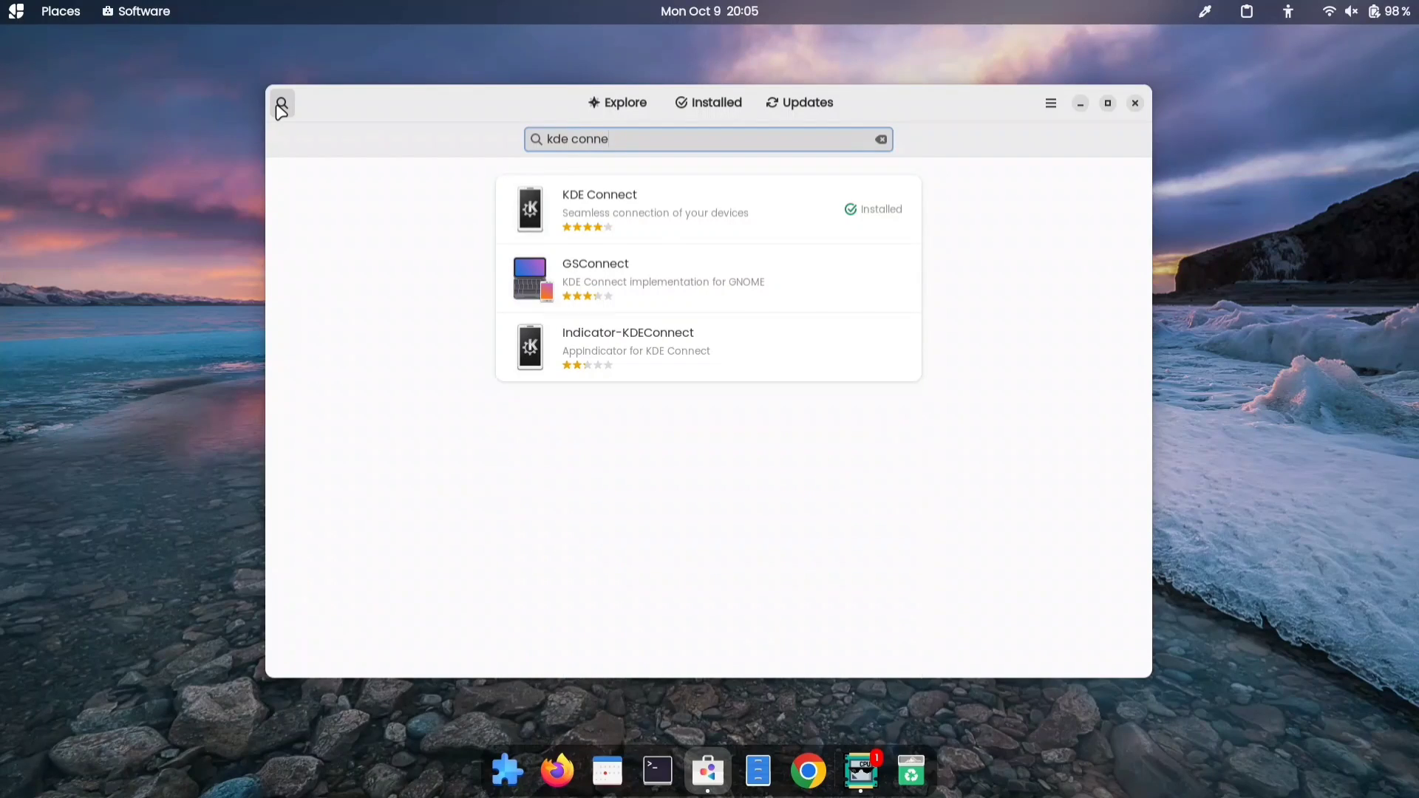
pyautogui.click(602, 215)
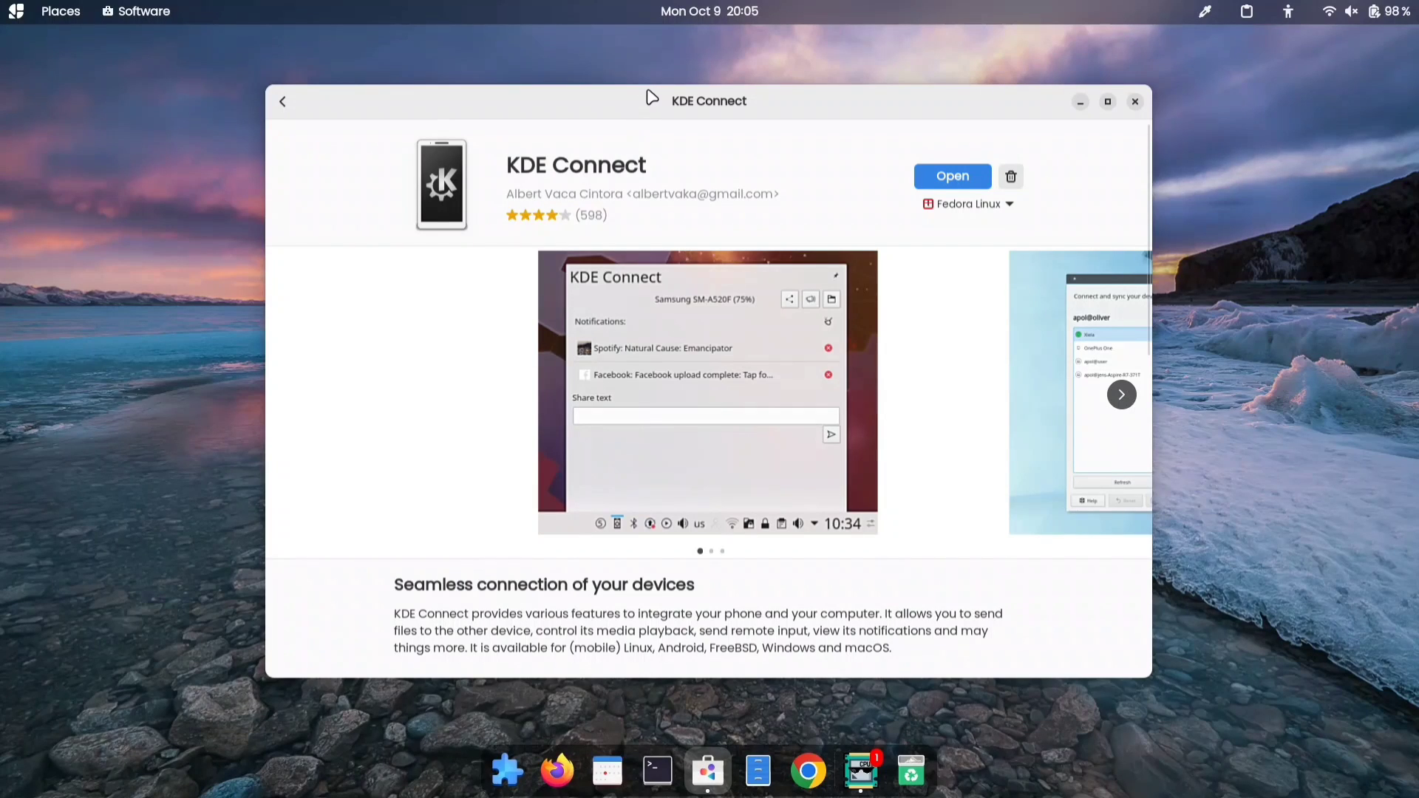
pyautogui.moveTo(677, 103); pyautogui.dragTo(885, 116)
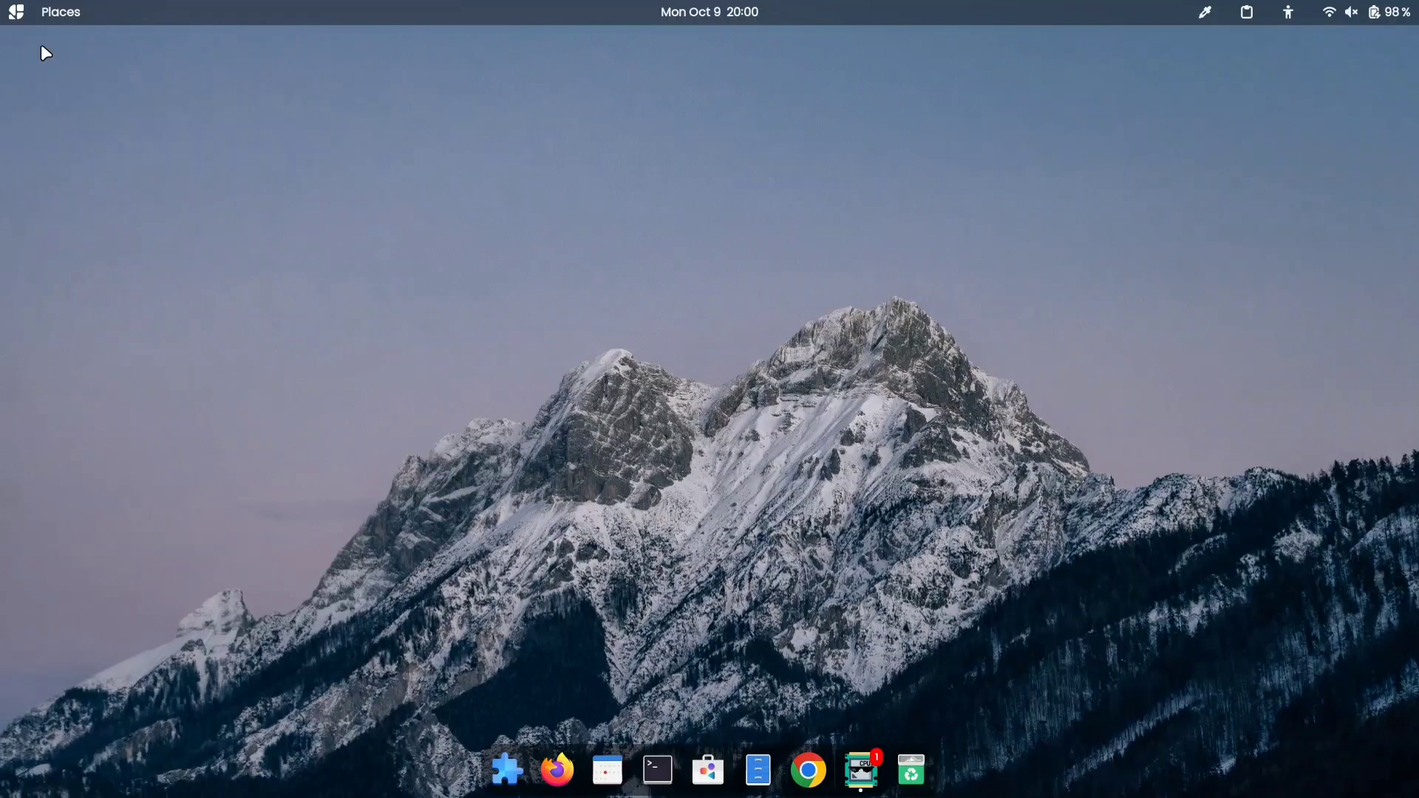
# Open ArcMenu with Super, scroll to the KDE Connect icons, then close and reopen the menu.
pyautogui.press('super')
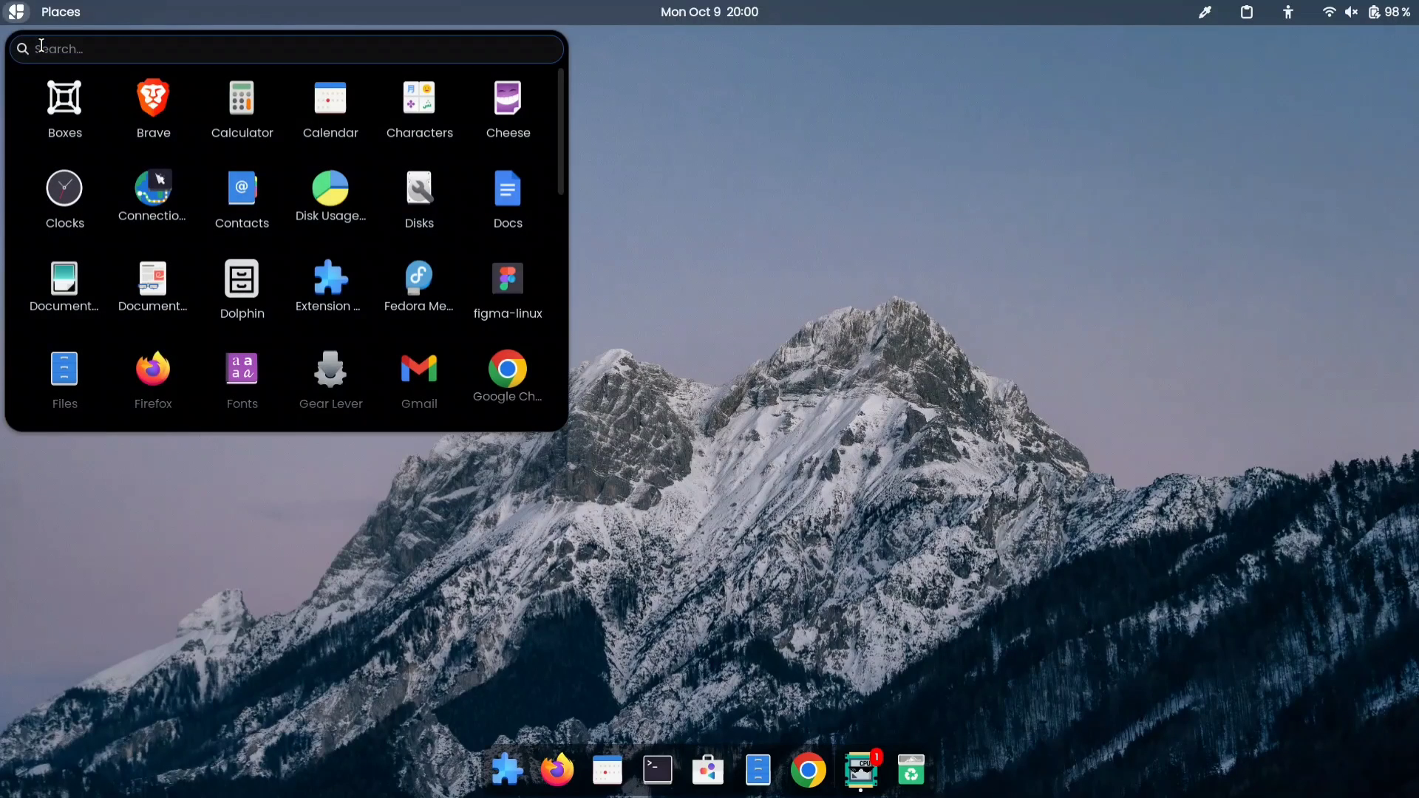
pyautogui.scroll(-5, 266, 201)
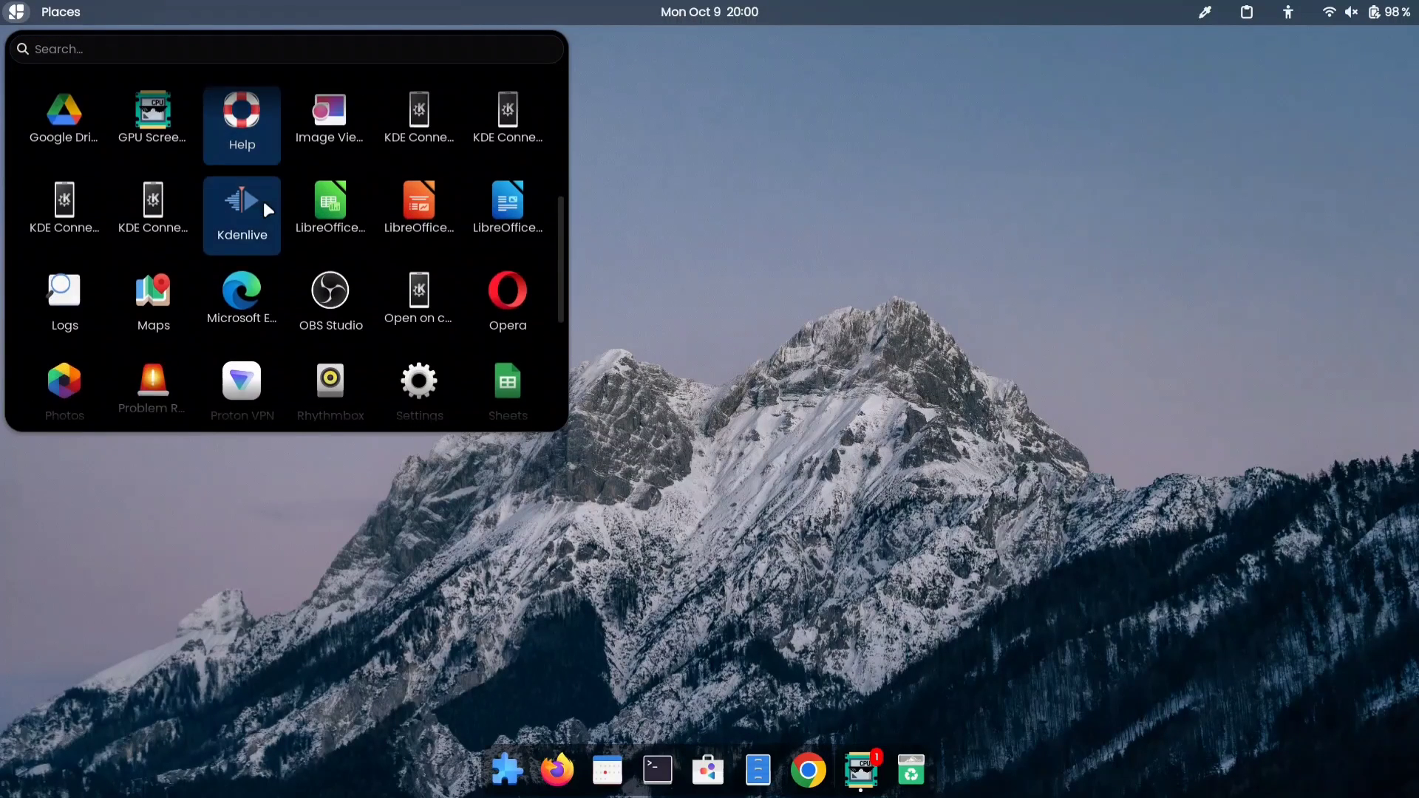
pyautogui.scroll(5, 264, 204)
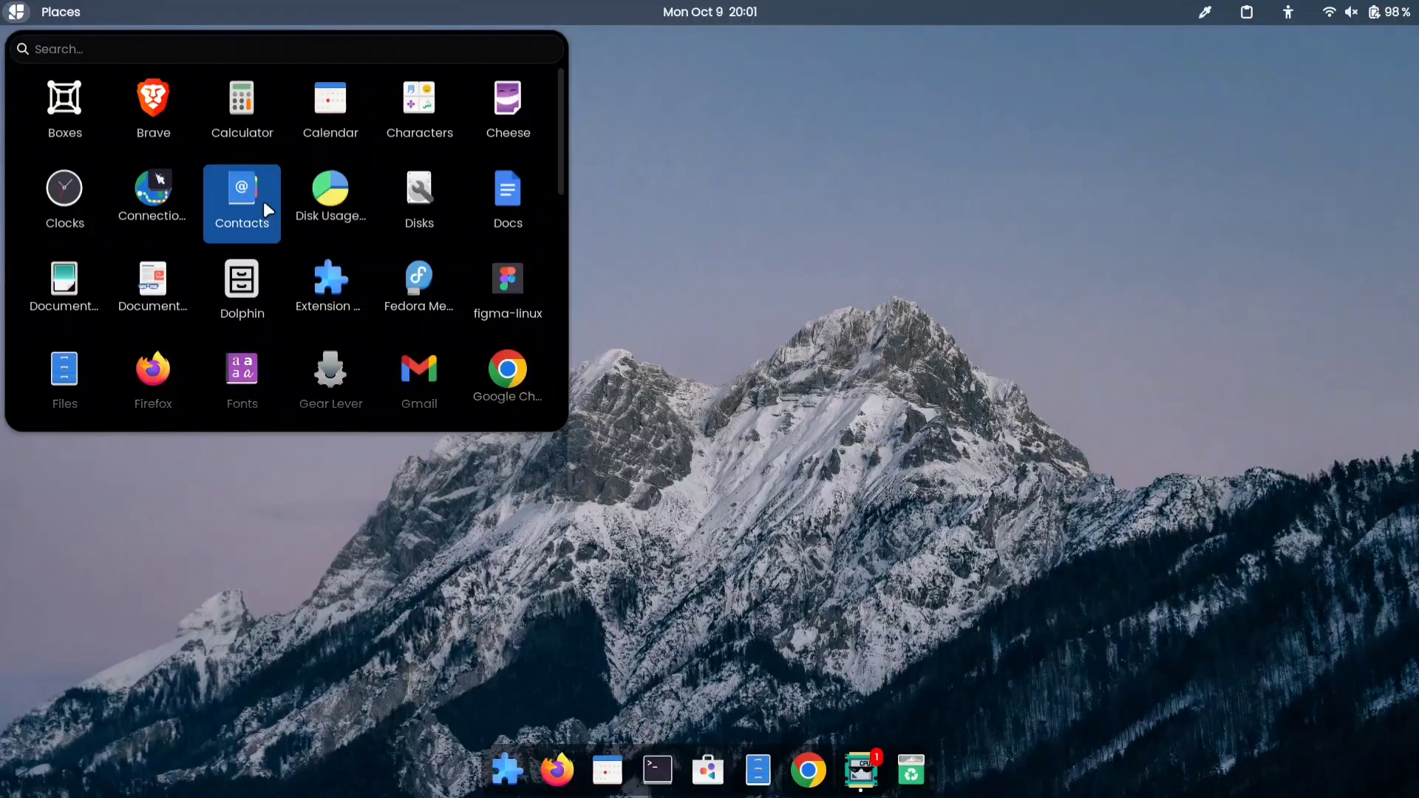
pyautogui.click(618, 124)
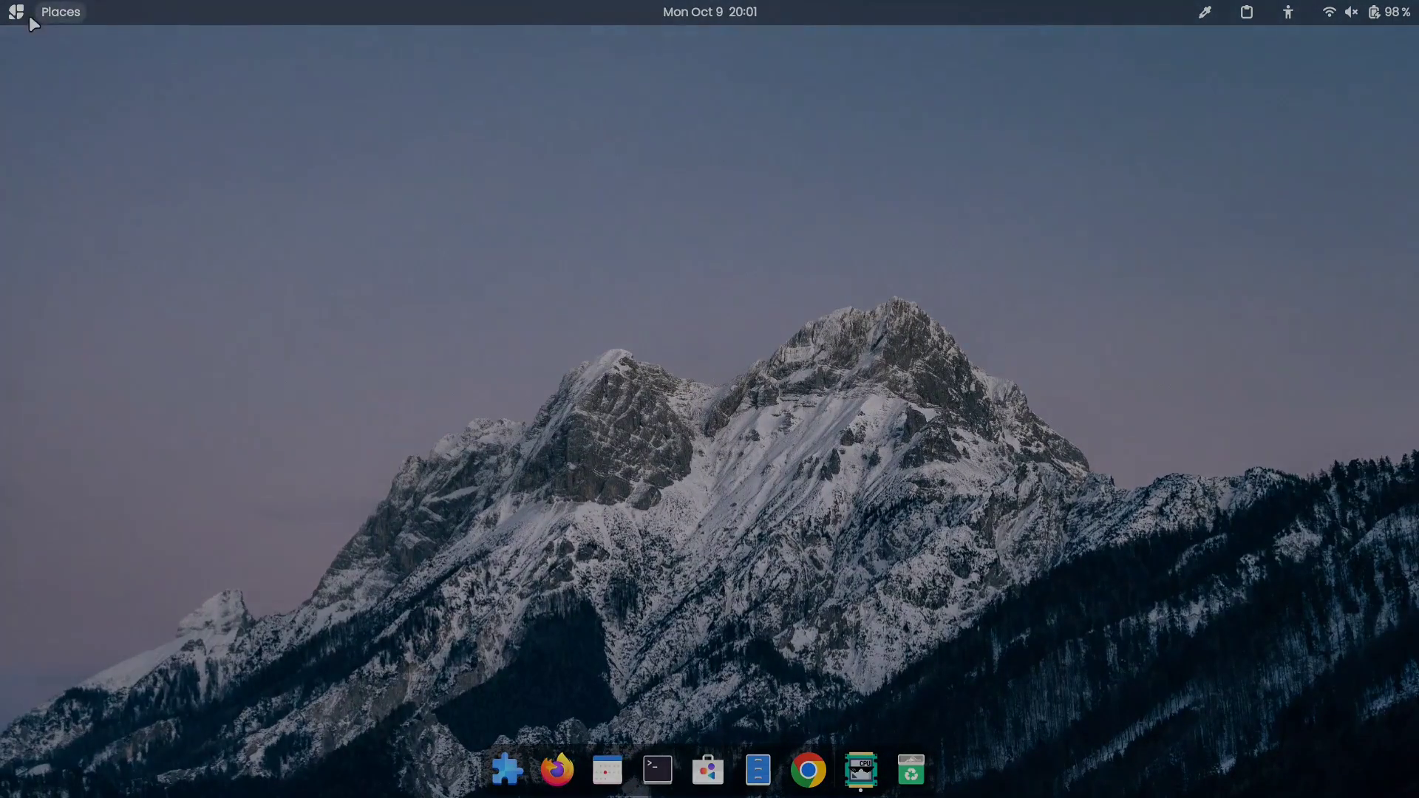
pyautogui.click(21, 13)
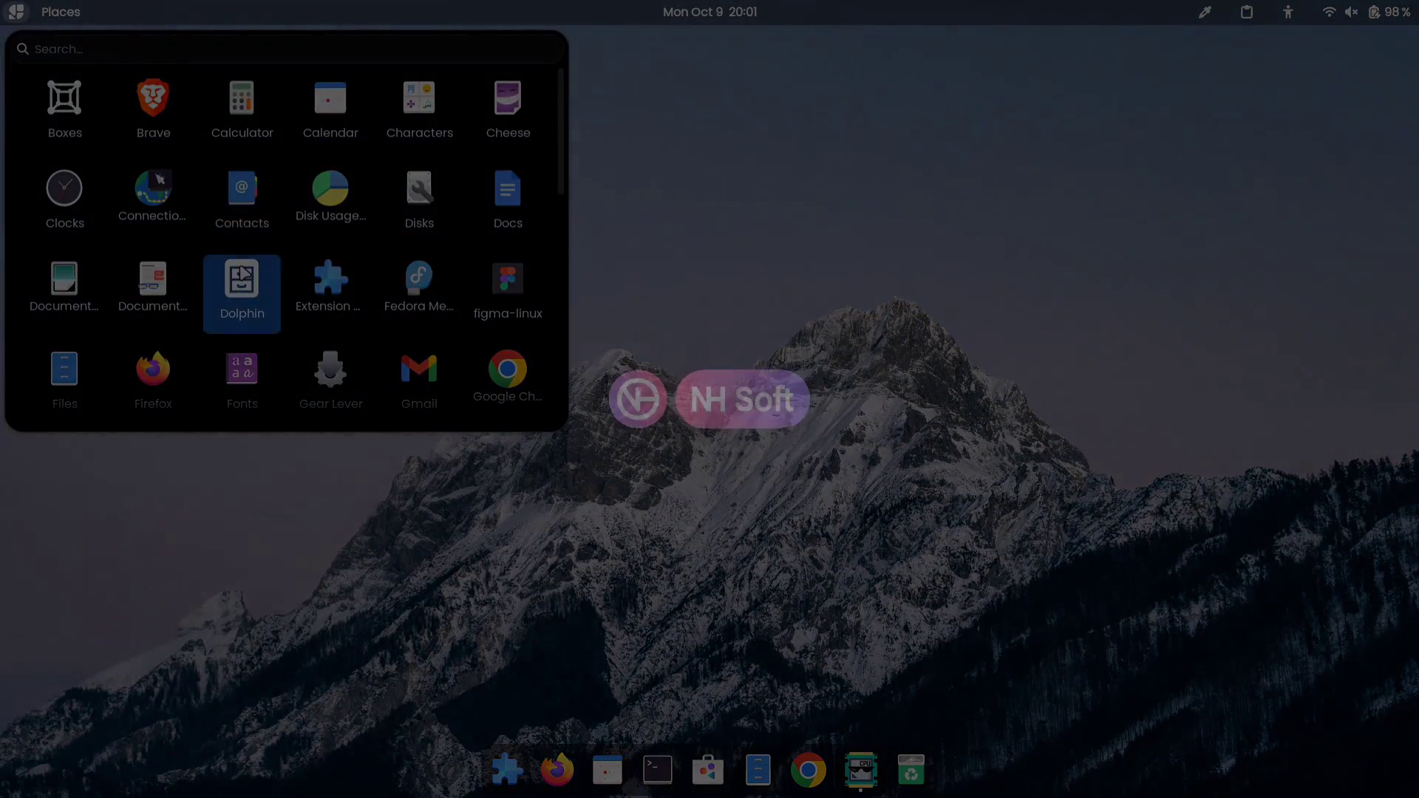